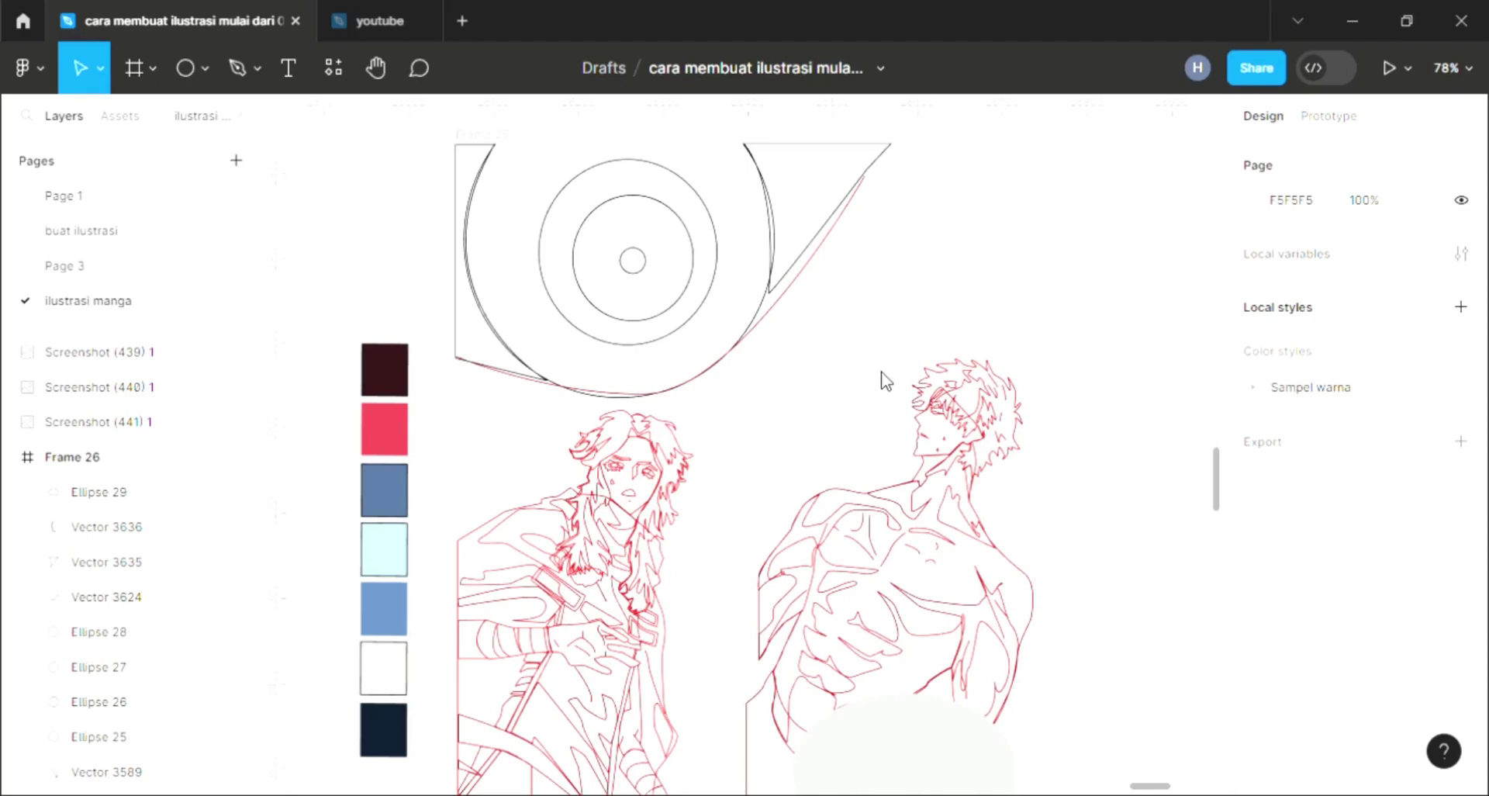
Step: Fill a small hair shape with the blue swatch colour
left_click(651, 432)
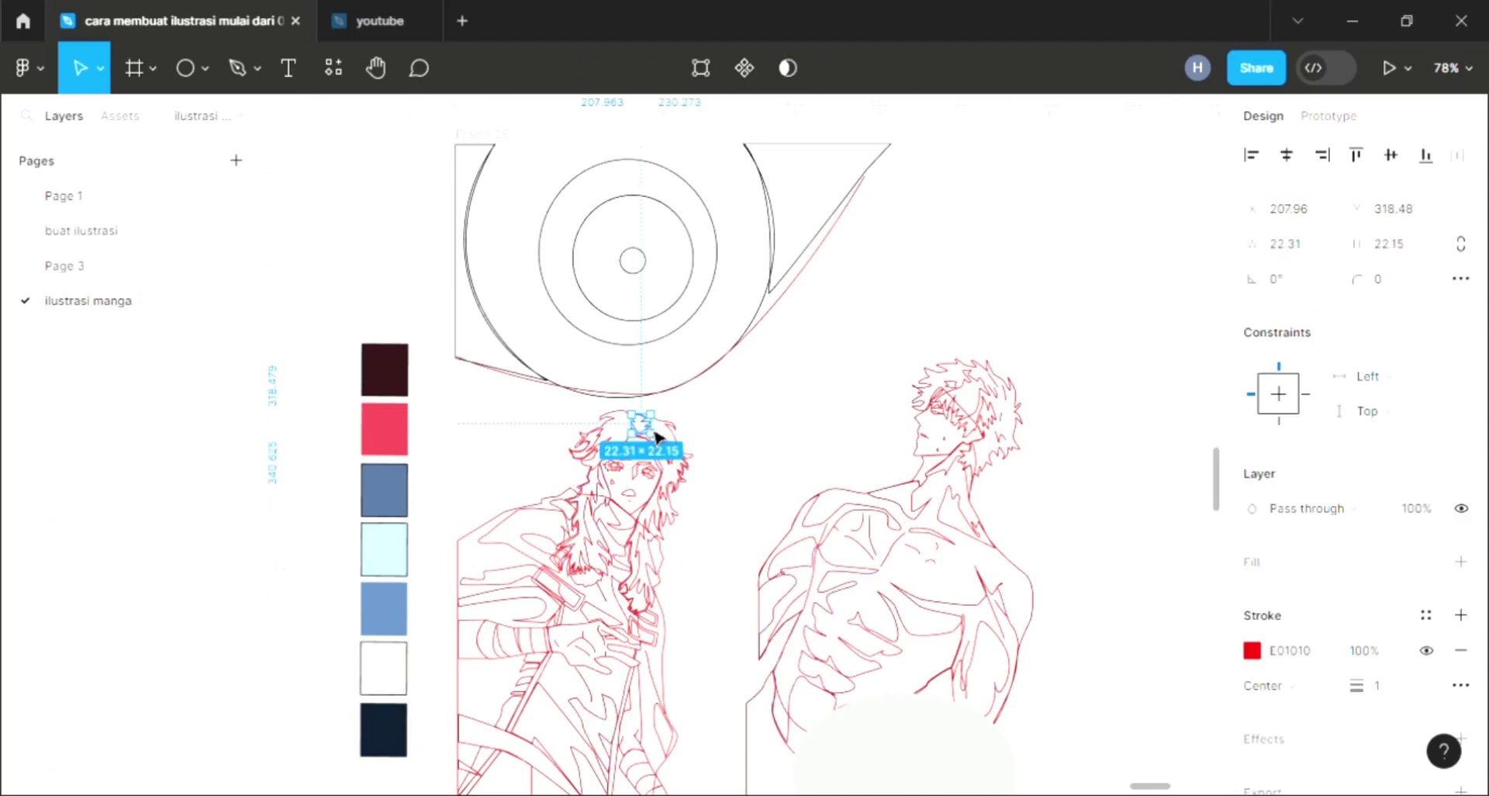
left_click(1459, 562)
key("i")
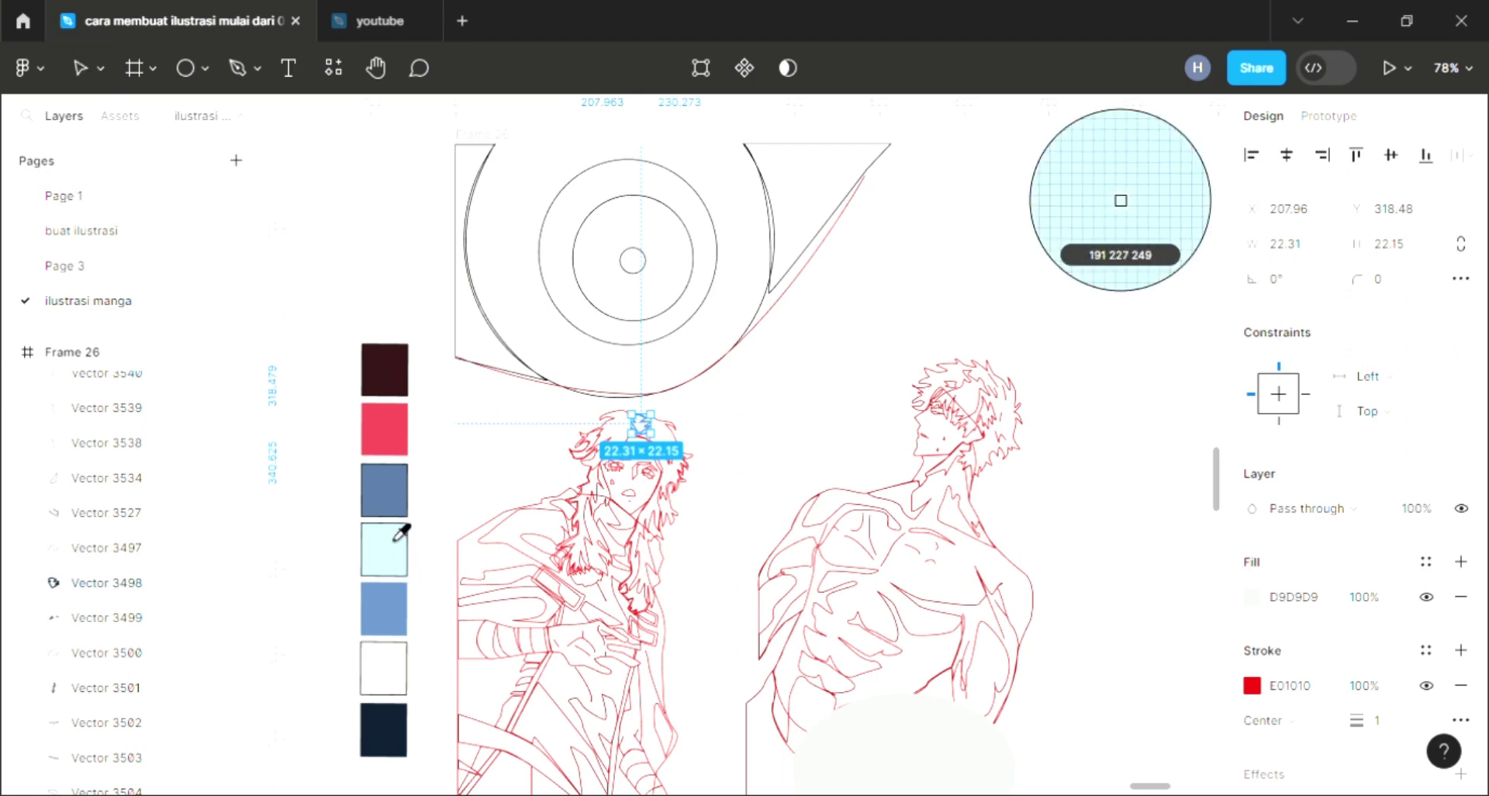
left_click(397, 487)
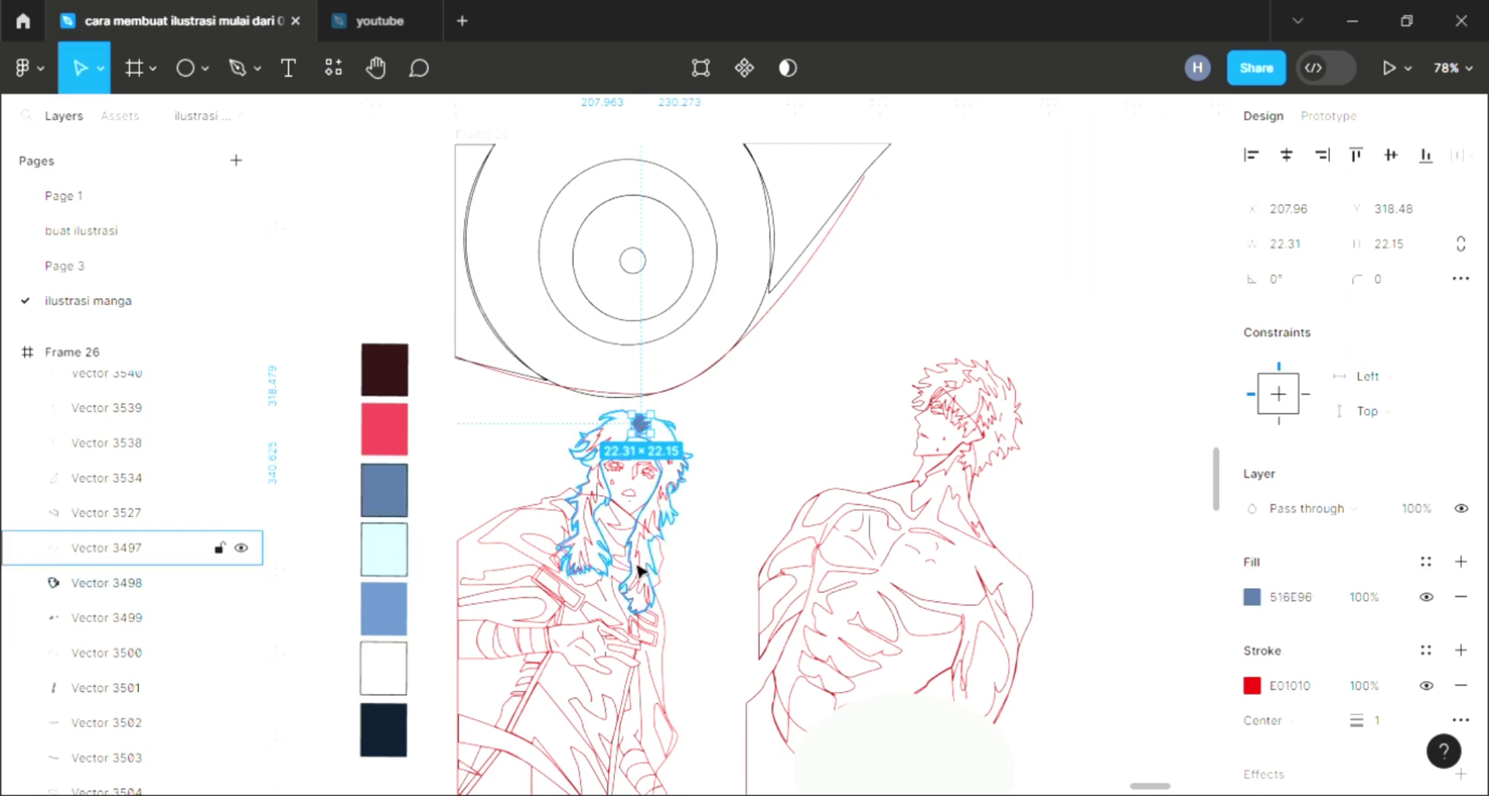
Step: Fill two long hair strands with the light-cyan swatch colour
left_click(663, 539)
left_click(1459, 562)
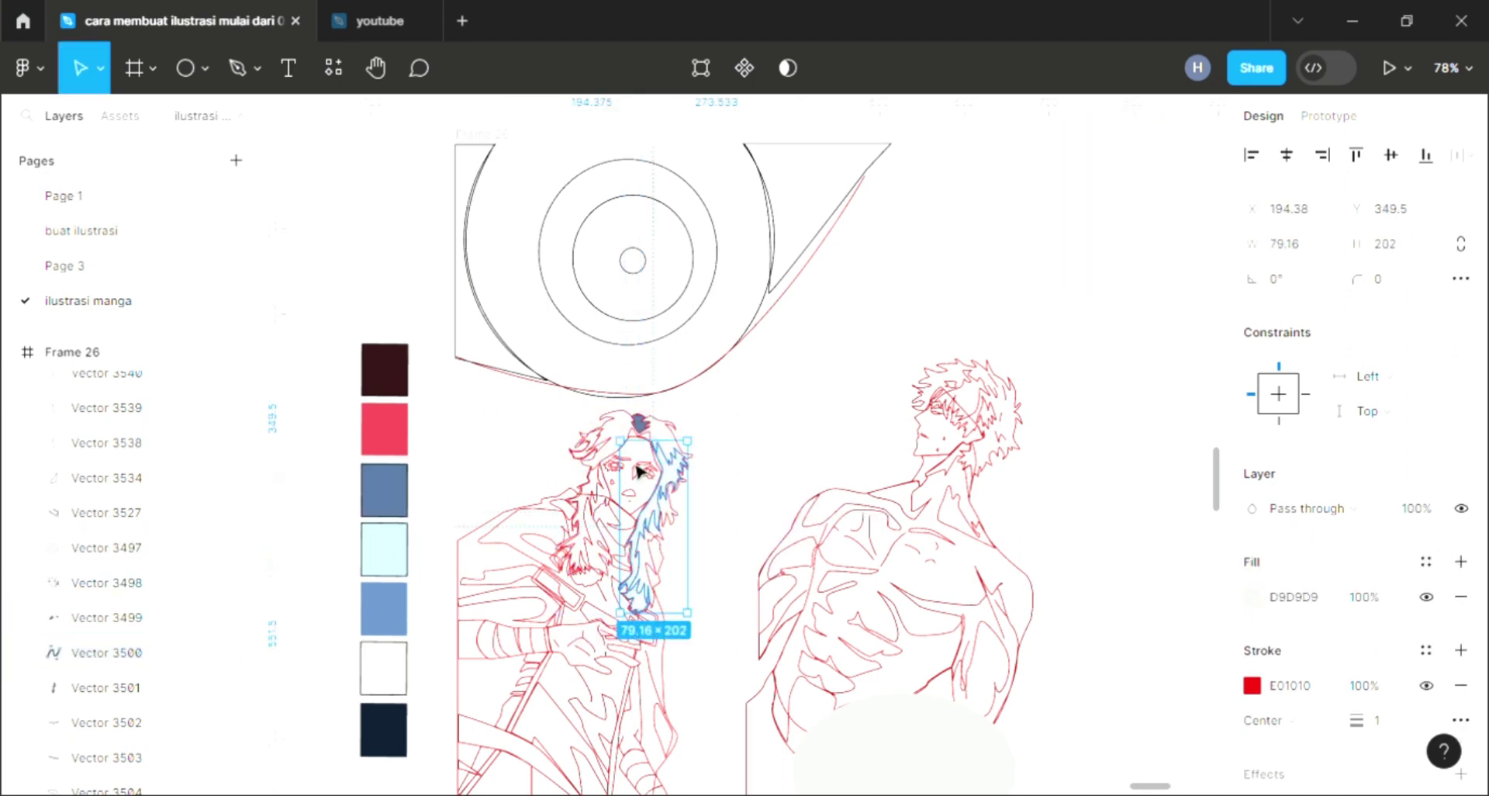
key("i")
left_click(385, 572)
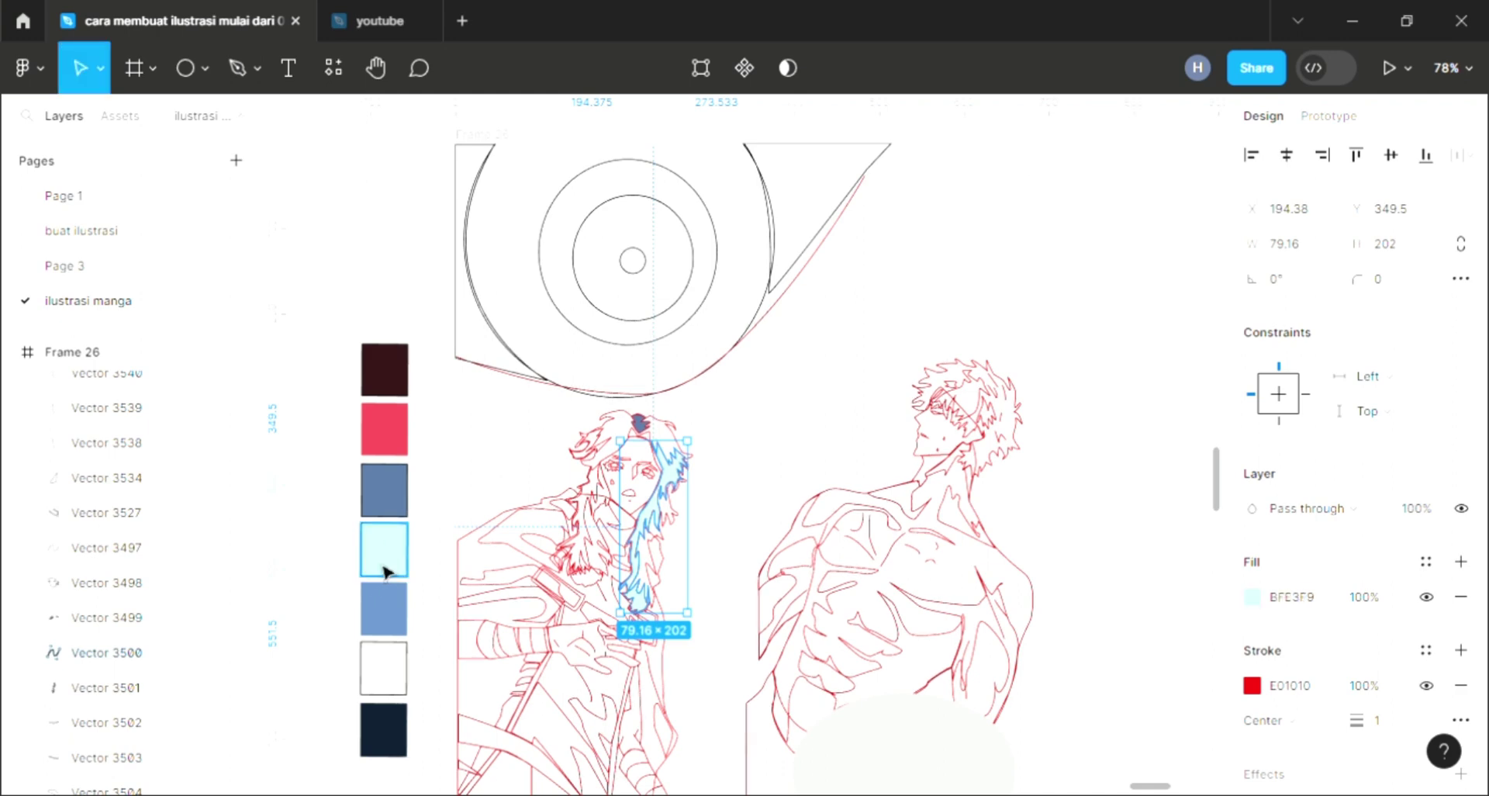
left_click(603, 517)
left_click(1460, 562)
key("i")
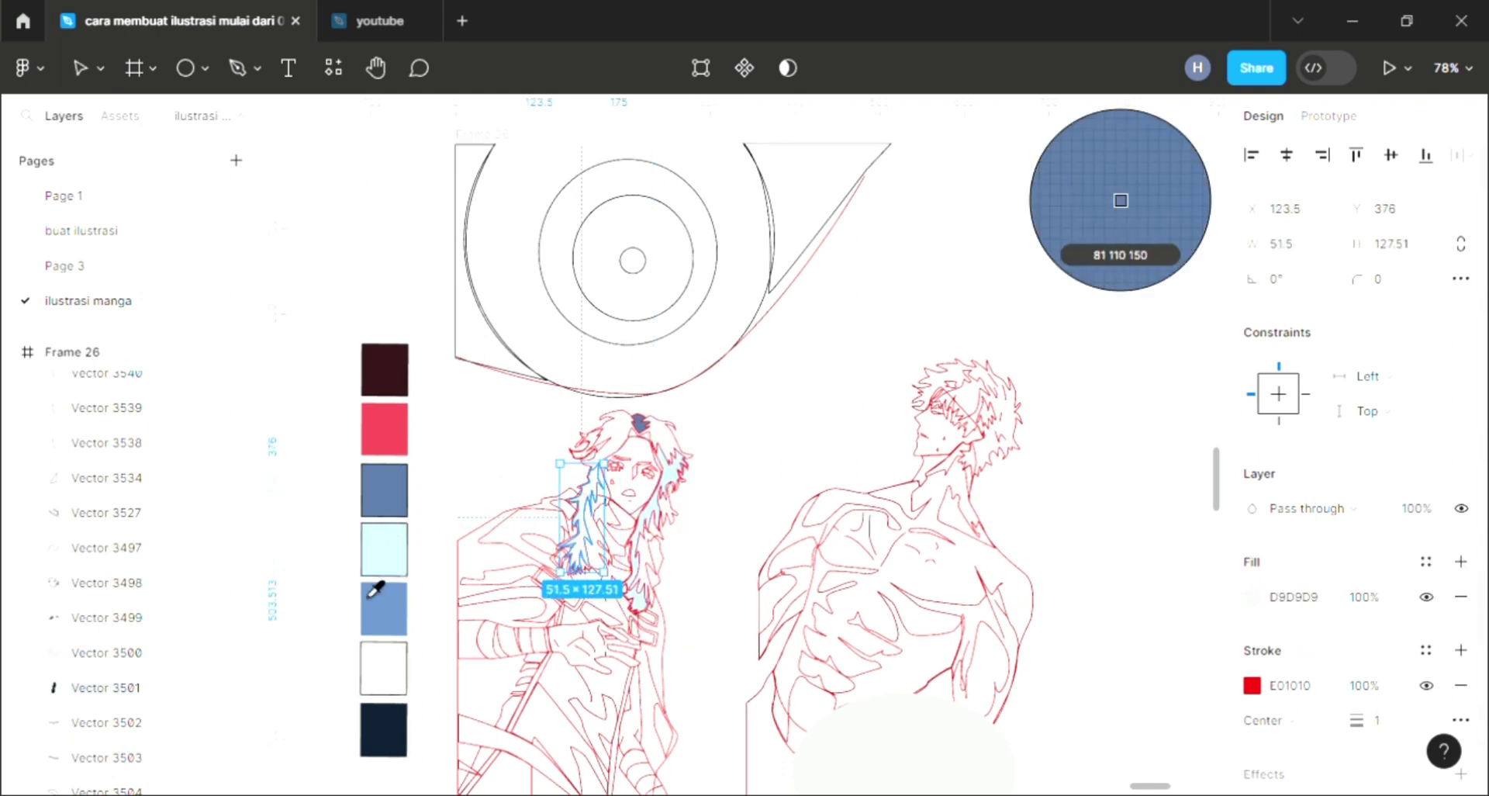
left_click(386, 551)
Step: Fill the hair strand at the top of the head with light cyan
scroll(508, 564, "down", 2)
scroll(508, 564, "up", 1, "ctrl")
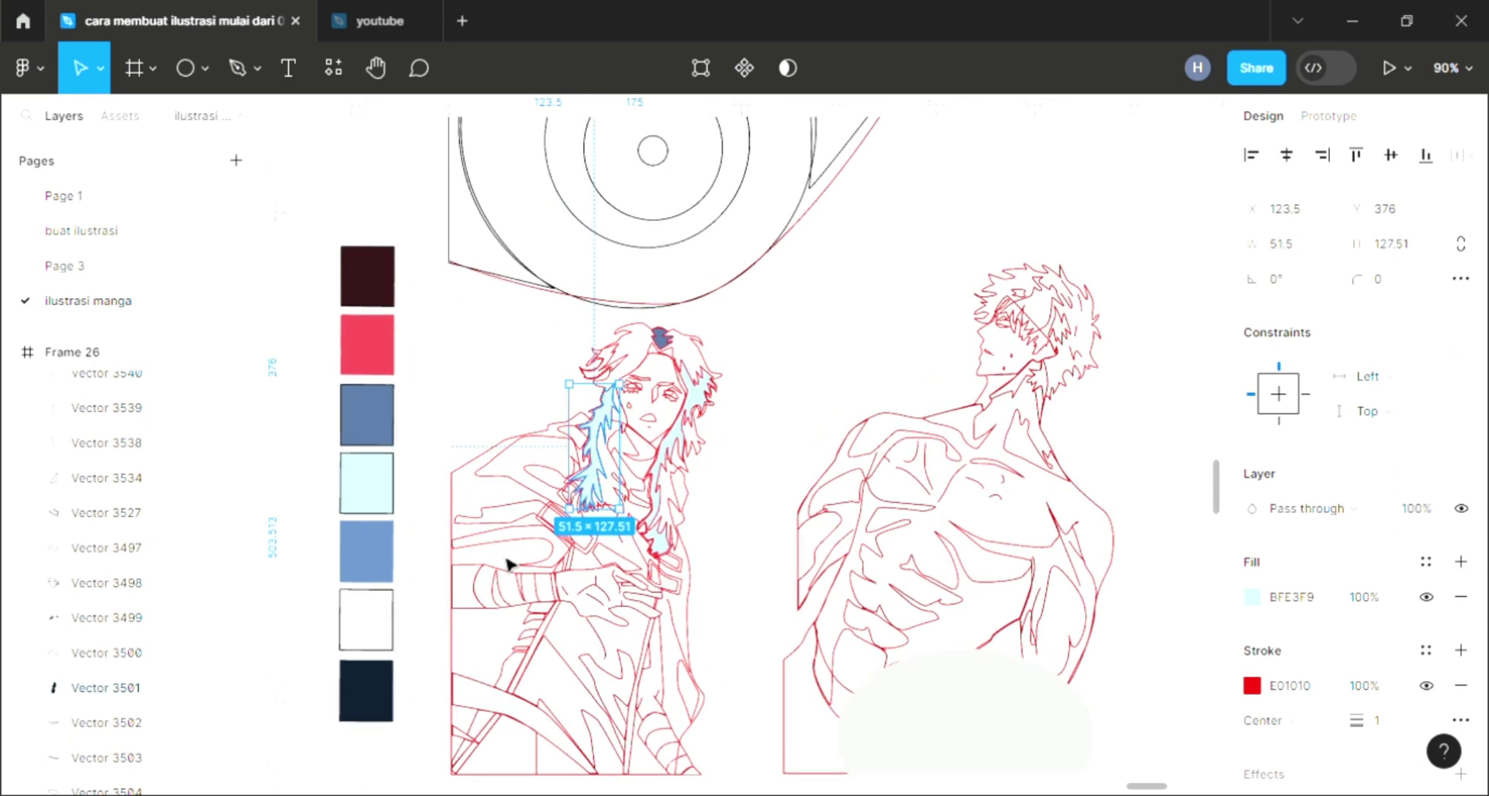
scroll(509, 551, "up", 1, "ctrl")
scroll(543, 481, "up", 1, "ctrl")
left_click(691, 350)
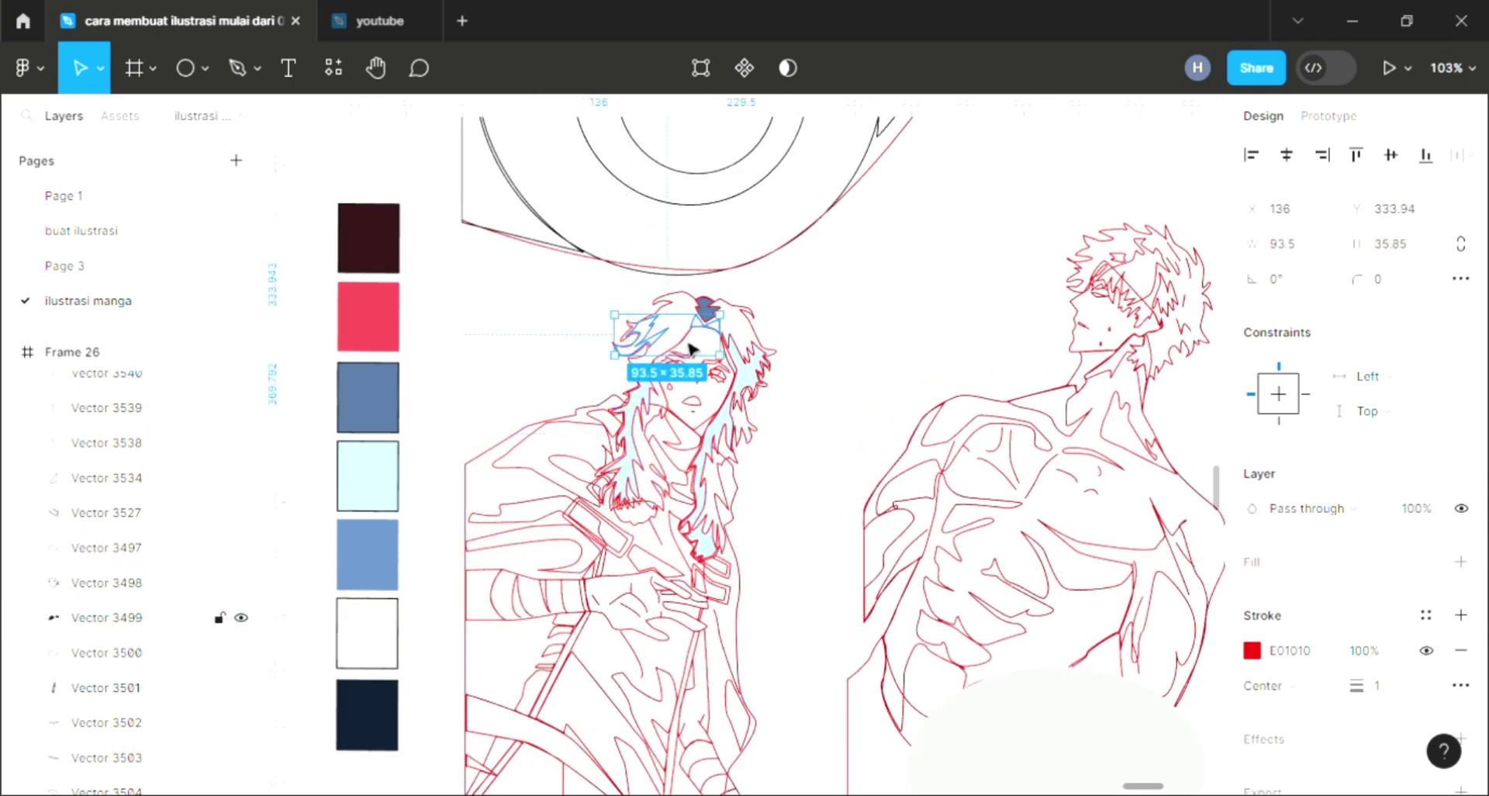
left_click(1460, 562)
key("i")
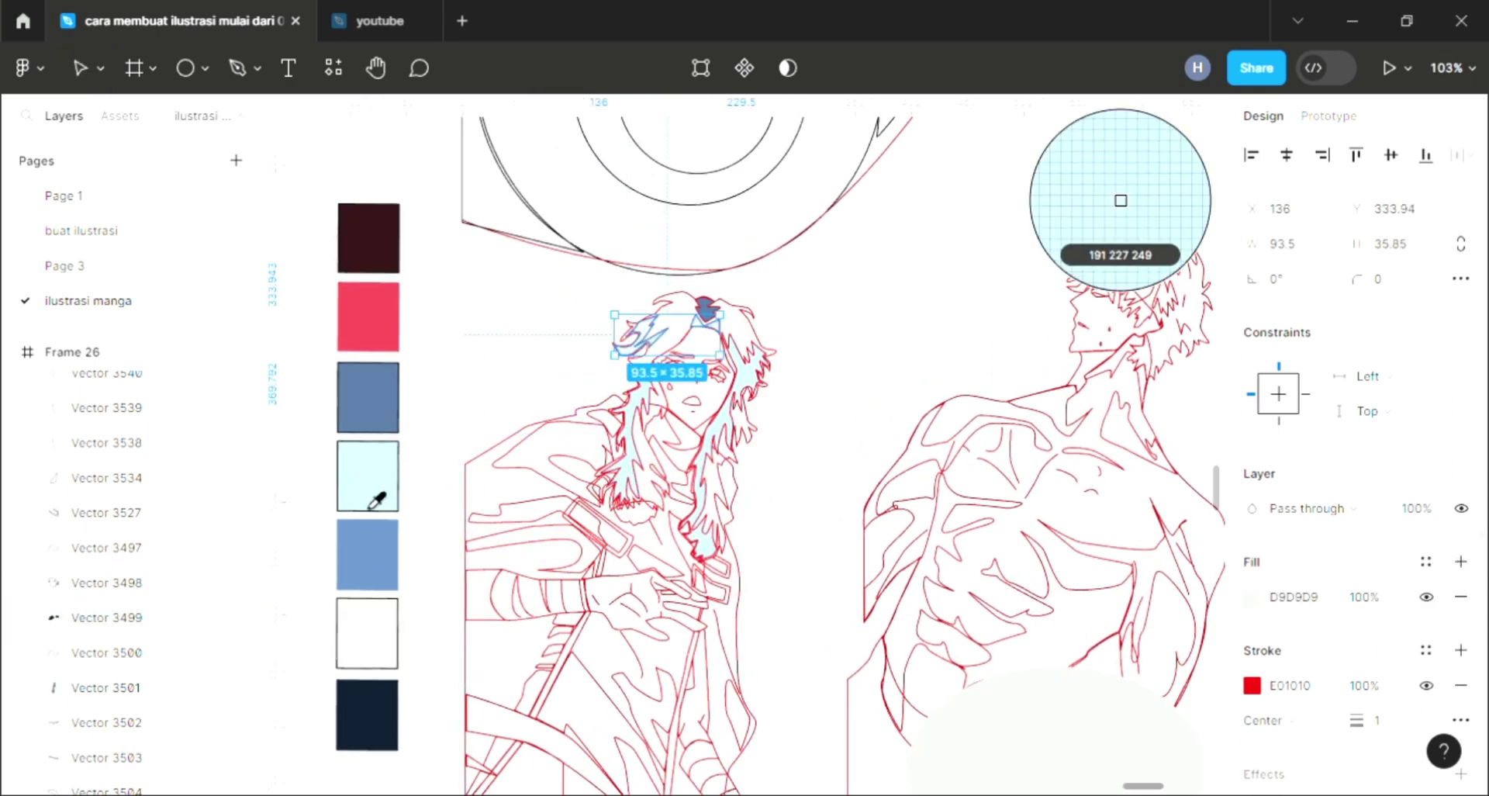
left_click(373, 491)
Step: Fill the whole hair outline blue (516E96) and send it behind the cyan strands
left_click(758, 415)
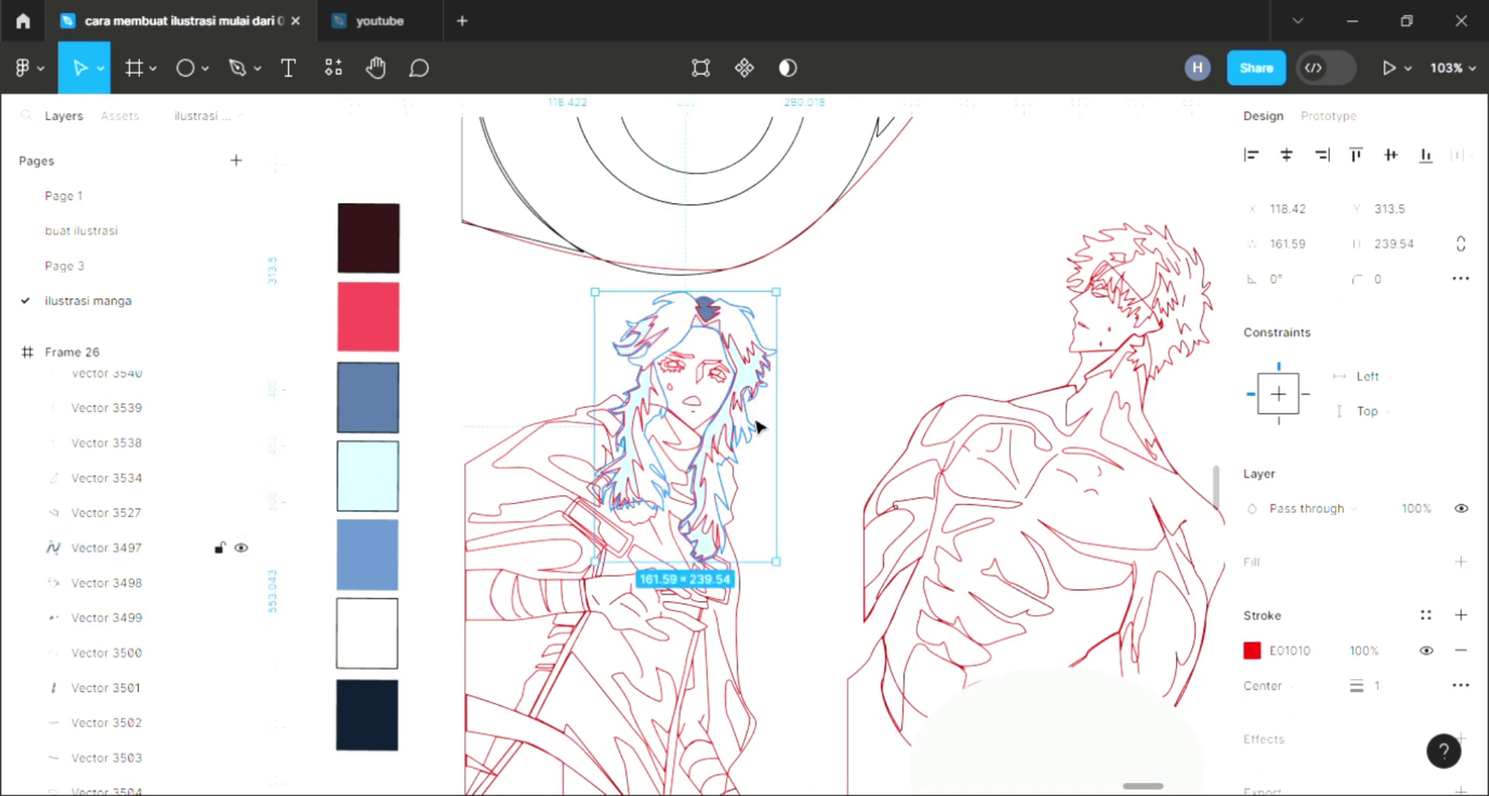
left_click(1460, 561)
key("i")
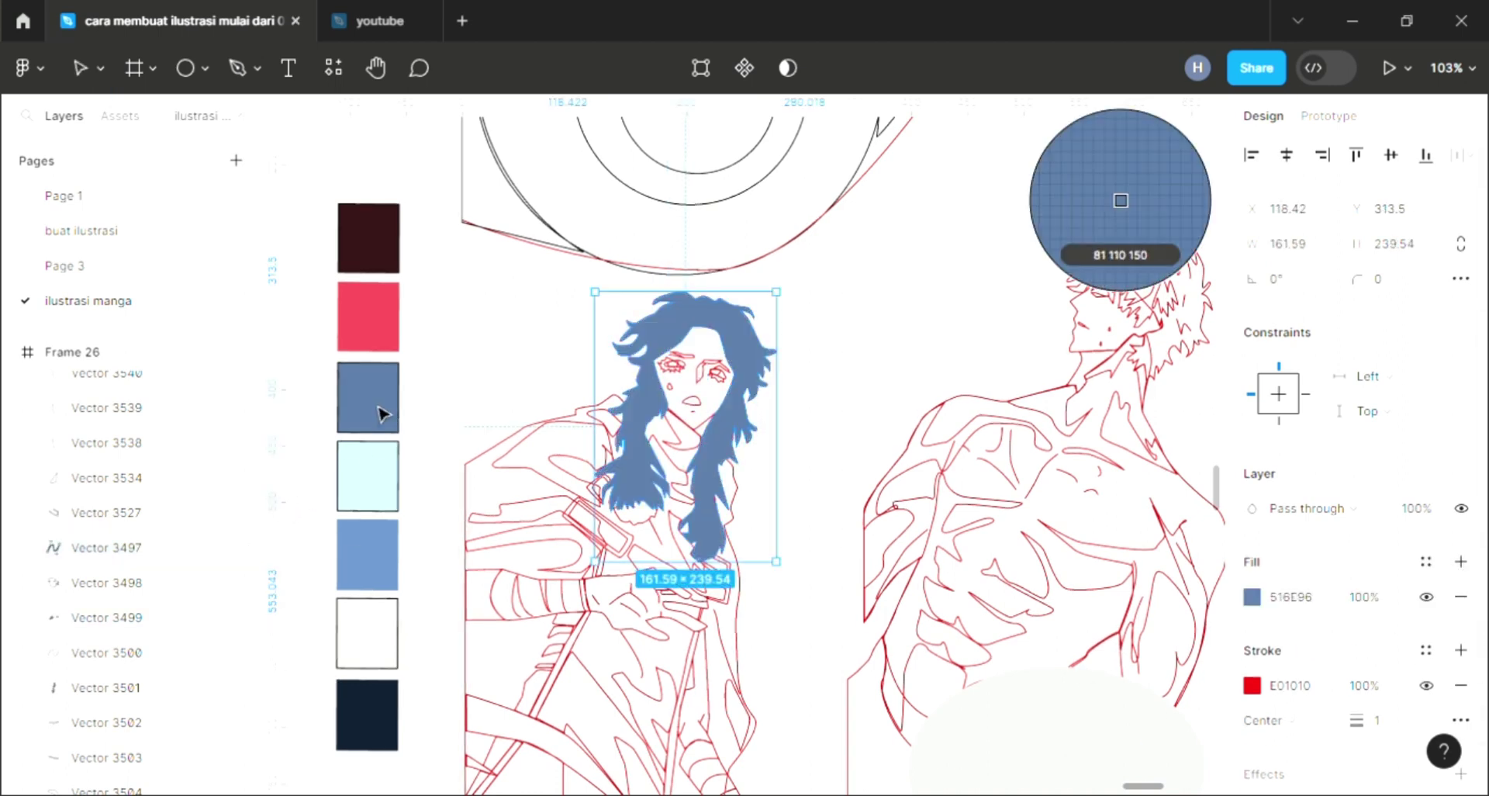
left_click(371, 419)
key("ctrl+shift+bracketleft")
Step: Check the coloured hair and eyebrows, zooming in on the eyes
left_click(893, 365)
scroll(894, 364, "up", 1)
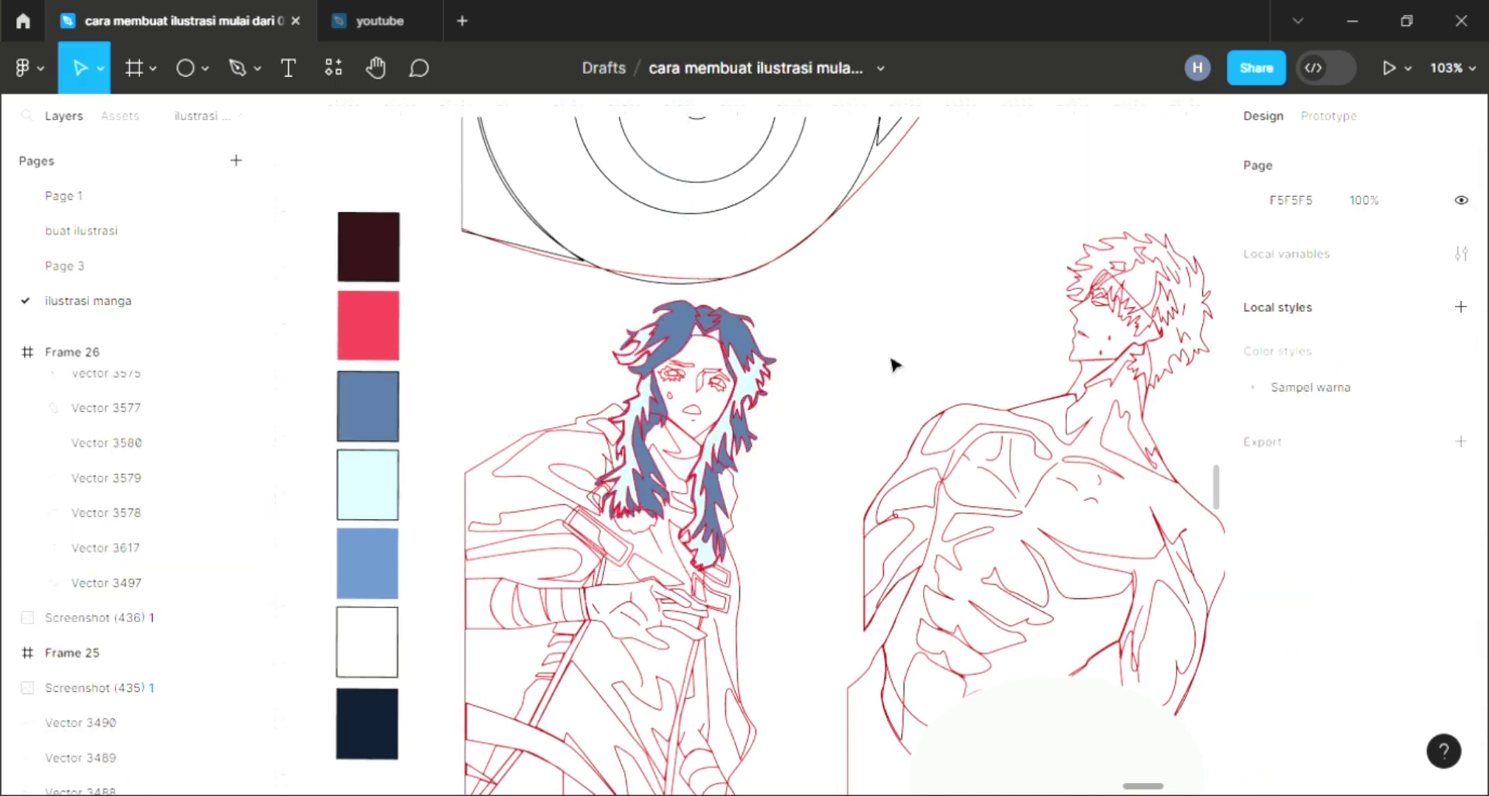
scroll(707, 388, "up", 3)
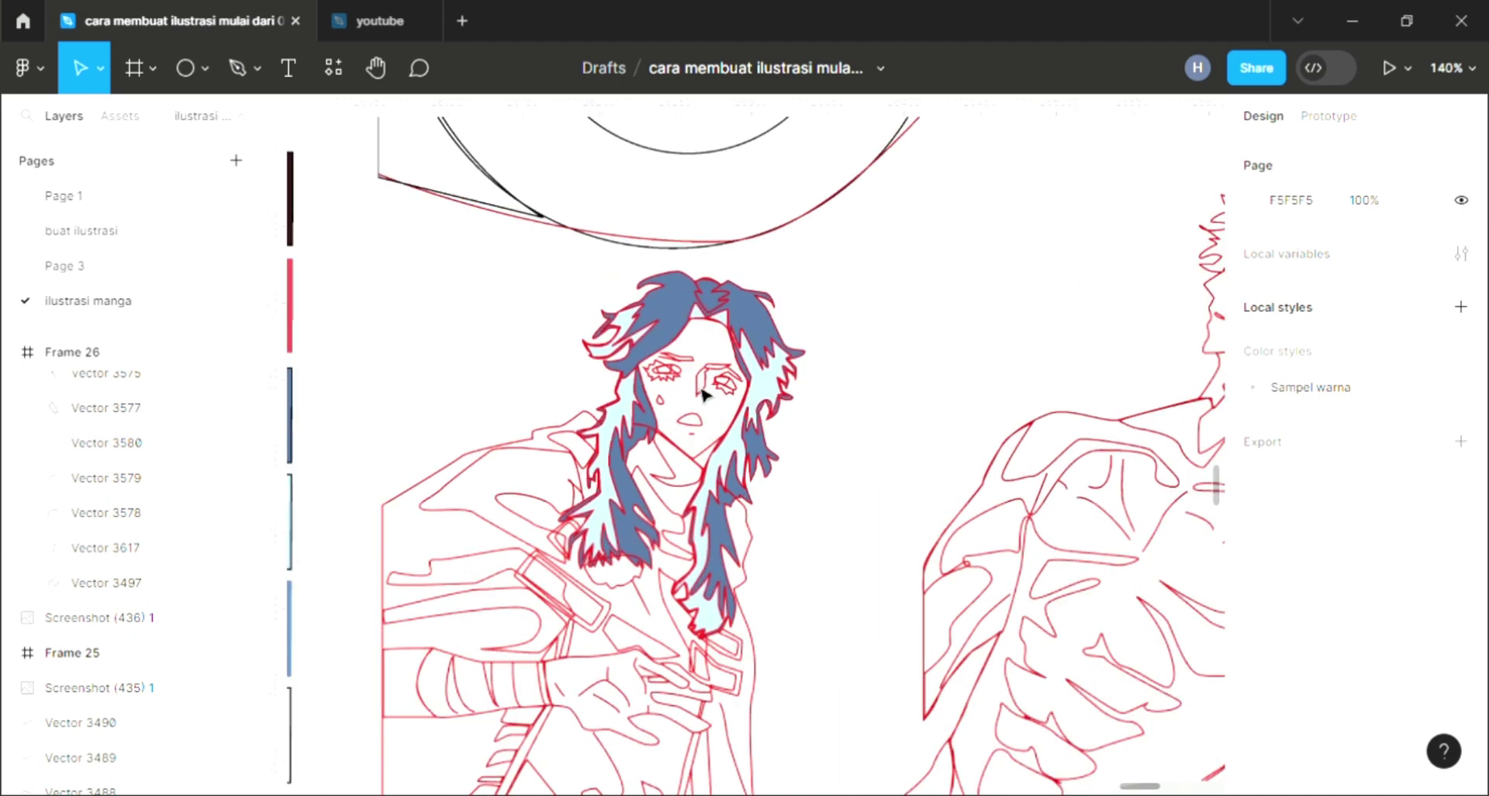
scroll(701, 372, "up", 2)
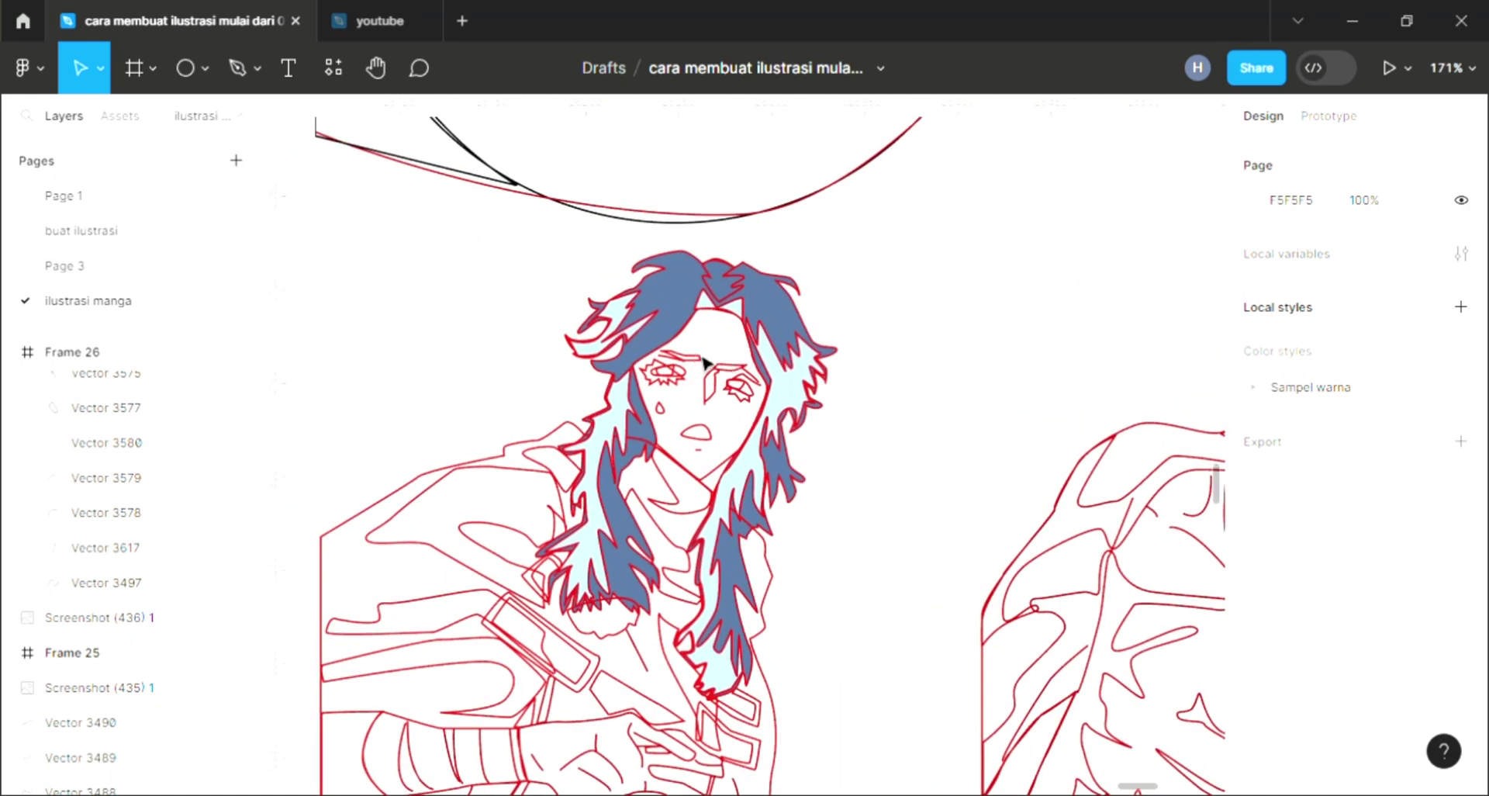
left_click(703, 359)
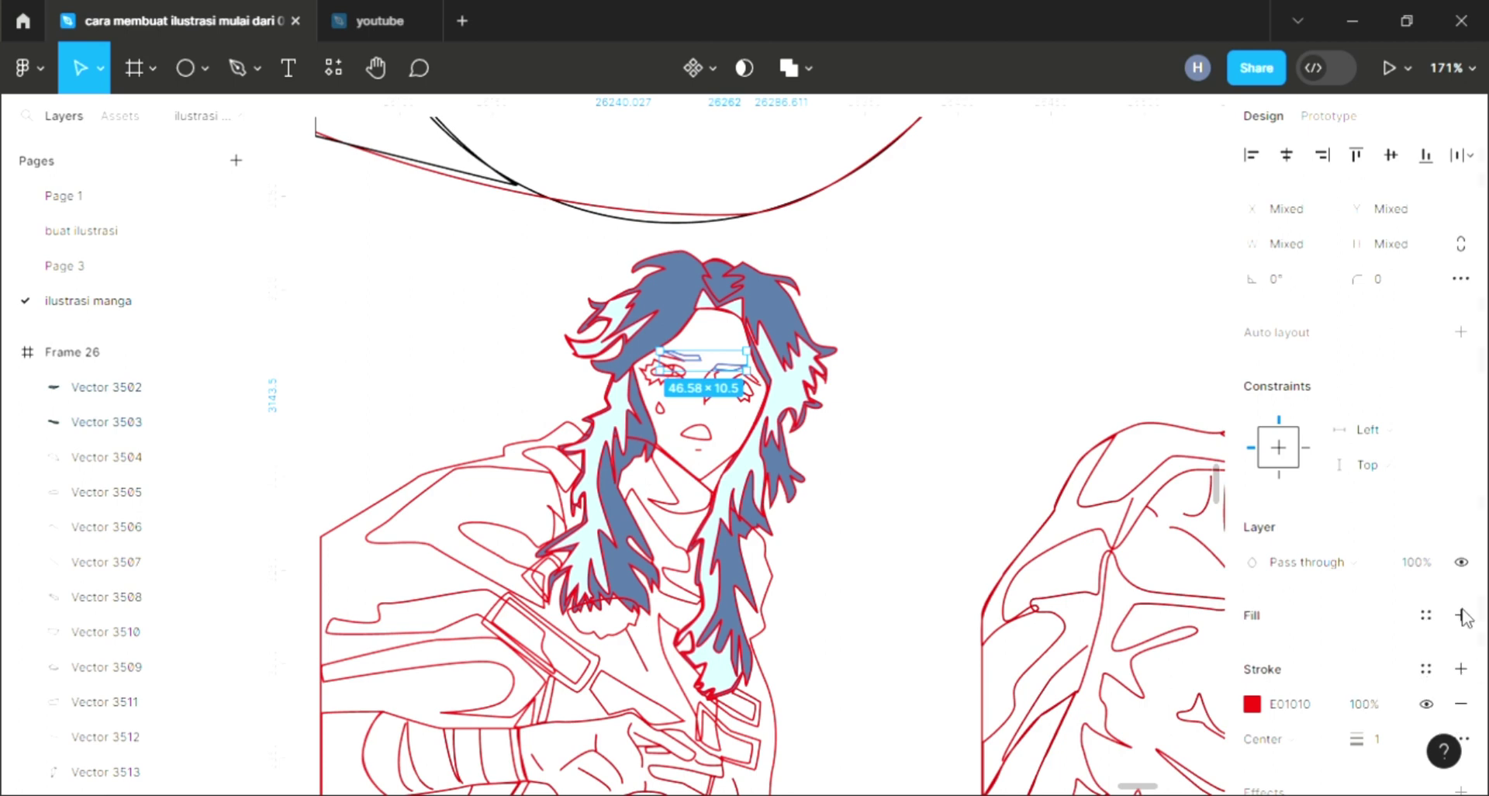
left_click(917, 560)
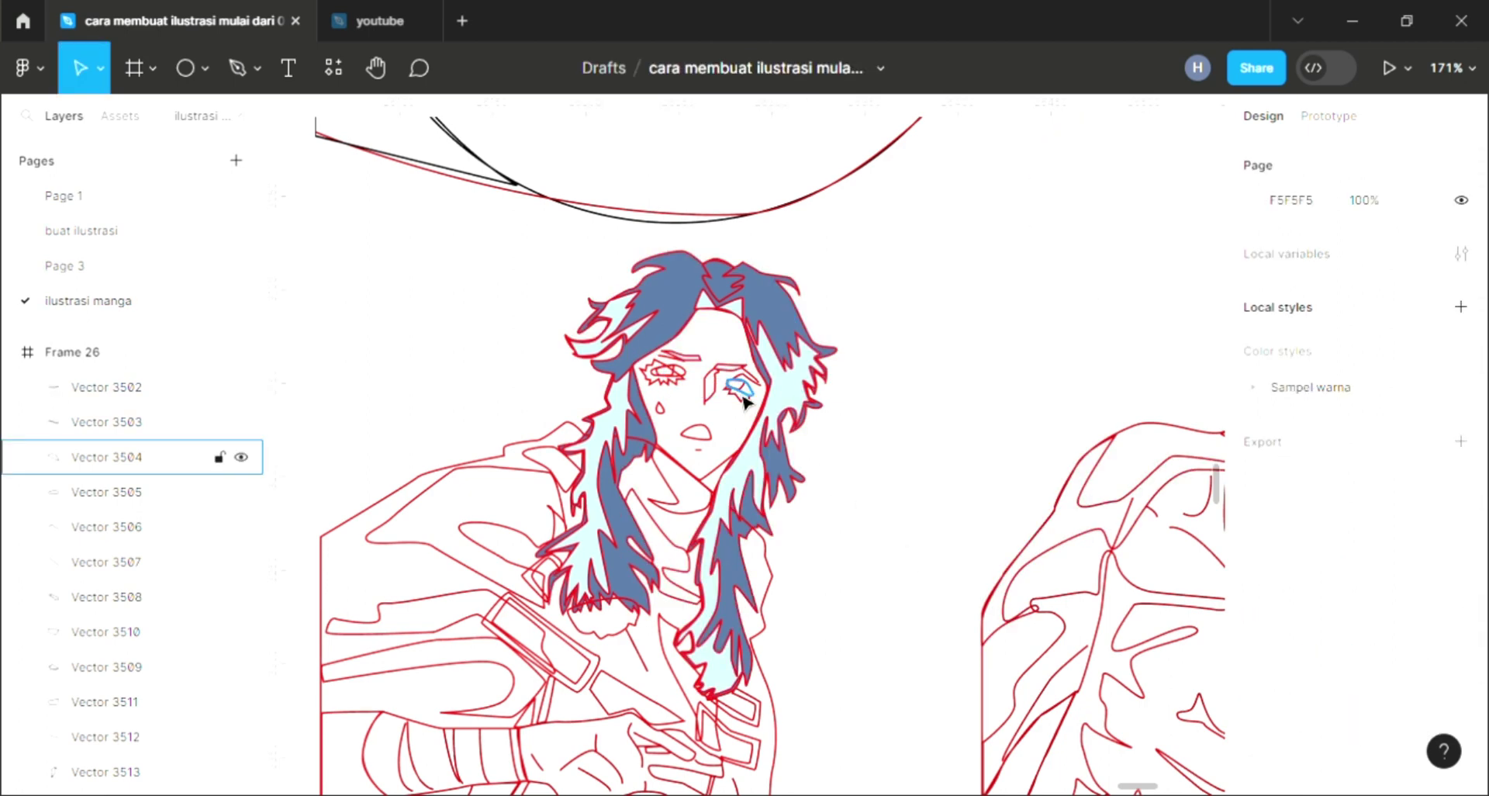
scroll(682, 380, "up", 5)
Step: Fill the inner right-eye shape with light cyan and reorder the right-eye shapes
left_click(687, 386)
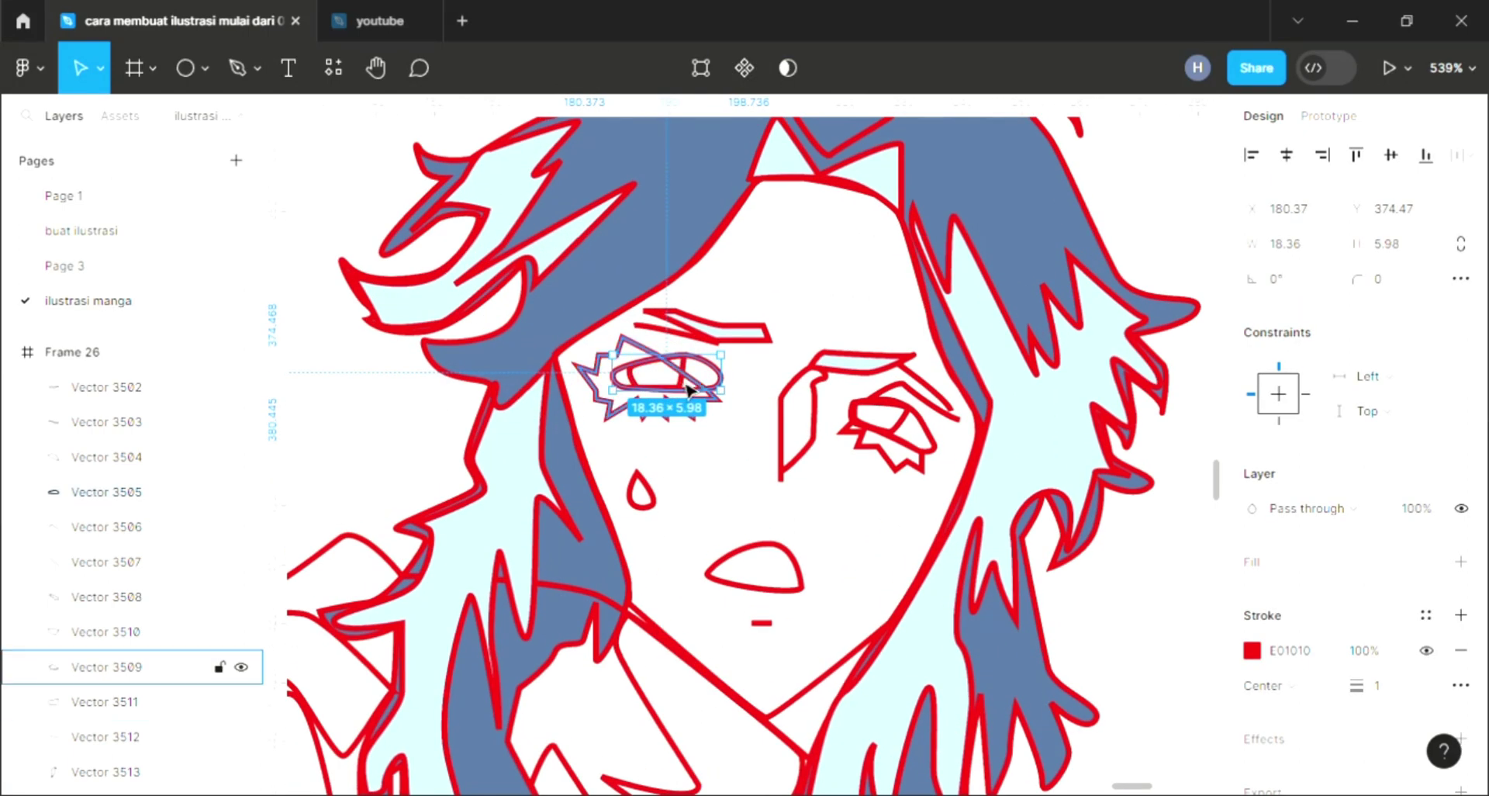
left_click(957, 435)
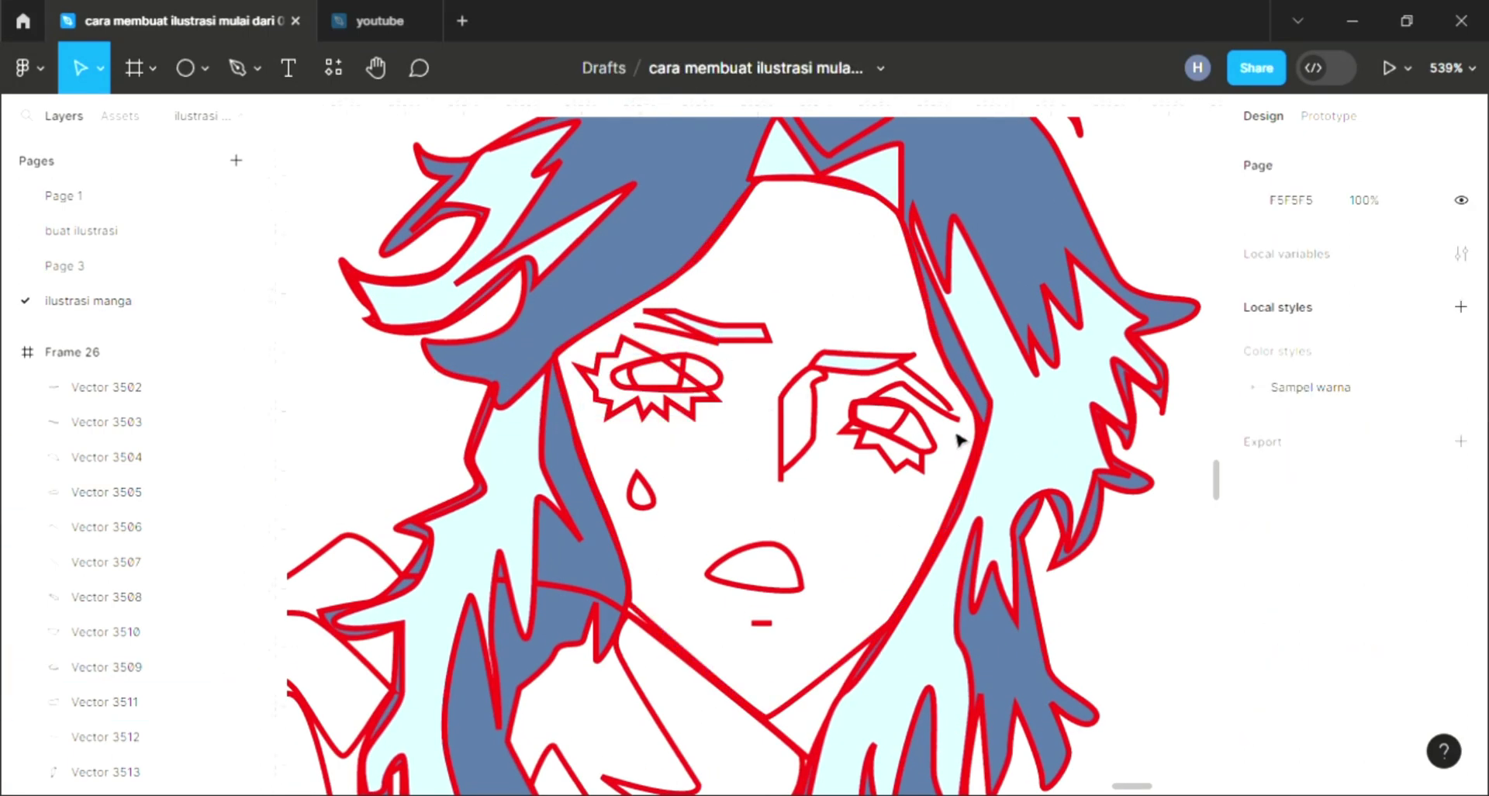
right_click(908, 433)
left_click(964, 319)
left_click(880, 415)
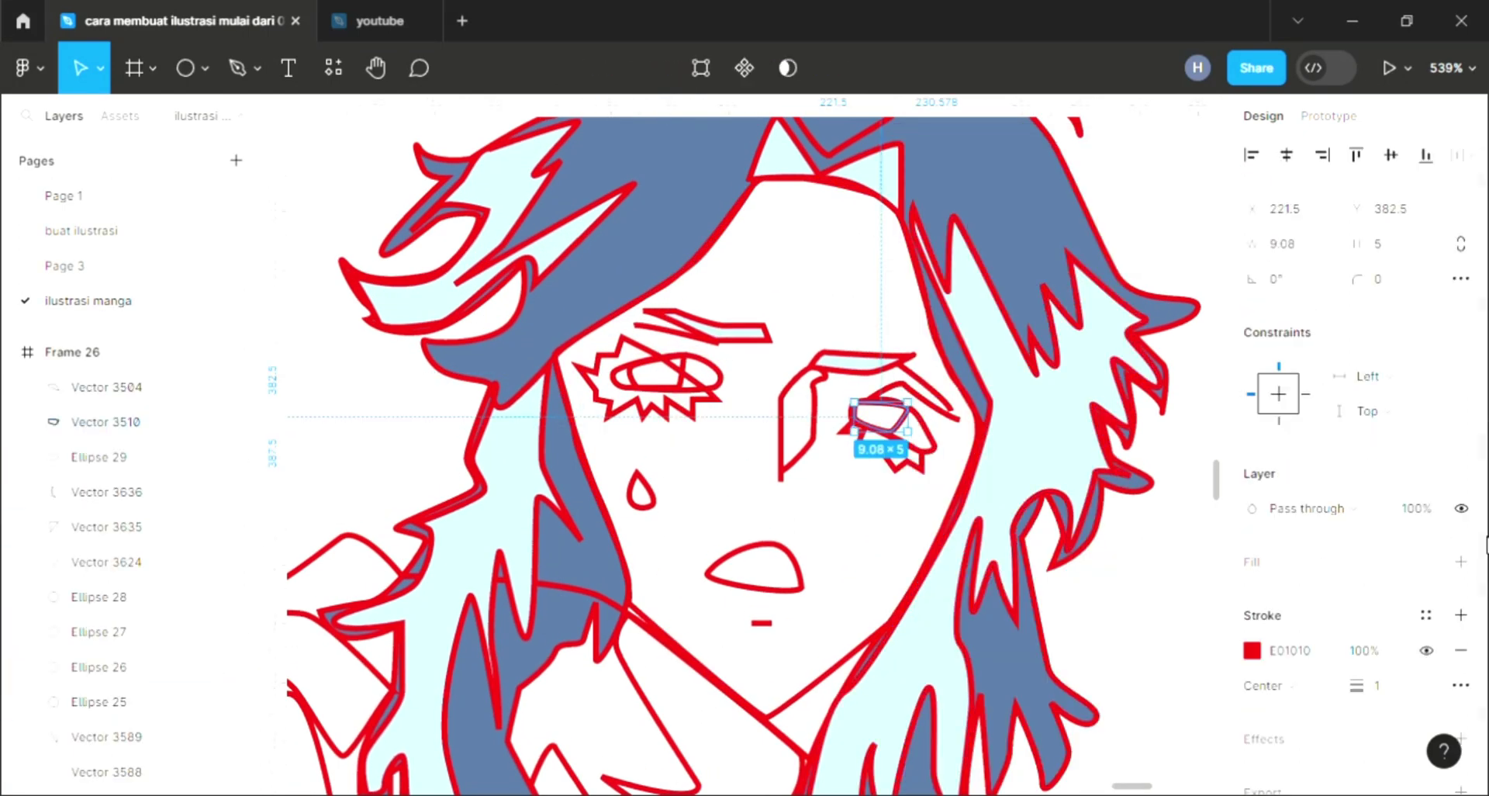
left_click(1460, 561)
key("i")
left_click(1089, 414)
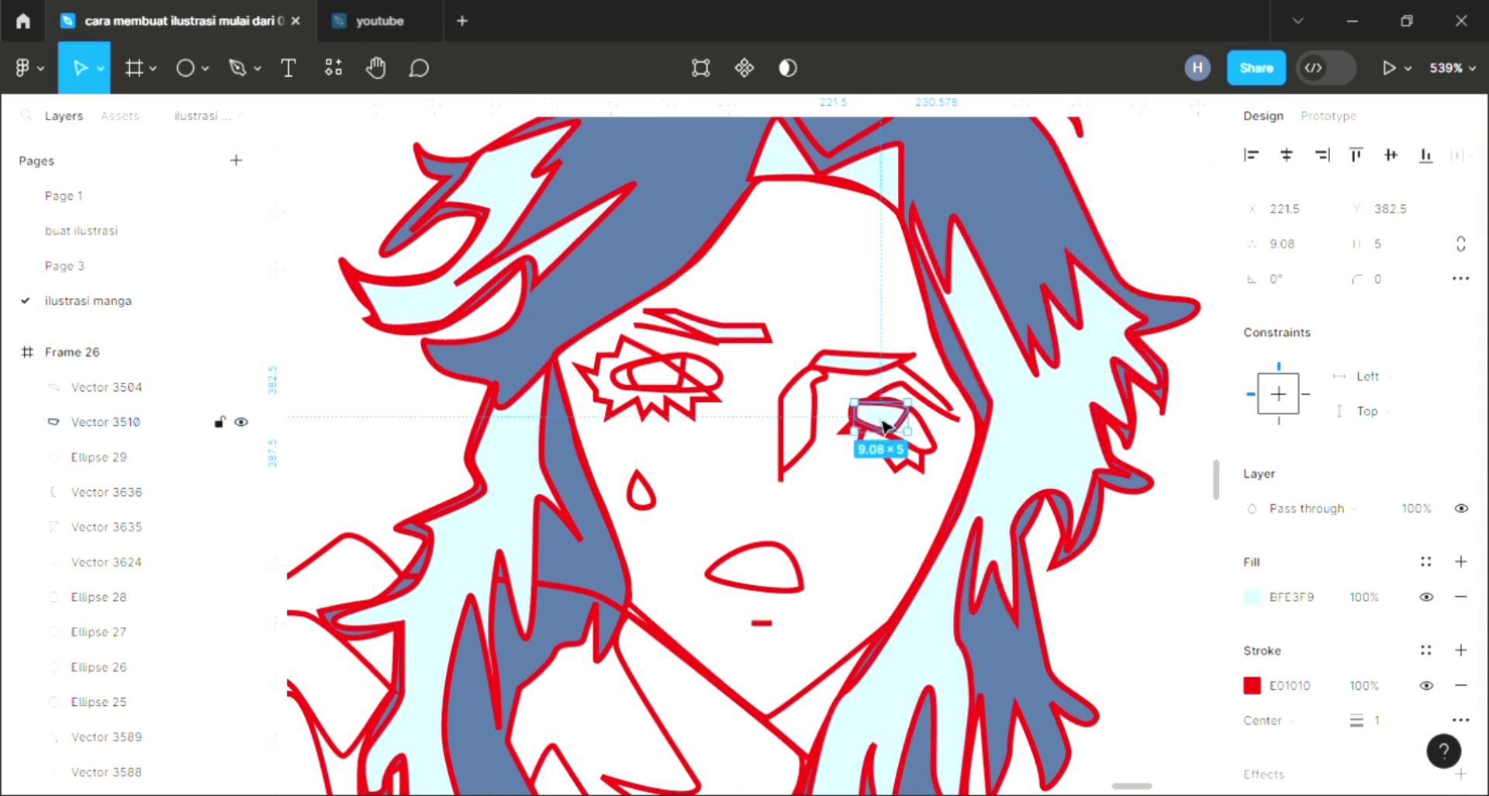
right_click(882, 425)
left_click(930, 340)
Step: Add a fill to the outer right-eye shape, then inspect the left eye shapes
left_click(935, 431)
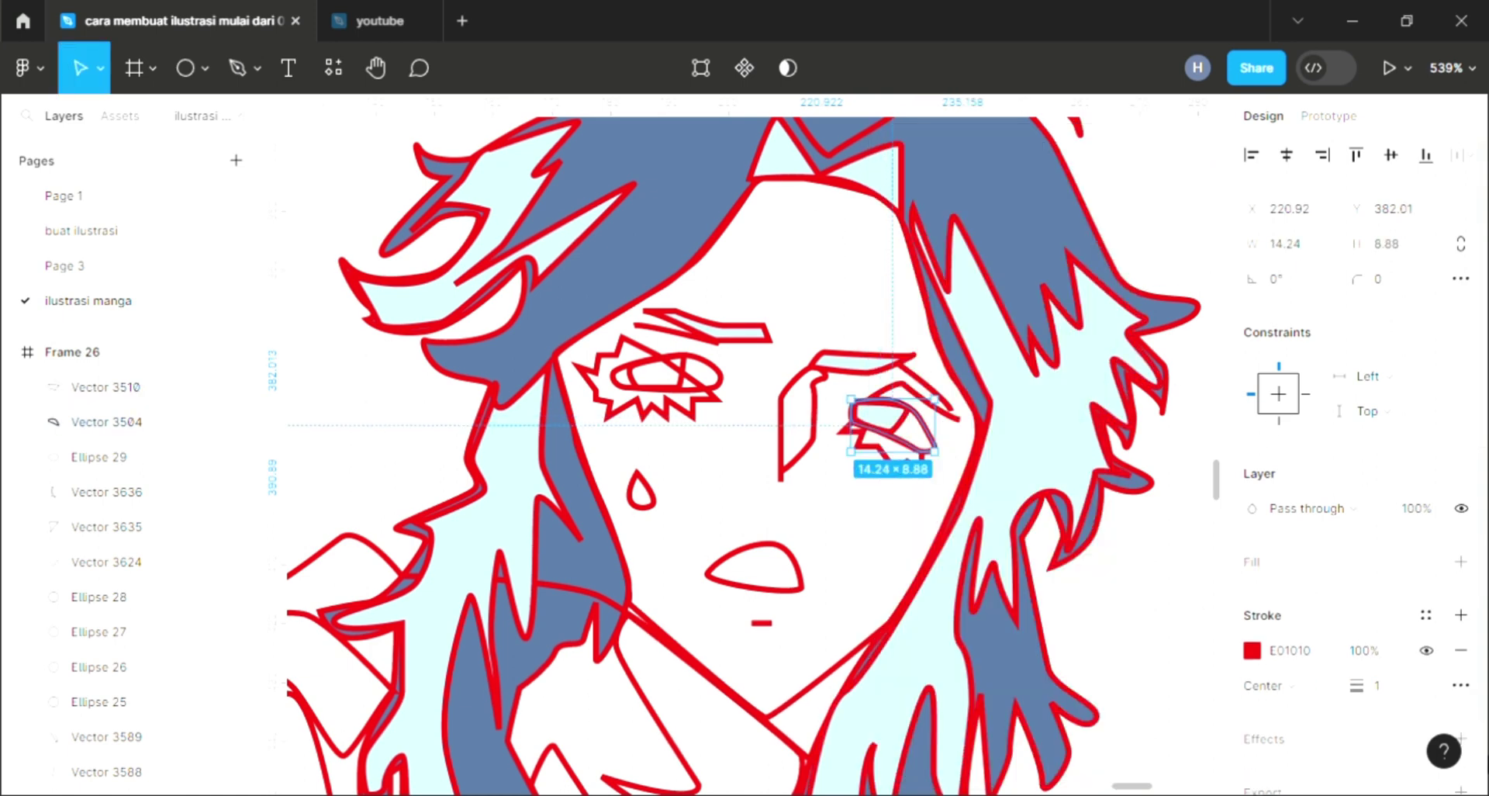
left_click(1460, 562)
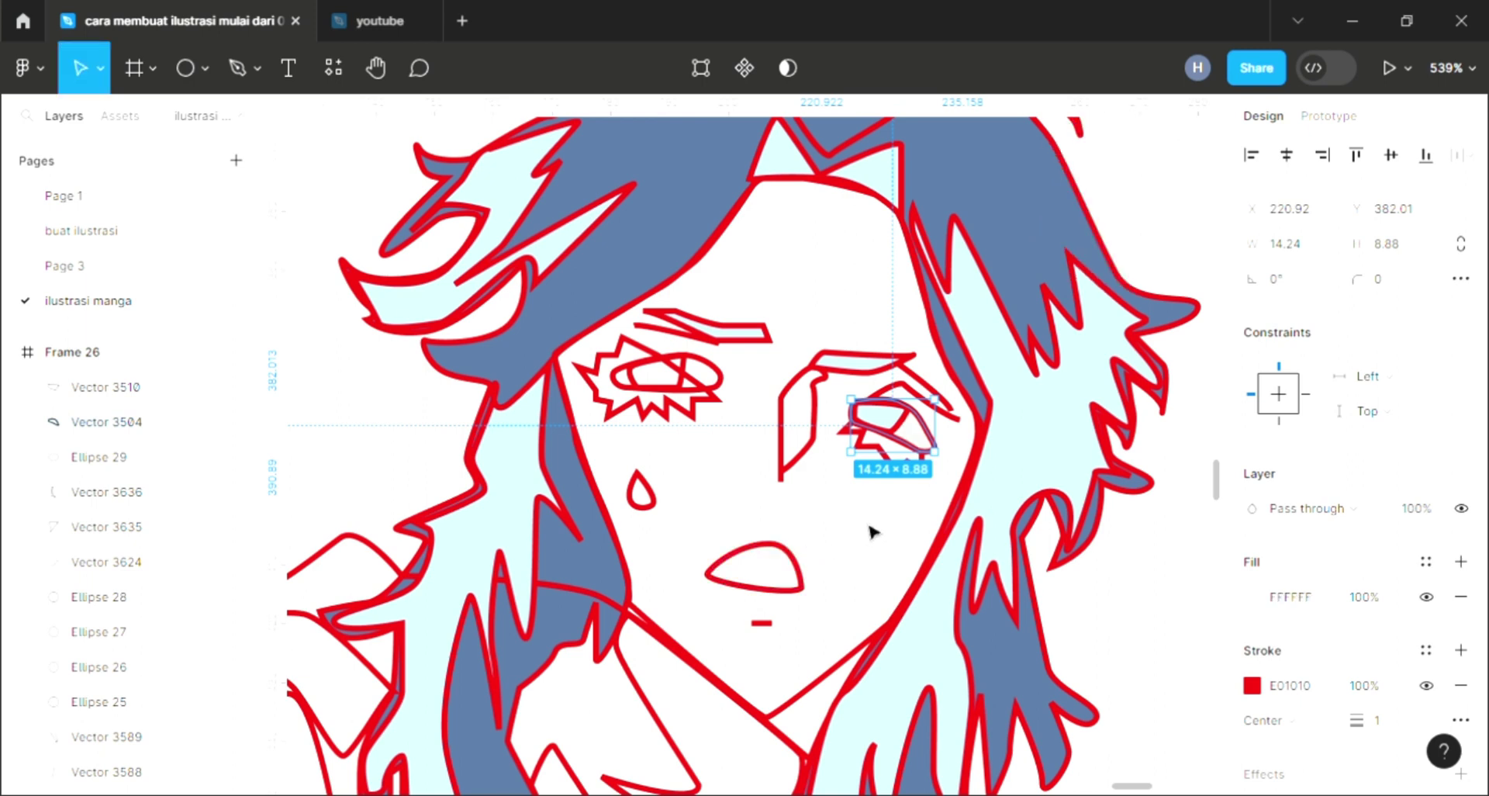
left_click(707, 379)
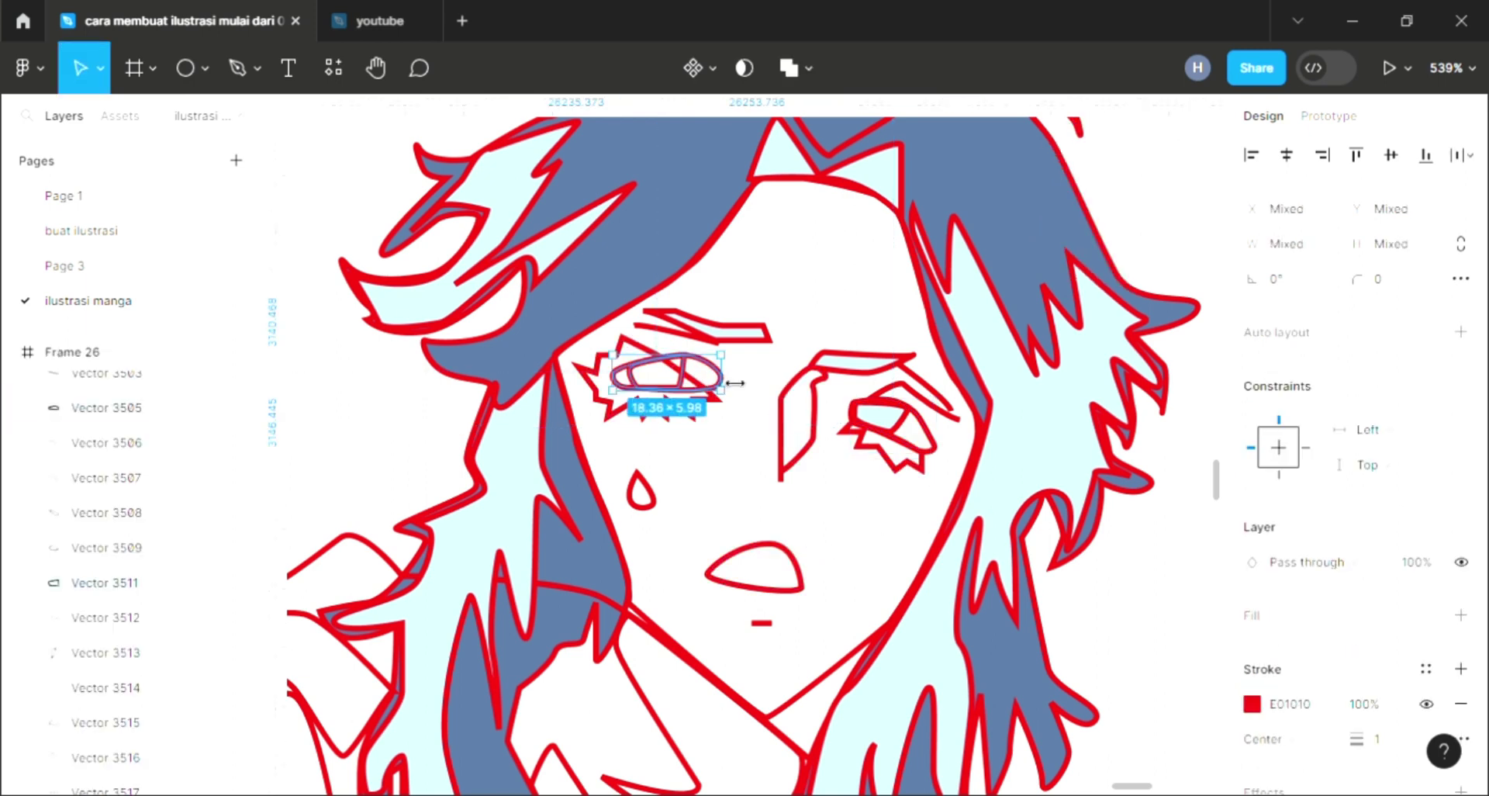
right_click(707, 379)
left_click(745, 324)
left_click(740, 484)
Step: Give the left eye's inner oval a white FFFFFF fill, layered in front of the outline
left_click(675, 372)
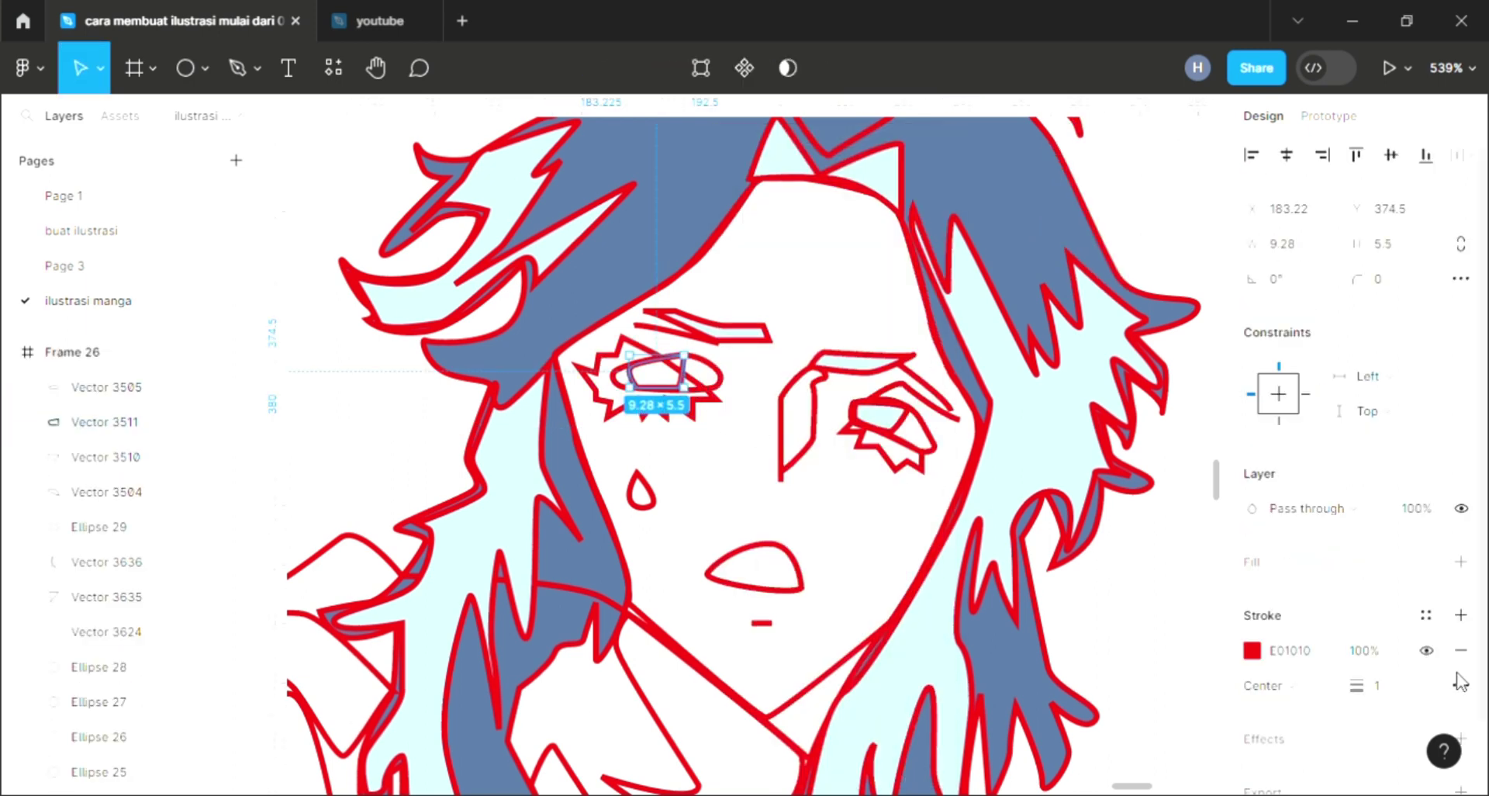
left_click(1460, 561)
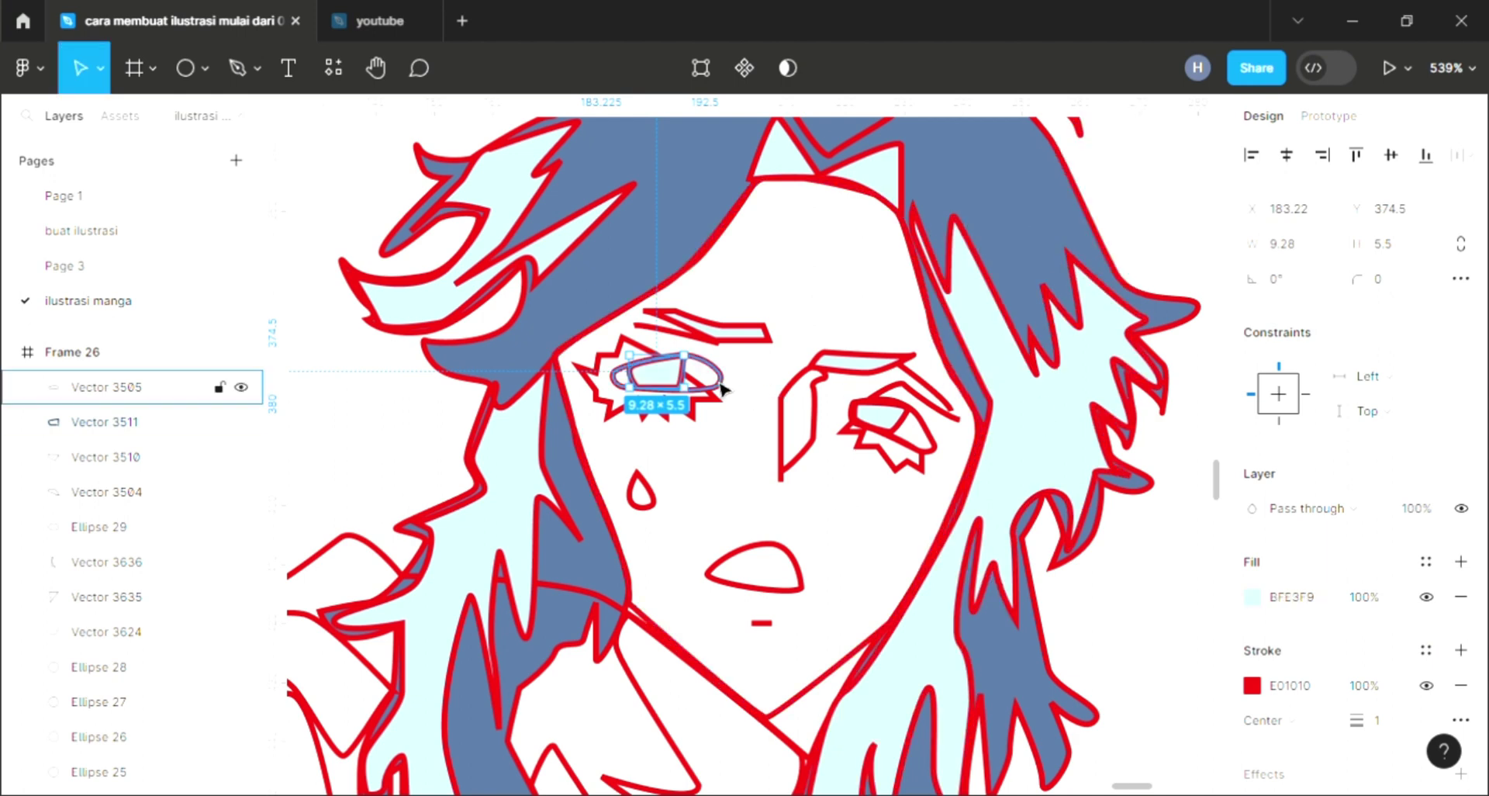
left_click(719, 380)
left_click(1461, 561)
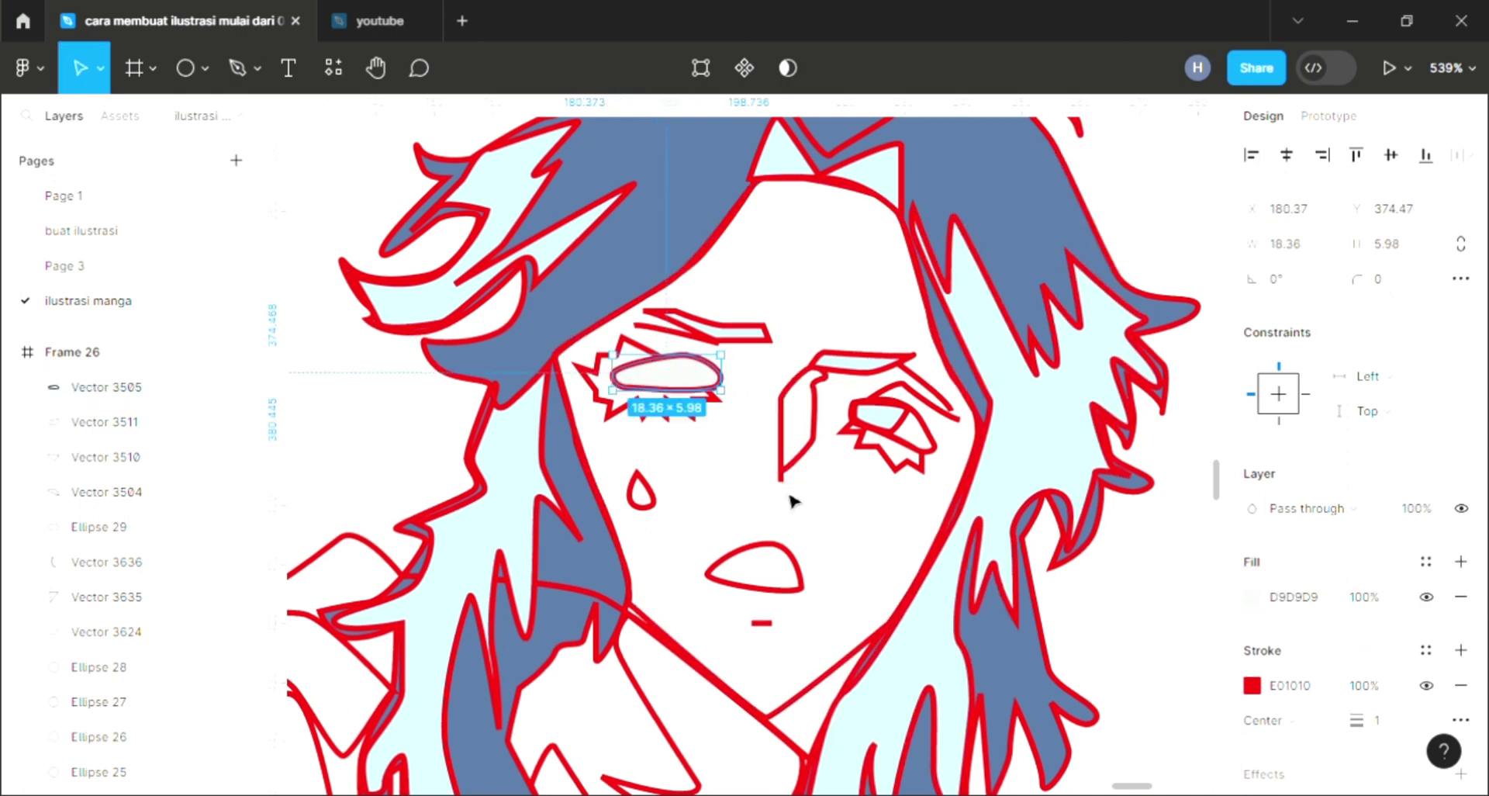
right_click(659, 376)
left_click(682, 321)
left_click(714, 377)
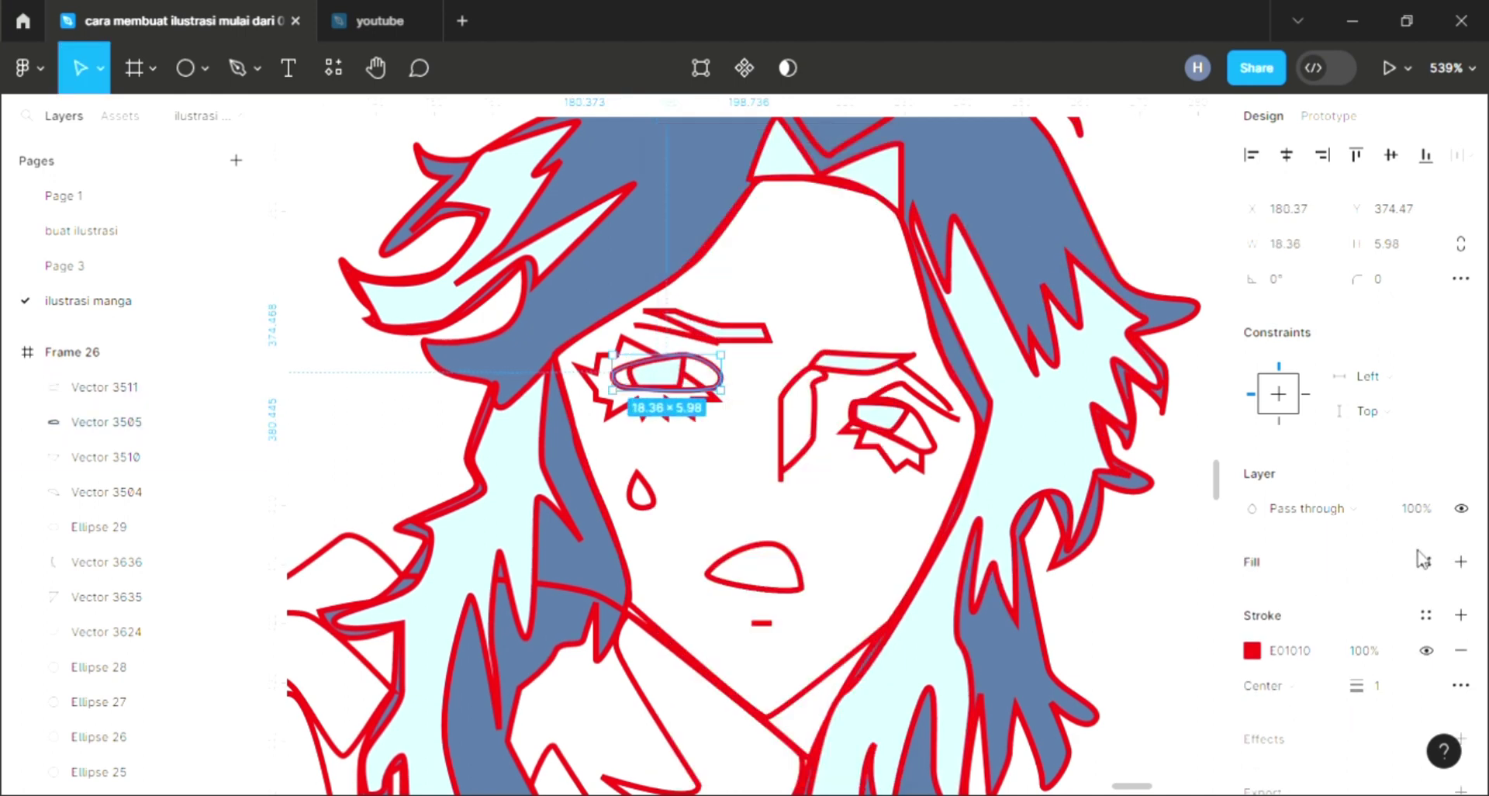
left_click(1461, 562)
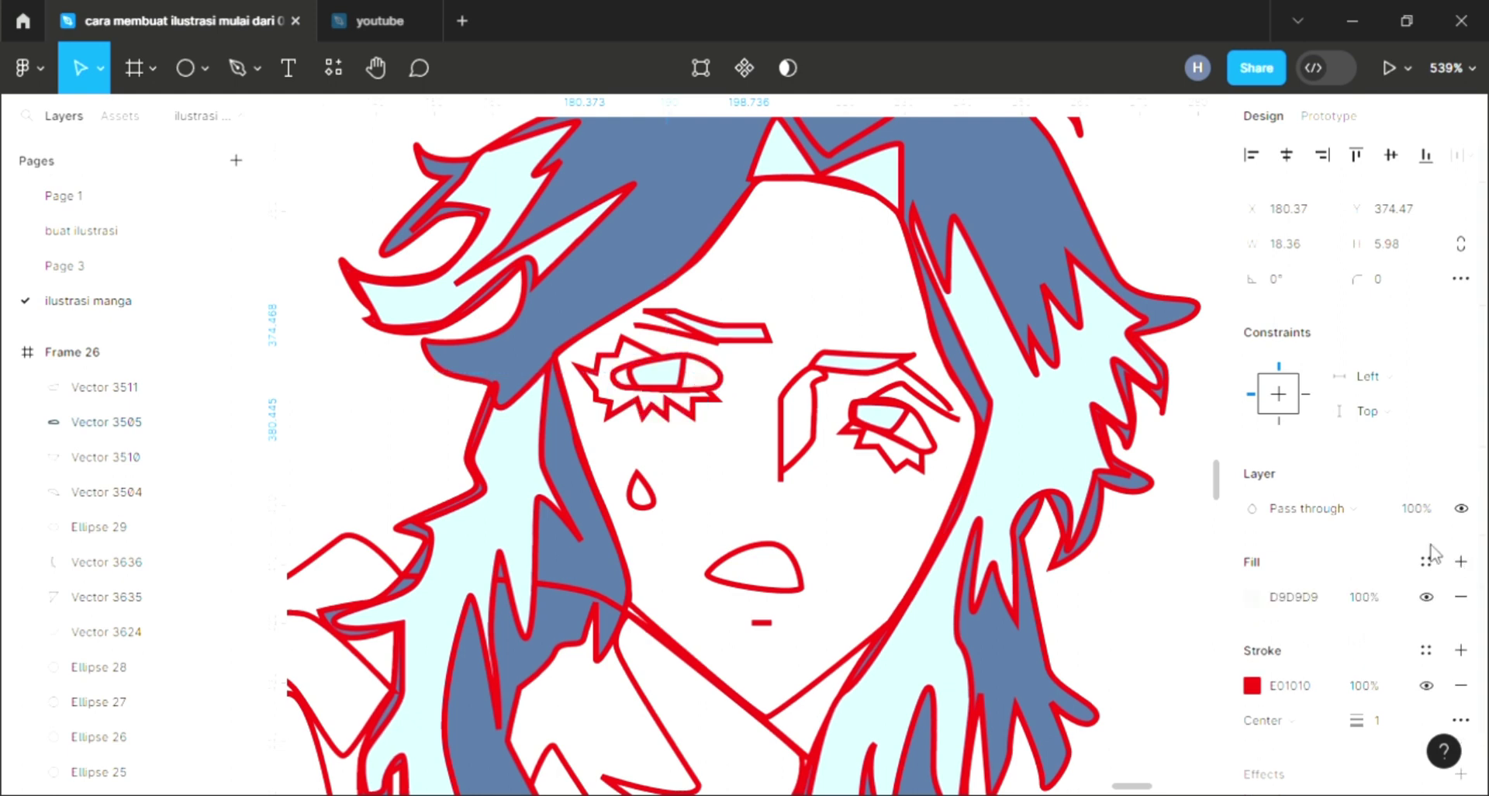
left_click(624, 421)
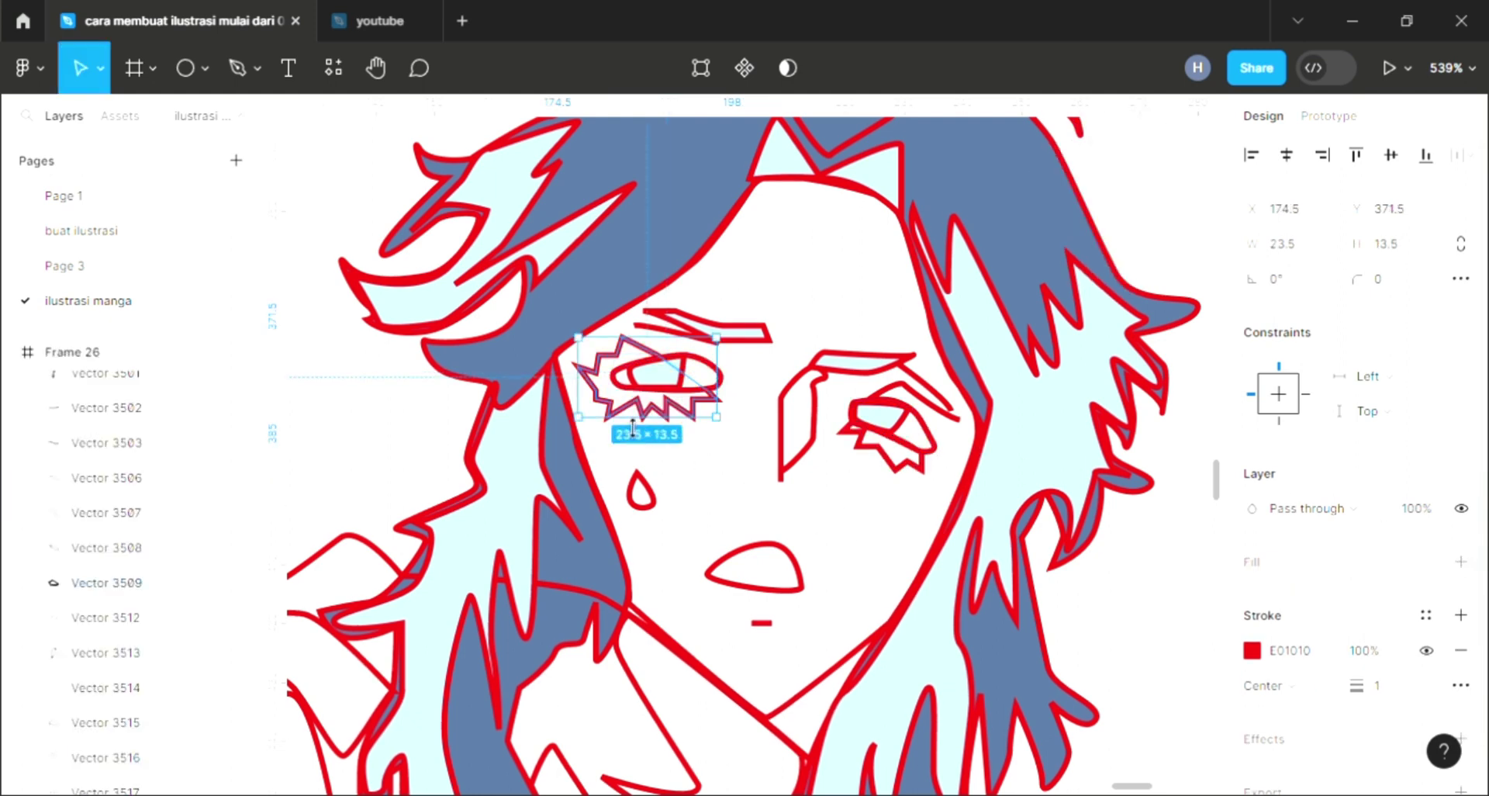
Step: Give the spiky left-eye shape a D4E0E7 fill and a C1B8B8 outline
left_click(1461, 561)
scroll(931, 481, "down", 2)
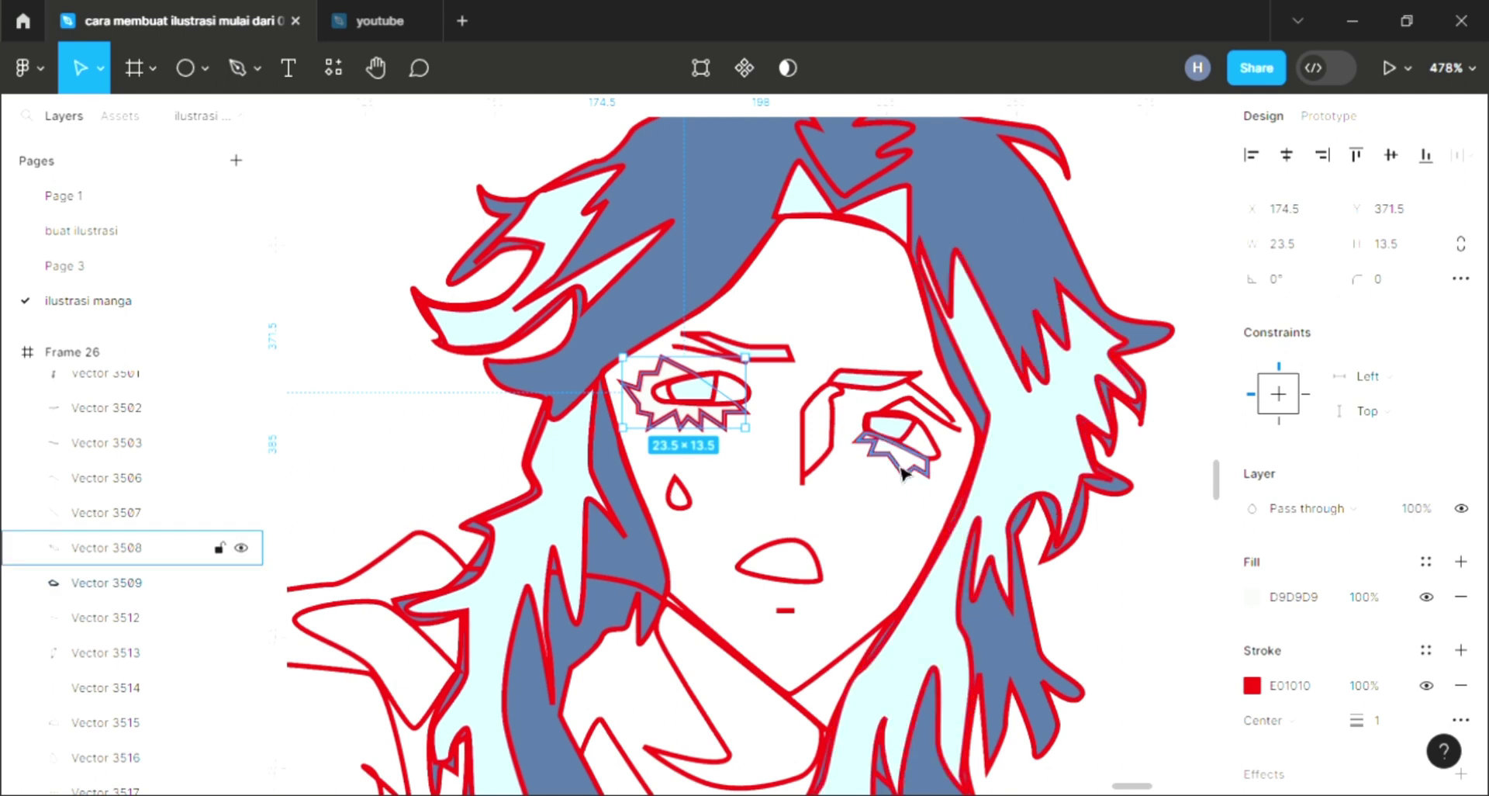
scroll(774, 463, "down", 1)
left_click(1126, 508)
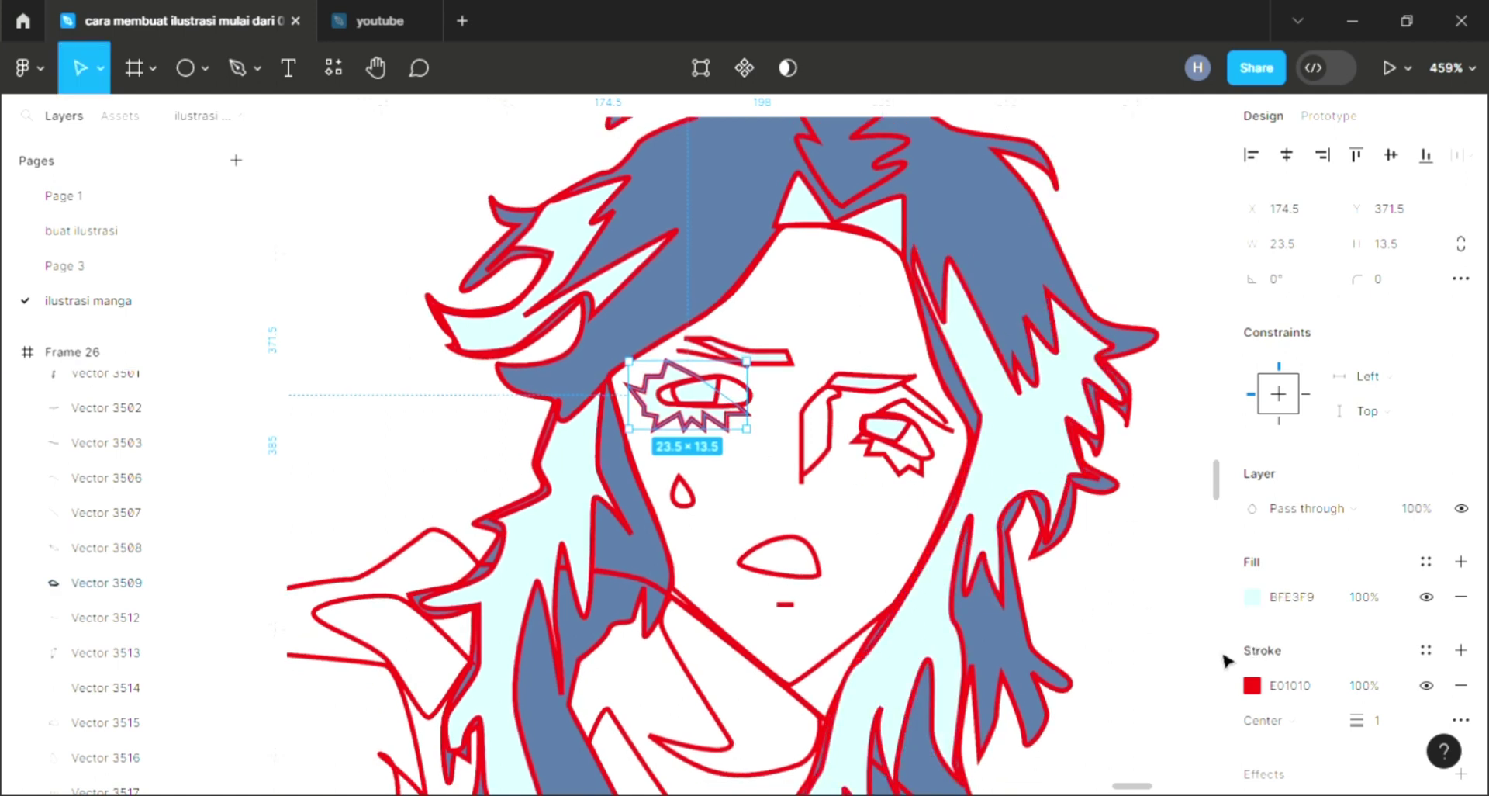
left_click(1251, 684)
left_click(1017, 283)
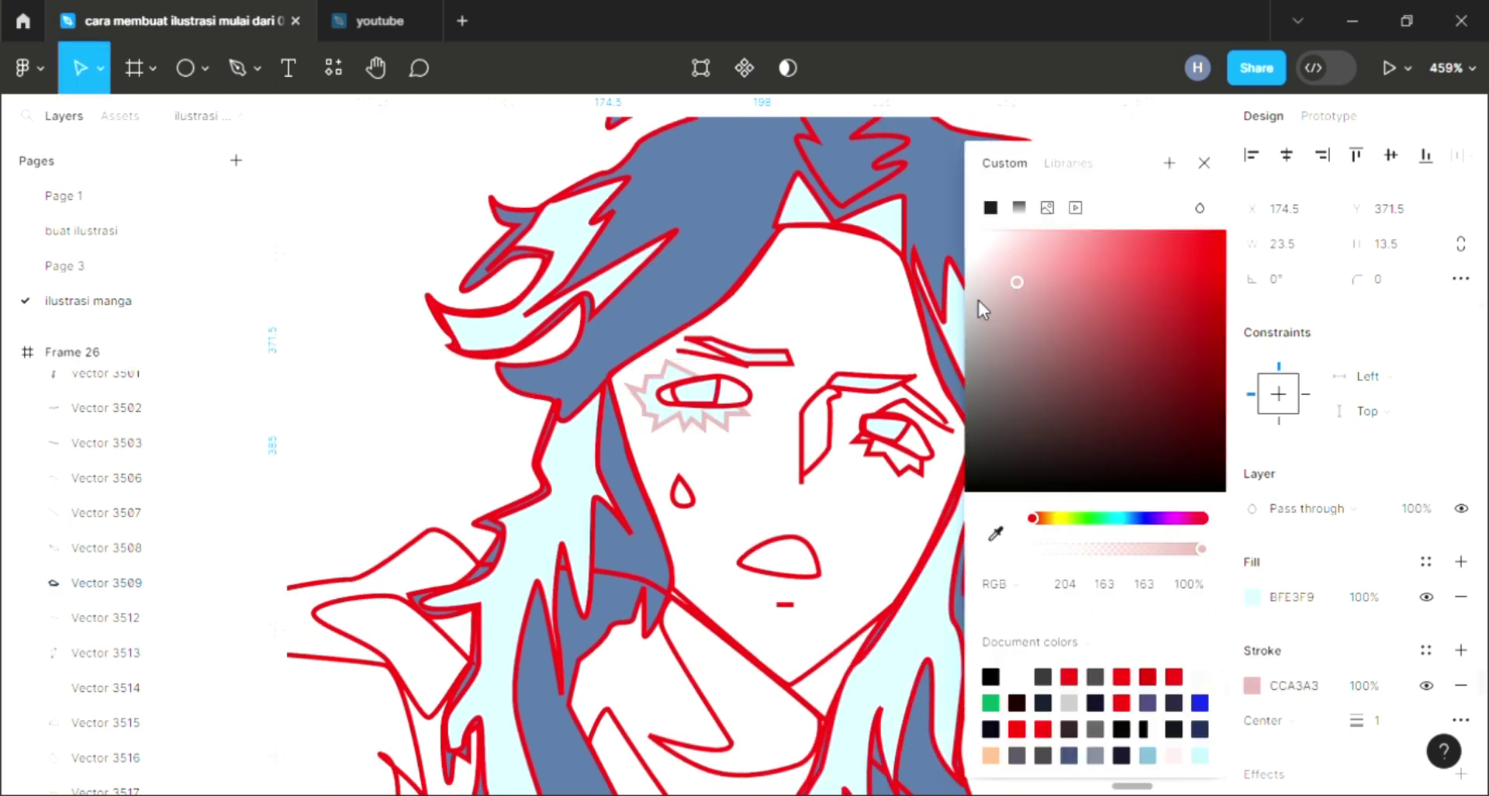
left_click(983, 355)
key("ctrl+z")
scroll(1256, 508, "down", 2)
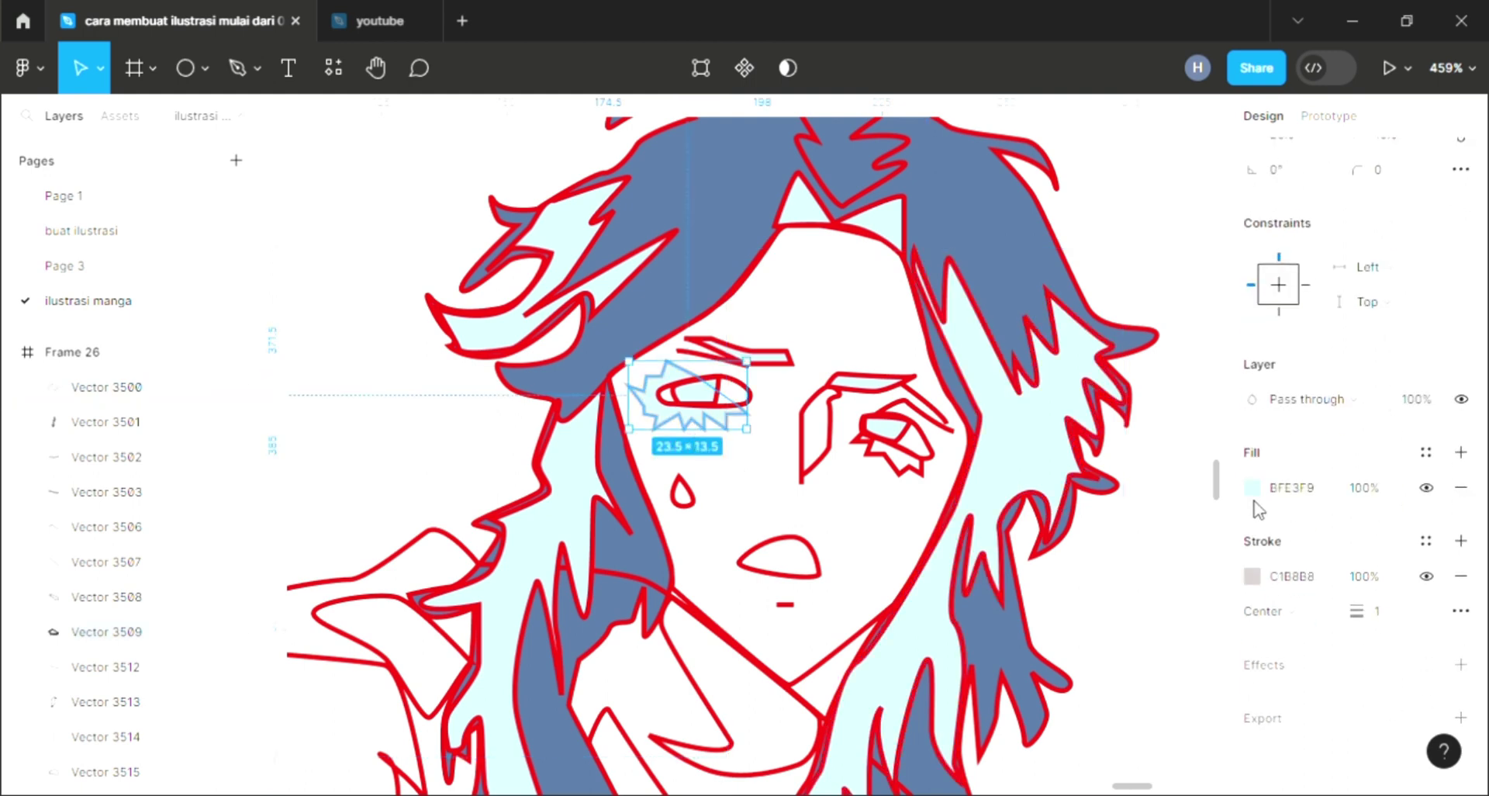
left_click(1251, 488)
left_click_drag(991, 324, 990, 271)
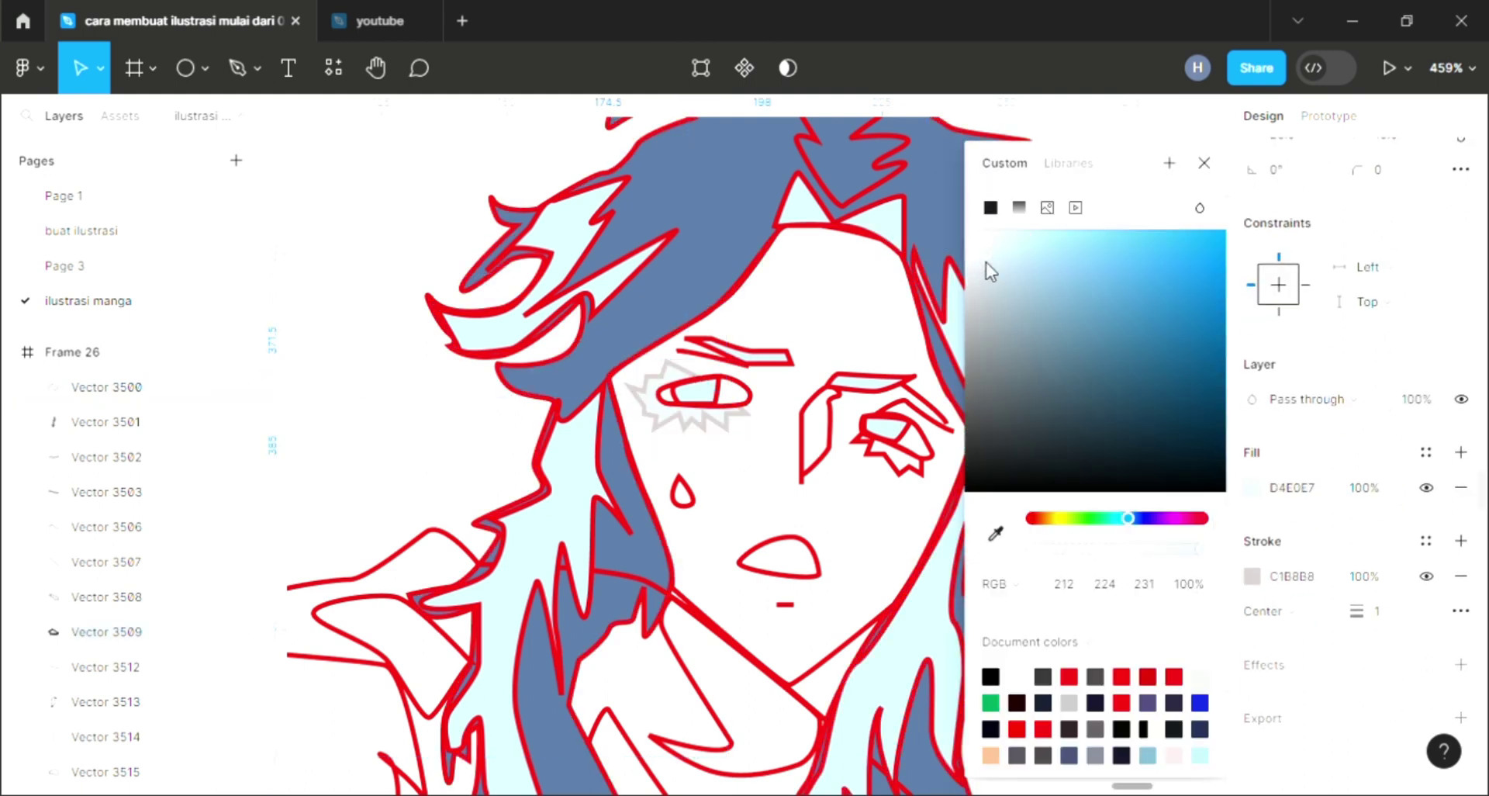
Step: Add a fill to the small jagged right-eye shape, cancelling the colour sampling
left_click(906, 477)
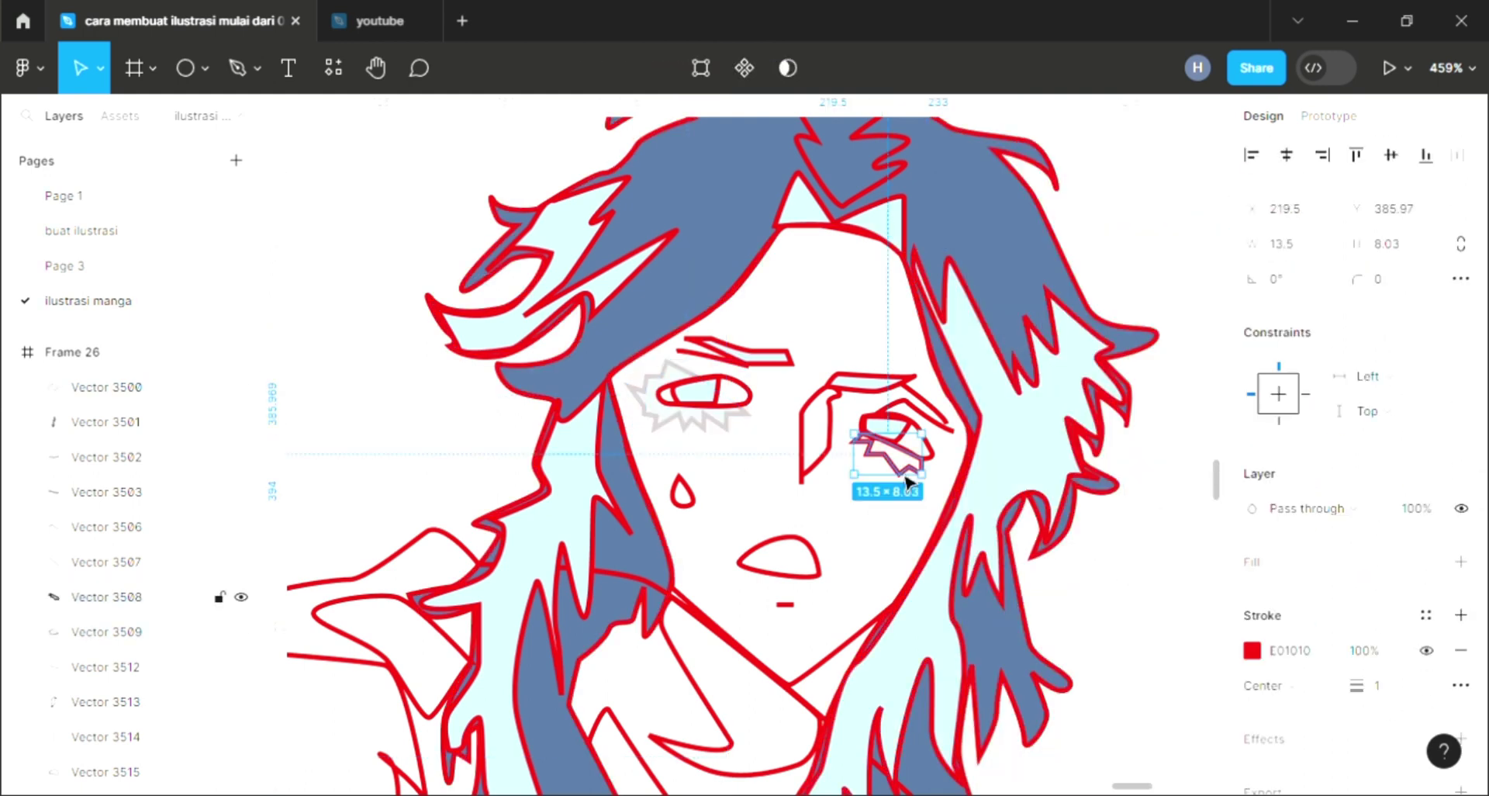
left_click(1460, 560)
key("i")
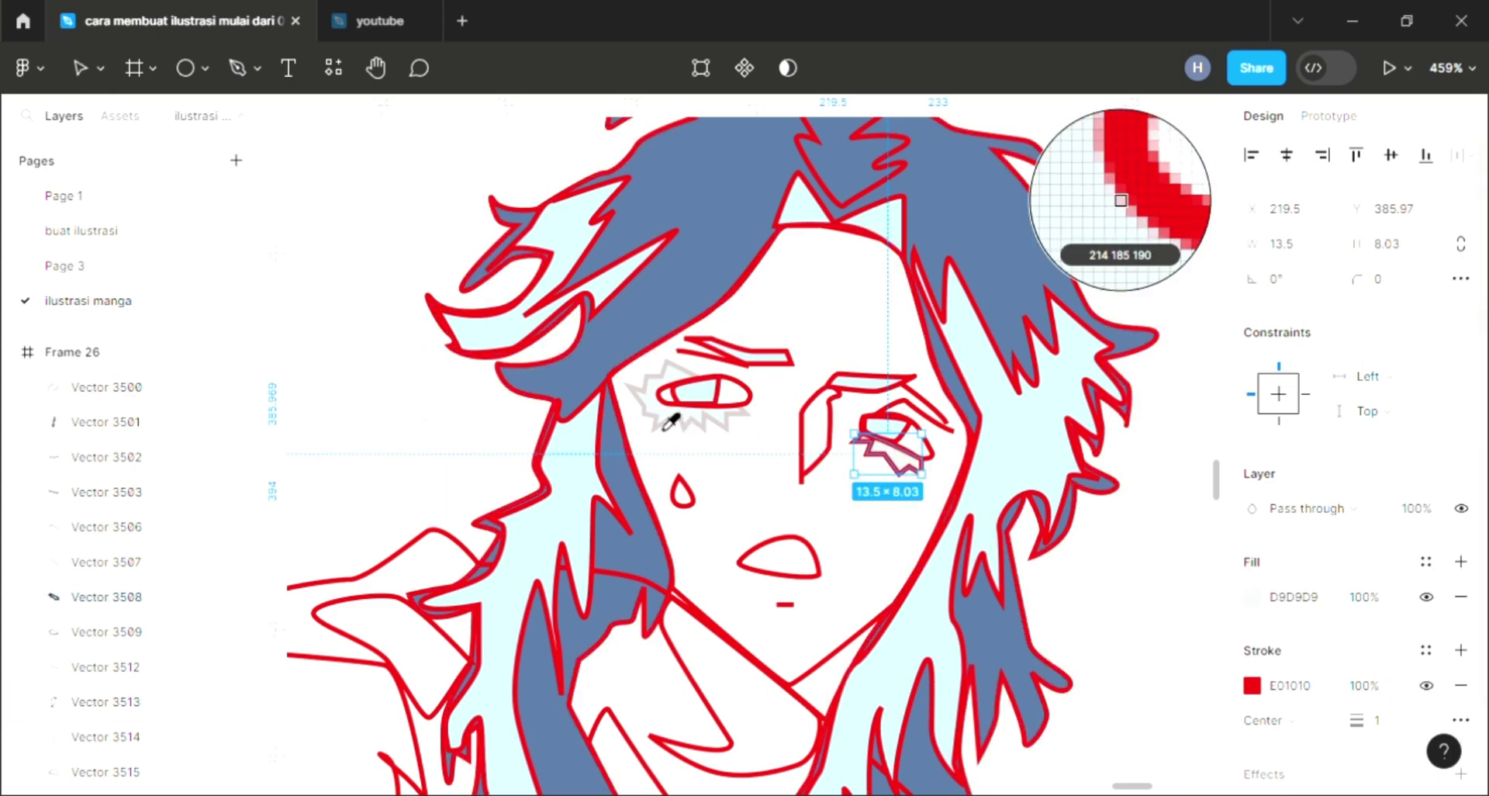
scroll(668, 421, "up", 3)
scroll(668, 429, "up", 2)
scroll(776, 481, "down", 5)
key("Escape")
key("Escape")
scroll(884, 545, "up", 2)
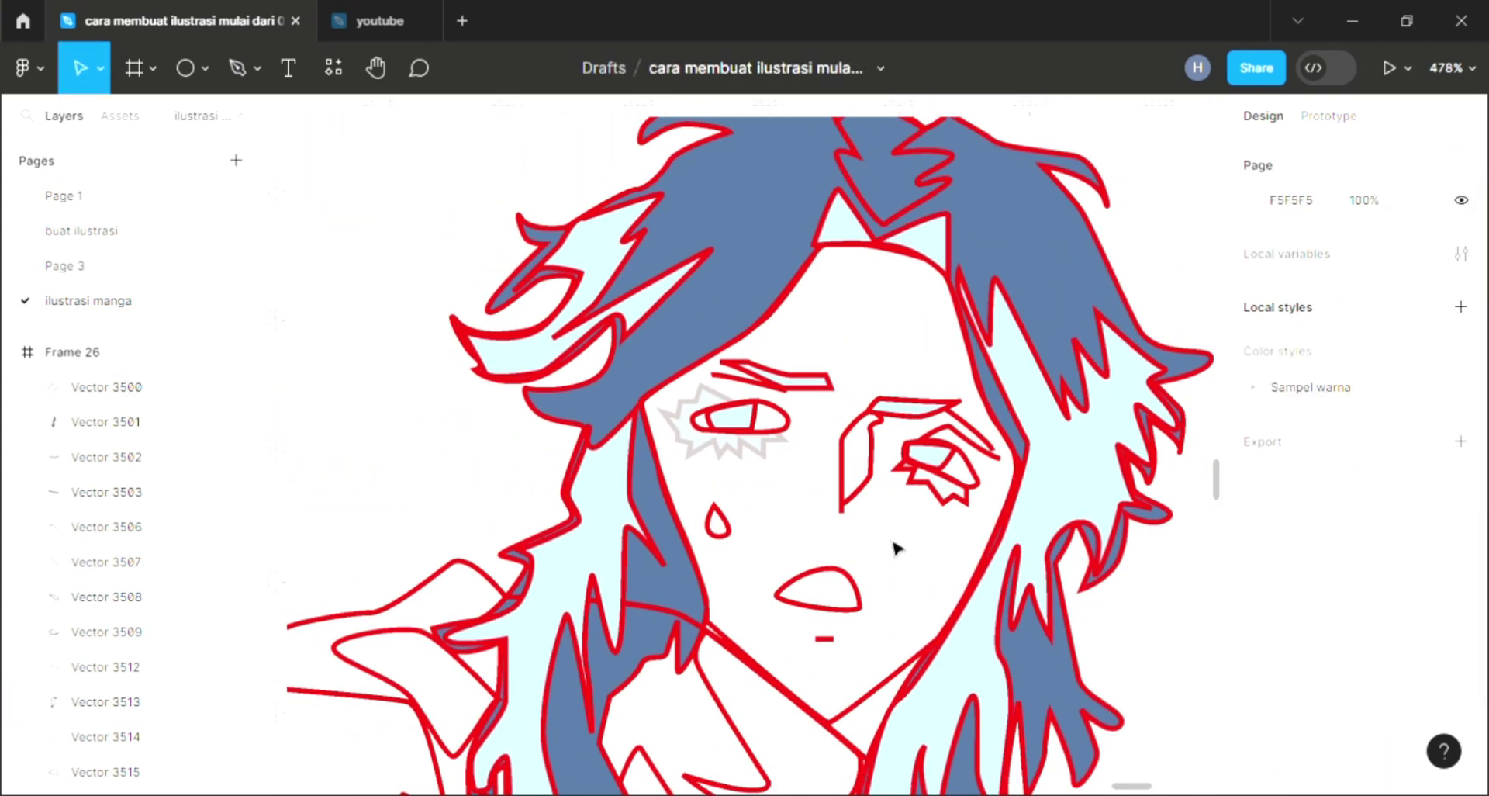
scroll(895, 548, "down", 2)
left_click(787, 463)
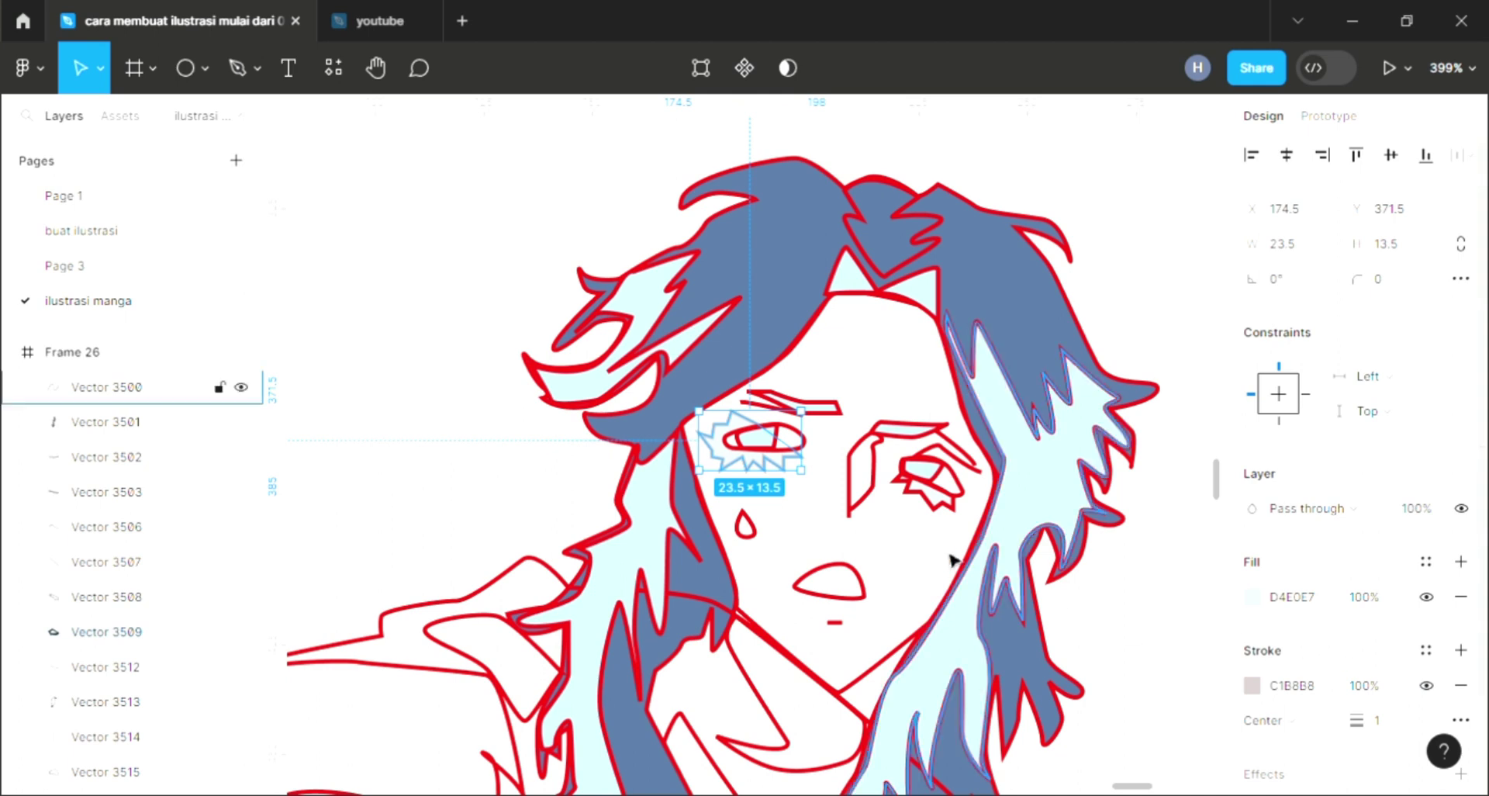
Step: Give the shape beside the right eye a 000000 fill at 50% opacity
key("Escape")
left_click(745, 523)
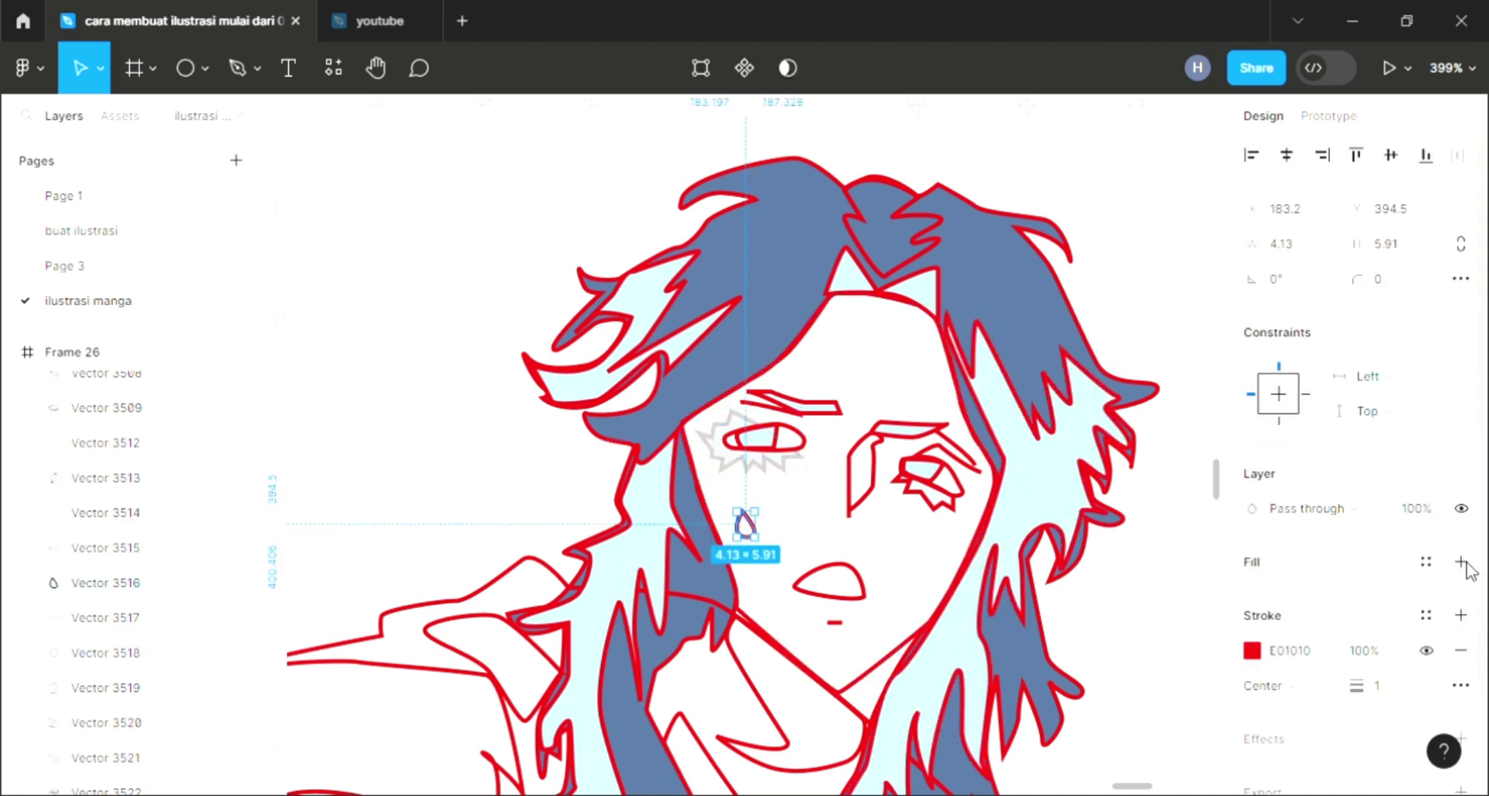
left_click(846, 601)
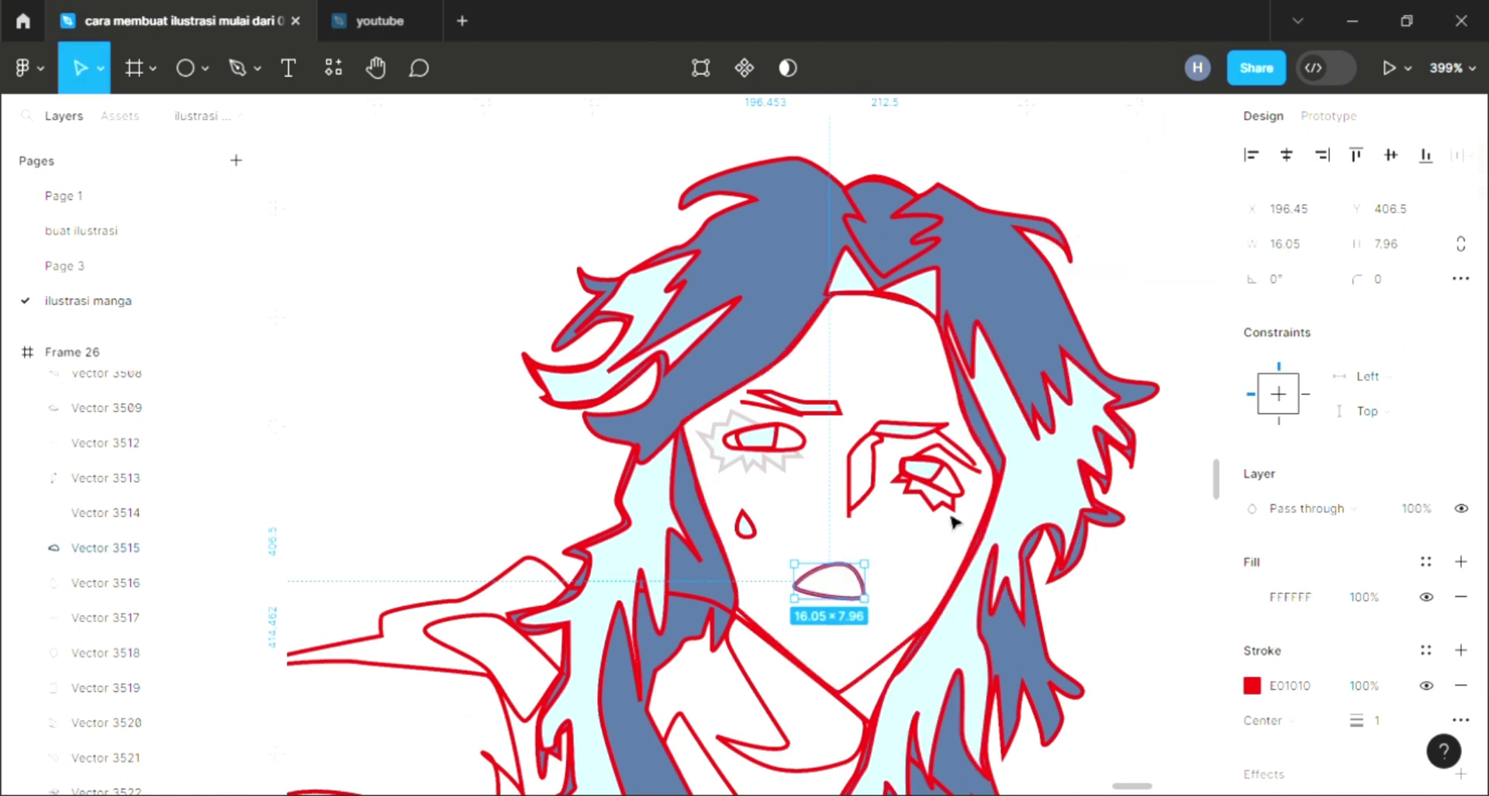
left_click(877, 497)
left_click(1461, 562)
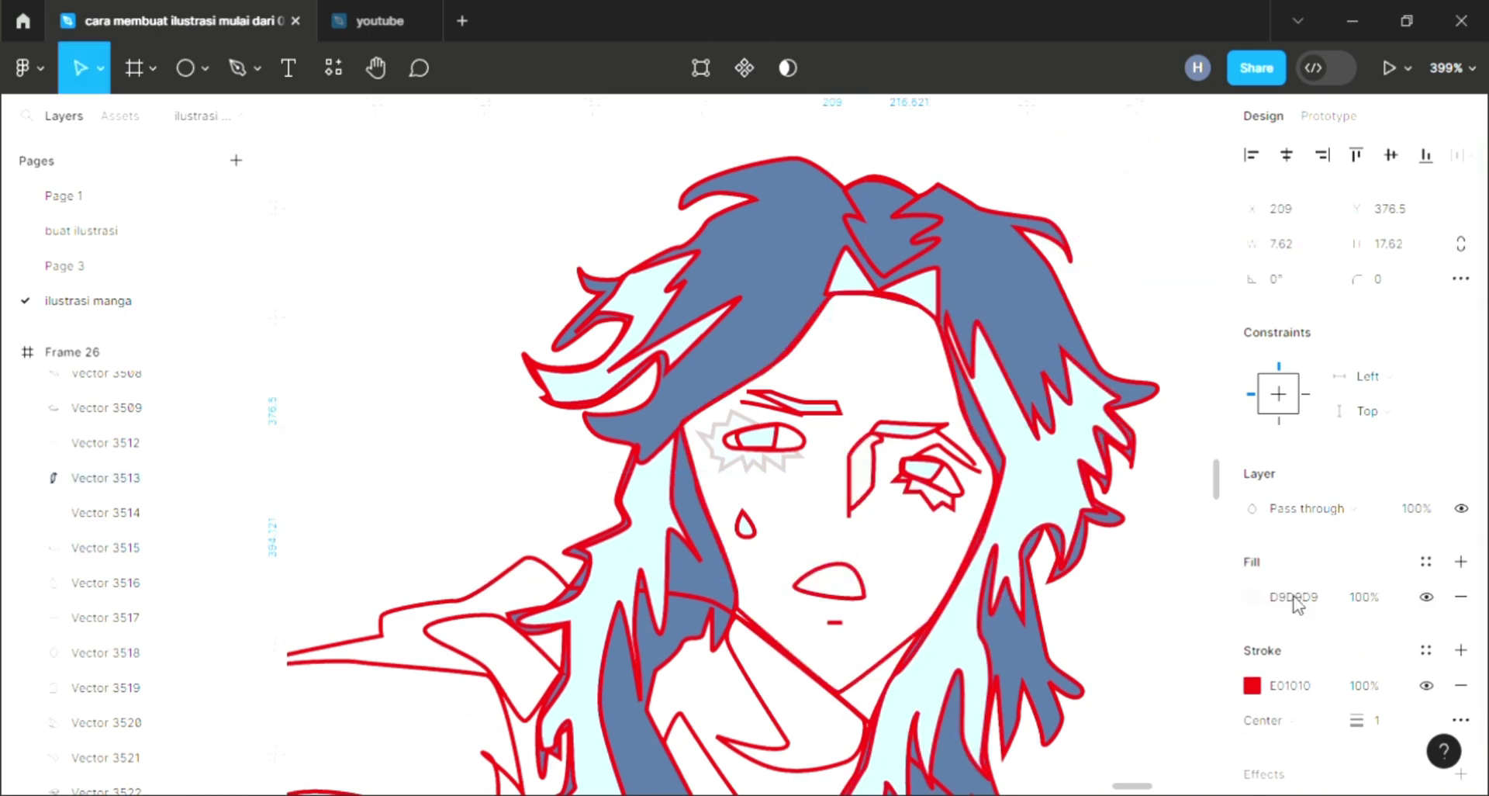
left_click(1291, 597)
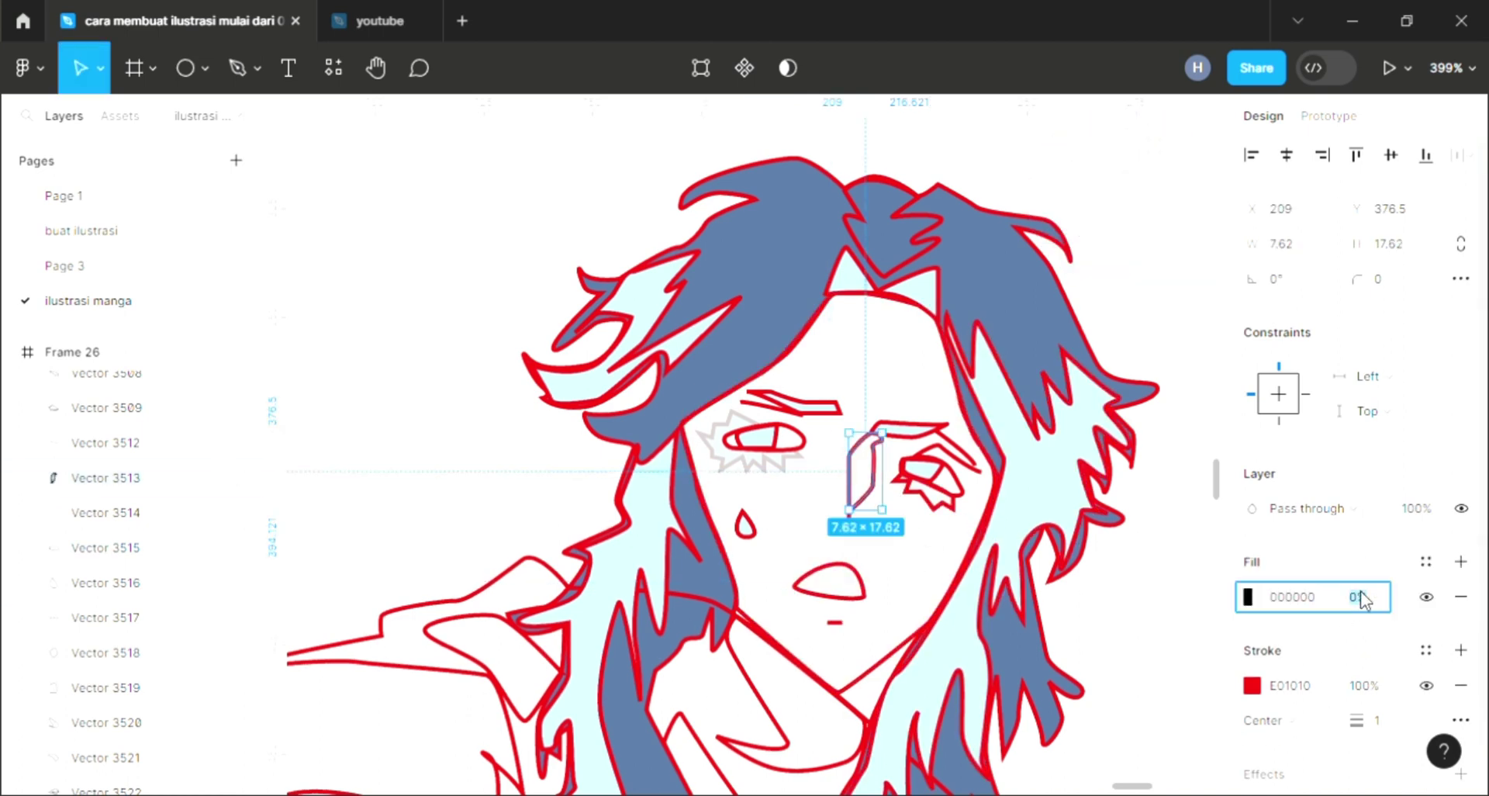
type("50")
key("Return")
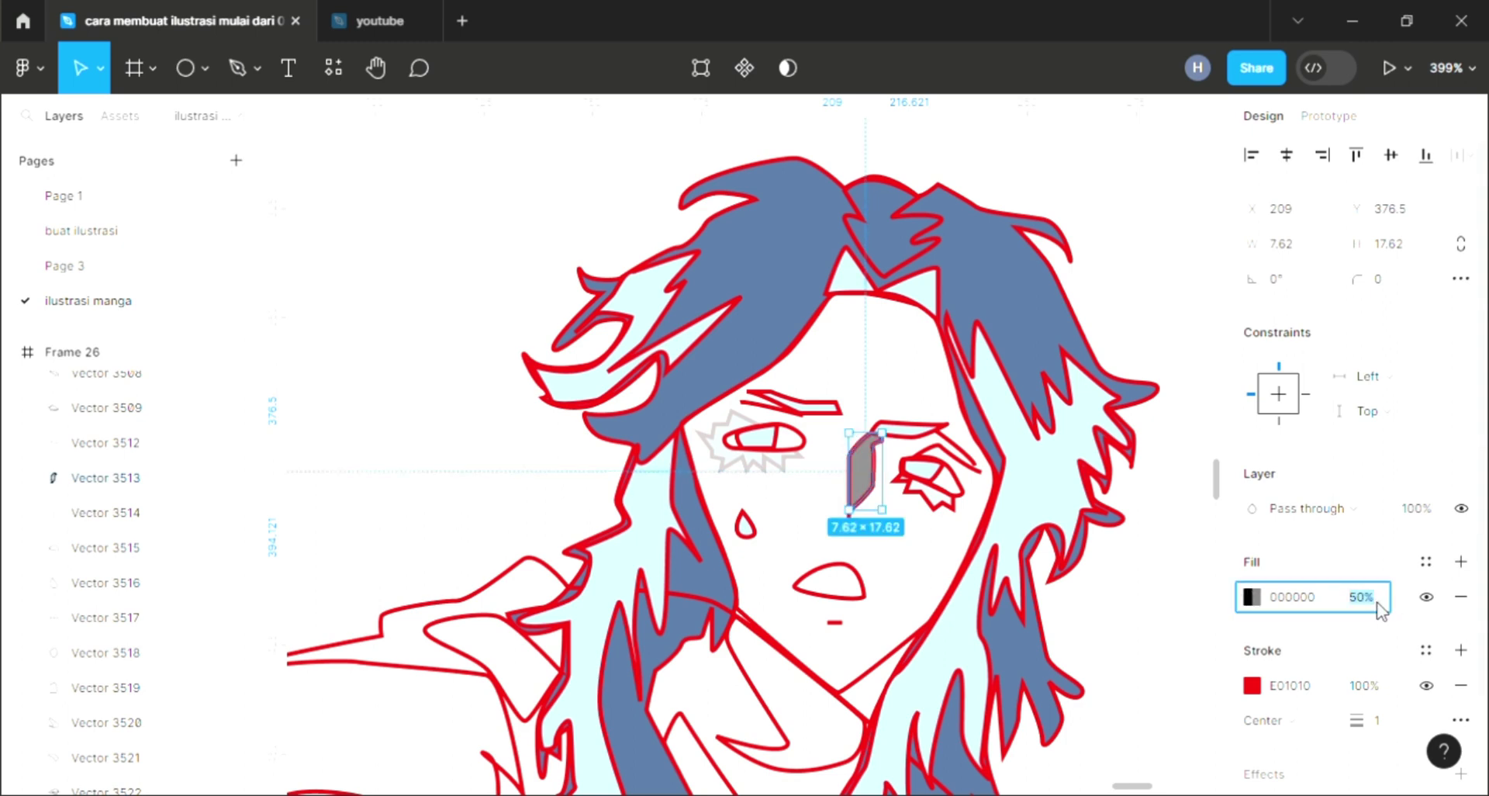
left_click(1180, 572)
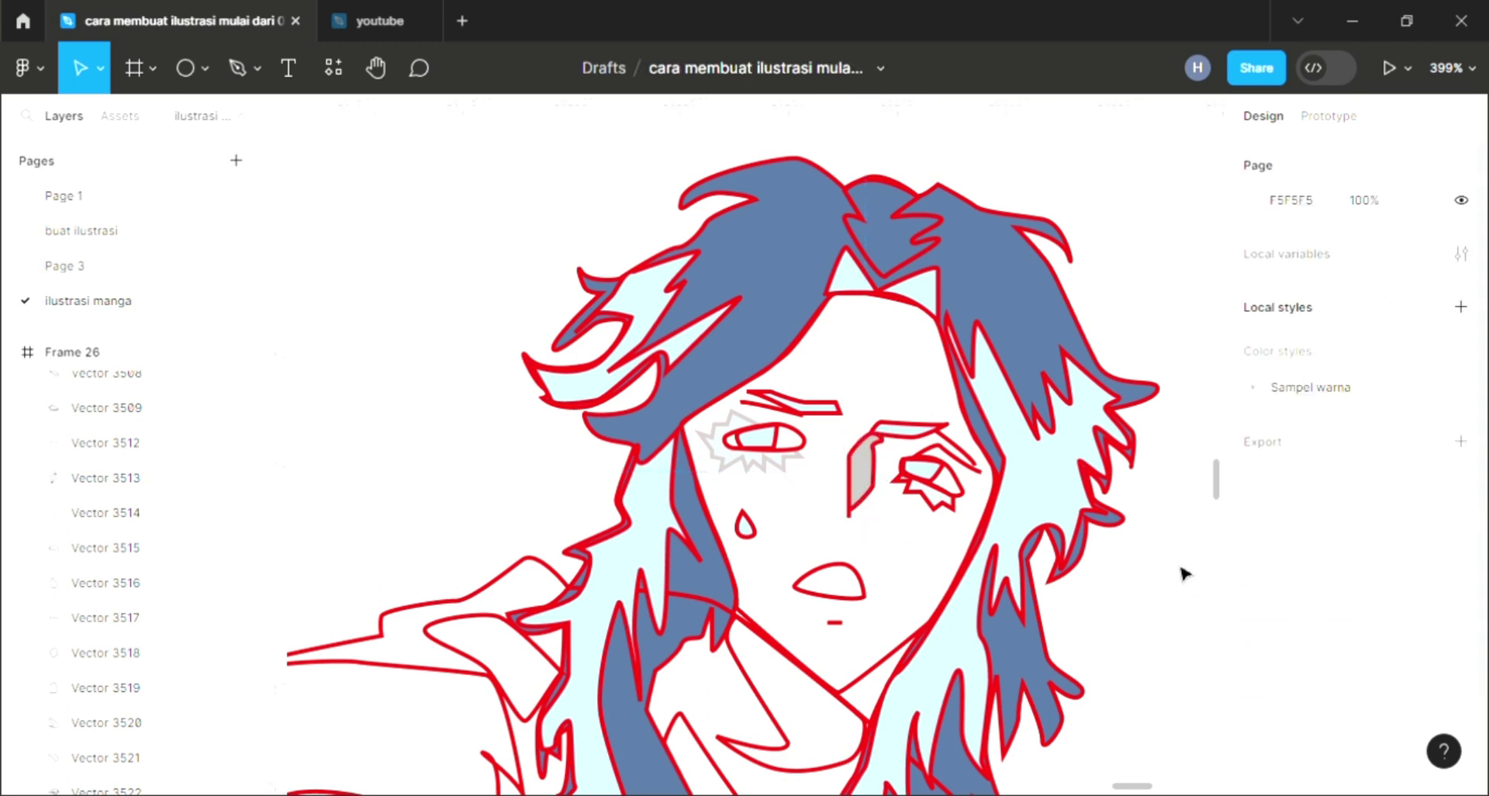
Step: Select the face shape and sample a pale colour for its fill
left_click(899, 652)
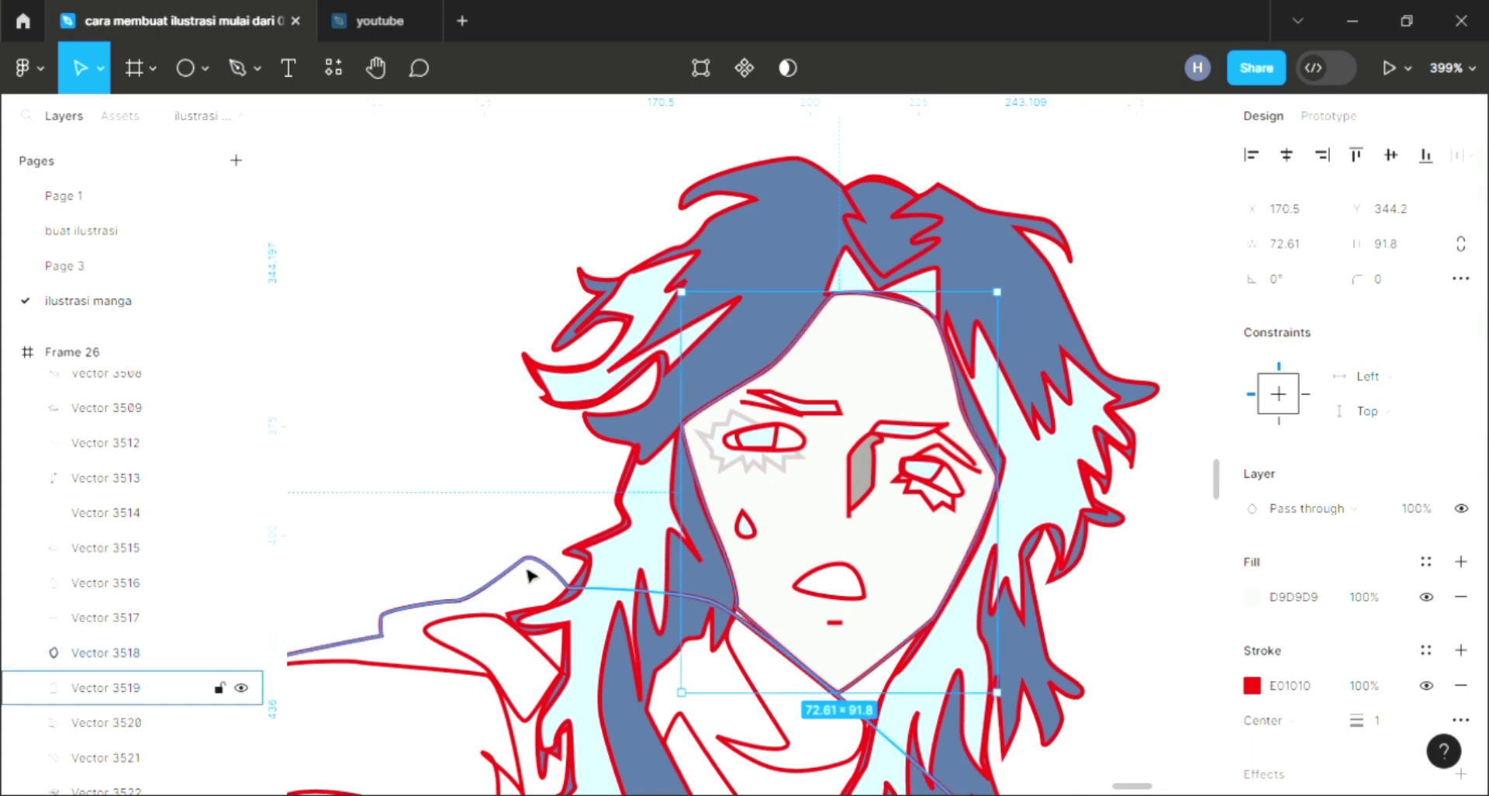
scroll(535, 574, "down", 1, "ctrl")
scroll(559, 543, "down", 3, "ctrl")
scroll(574, 571, "down", 2, "ctrl")
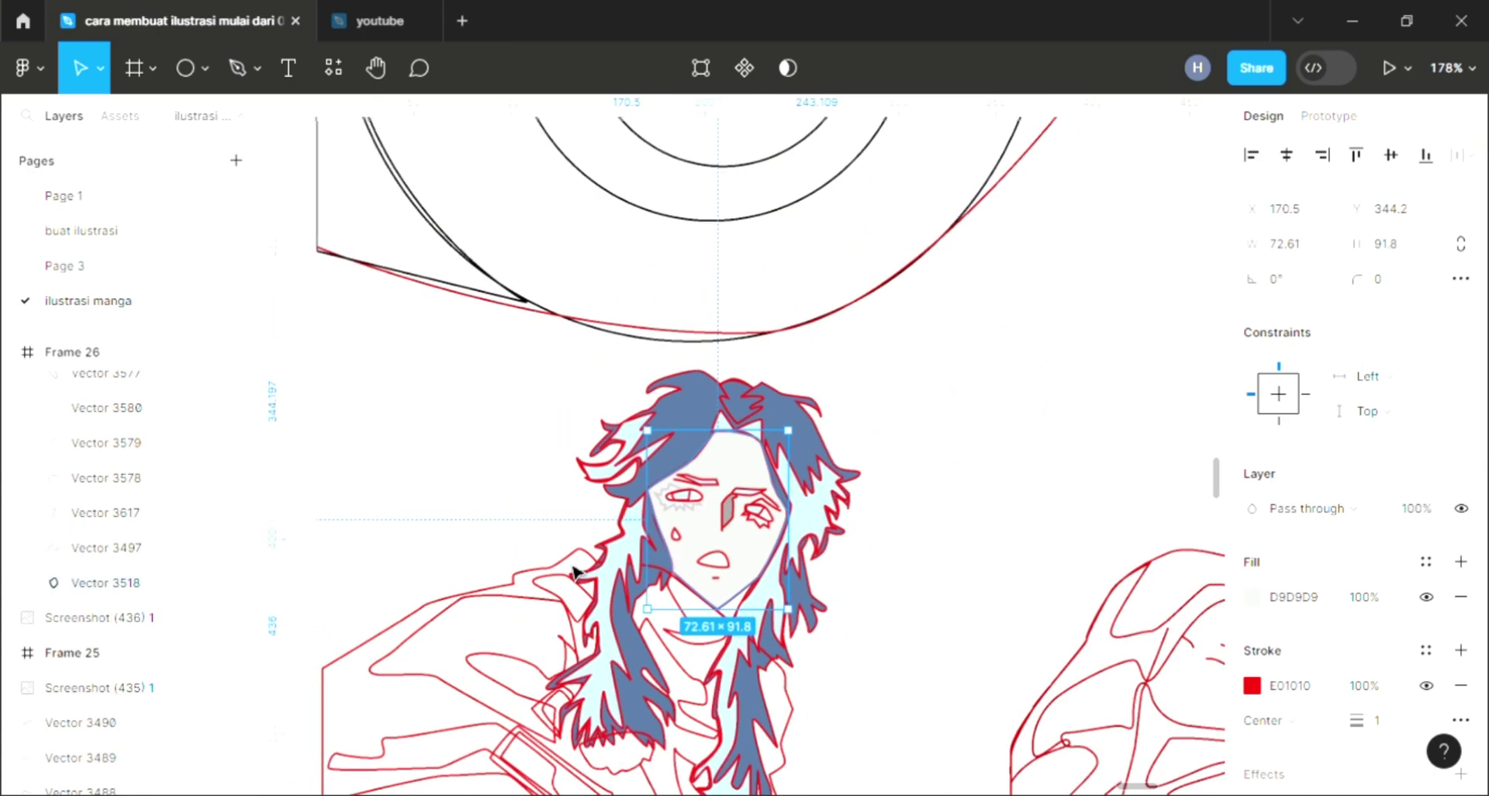
scroll(573, 571, "down", 3, "ctrl")
scroll(672, 595, "up", 2, "ctrl")
key("i")
scroll(669, 609, "down", 3)
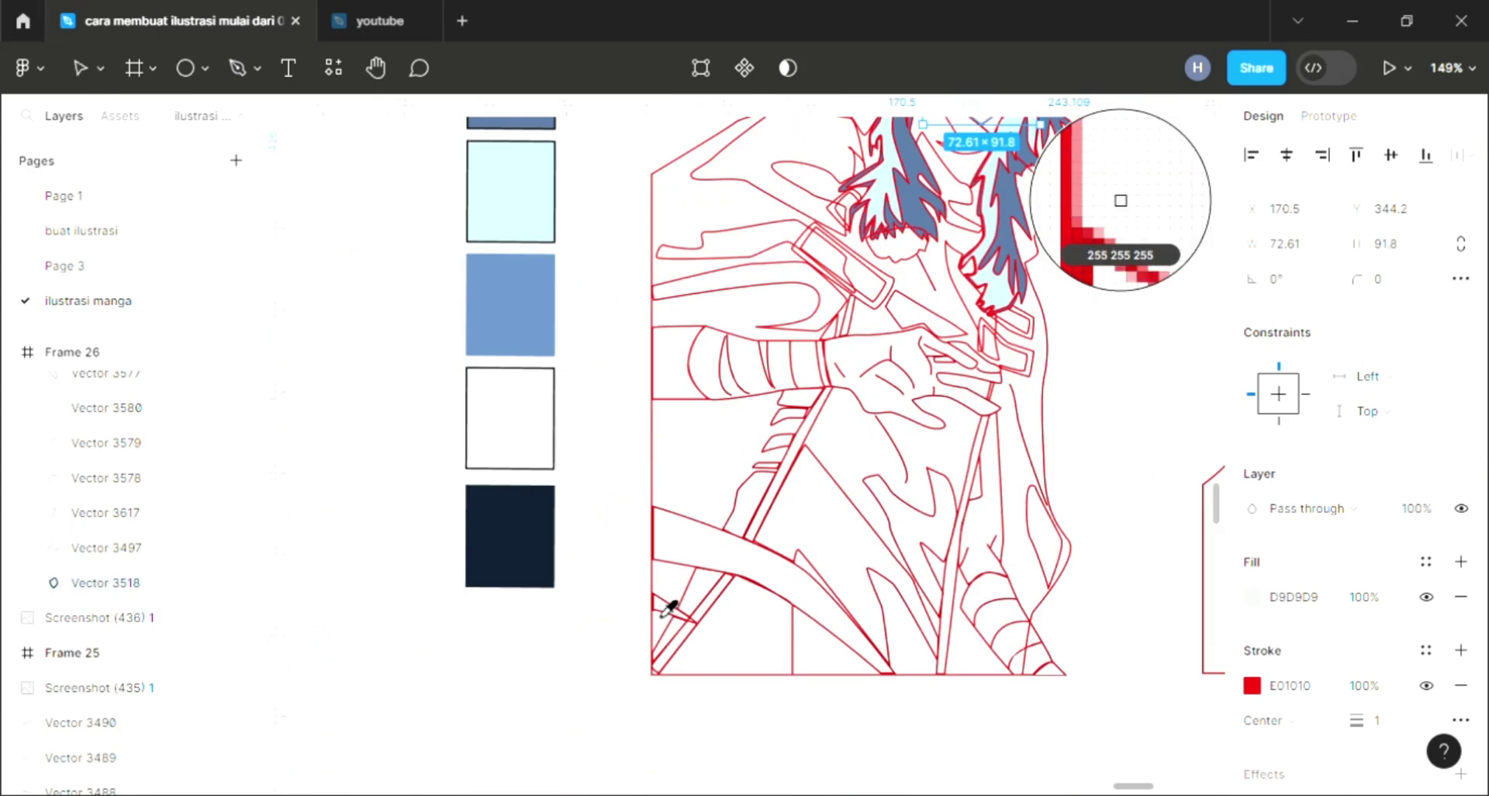
scroll(620, 589, "up", 3)
scroll(853, 543, "up", 5)
left_click(1077, 527)
Step: Adjust the face fill to the pale cream tone F9EDD9
left_click(1253, 598)
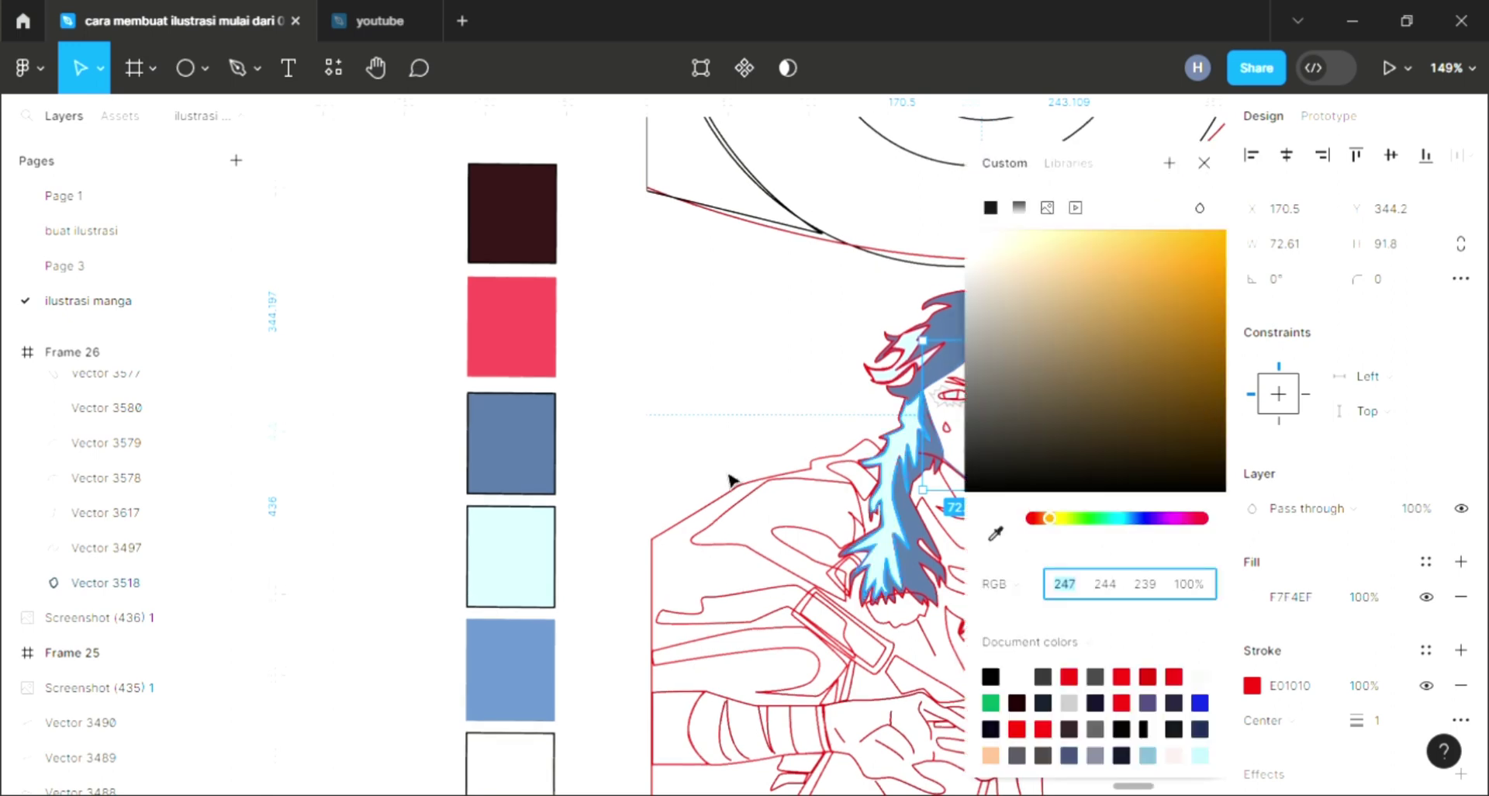
scroll(731, 481, "right", 3)
left_click(1045, 230)
mouse_move(1033, 236)
left_mouse_down()
mouse_move(1040, 292)
mouse_move(1016, 235)
left_mouse_up()
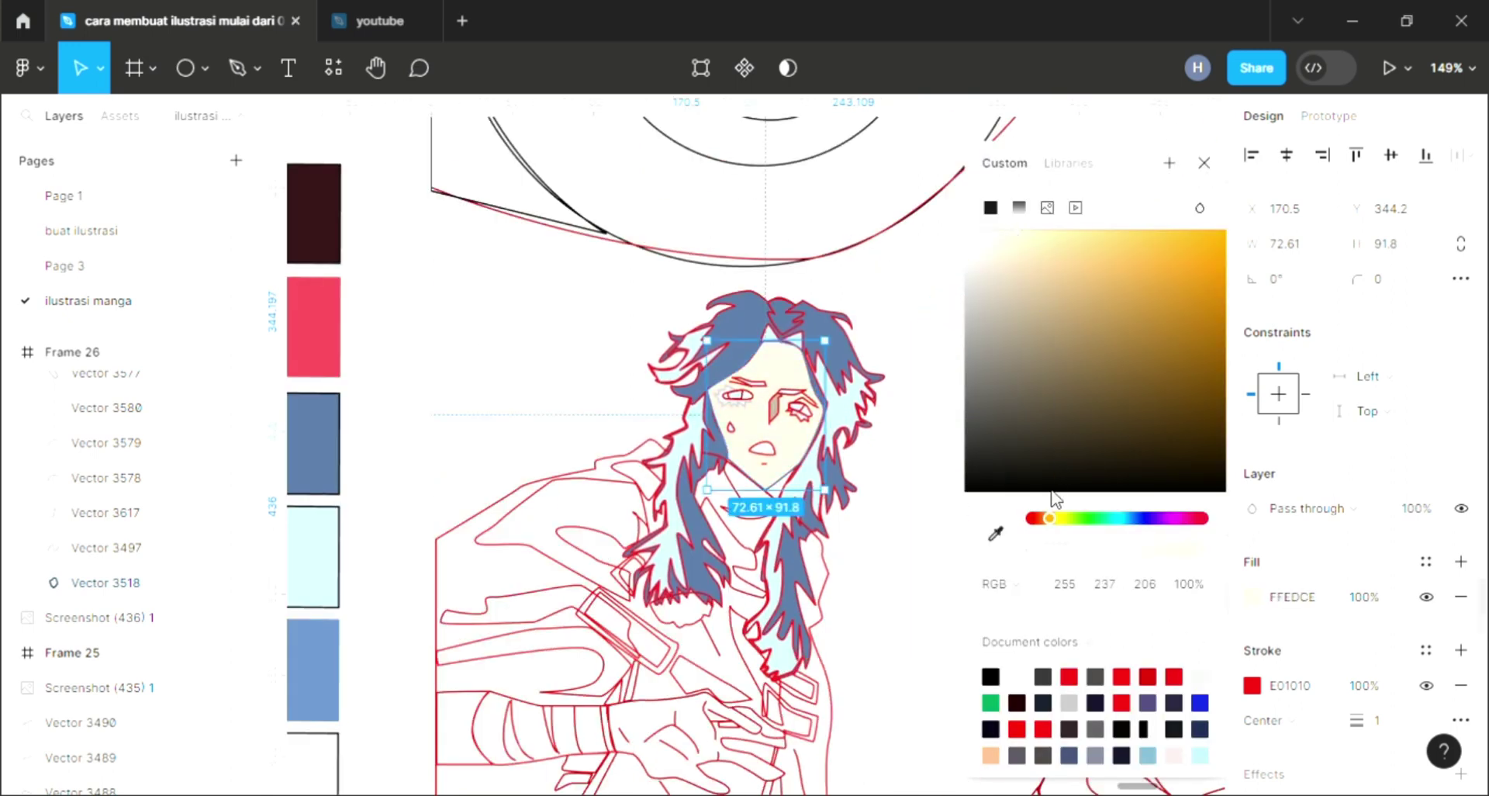
mouse_move(1174, 283)
left_mouse_down()
mouse_move(1105, 245)
mouse_move(1022, 242)
left_mouse_up()
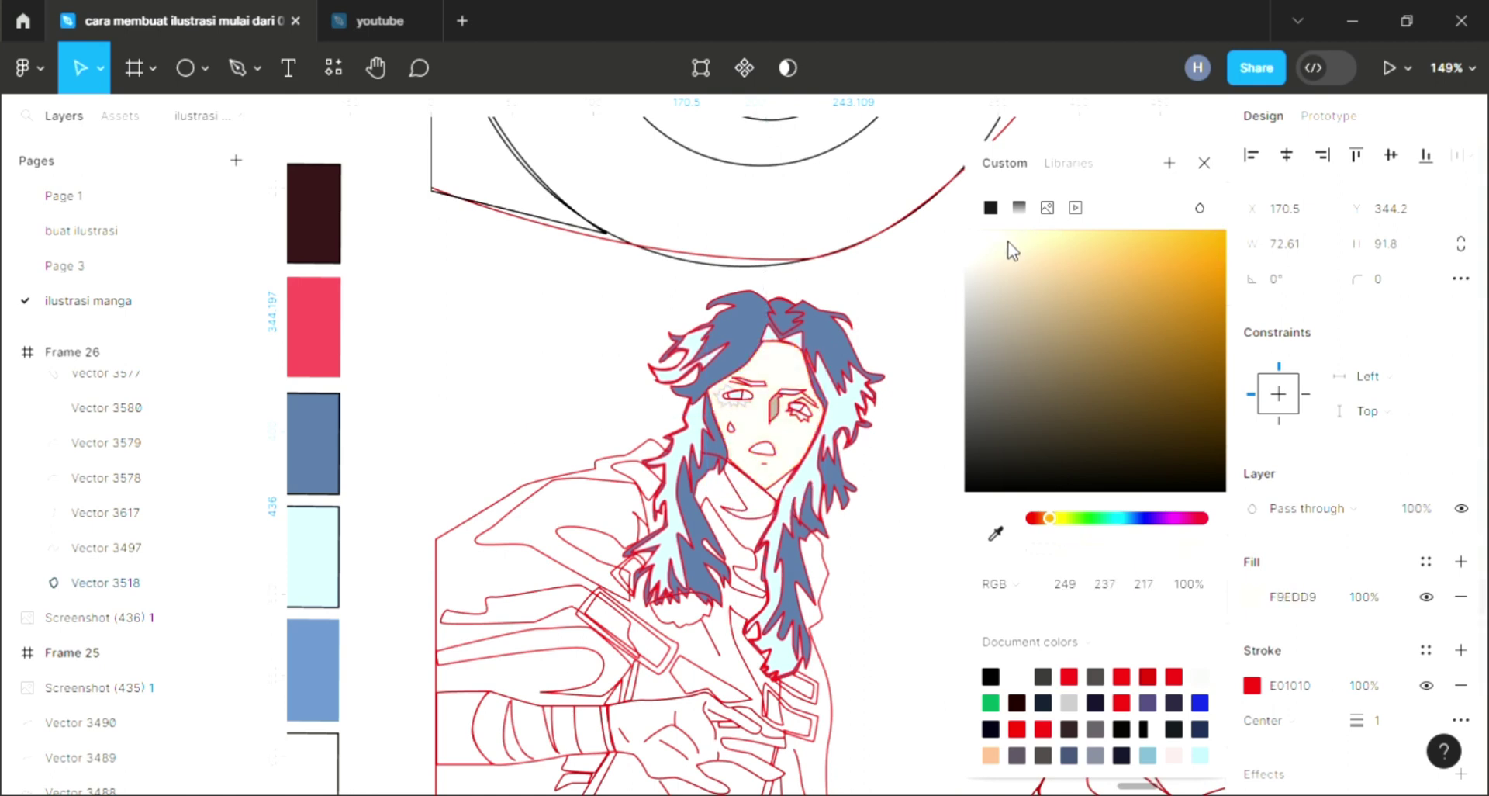
left_click(911, 567)
scroll(712, 555, "up", 3)
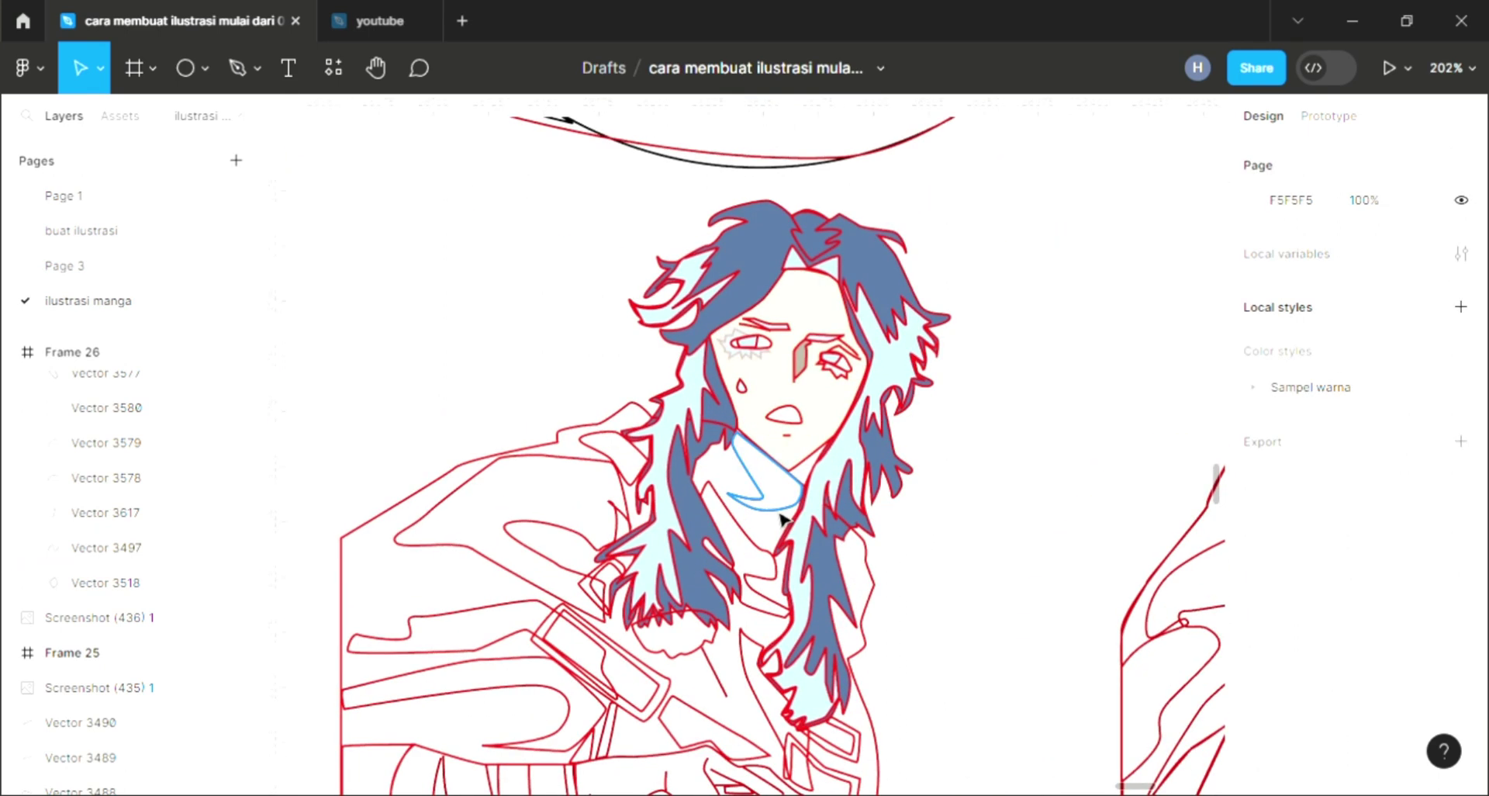
Step: Fill the small shape under the chin with medium blue 6086B7
left_click(787, 518)
left_click(1460, 560)
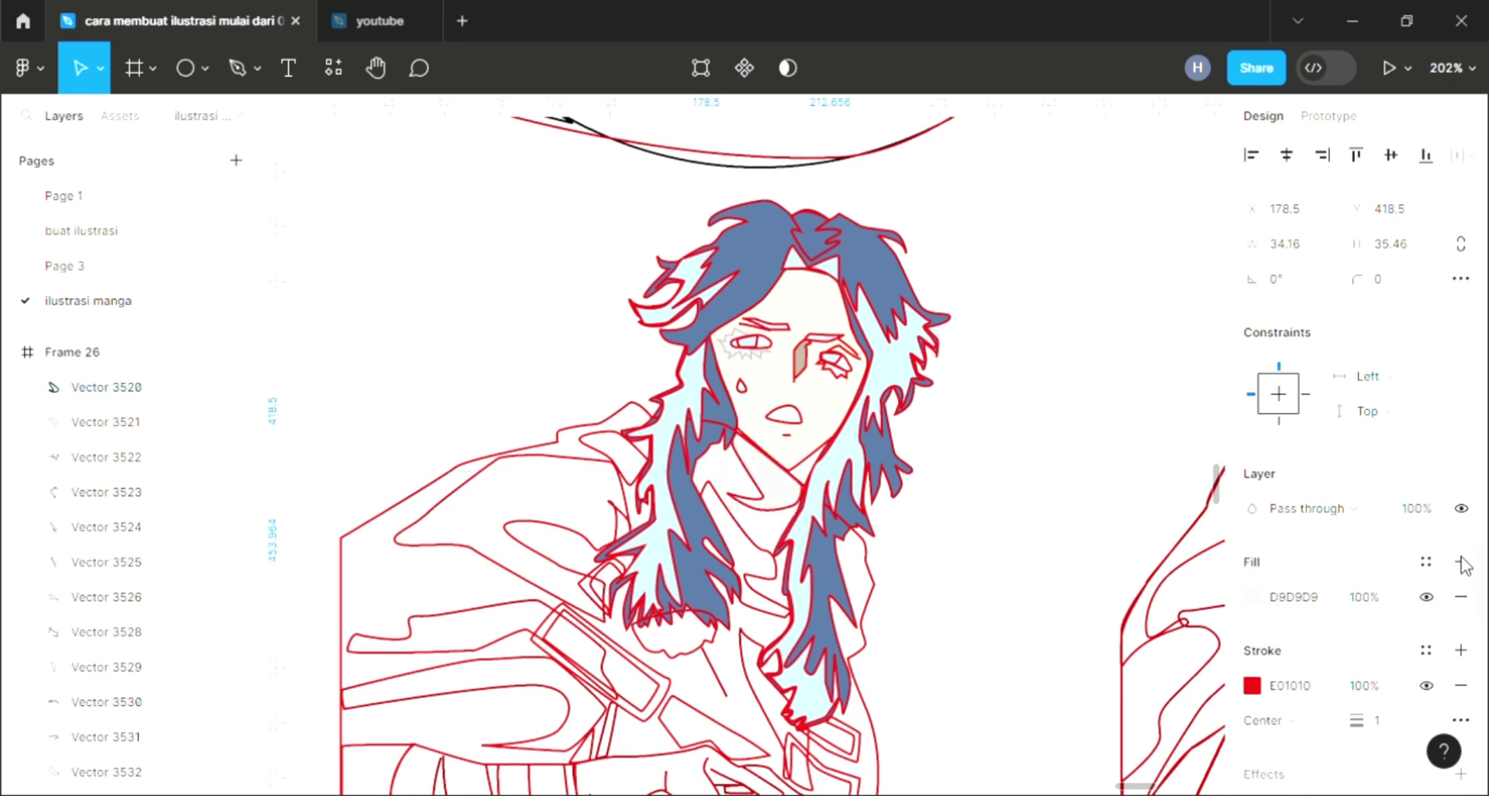
scroll(869, 590, "down", 2)
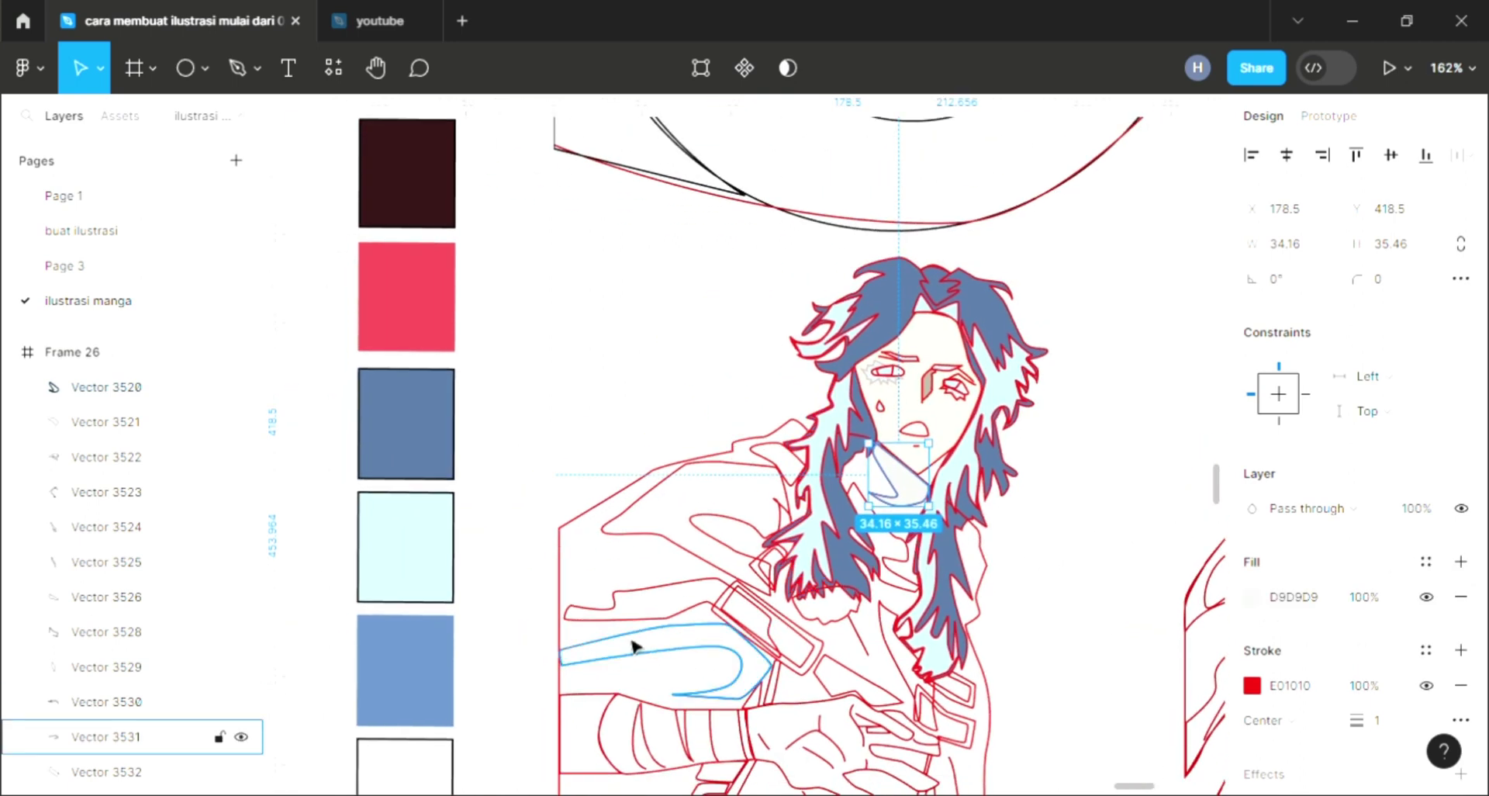
key("i")
left_click(405, 670)
left_click(1064, 574)
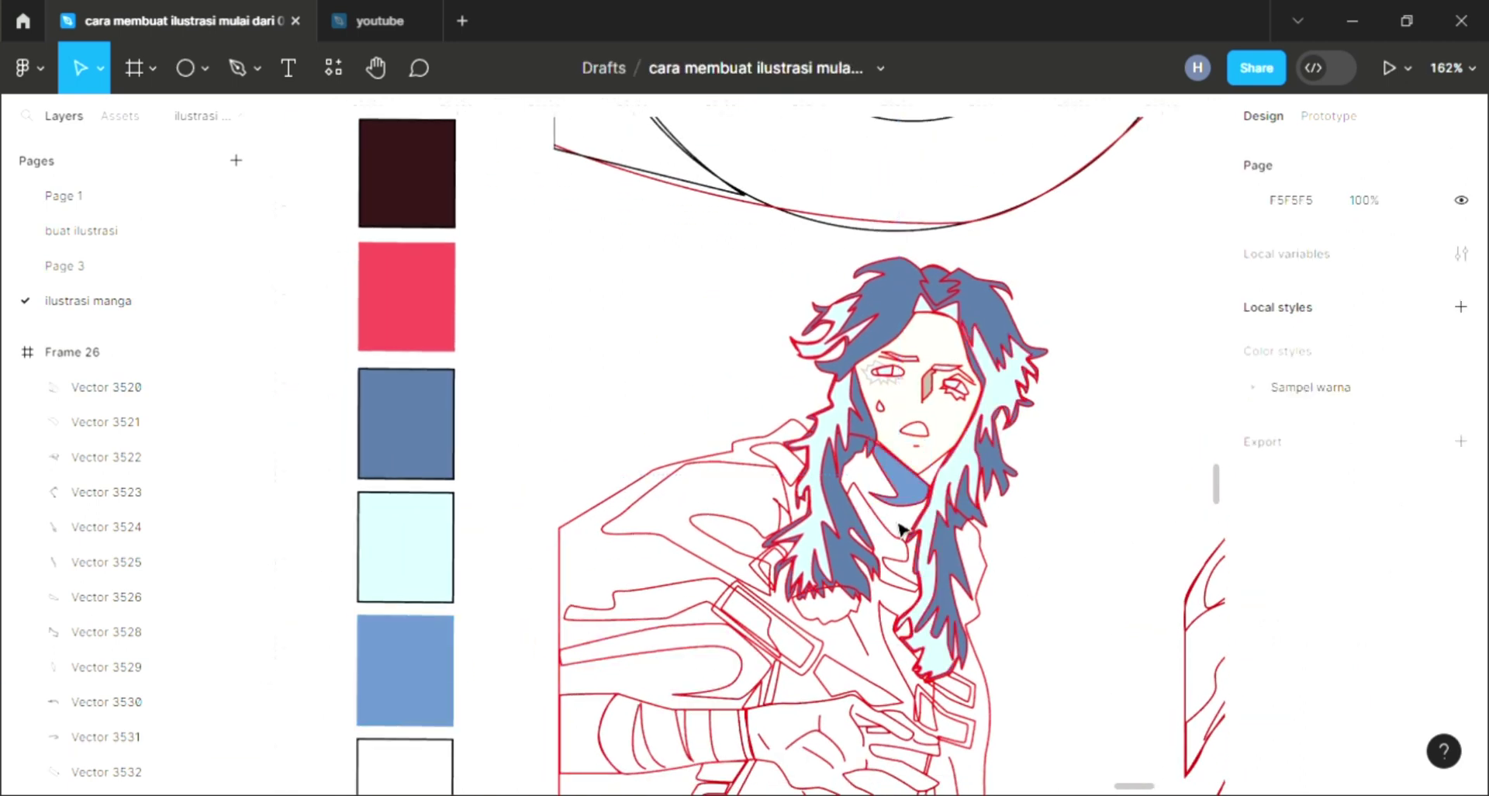
Step: Fill the collar shape with the blue swatch colour
left_click(775, 487)
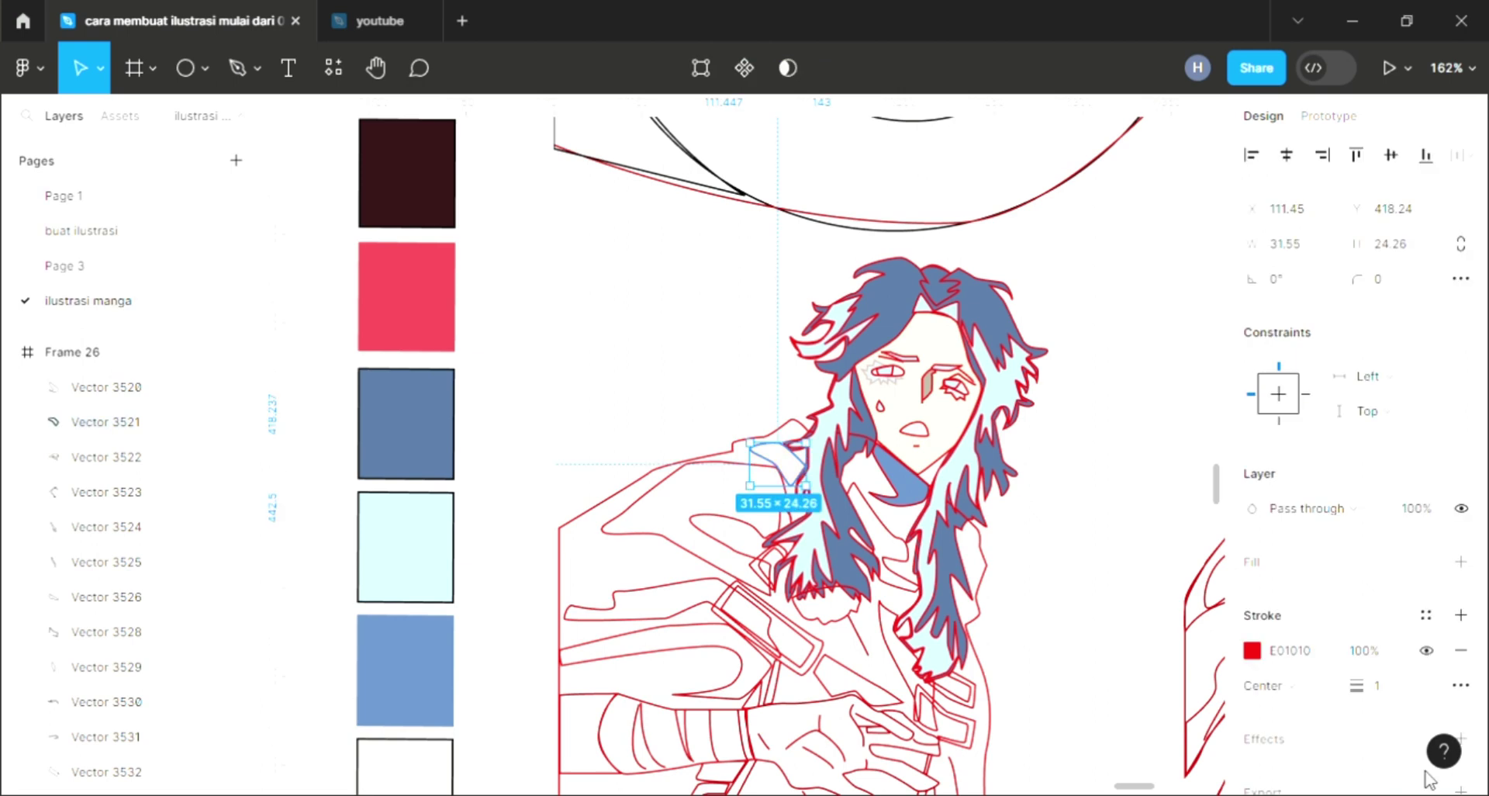
left_click(1461, 562)
scroll(512, 690, "down", 1)
key("i")
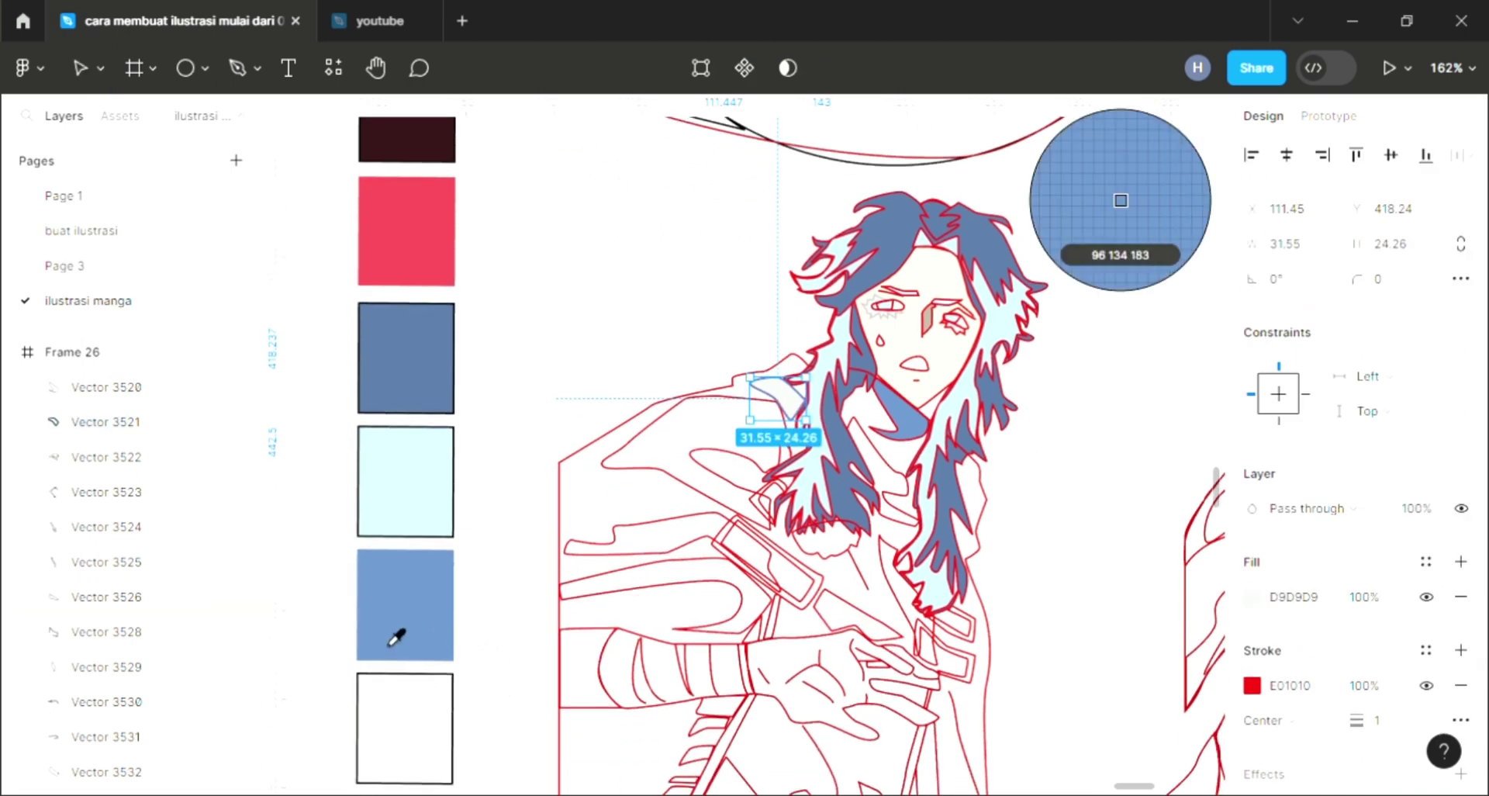
left_click(399, 630)
key("Escape")
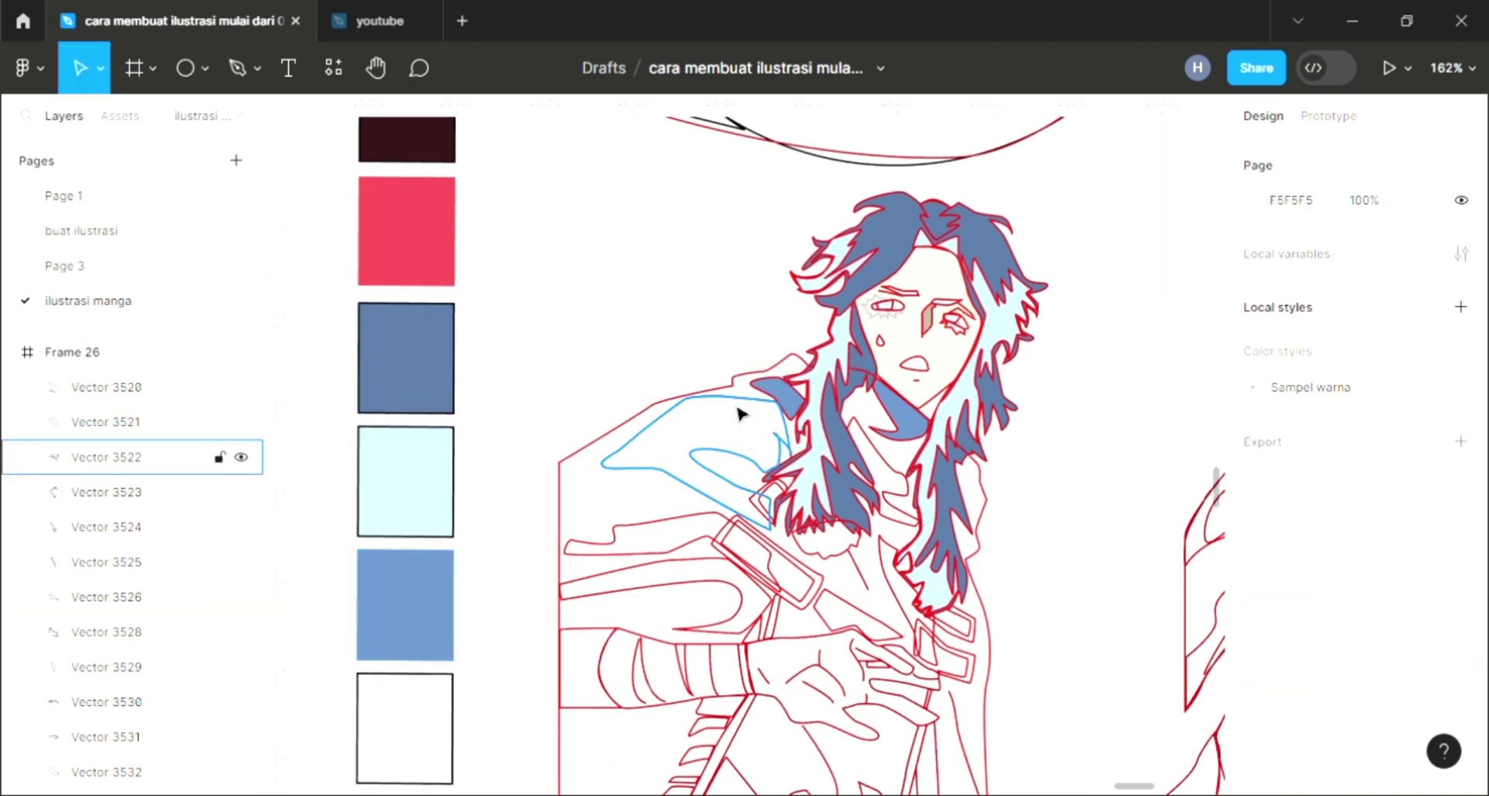
Step: Fill the large shoulder shape, trying light cyan and settling on blue
left_click(739, 413)
left_click(1460, 562)
key("i")
left_click(411, 535)
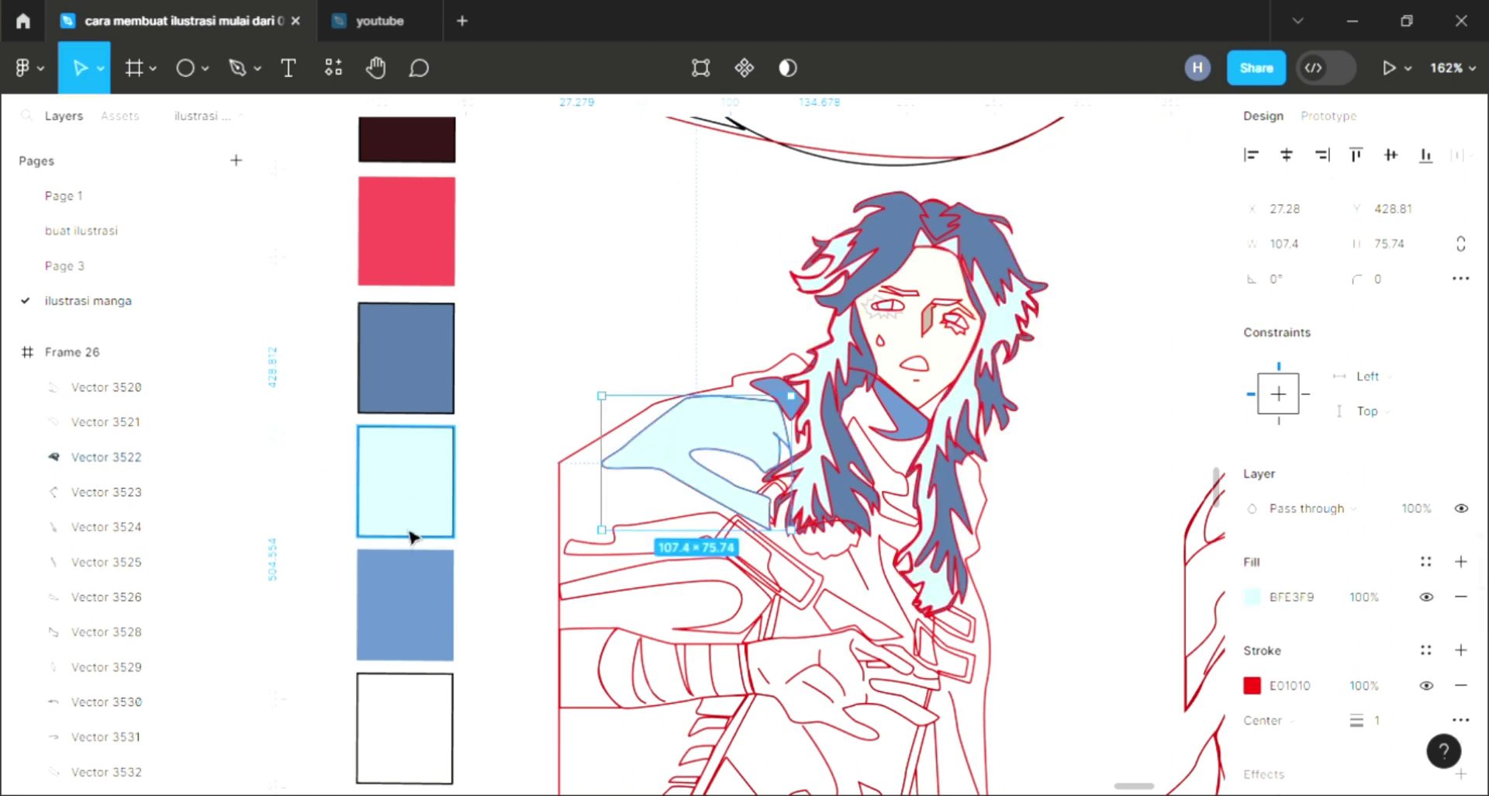
left_click(425, 621)
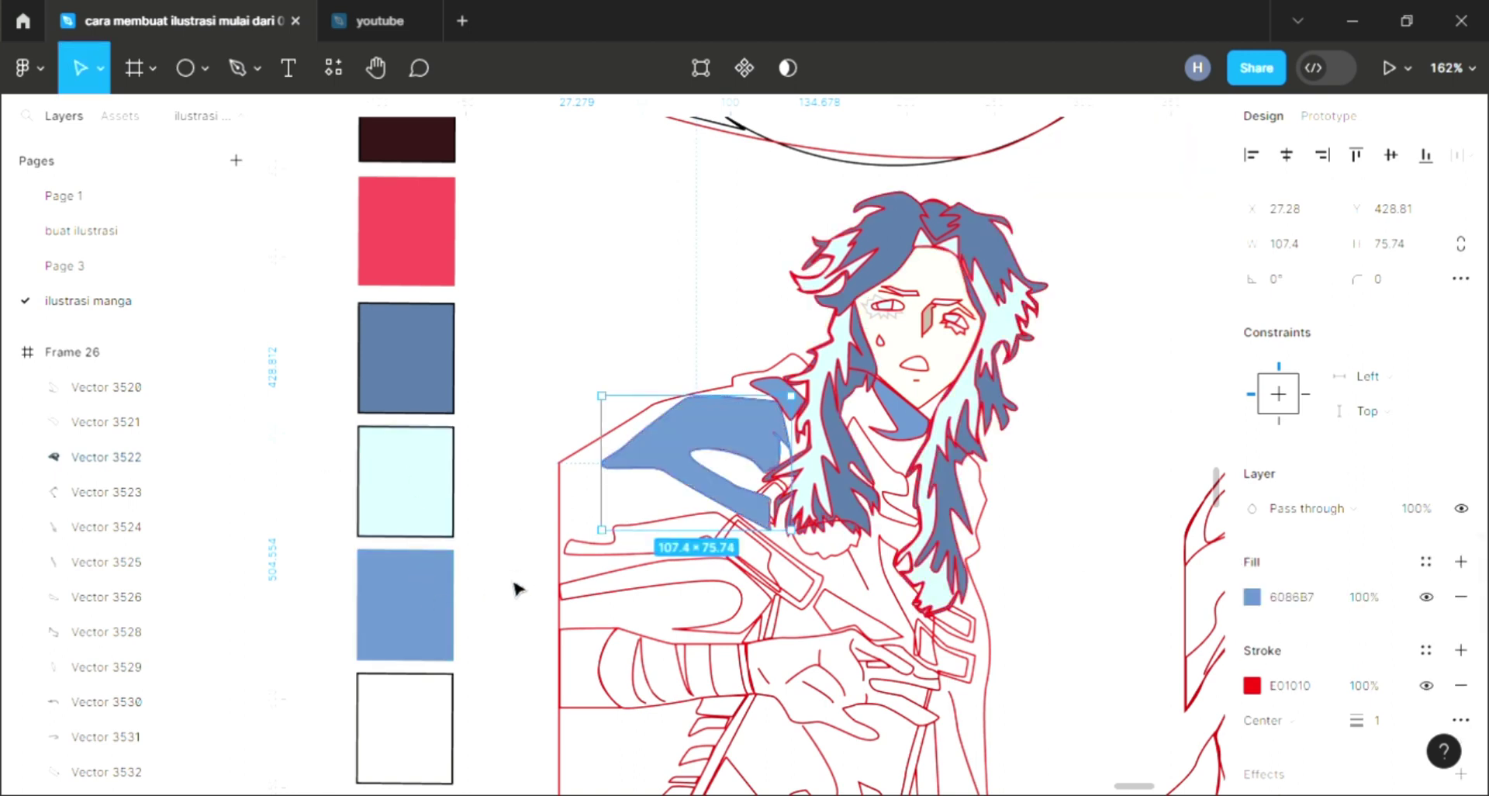
Step: Fill the empty left sleeve strip with the blue swatch colour
left_click(702, 527)
left_click(1460, 561)
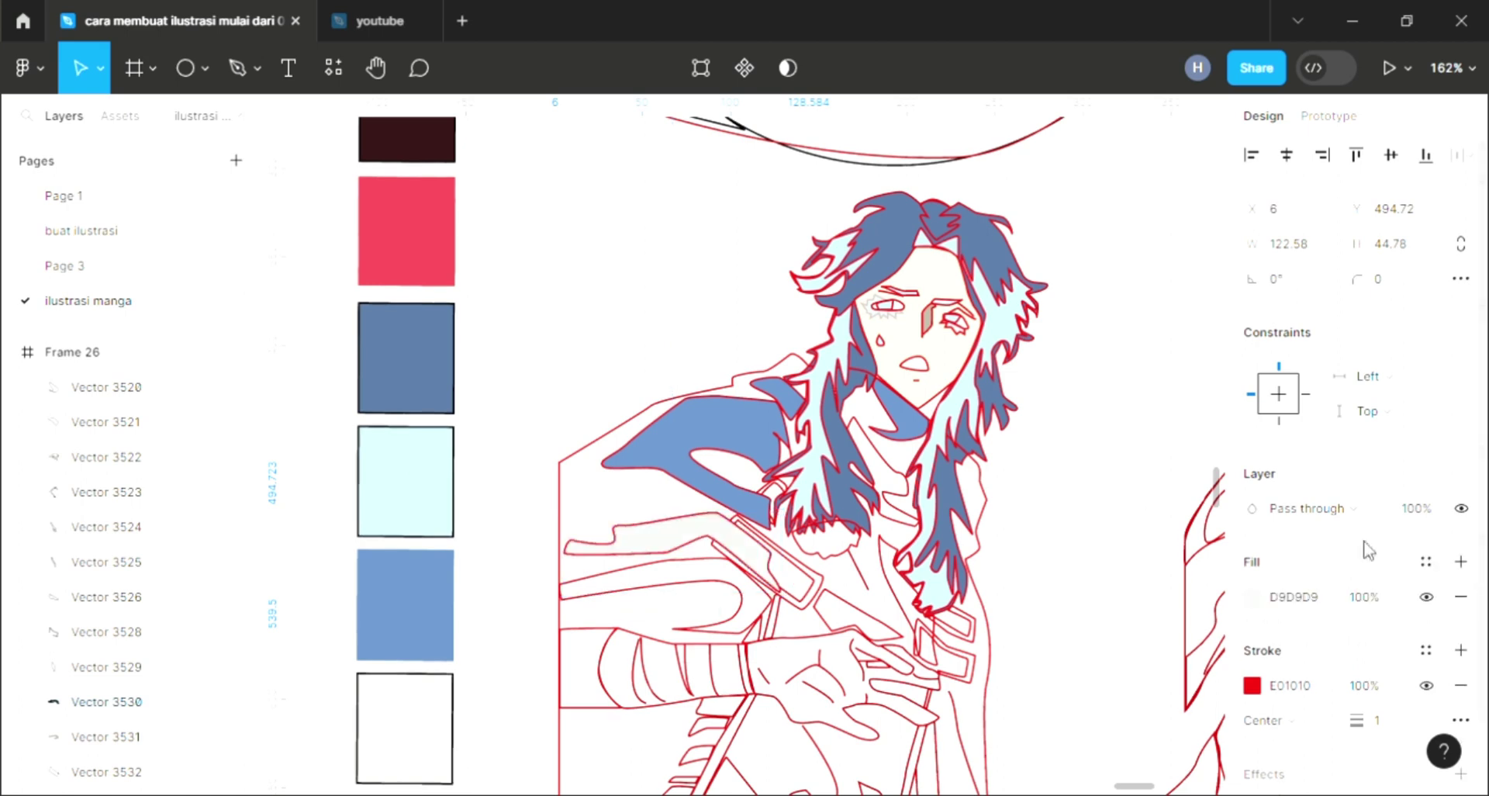
key("i")
left_click(416, 492)
left_click(608, 466)
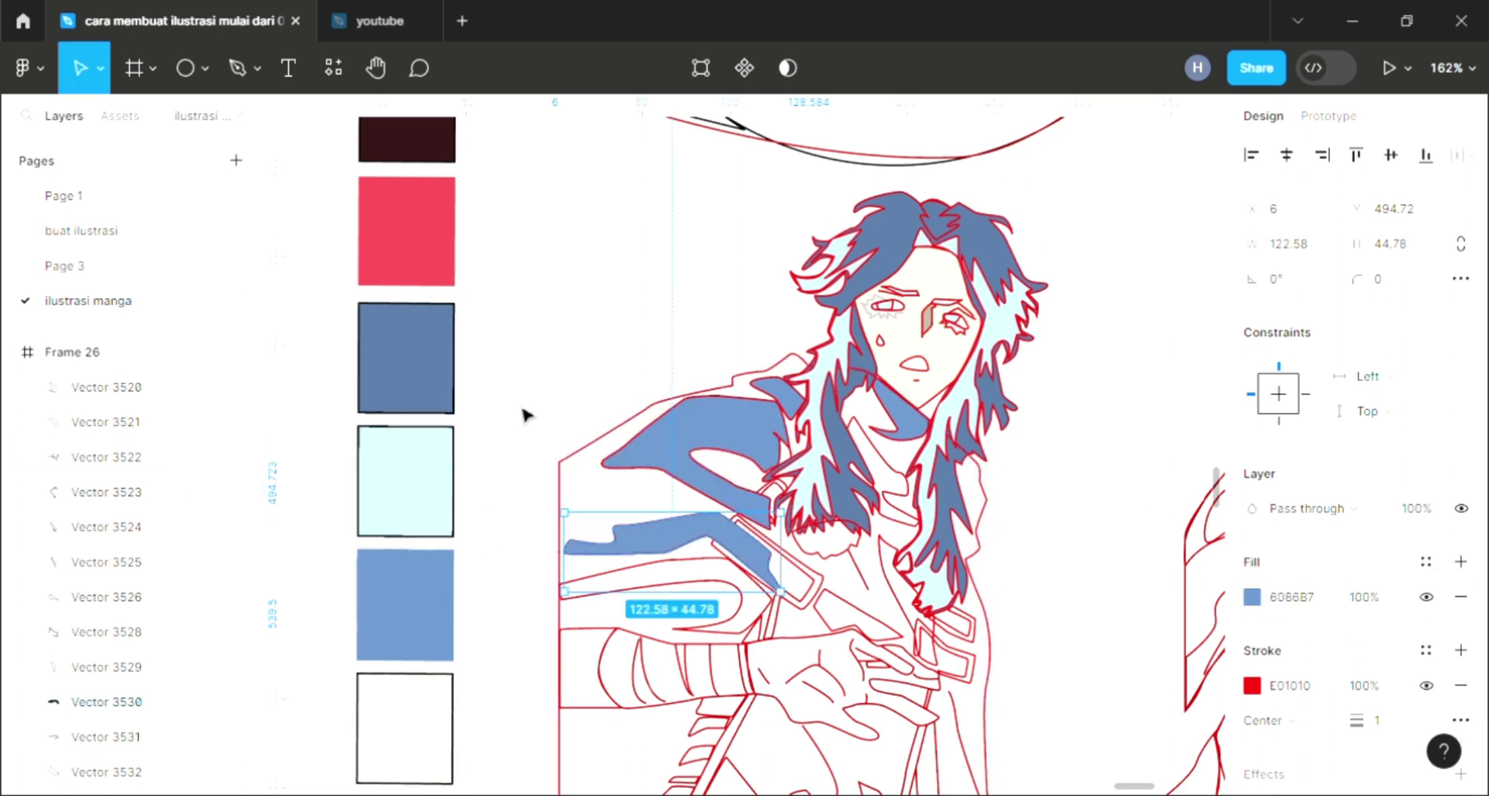
key("Escape")
Step: Fill the piece below the collar with light cyan BFE3F9
left_click(822, 599)
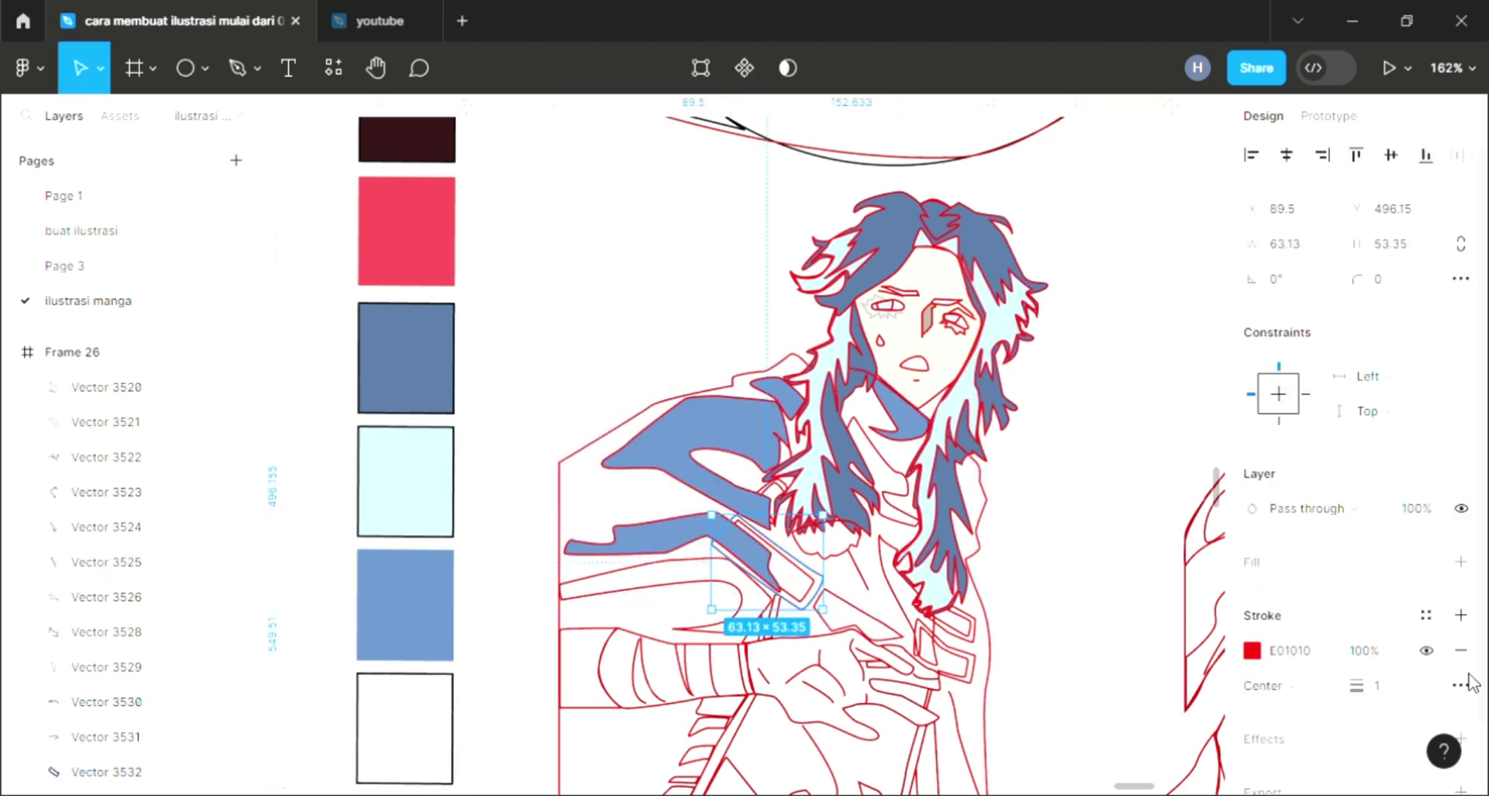
left_click(1460, 562)
key("i")
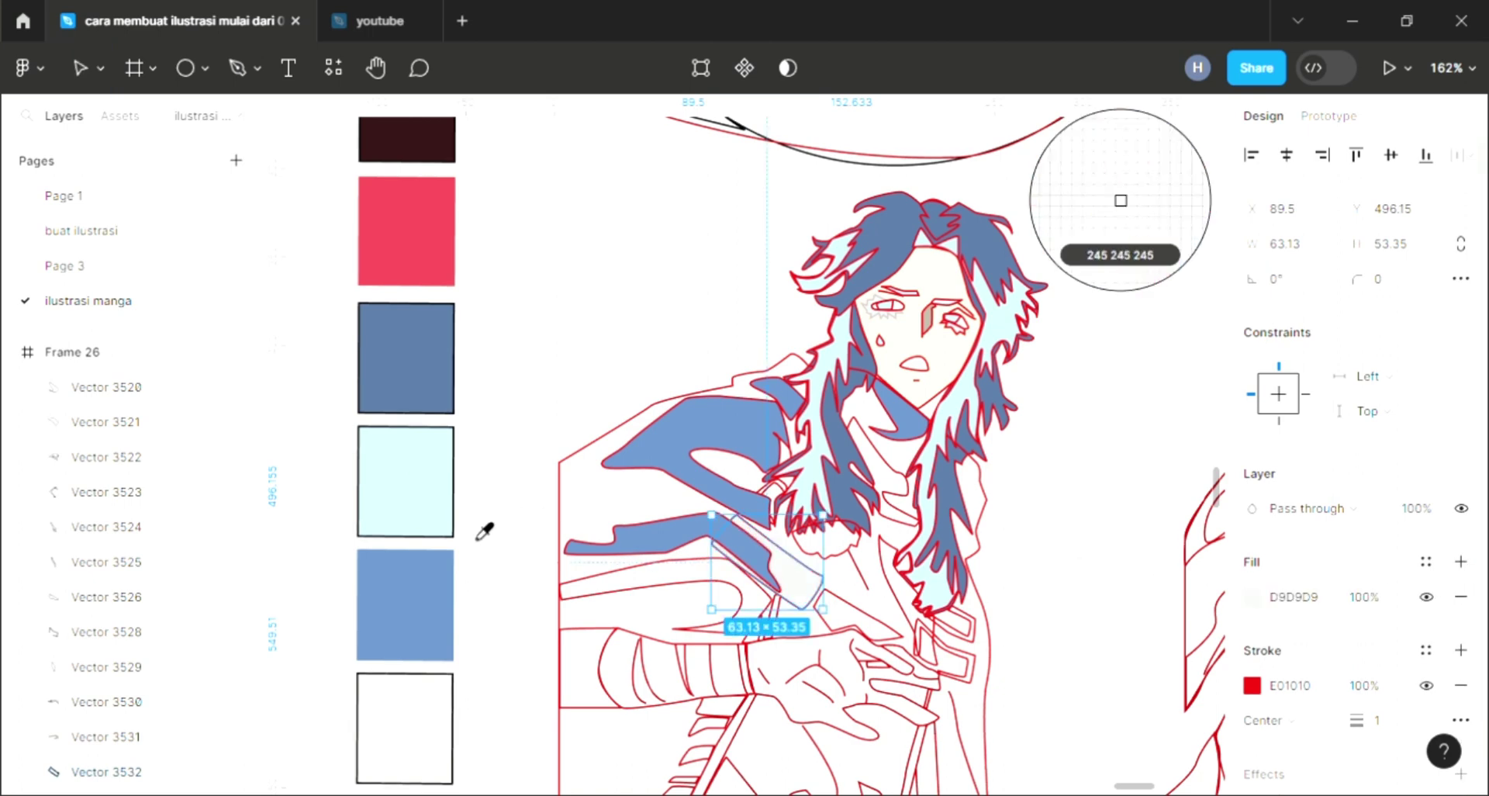
left_click(450, 501)
key("Escape")
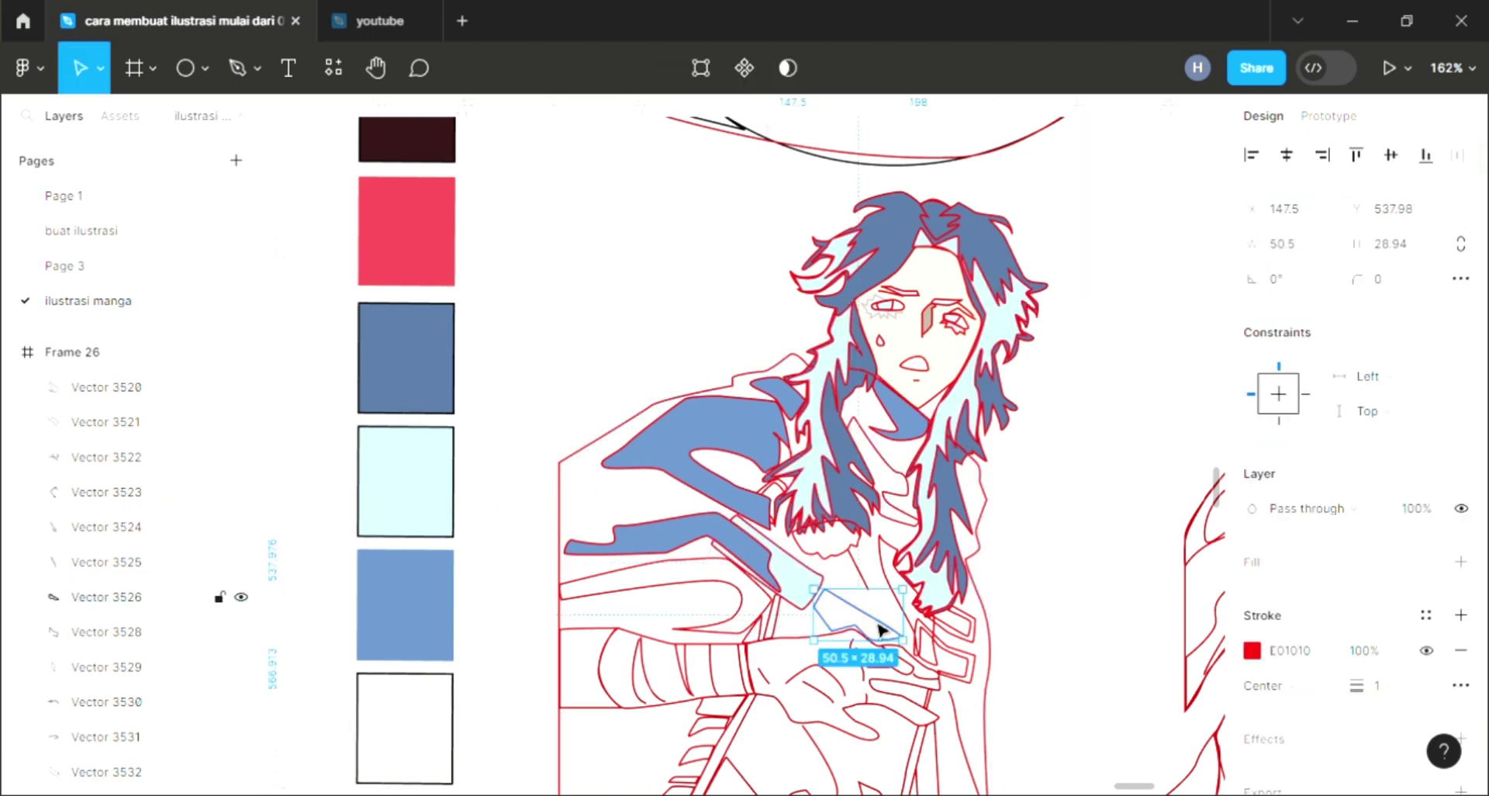
Step: Fill the lower sleeve strip with medium blue 6086B7
left_click(741, 630)
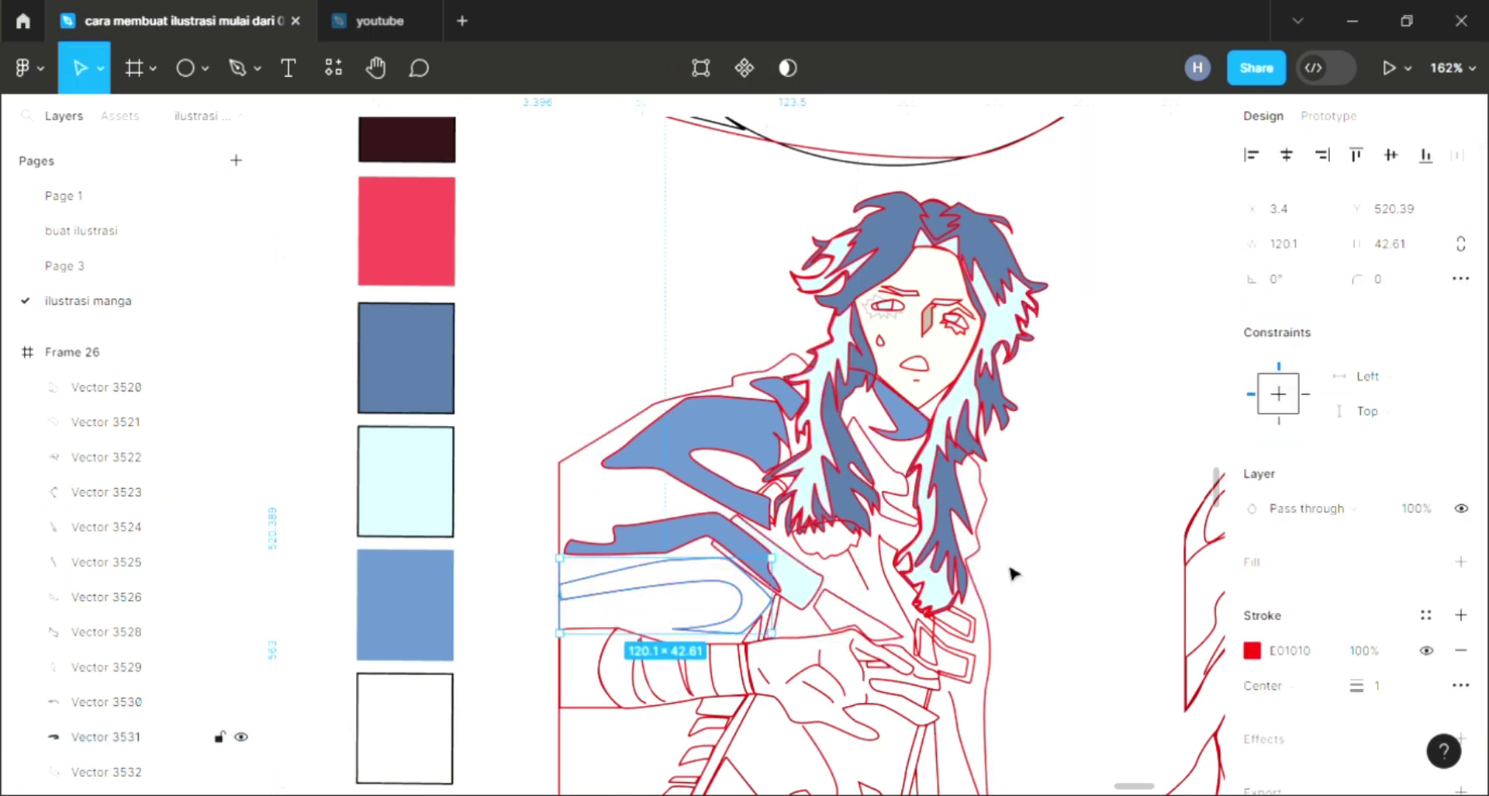
left_click(1461, 563)
key("i")
left_click(420, 614)
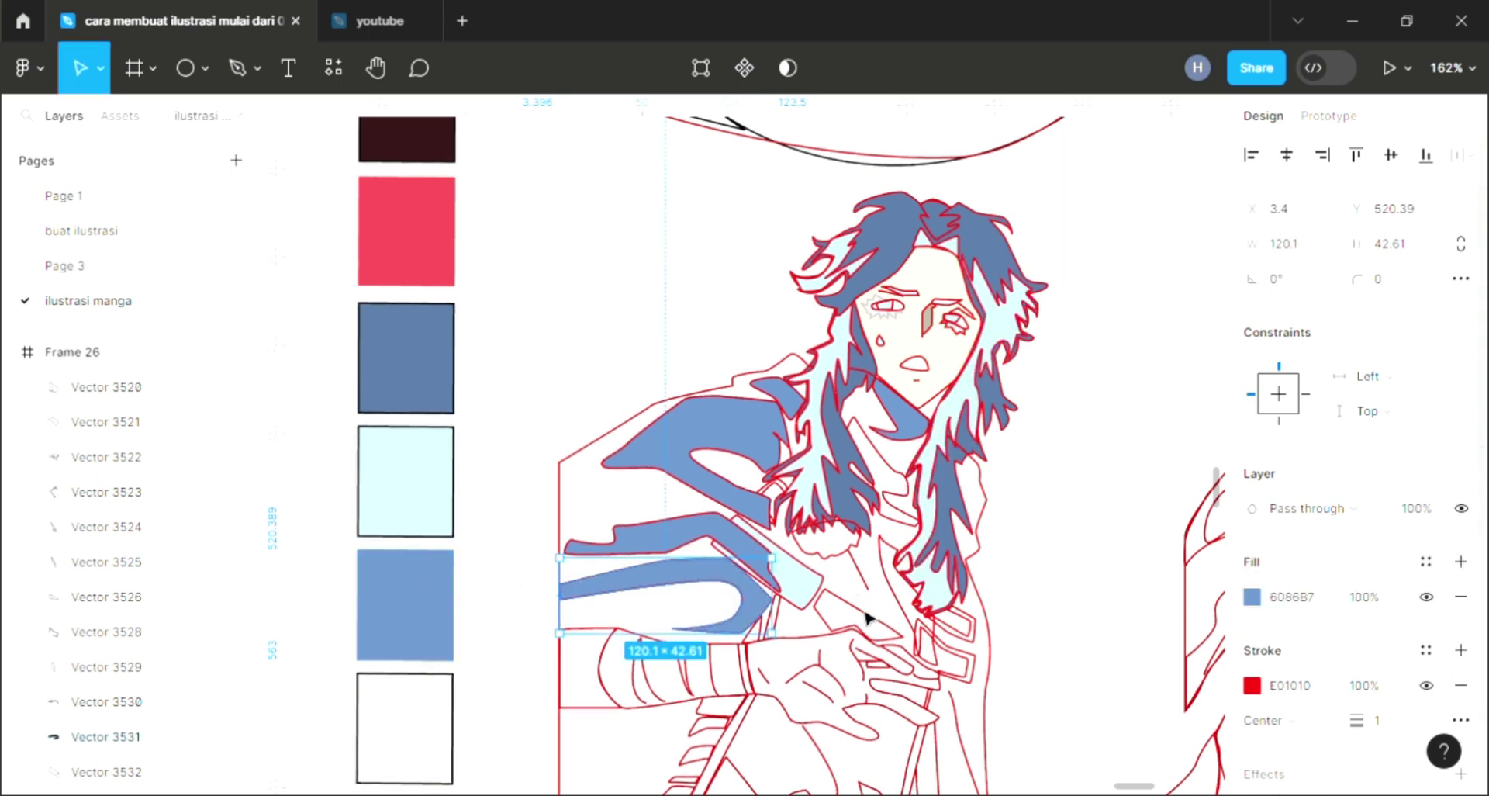
Step: Fill the small chest piece medium blue and add a fill to the jacket-front piece
left_click(862, 616)
left_click(1461, 561)
key("i")
left_click(688, 560)
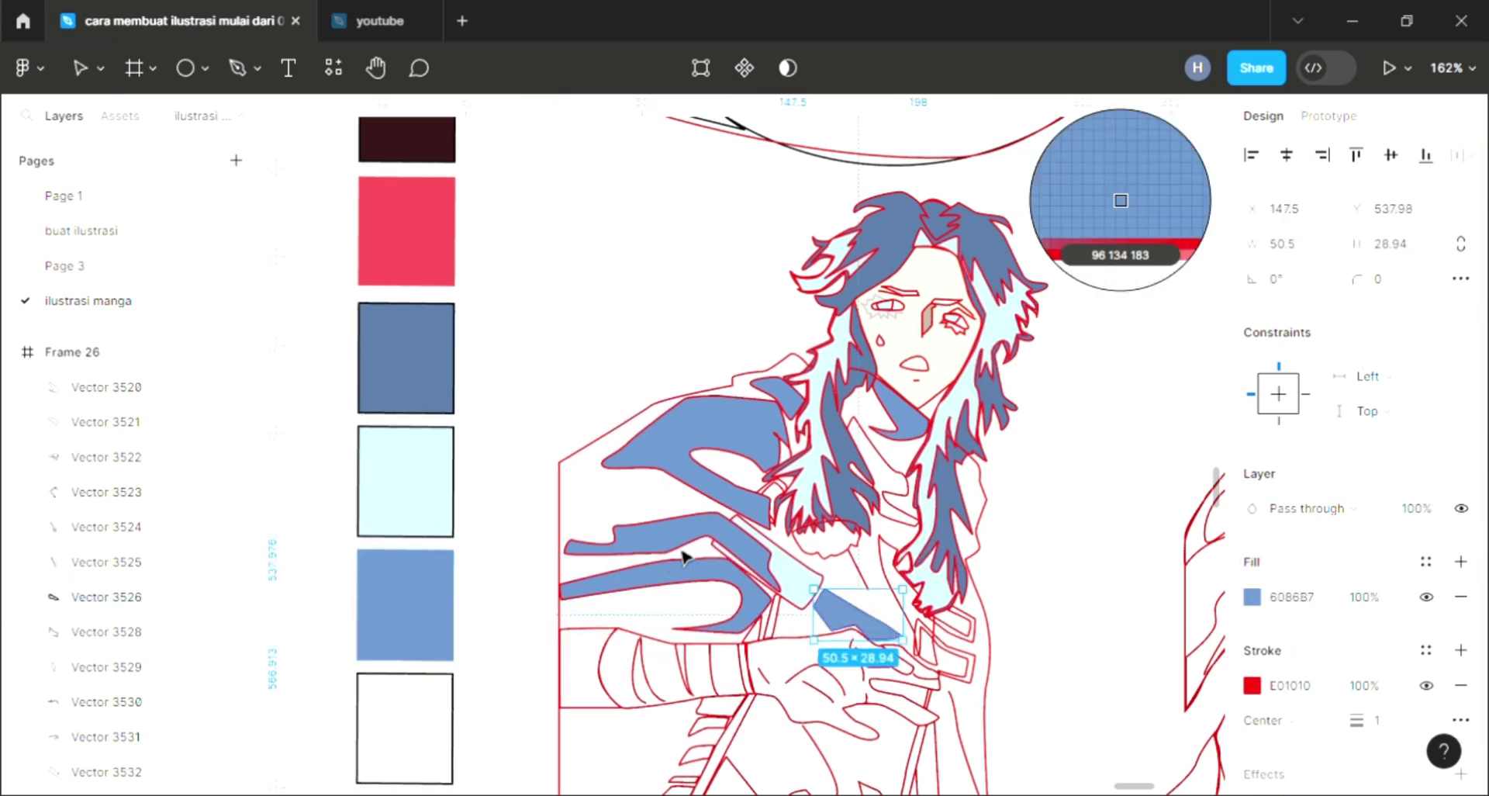
left_click(797, 583)
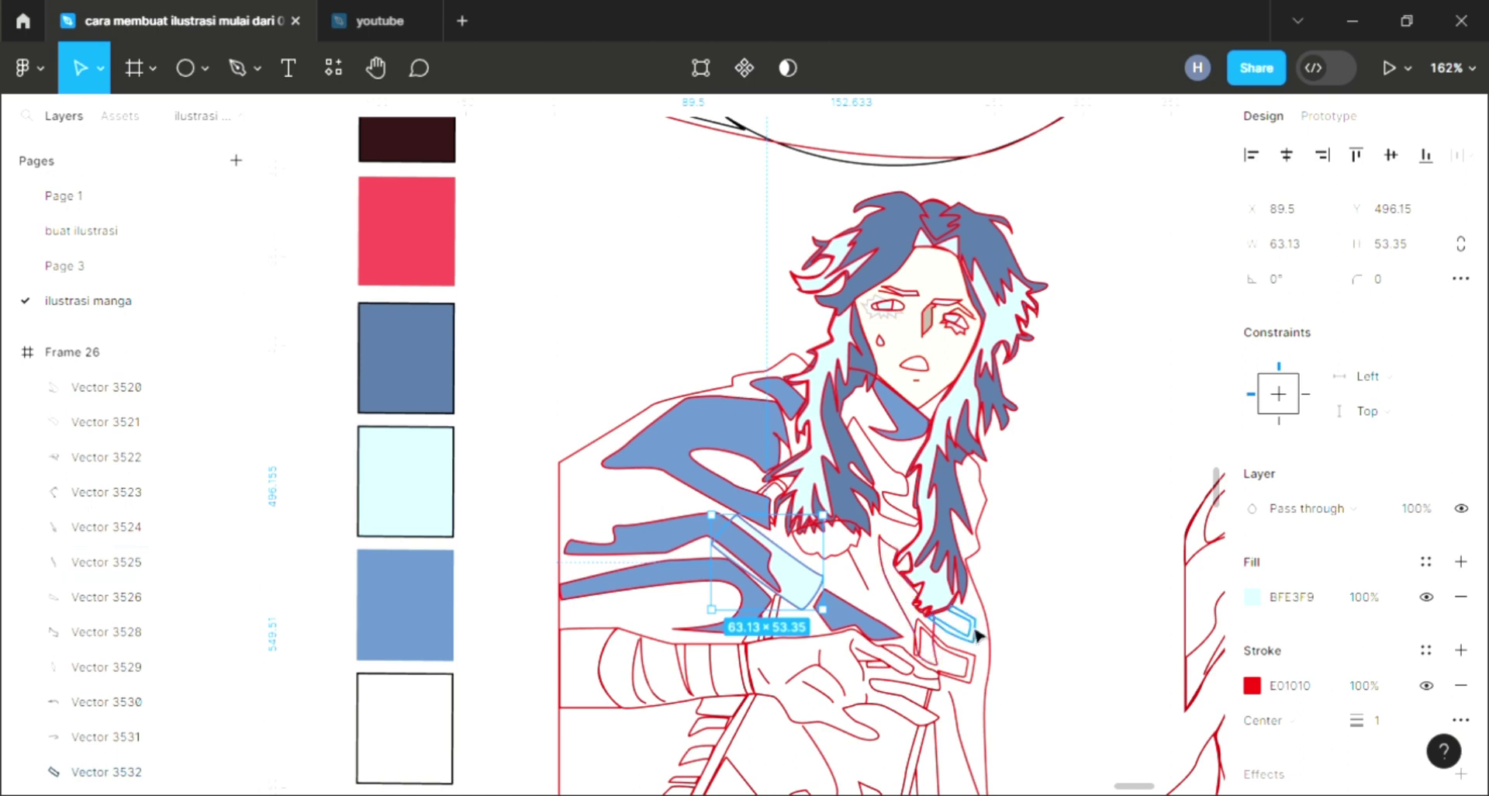
left_click(983, 645)
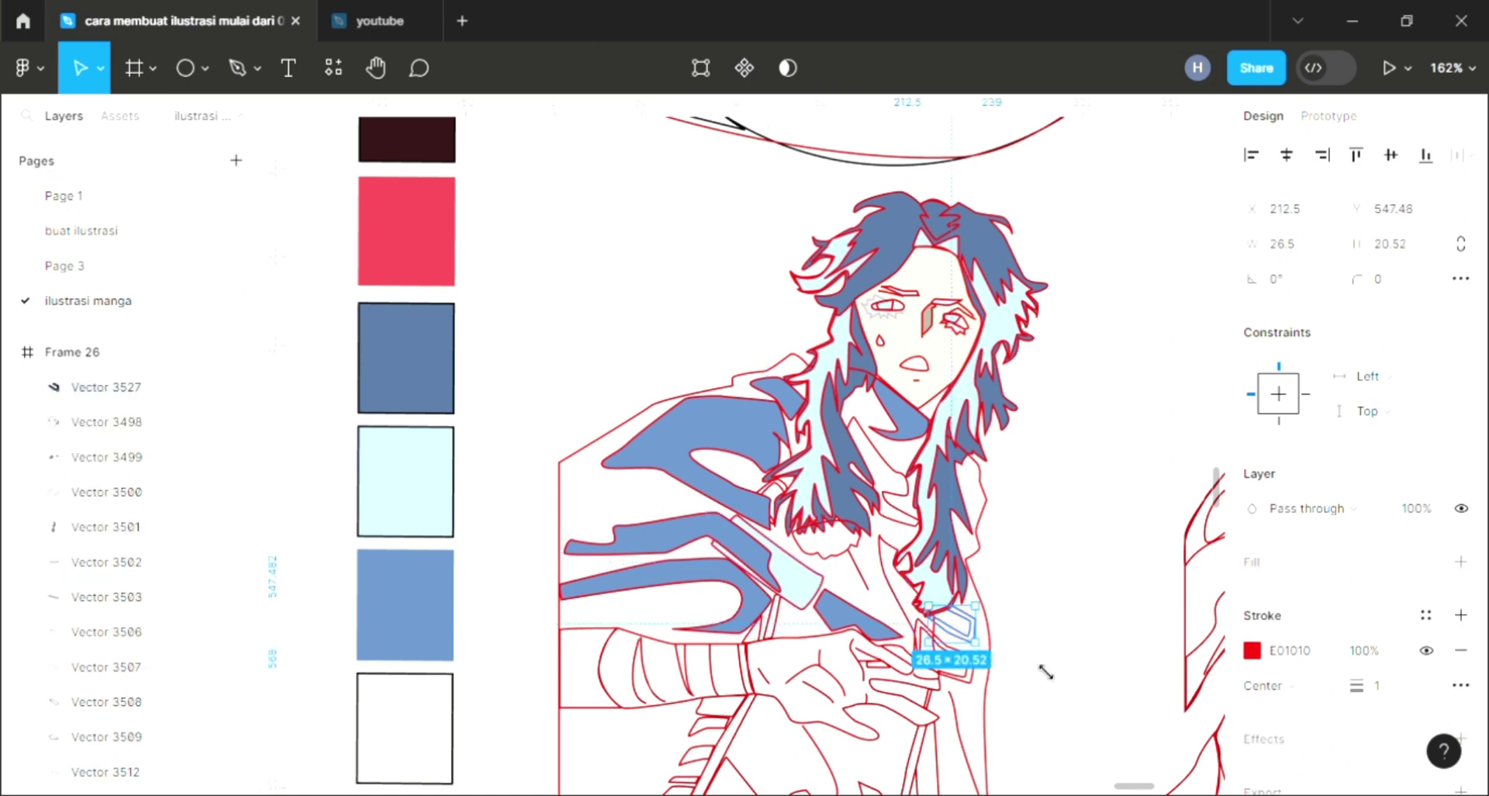
left_click(1461, 561)
Step: Fill the small jacket-front piece with a colour sampled from the palette
left_click(1086, 615)
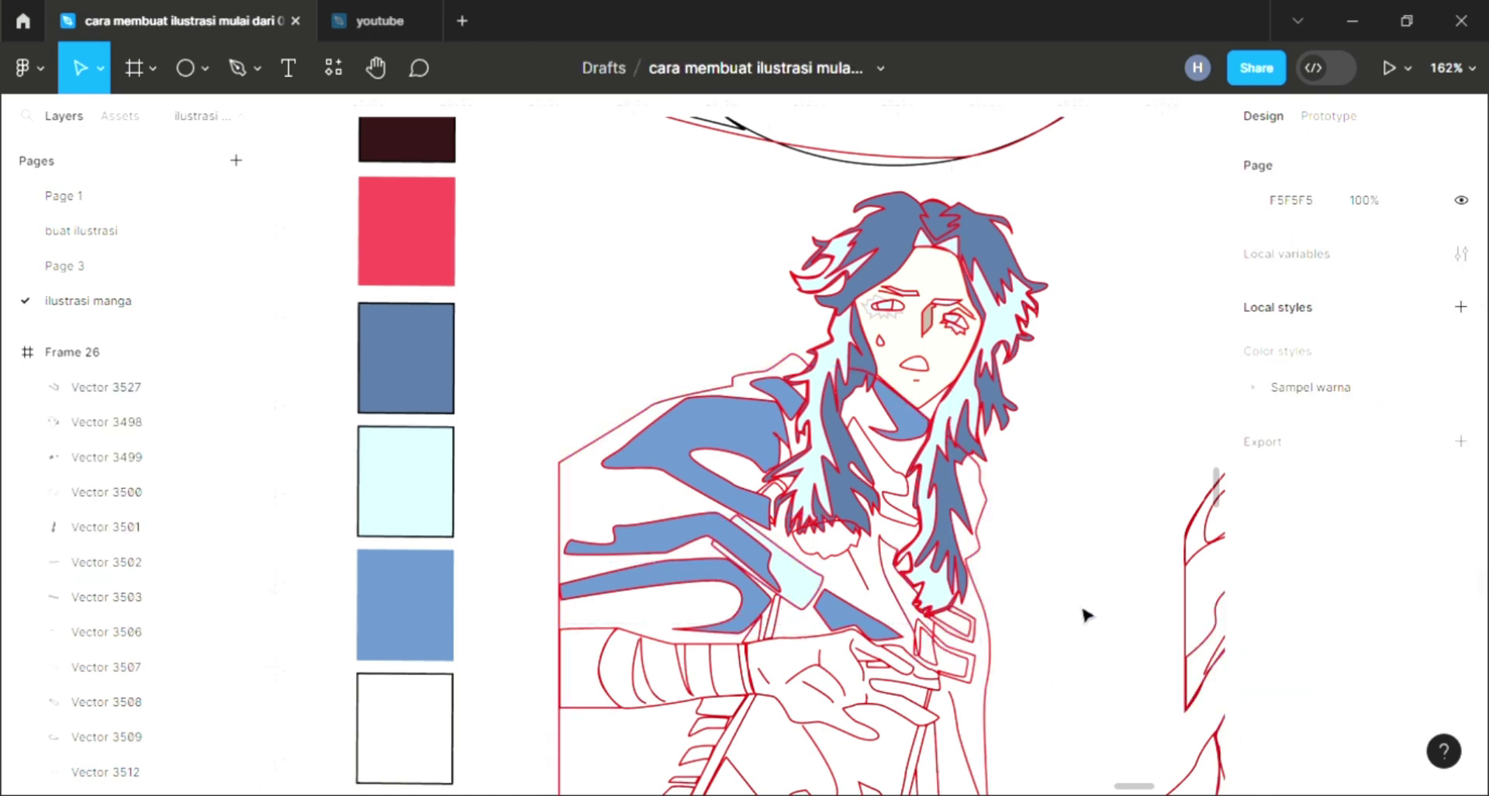
left_click(956, 634)
left_click(1025, 665)
left_click(954, 632)
key("i")
key("Escape")
key("Escape")
left_click(970, 674)
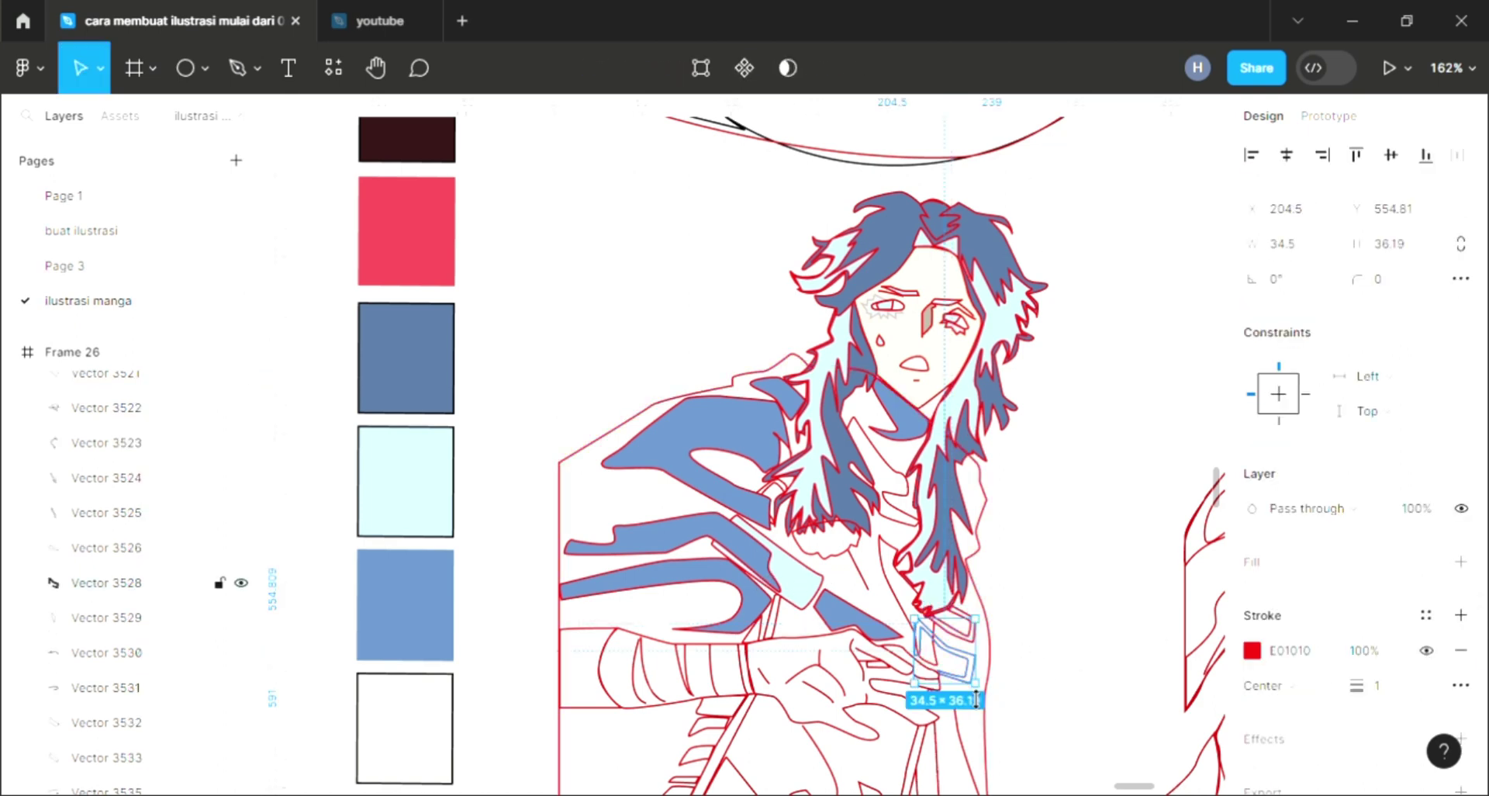
left_click(1460, 560)
key("i")
left_click(1120, 200)
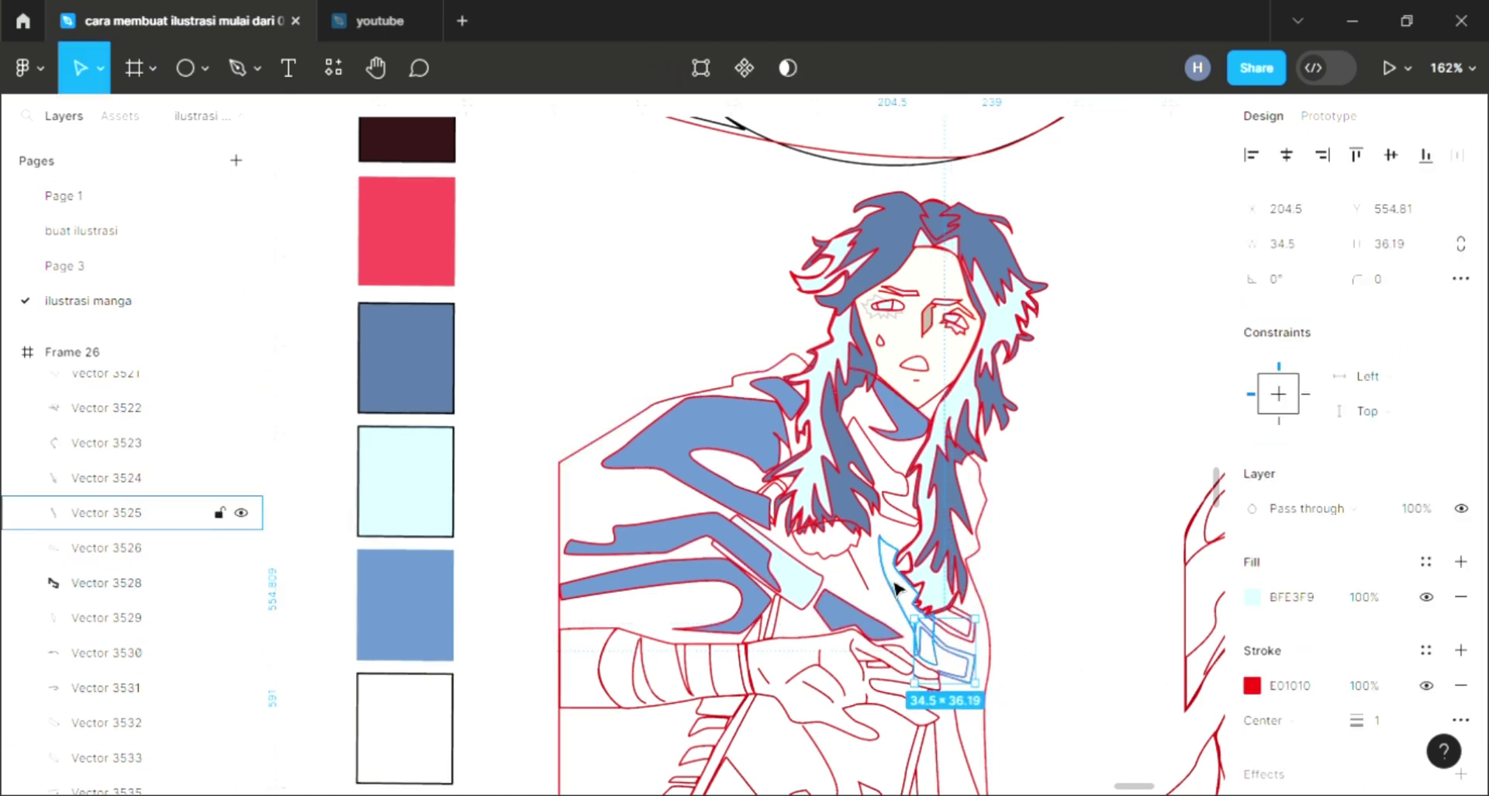
Step: Fill the thin strip beside the collar with medium blue 6086B7
left_click(106, 512)
left_click(1460, 561)
key("i")
left_click(1120, 201)
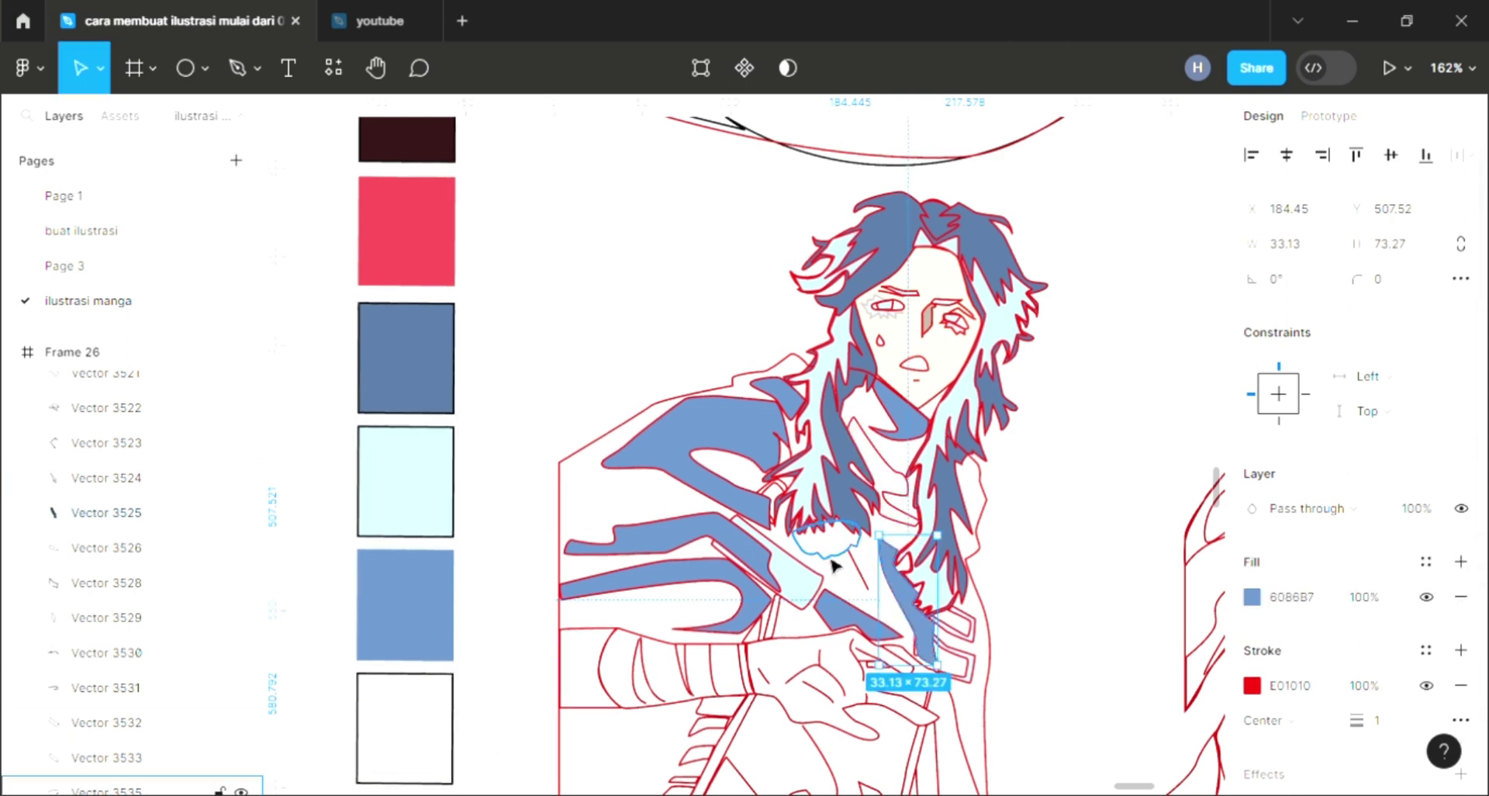
key("Escape")
Step: Fill the piece under the chin and the neck scarf strip with medium blue
left_click(232, 789)
left_click(1461, 560)
key("i")
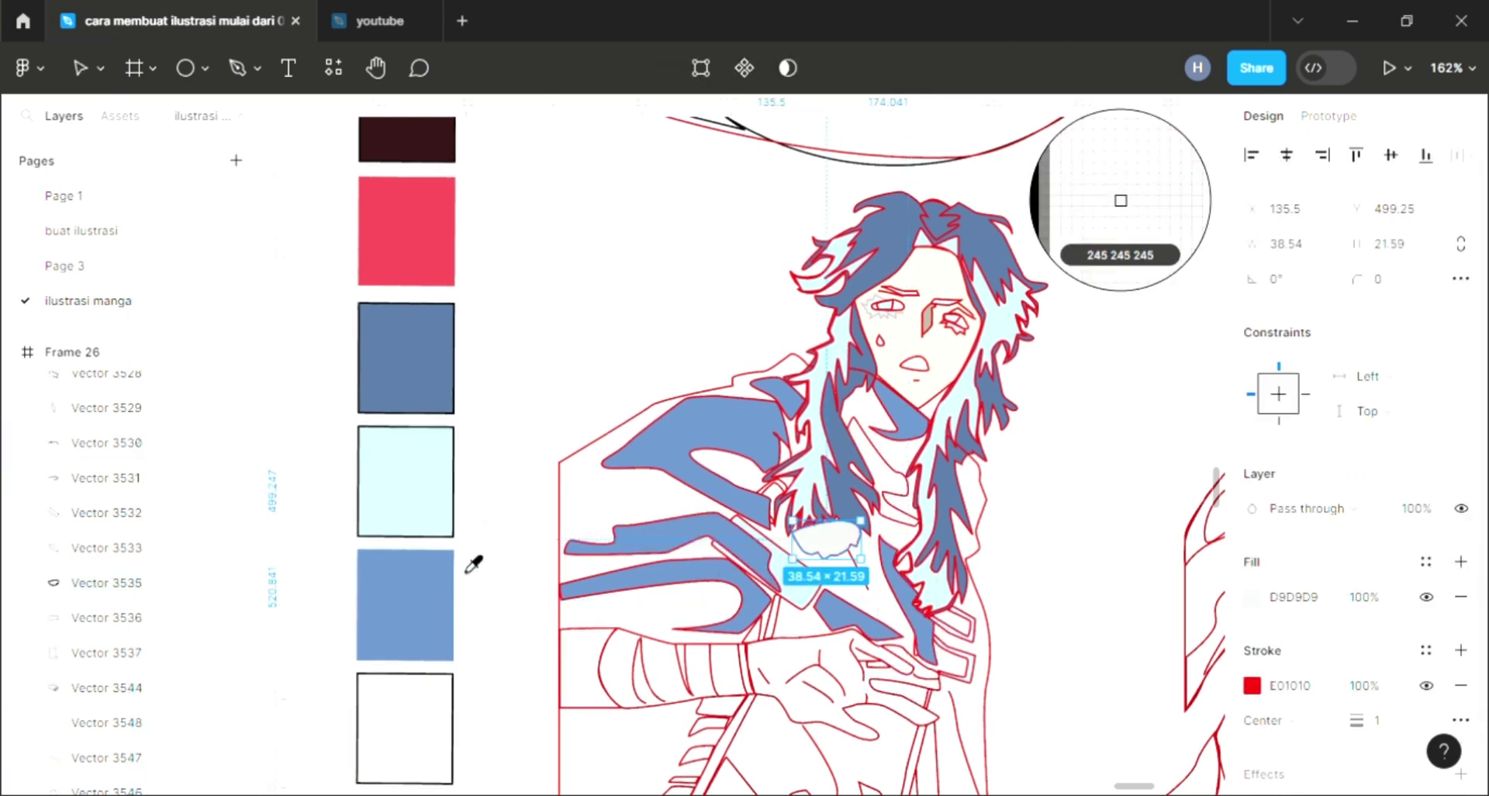
left_click(446, 595)
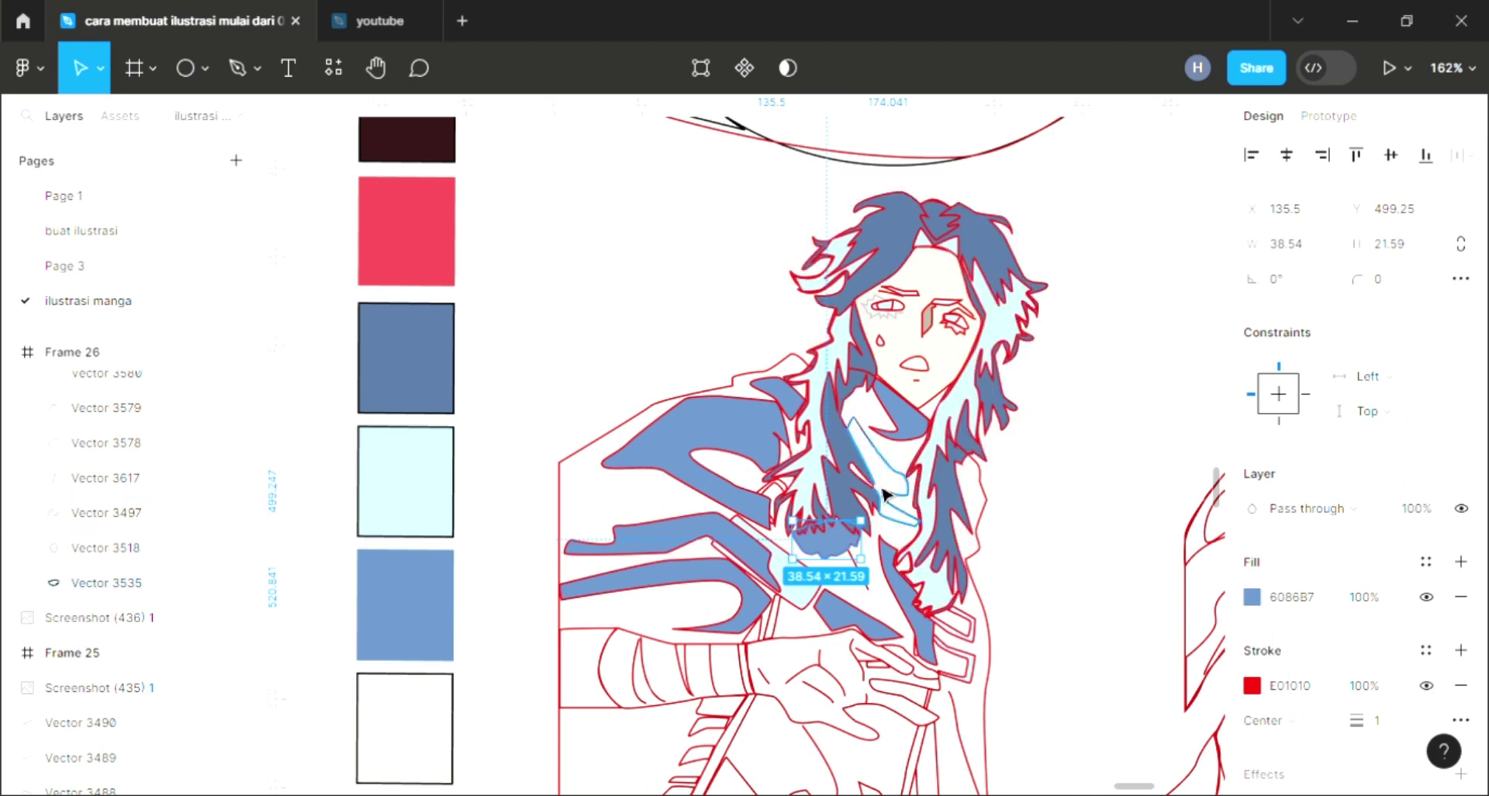
left_click(911, 498)
left_click(911, 531)
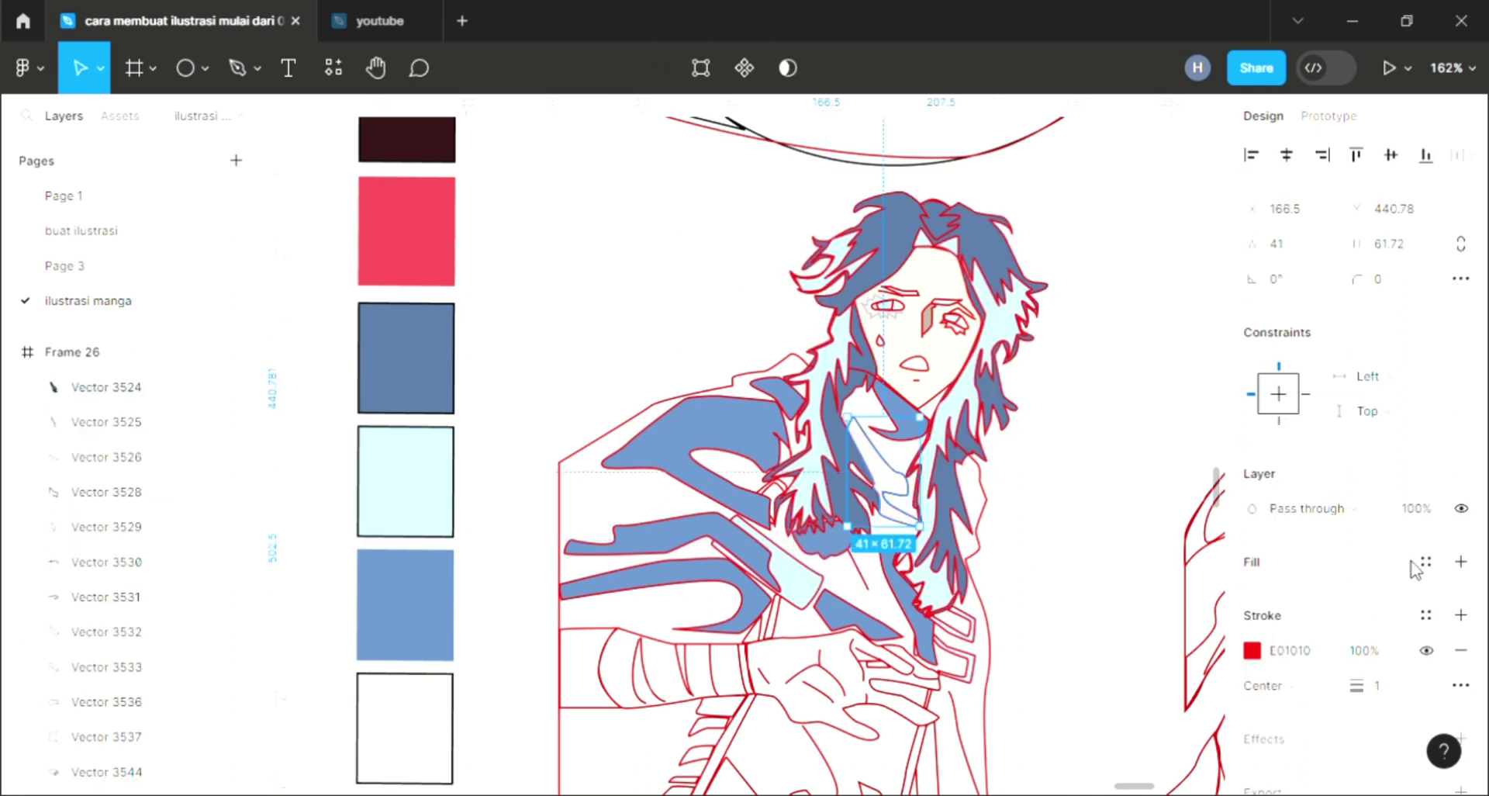
left_click(1461, 560)
key("i")
left_click(427, 626)
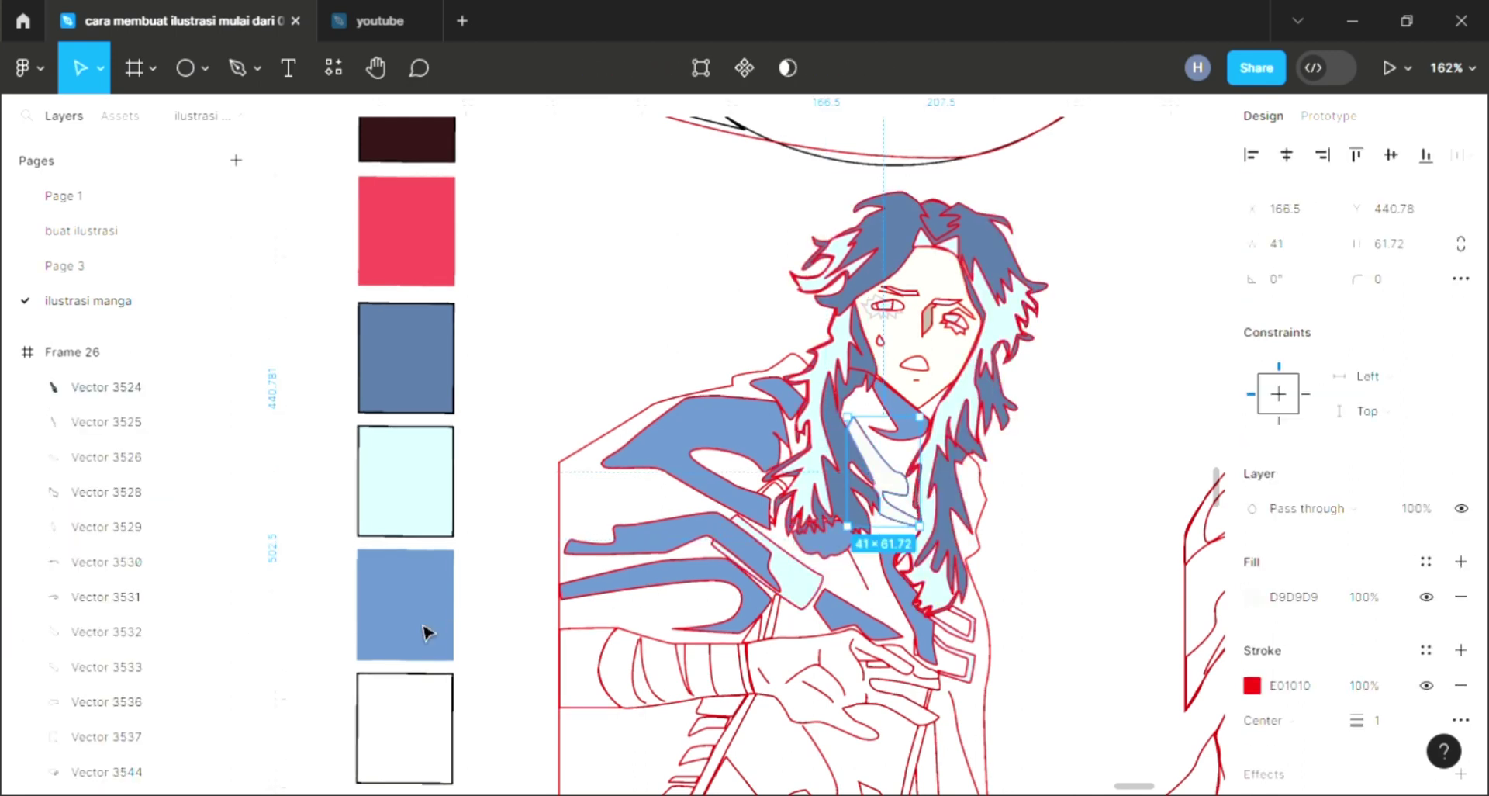
Step: Fill the thin piece above the hand with light cyan BFE3F9
left_click(770, 619)
left_click(1461, 561)
key("i")
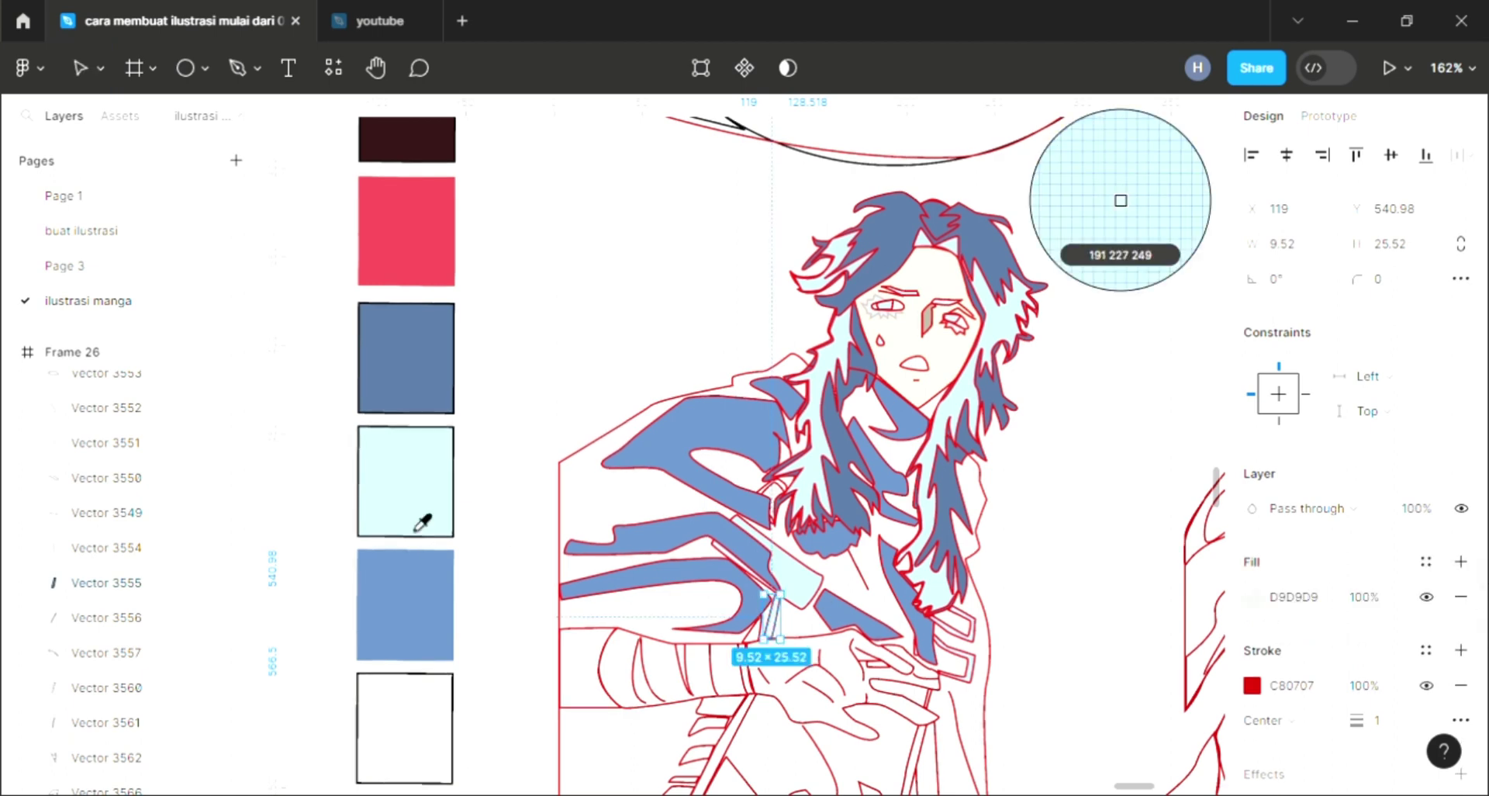
left_click(422, 515)
scroll(772, 680, "down", 1)
Step: Fill the forearm cuff with medium blue 6086B7
left_click(760, 671)
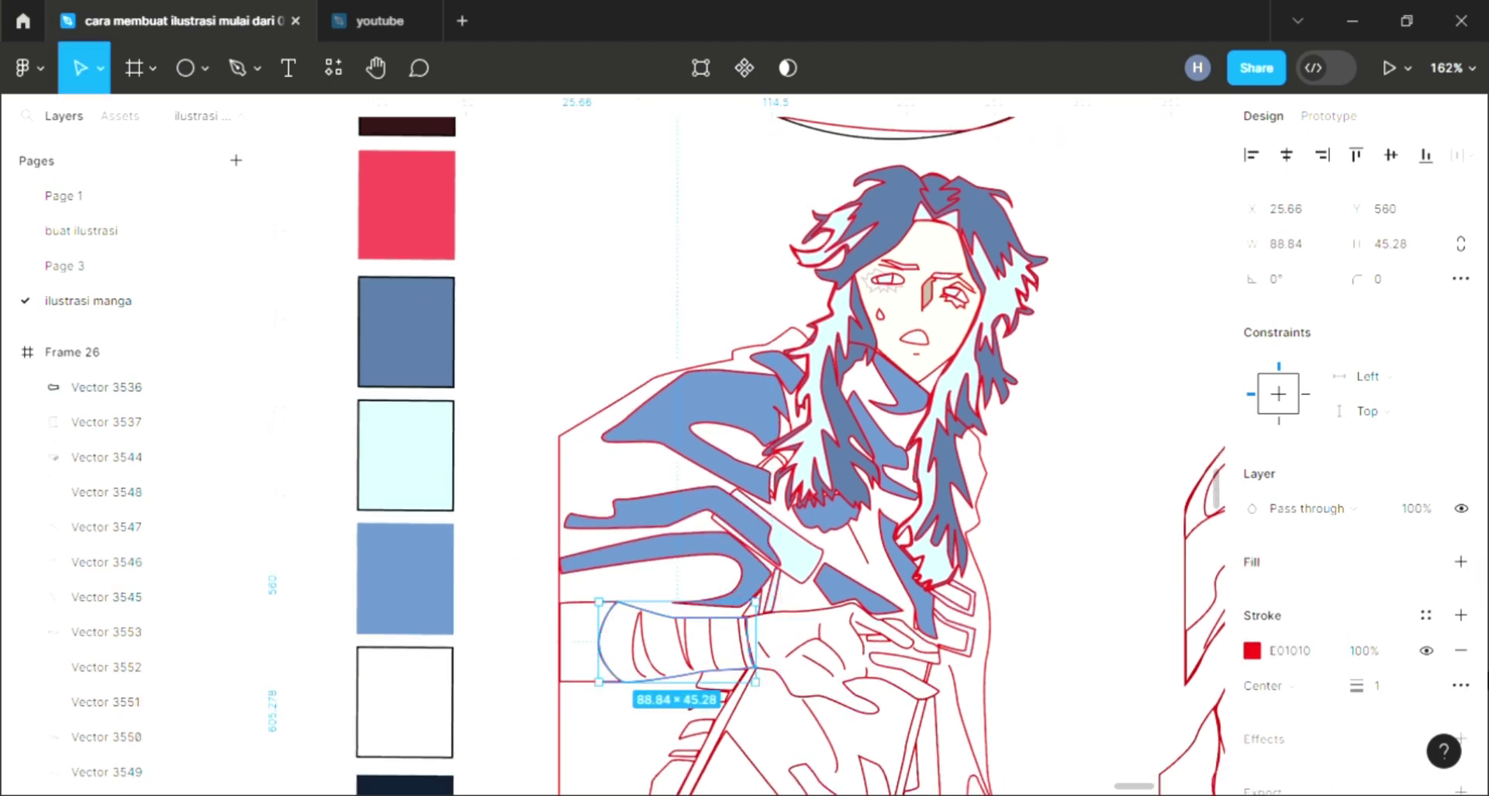
left_click(1461, 560)
key("i")
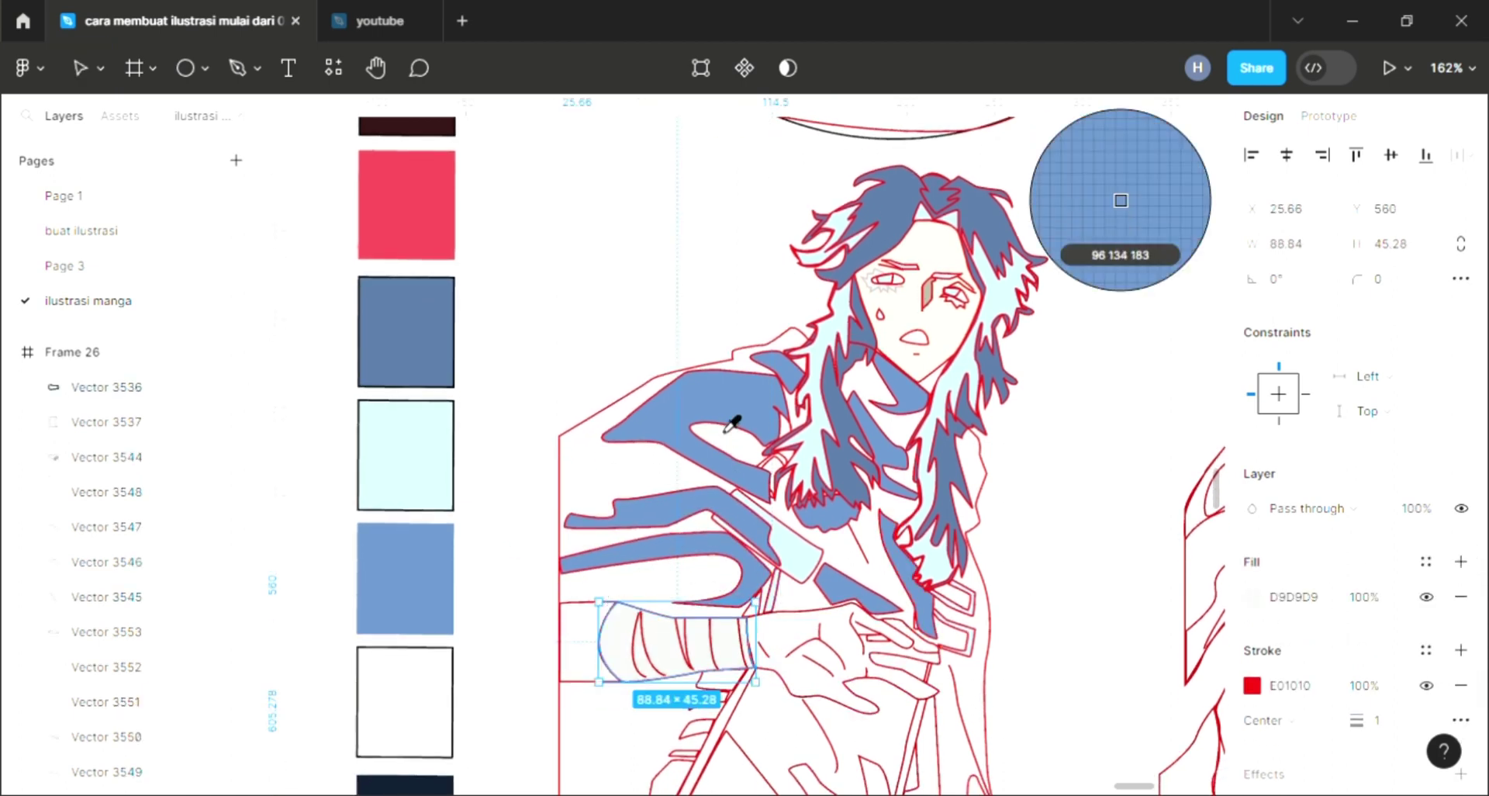
left_click(407, 601)
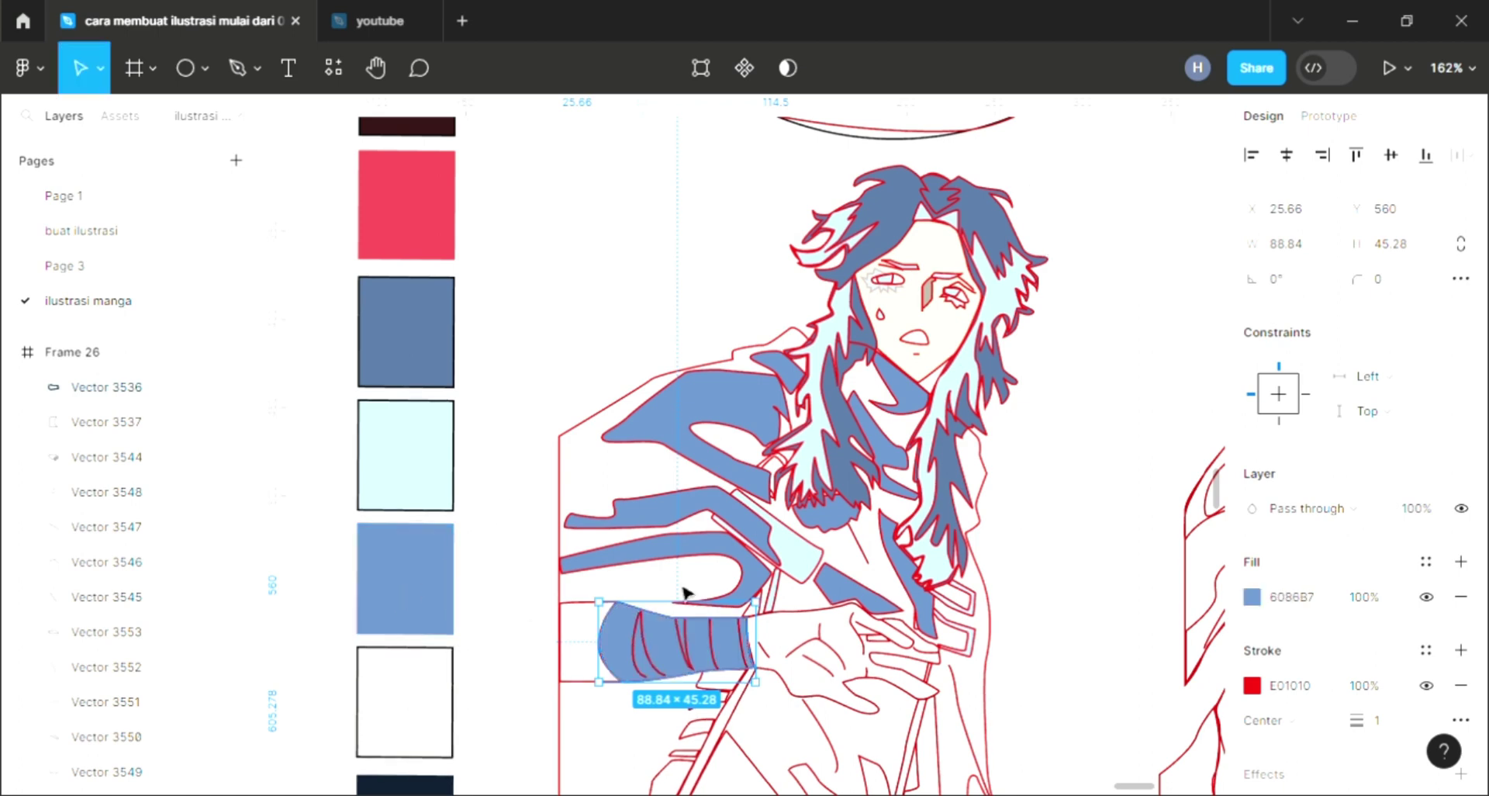
left_click(689, 650)
Step: Fill the hand with the face's cream F9EDD8 behind its lines, and add a fill to the cuff end
left_click(867, 708)
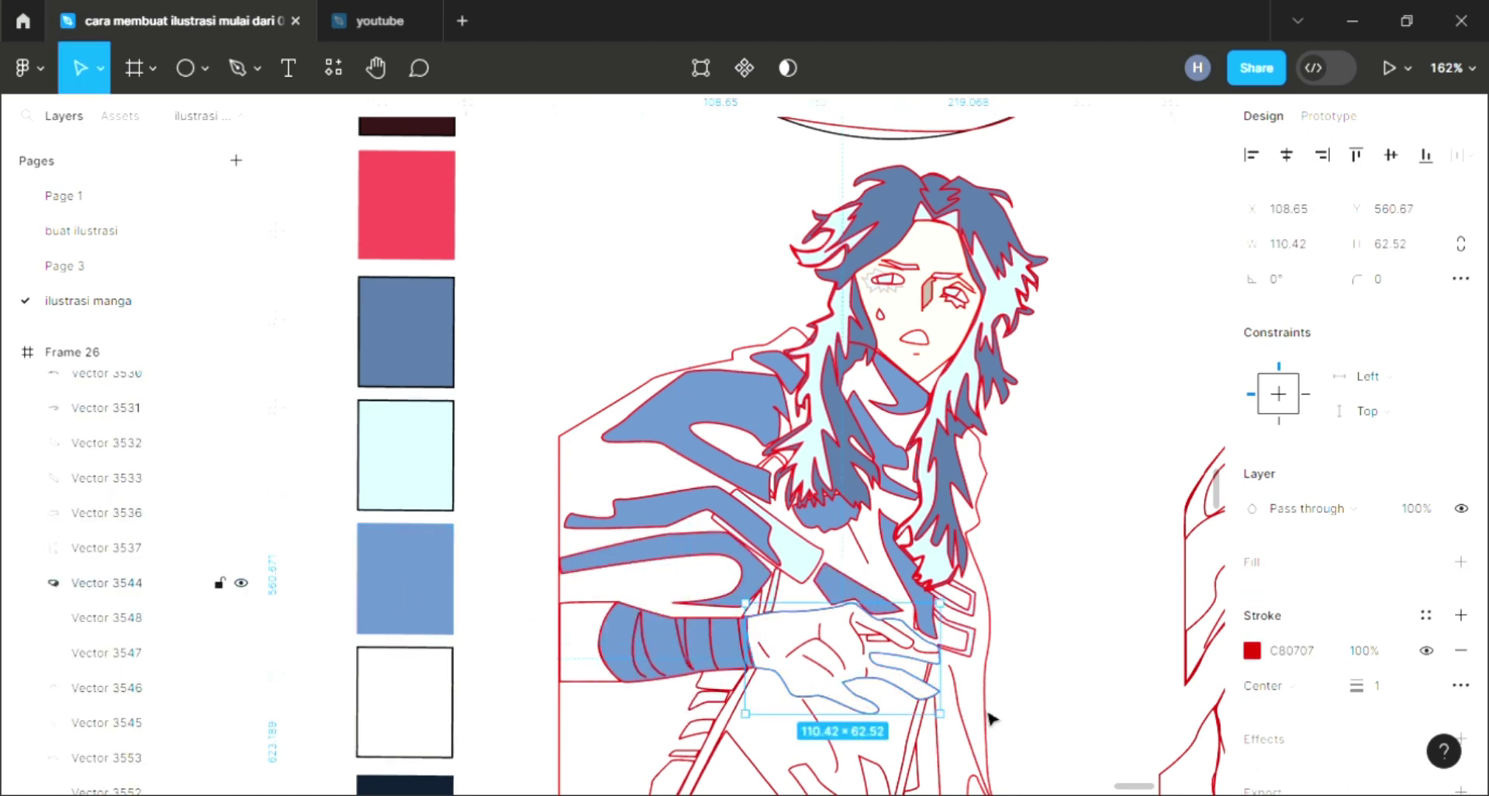
left_click(1461, 562)
key("ctrl+shift+bracketleft")
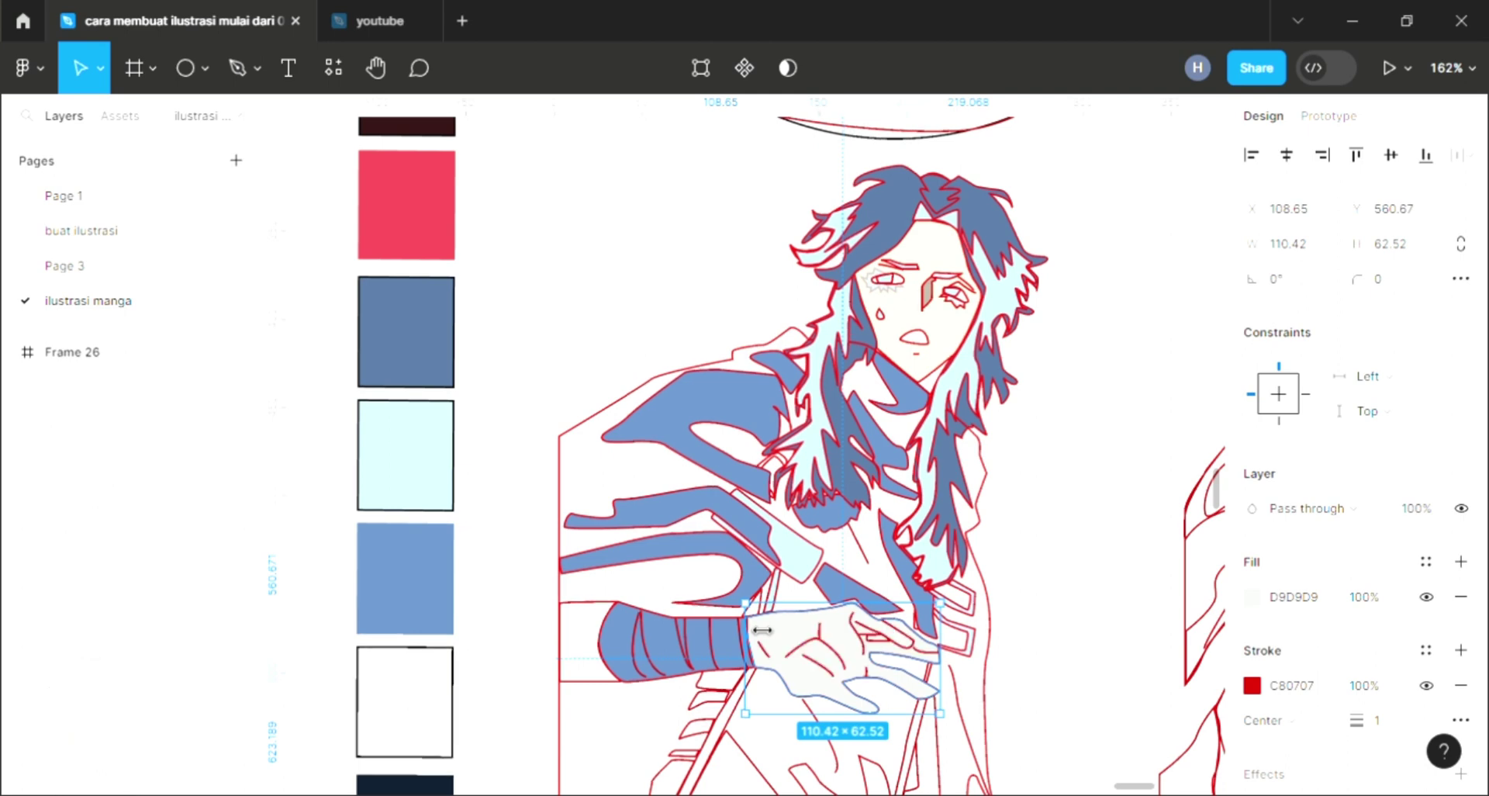
key("i")
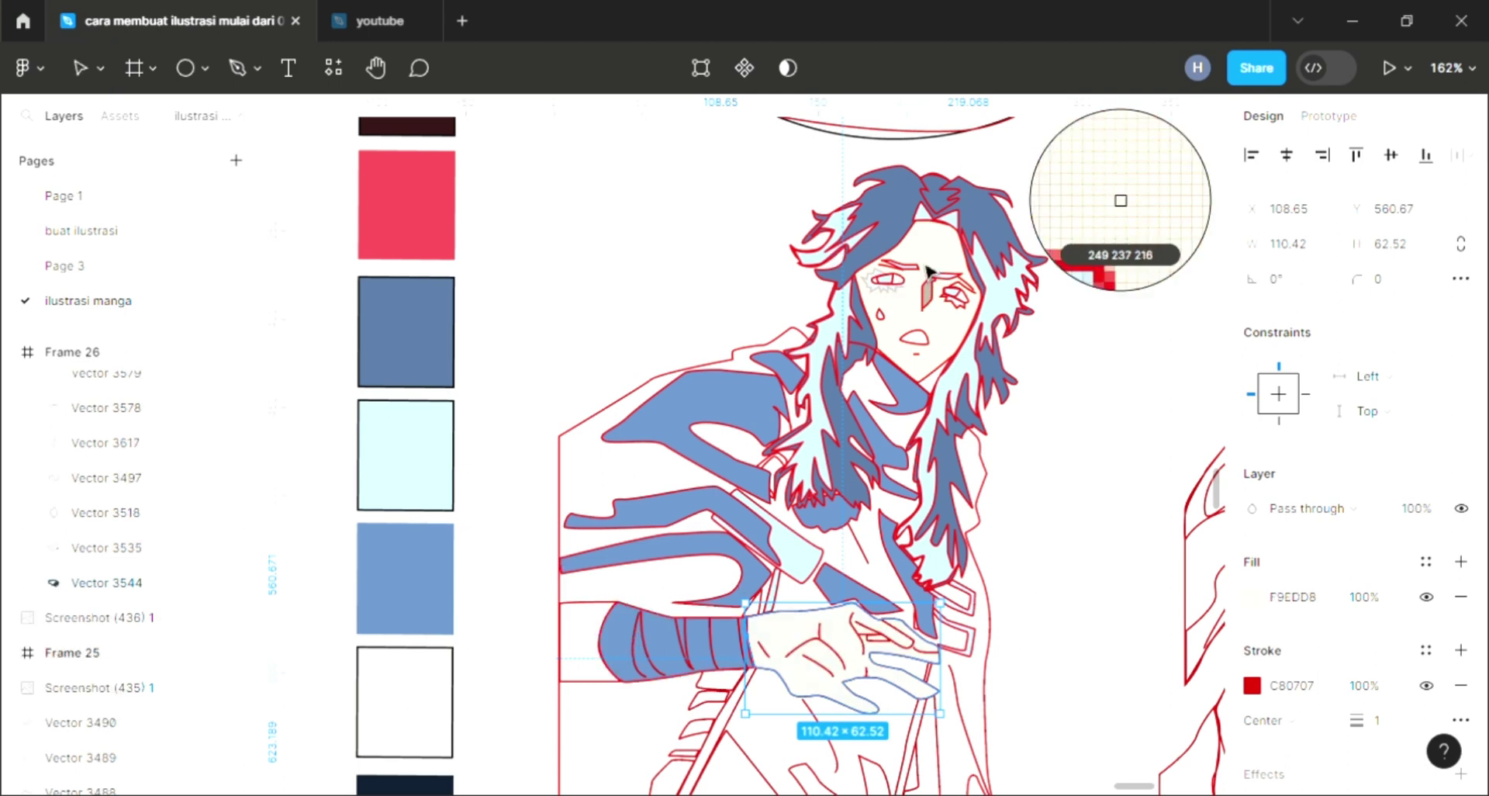
left_click(950, 333)
left_click(622, 673)
left_click(1461, 562)
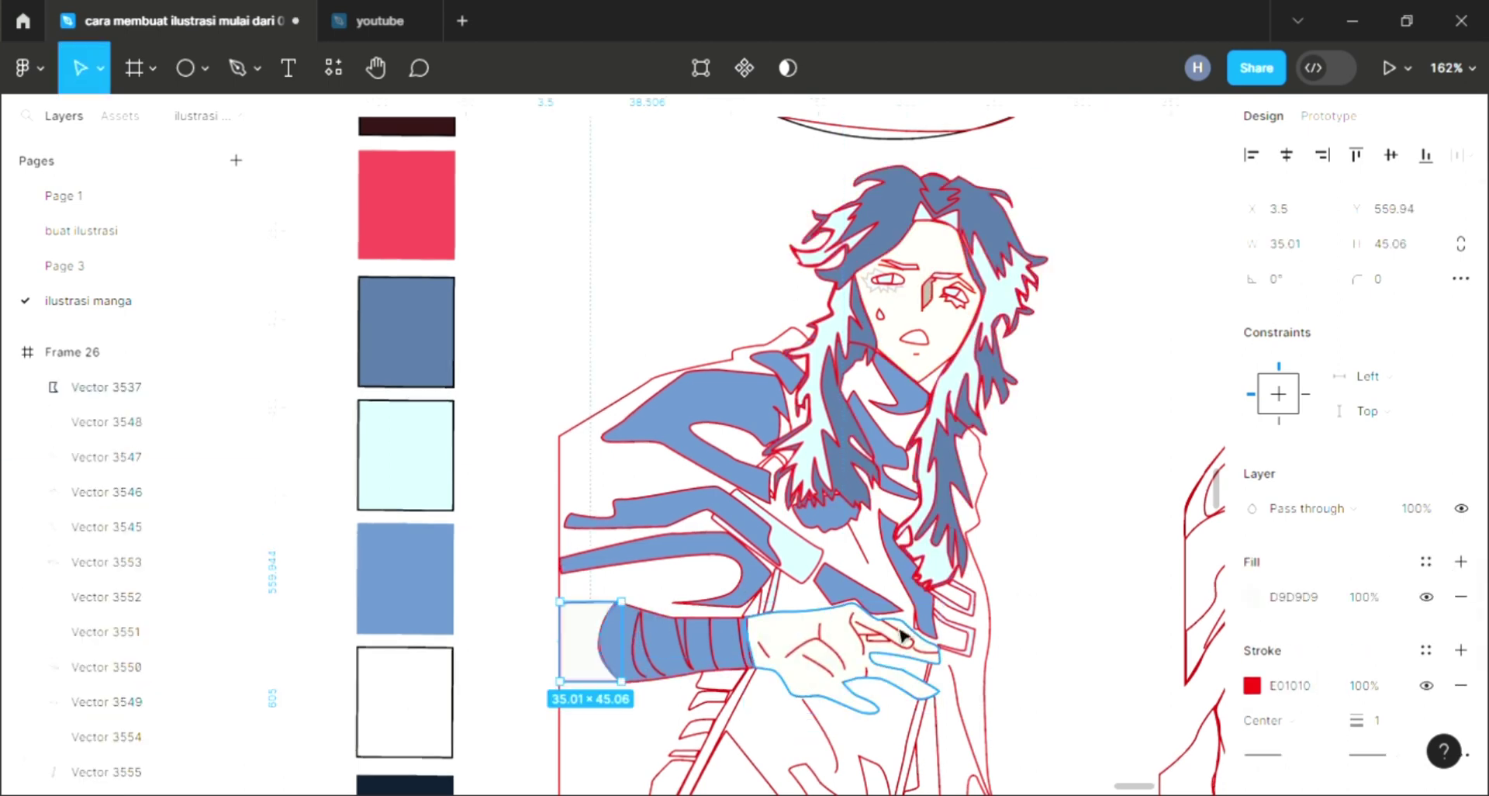
Step: Finish the cuff end and fill the bottom piece with sampled medium blue 6086B7
key("i")
left_click(807, 661)
scroll(872, 750, "down", 1)
left_click(872, 751)
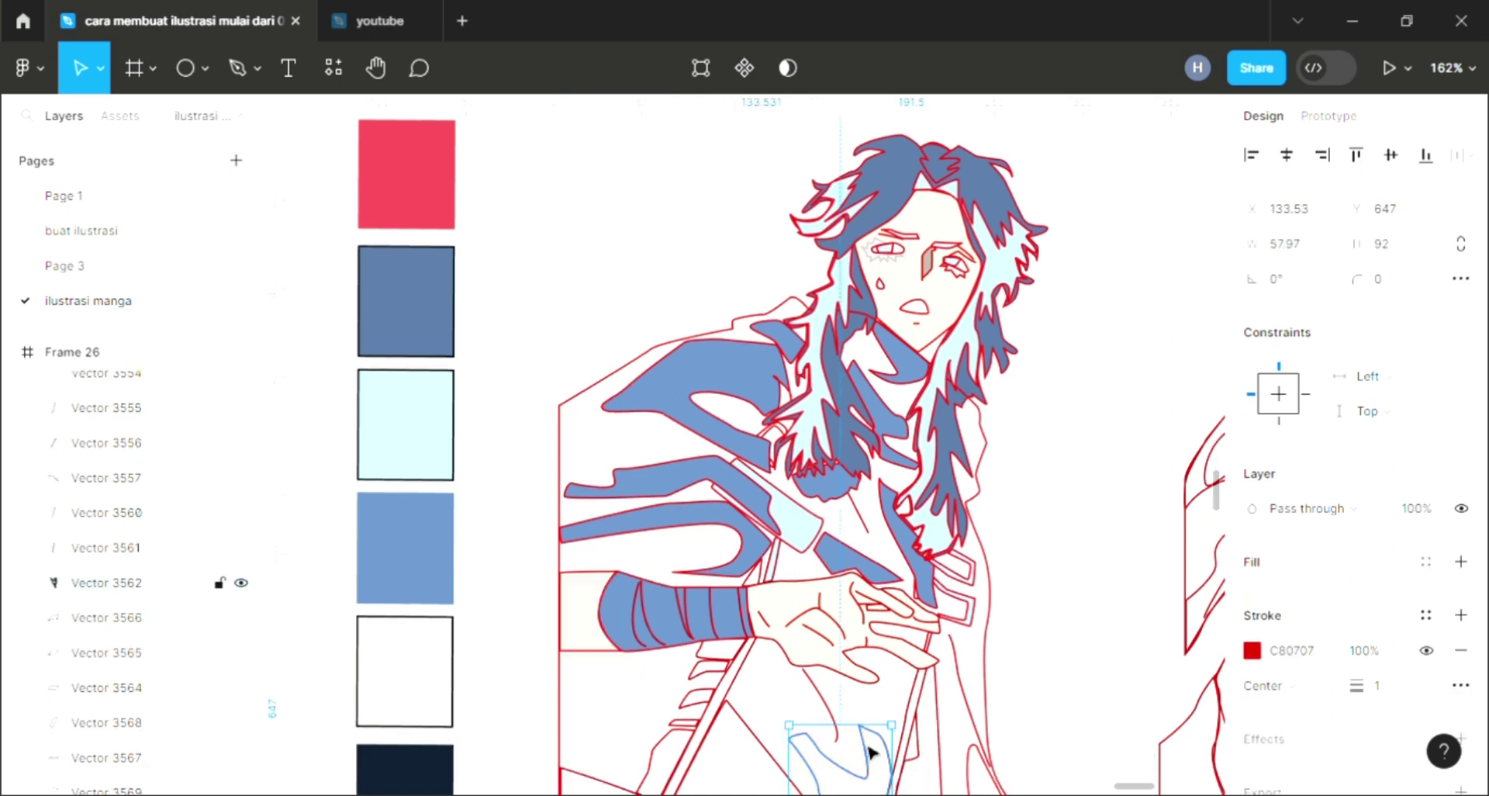
left_click(1461, 562)
scroll(814, 572, "down", 1)
key("i")
left_click(708, 365)
scroll(847, 647, "down", 1)
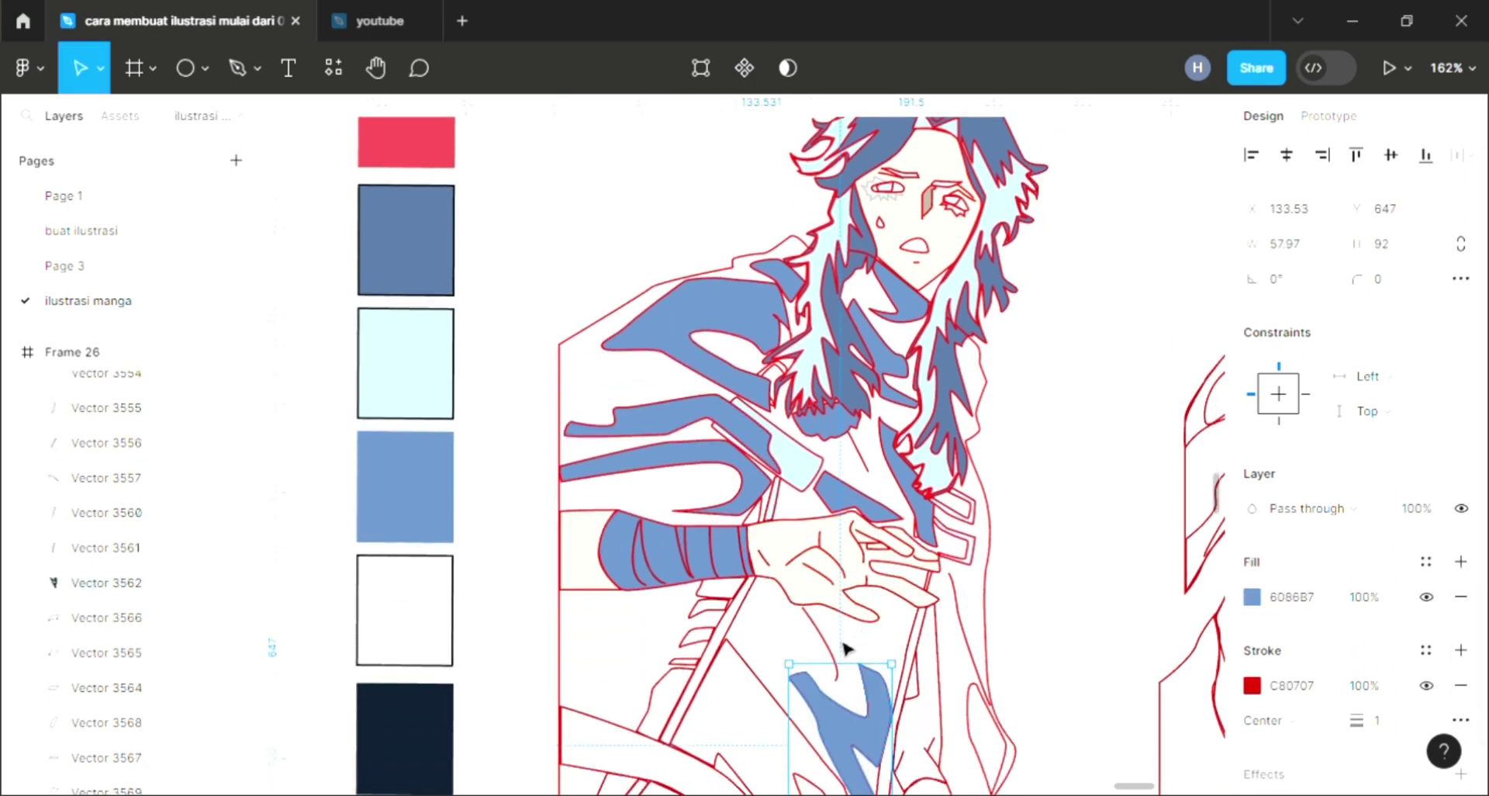
Step: Fill two more bottom pieces, including the curved bottom-left one, with sampled blue
left_click(768, 698)
left_click(1461, 482)
scroll(701, 488, "down", 1)
key("i")
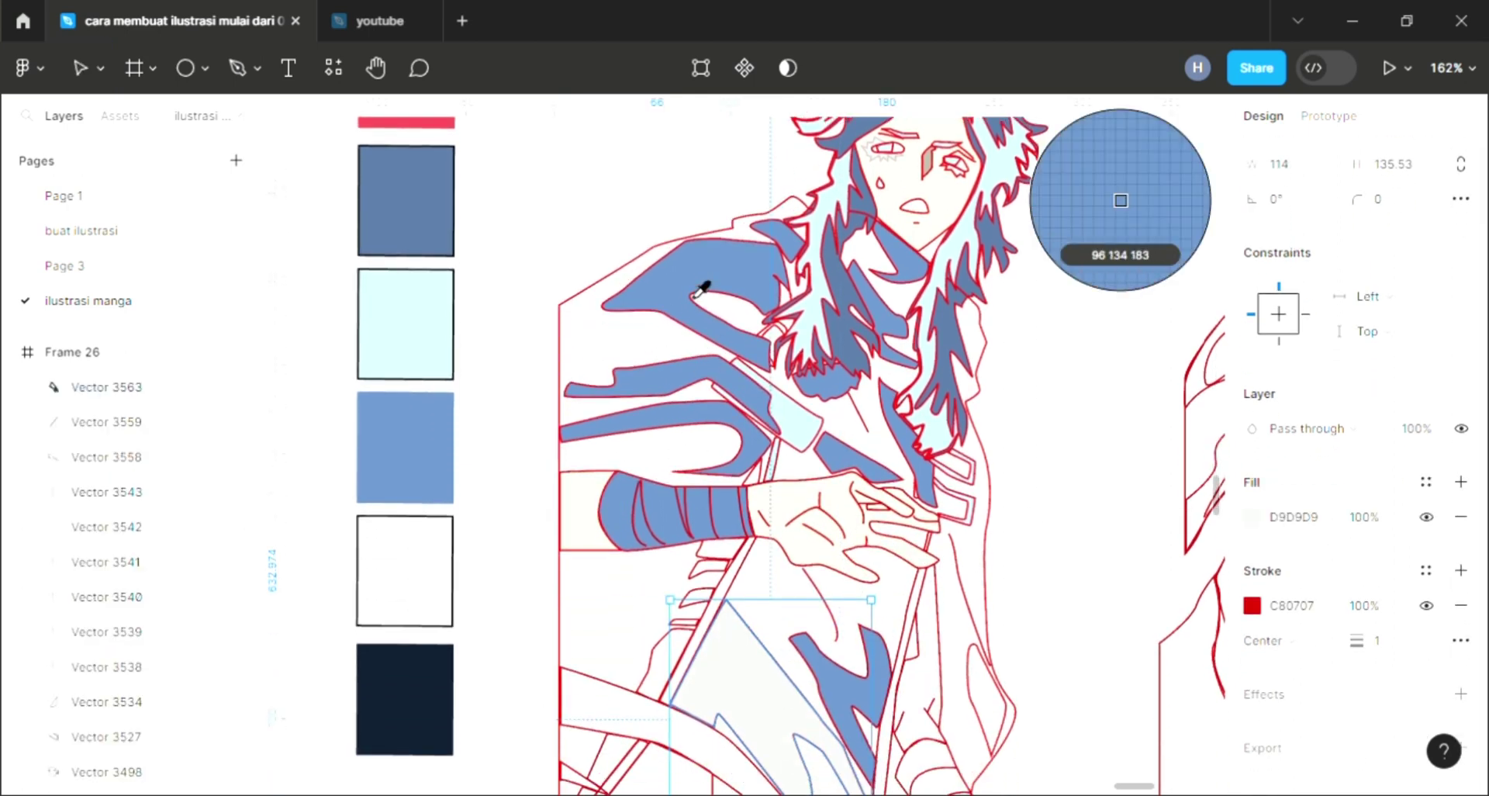
left_click(701, 290)
scroll(799, 710, "down", 1)
left_click(712, 760)
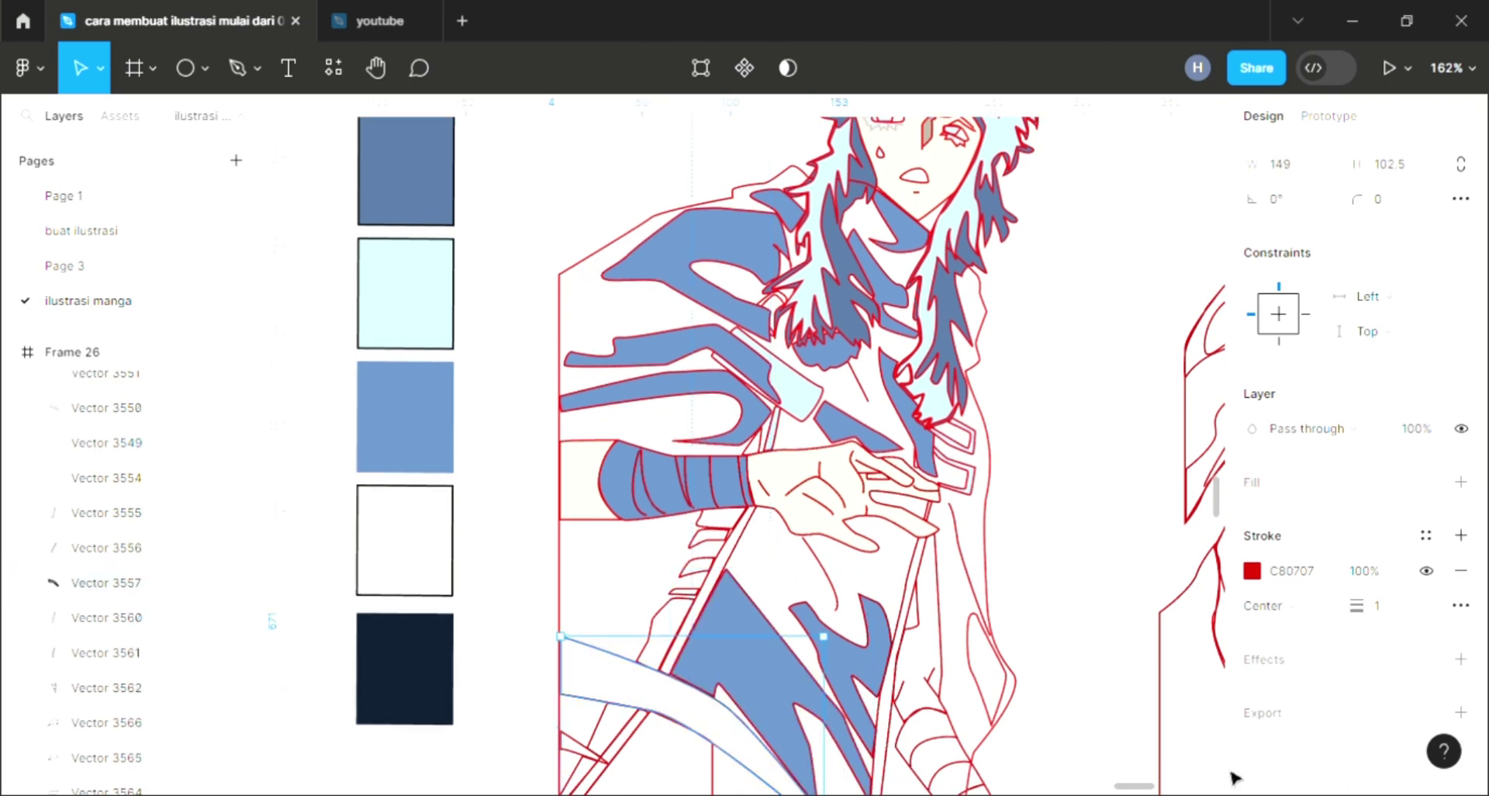
left_click(1461, 481)
key("i")
left_click(745, 473)
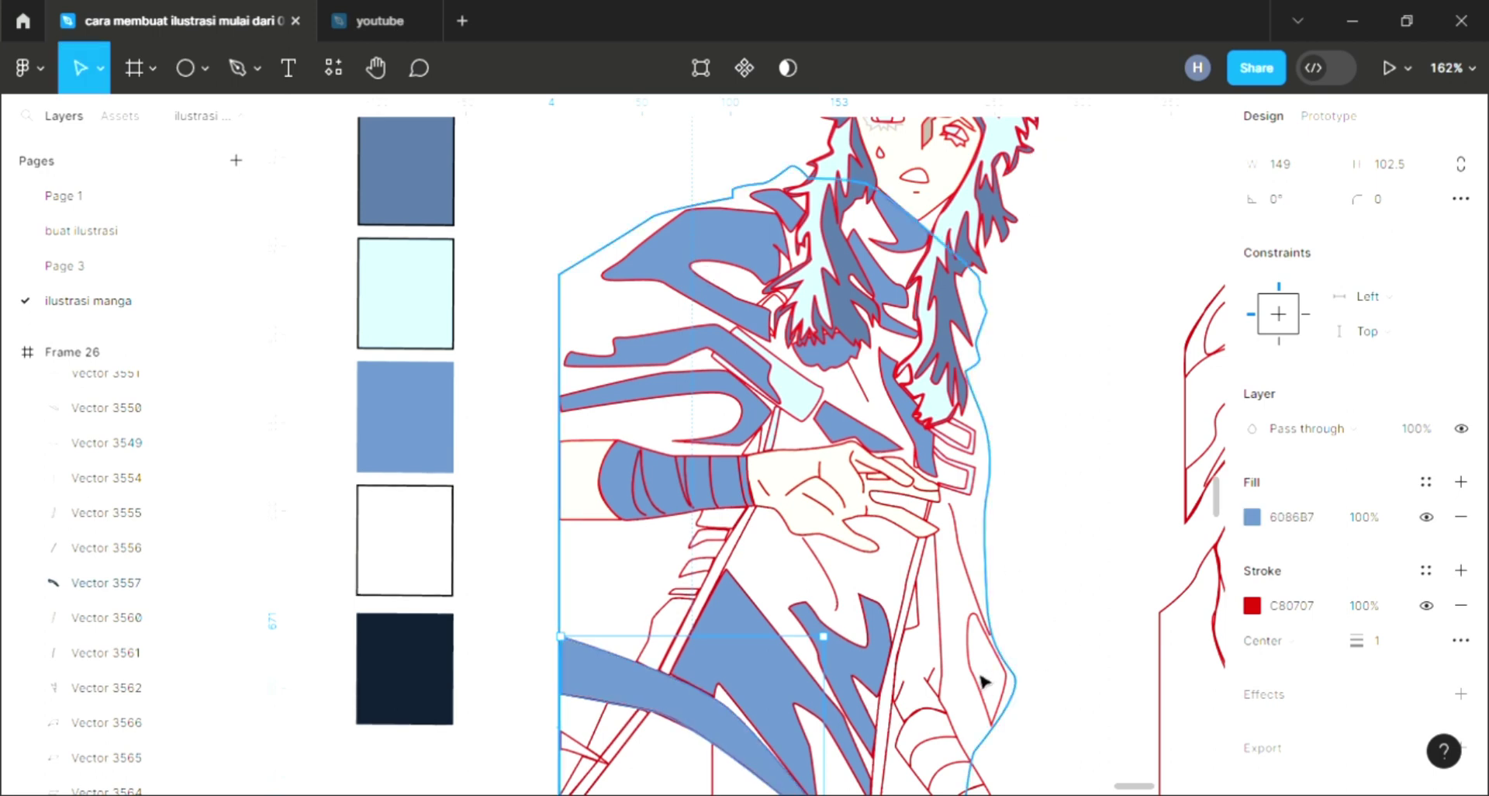
Step: Fill the thin shape on the right side and the small shape beside the hair with blue
left_click(969, 631)
left_click(1461, 482)
key("i")
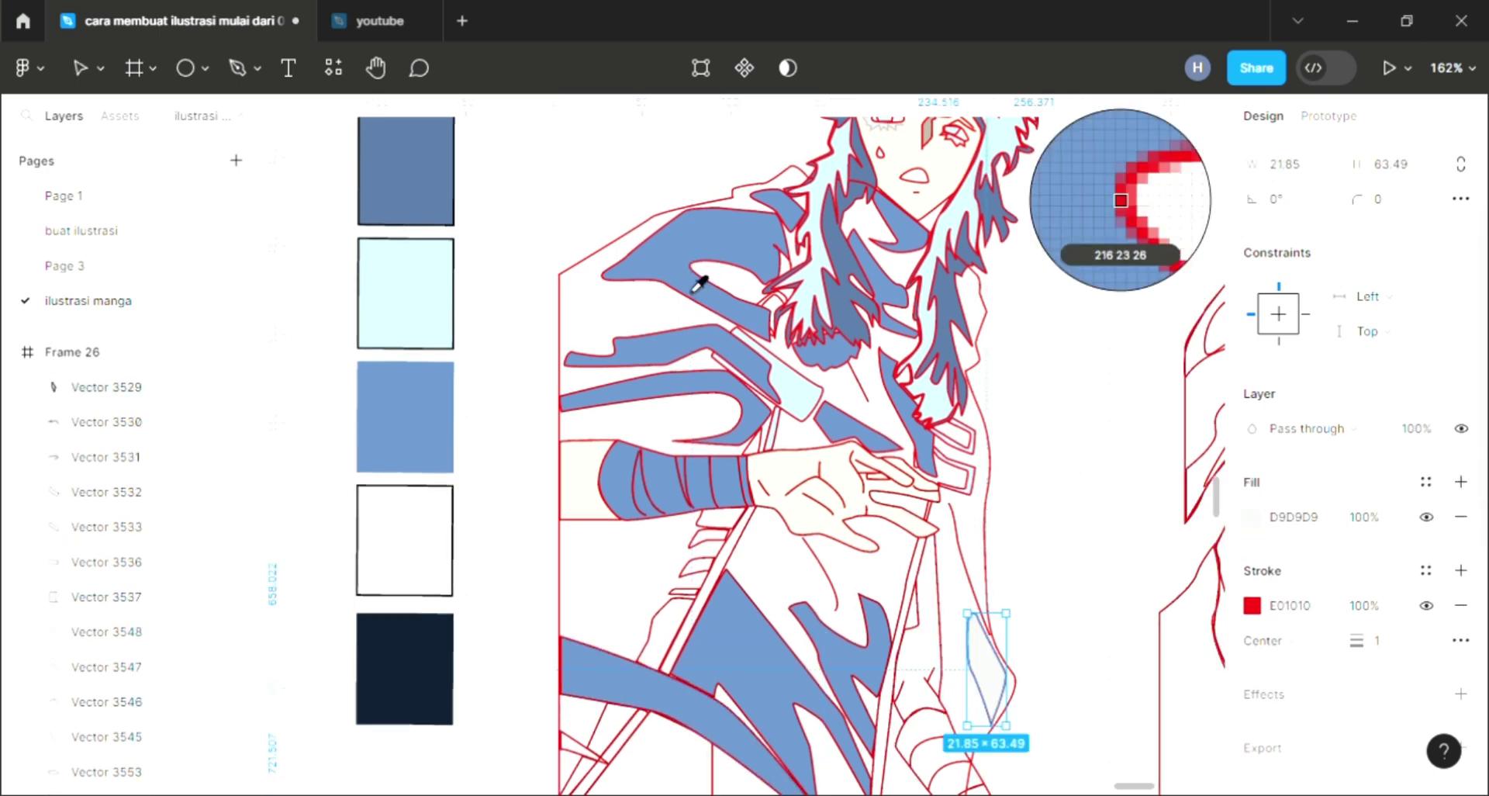
left_click(765, 295)
left_click(775, 311)
left_click(1461, 482)
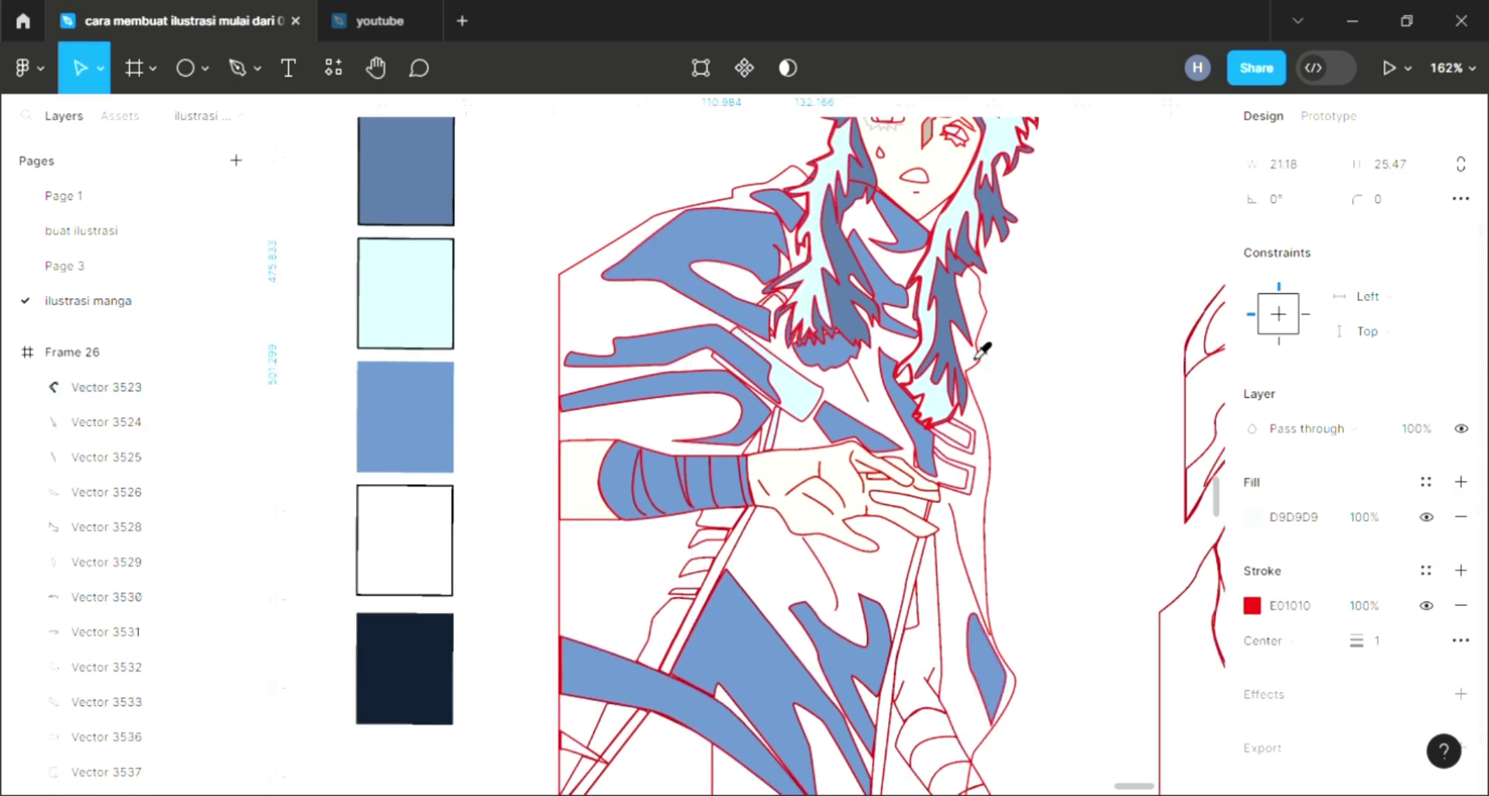
key("i")
left_click(696, 275)
left_click(714, 578)
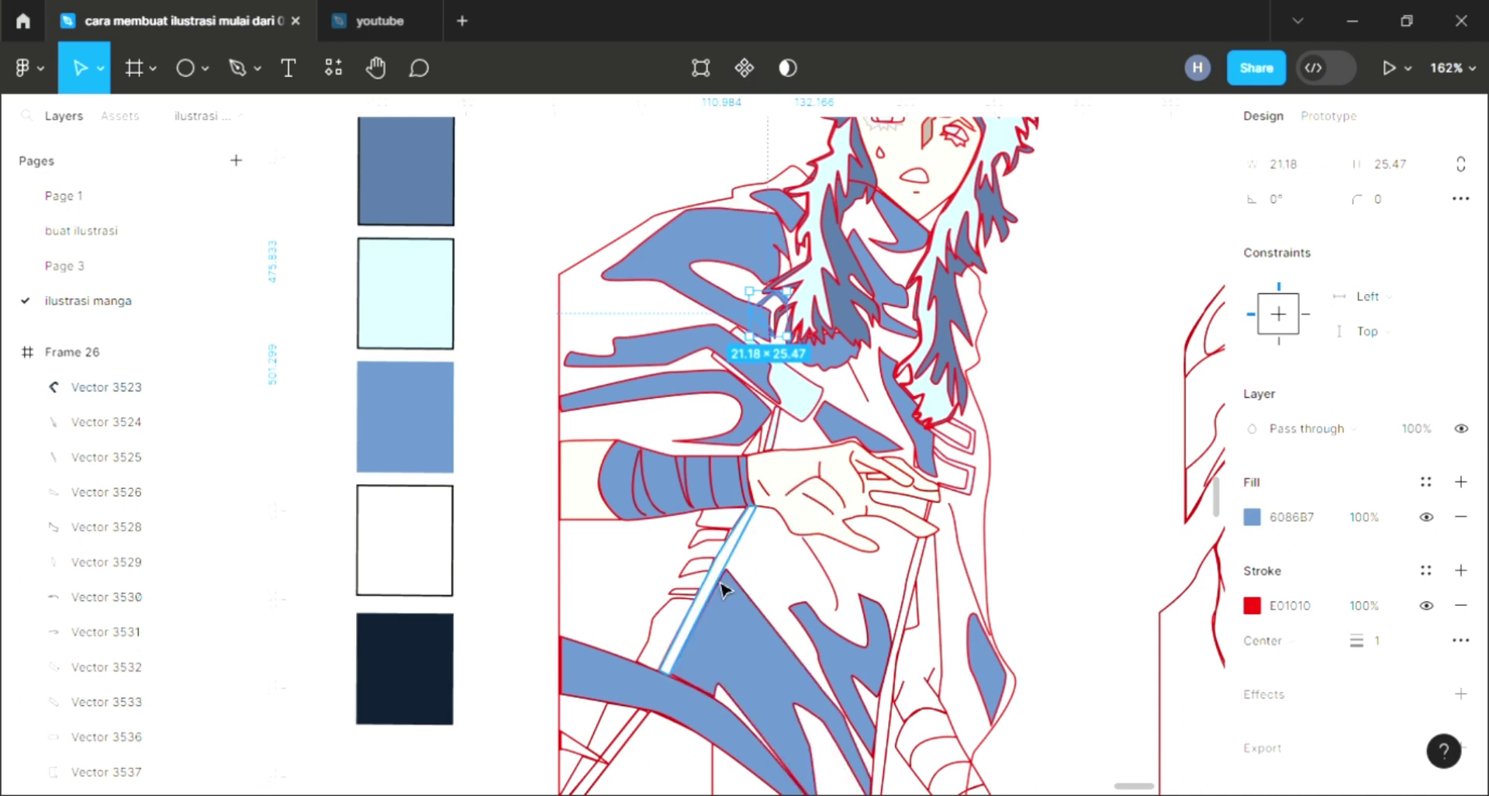
key("Escape")
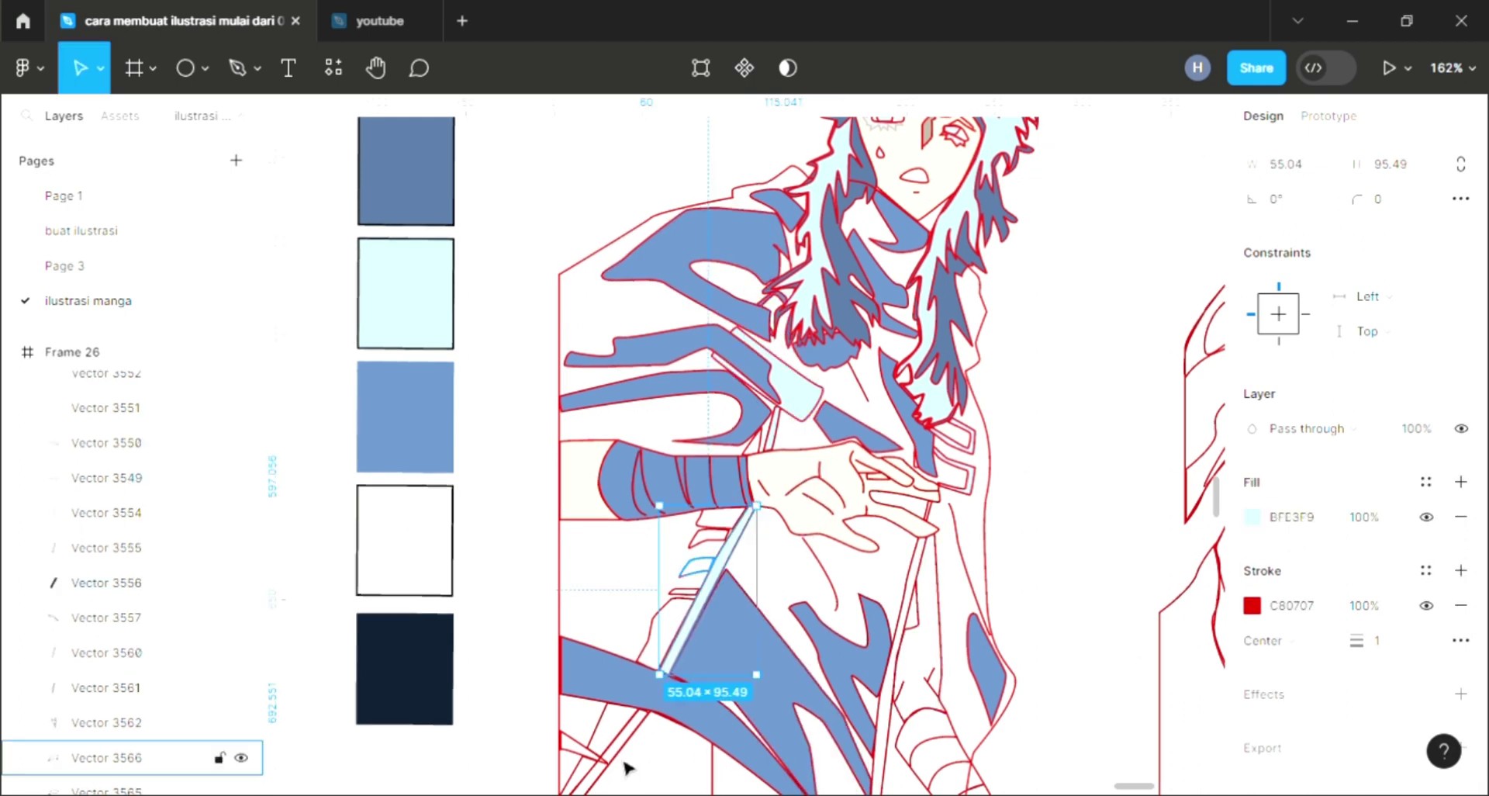
Step: Fill the coat's lower-left shape with light blue and two small middle shapes with blue
left_click(589, 764)
key("i")
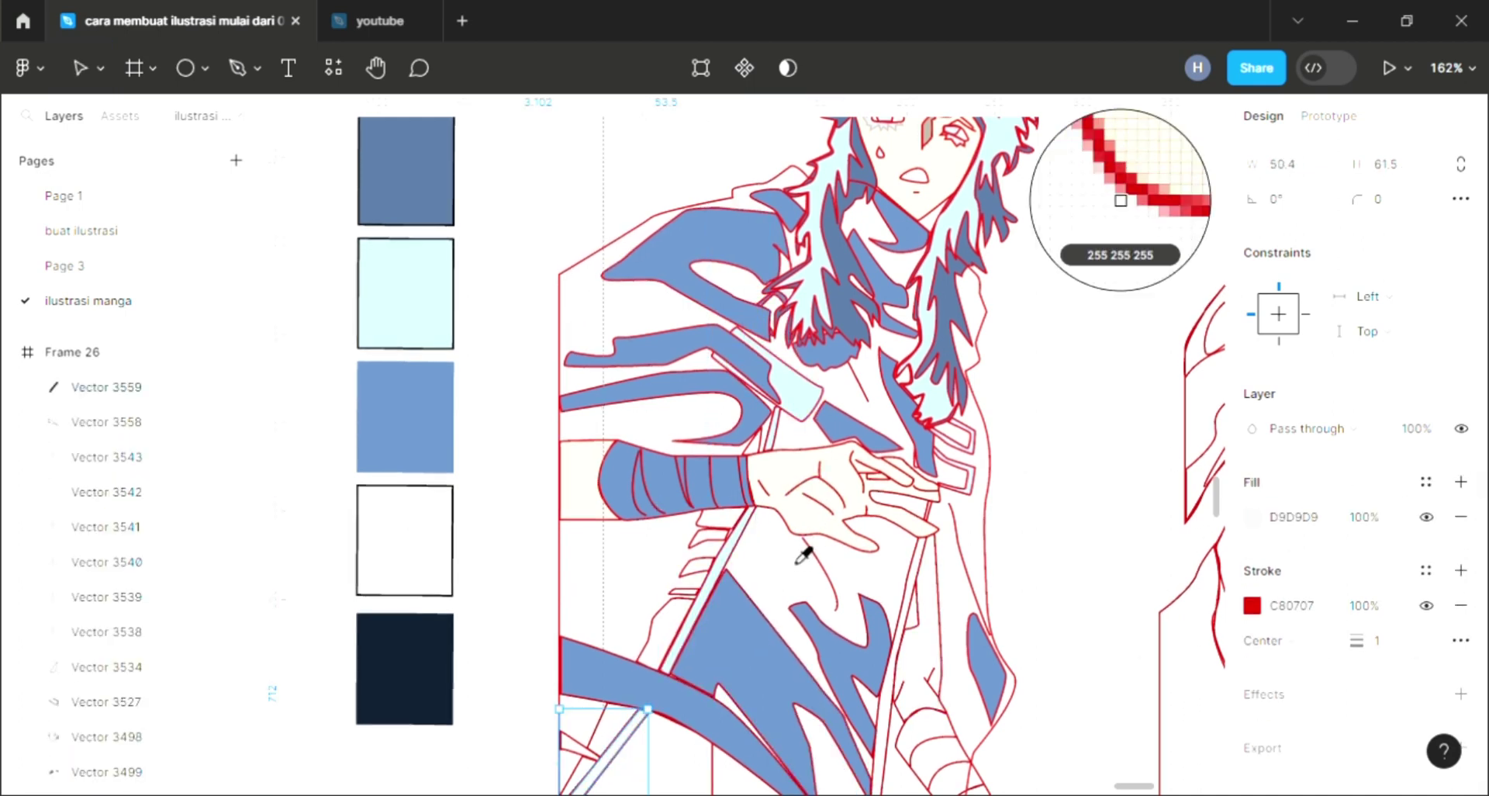
left_click(687, 646)
left_click(708, 538)
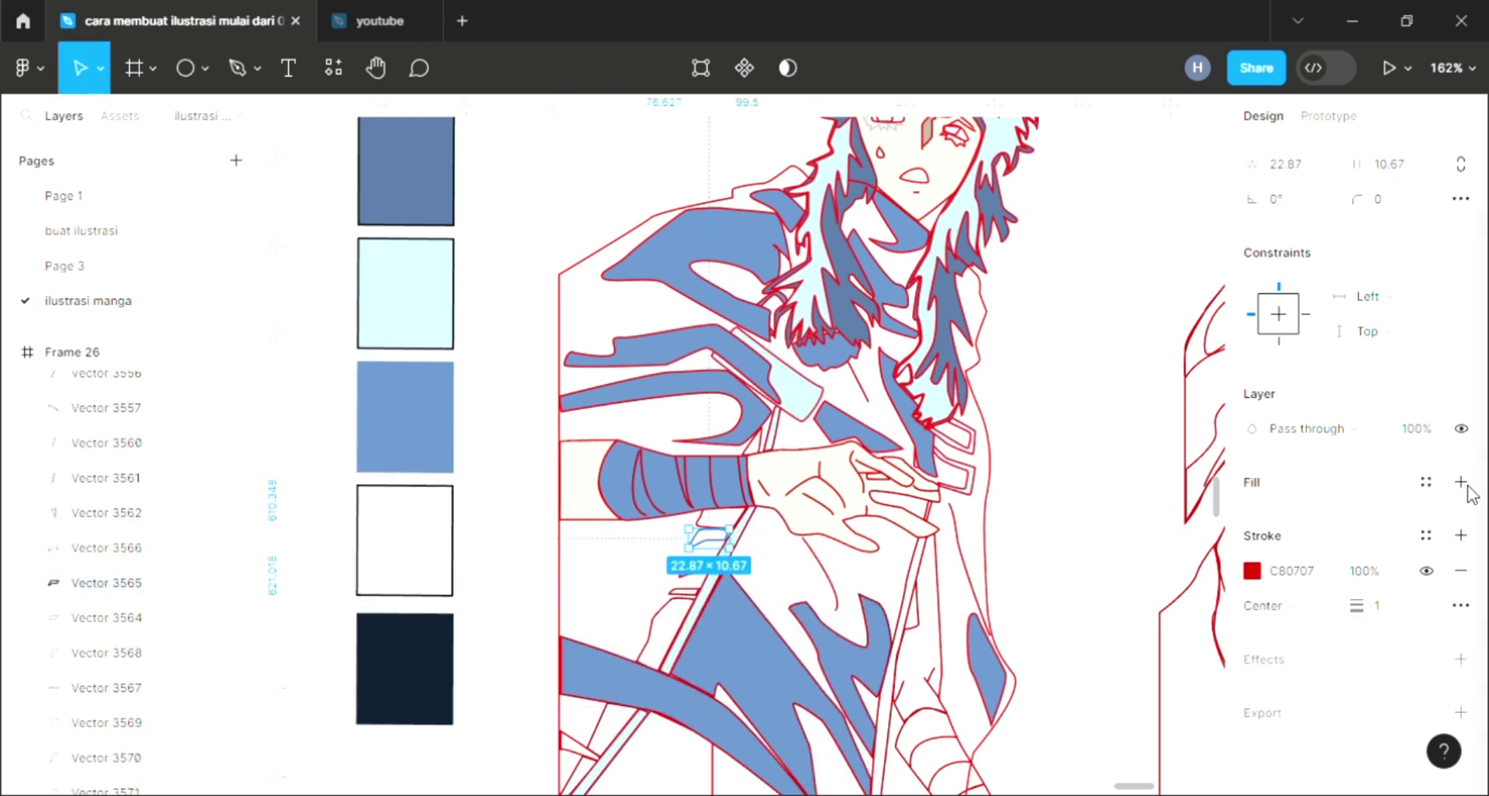
key("i")
left_click(727, 558)
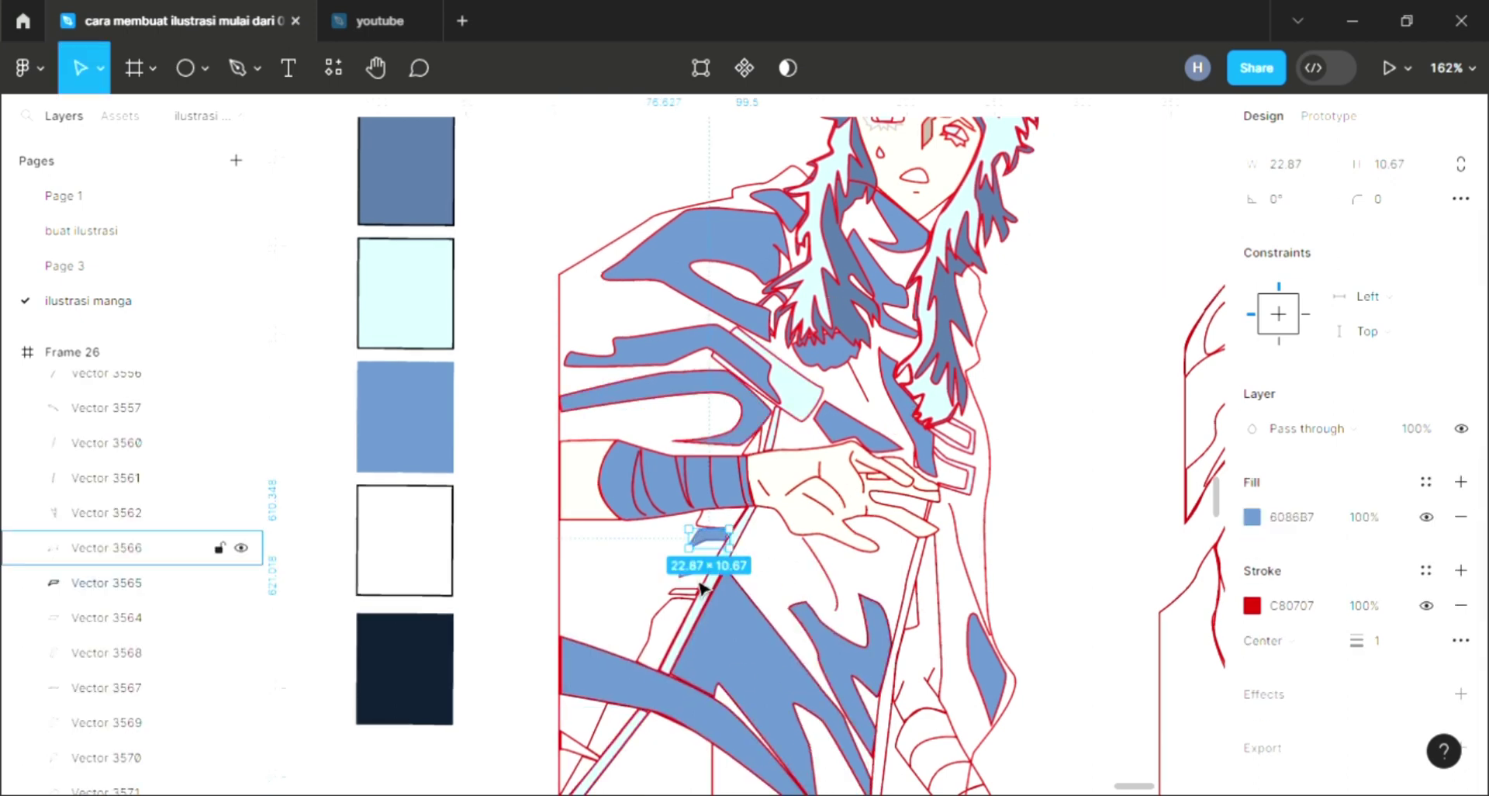
left_click(1460, 481)
key("i")
left_click(665, 276)
Step: Fill the small sleeve shape and the tiny shape near the hair with sampled blue
left_click(721, 518)
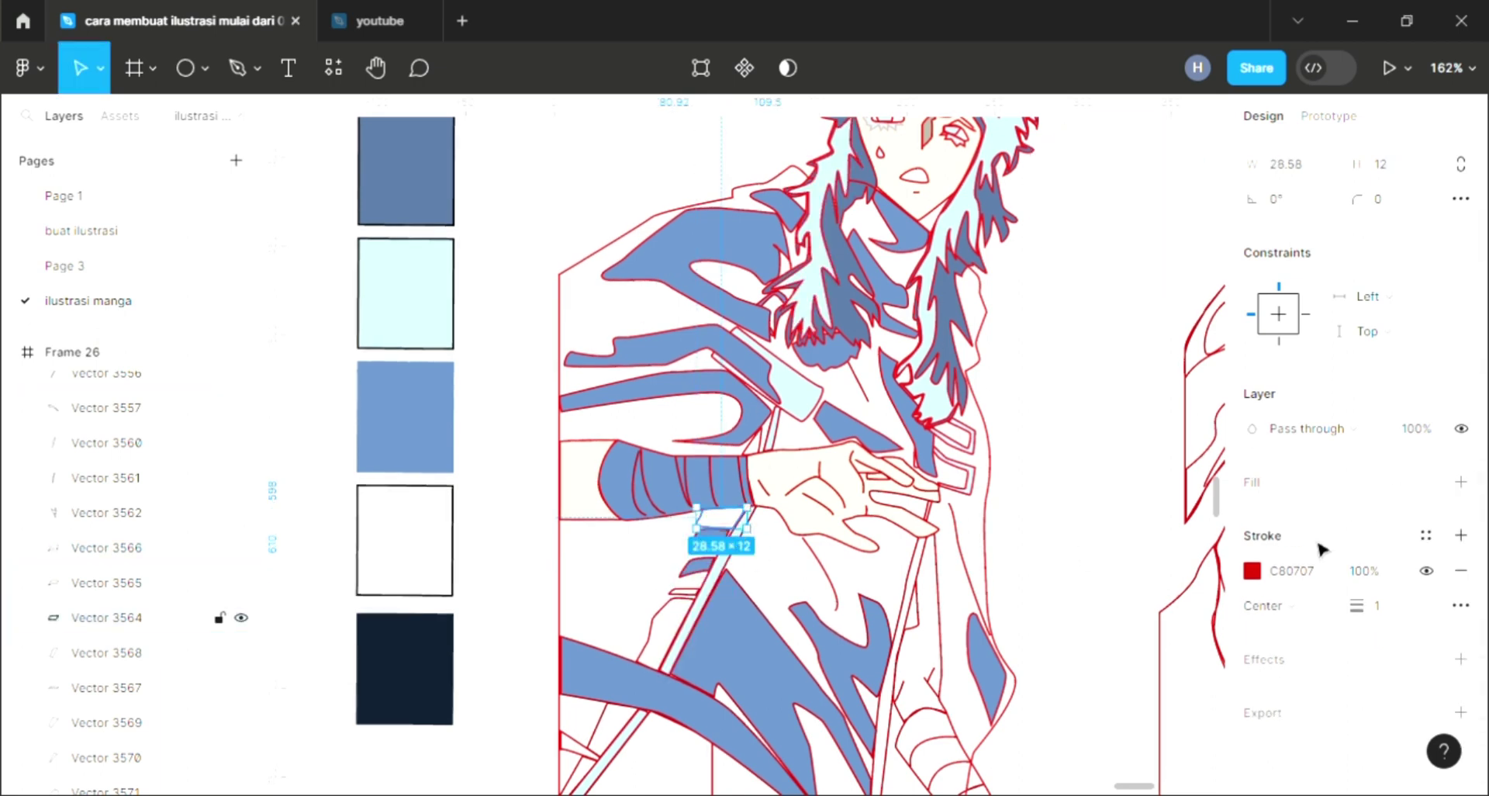
left_click(1460, 482)
key("i")
left_click(717, 474)
left_click(106, 687)
left_click(1460, 481)
key("i")
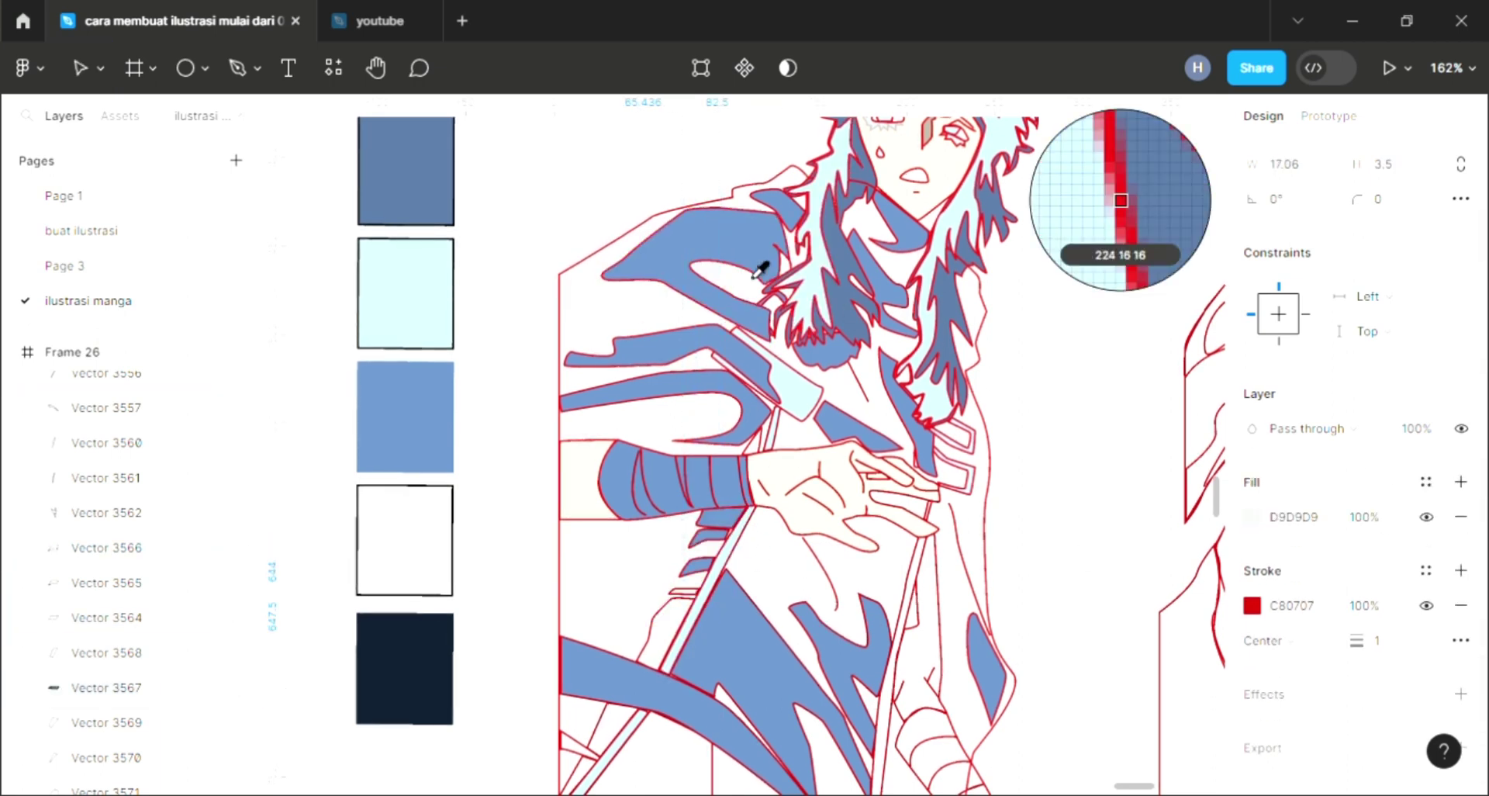
left_click(759, 269)
Step: Fill another coat shape and the coat's bottom-left shape with sampled blue
left_click(679, 632)
left_click(1460, 482)
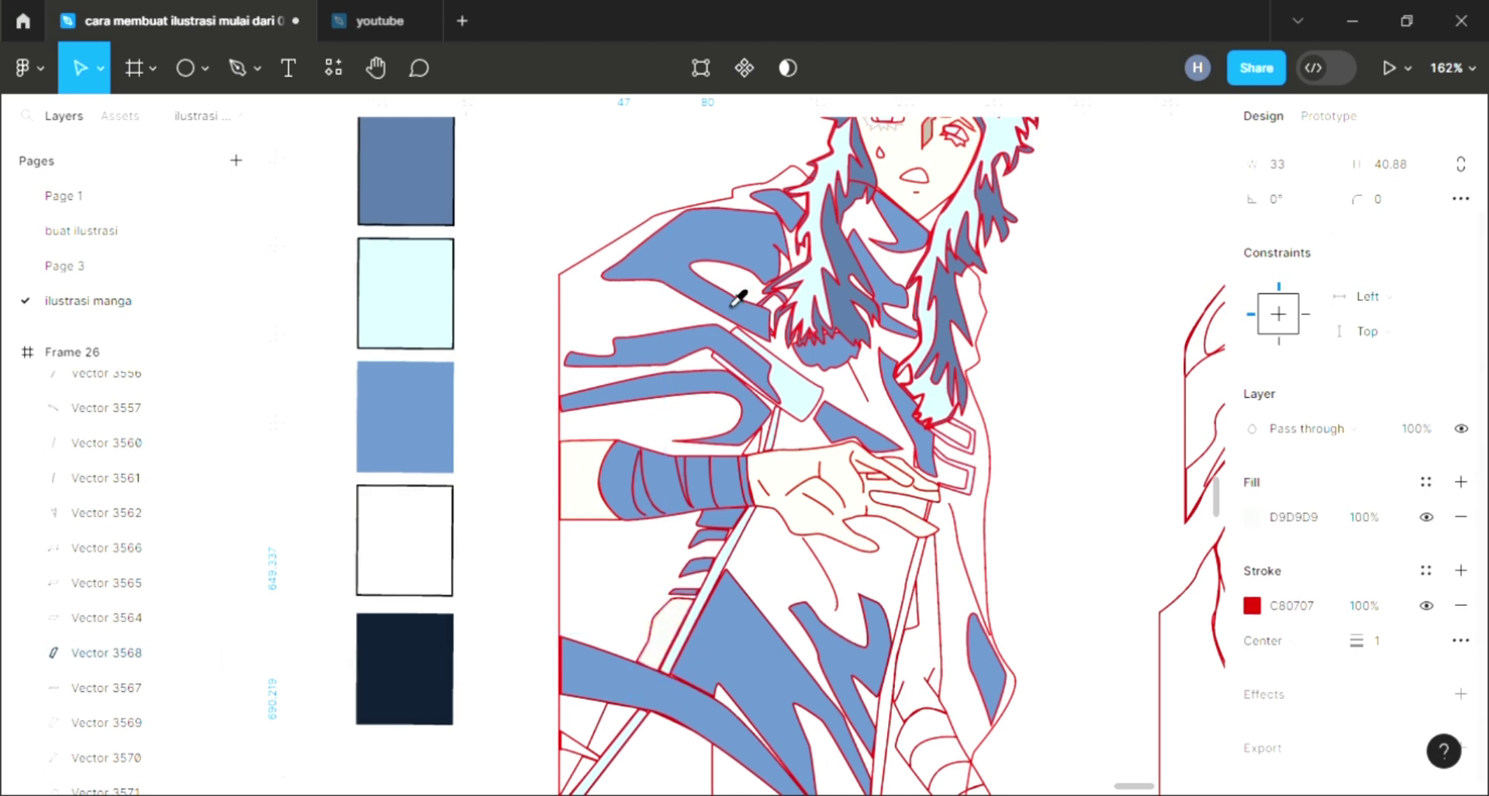
key("i")
left_click(737, 291)
left_click(613, 729)
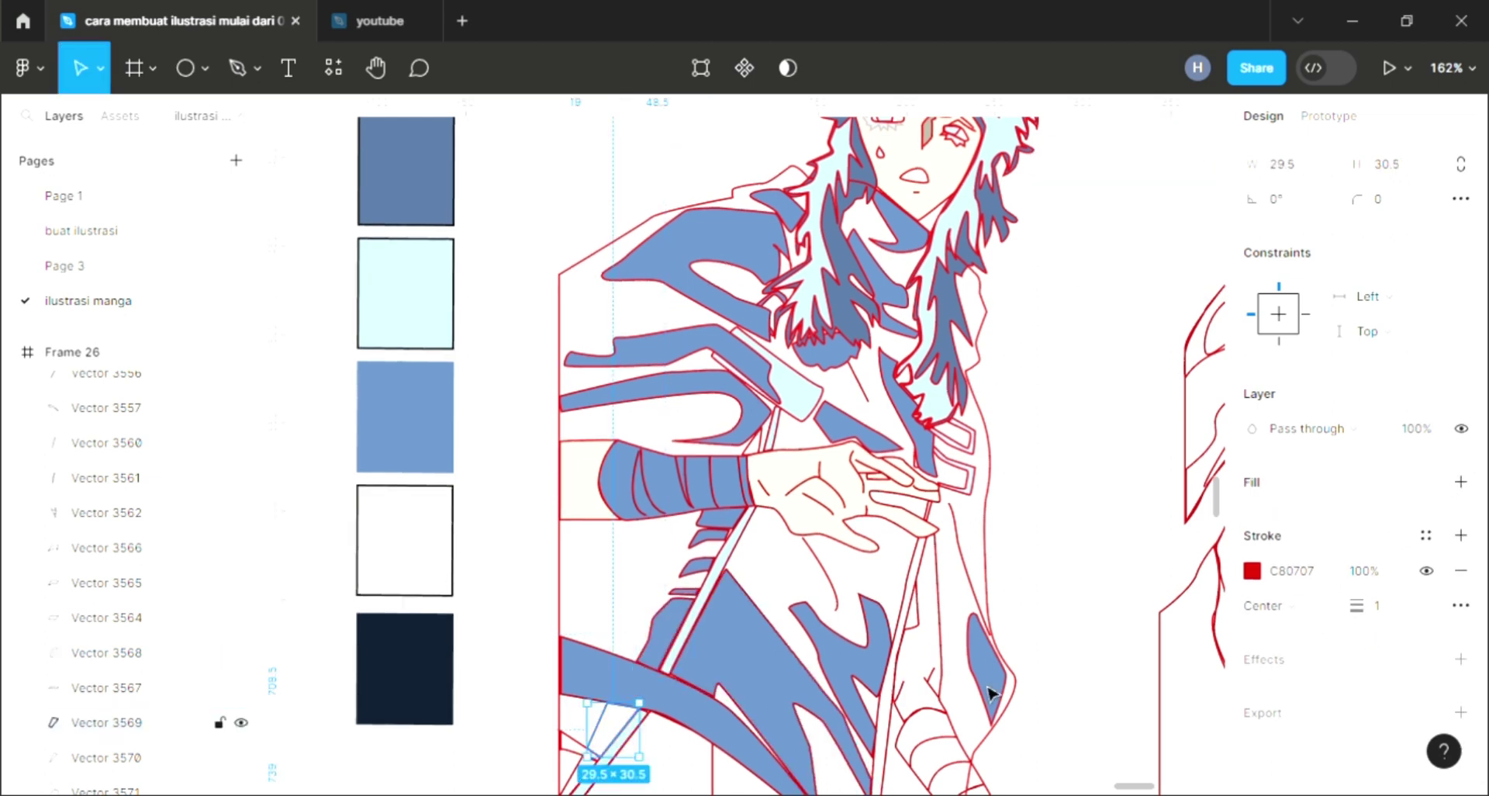
left_click(1460, 481)
key("i")
left_click(771, 266)
Step: Recolour a bottom-left shape's outline with blue and fill the corner shape blue
left_click(106, 757)
key("i")
left_click(597, 638)
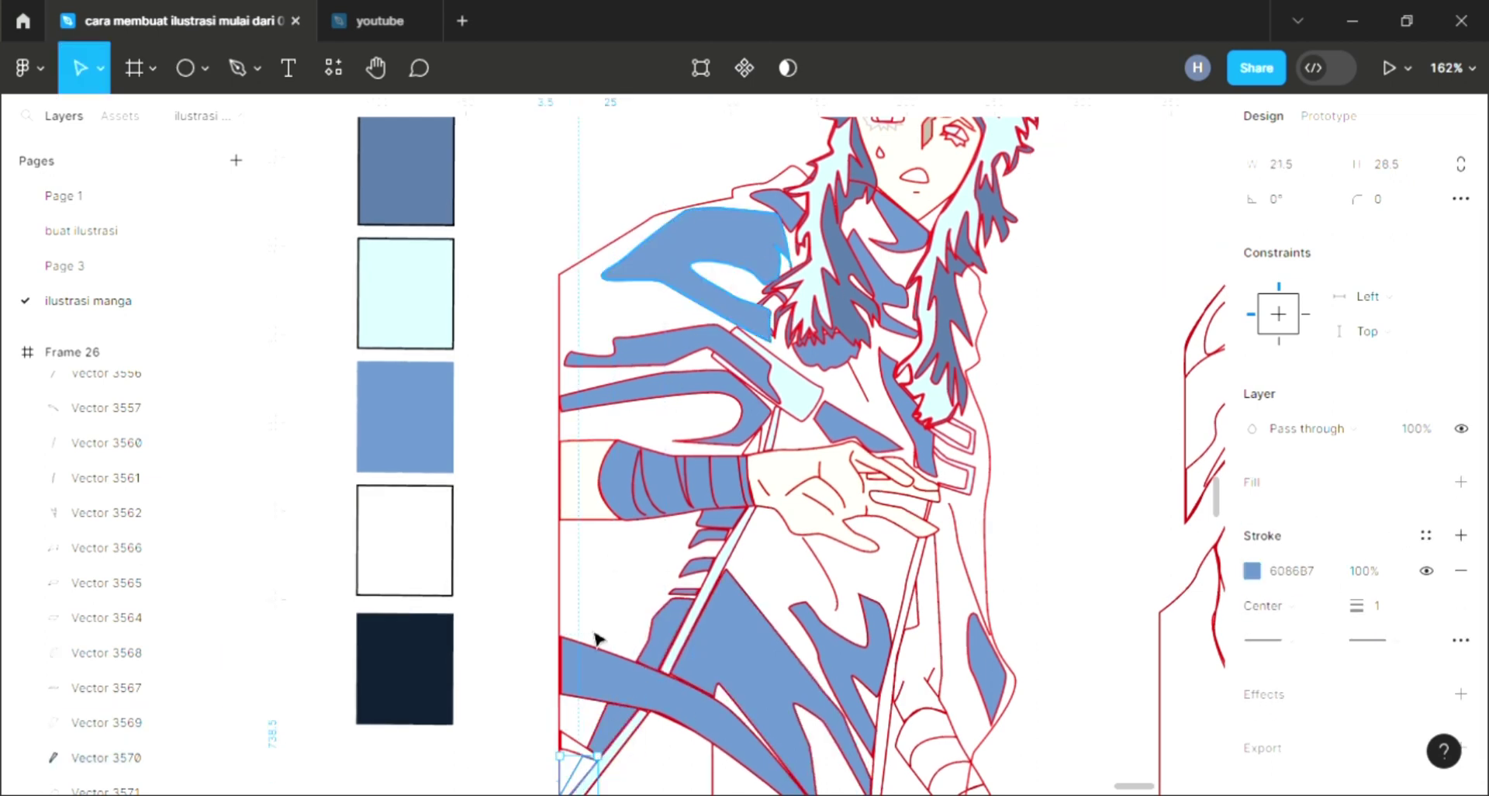
left_click(574, 746)
key("i")
left_click(714, 307)
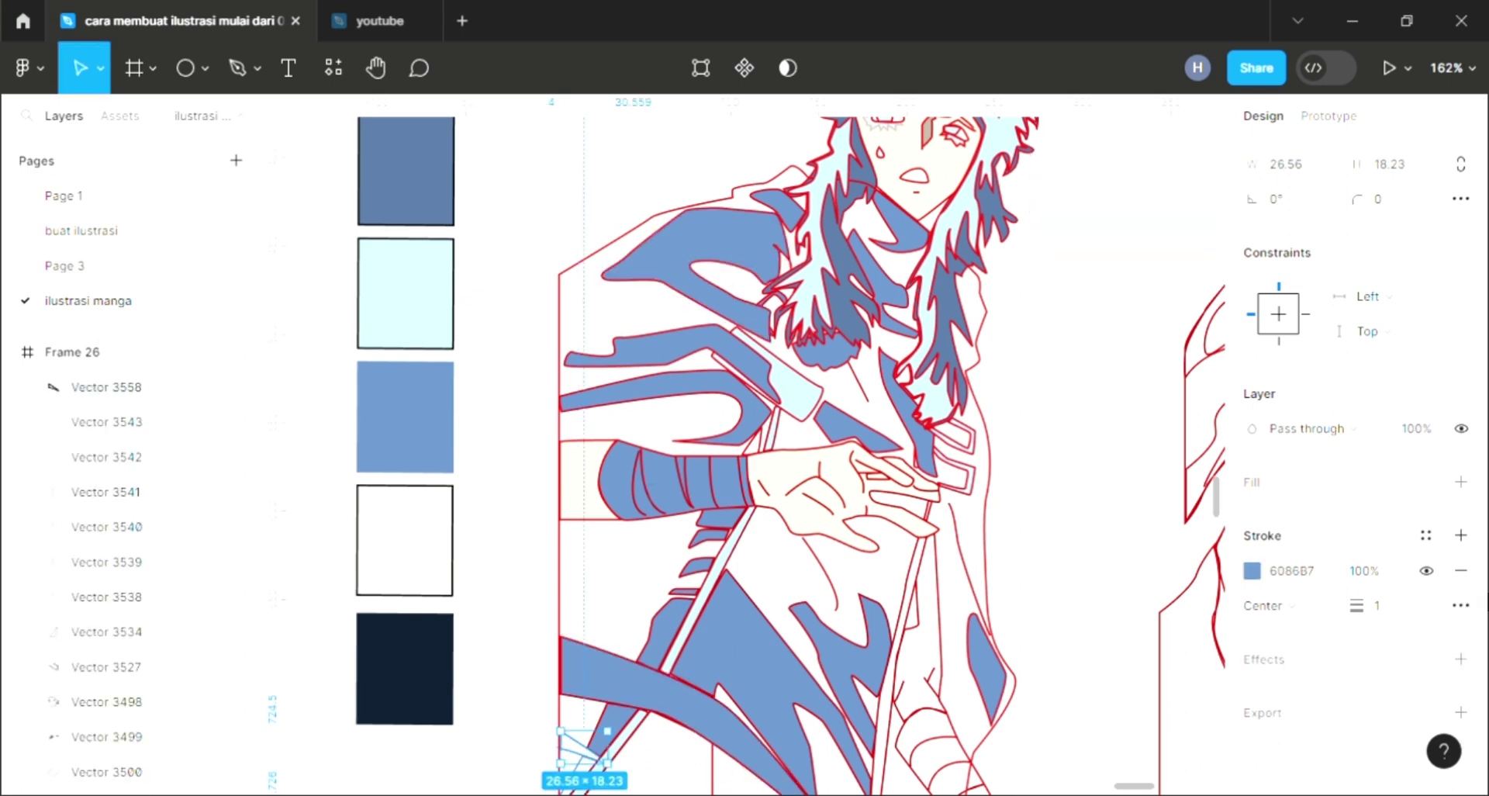
left_click(1460, 482)
key("i")
left_click(860, 438)
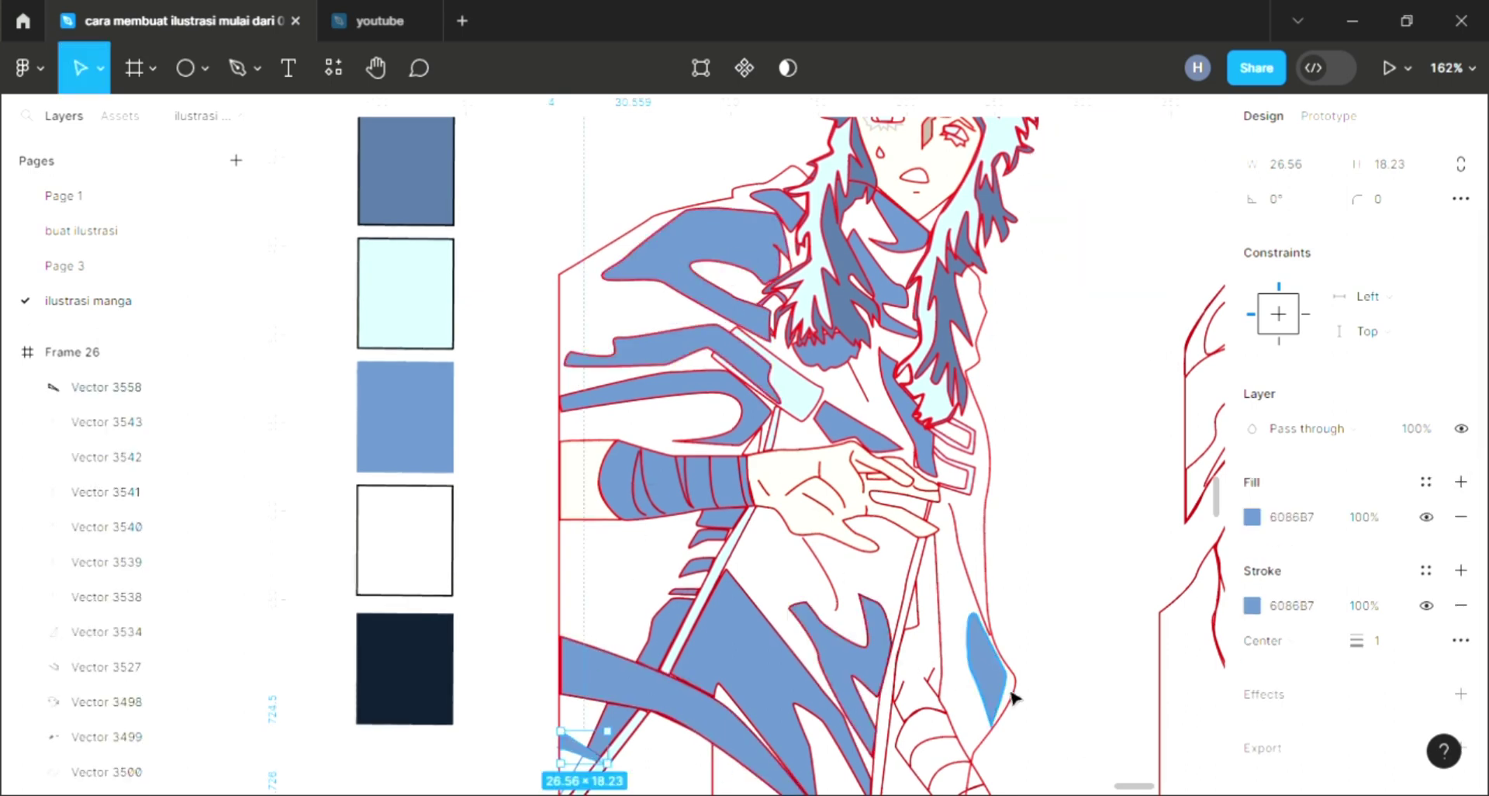
Step: Fill the coat's lower-middle shape with blue and send it behind the red lines
left_click(969, 775)
left_click(1460, 481)
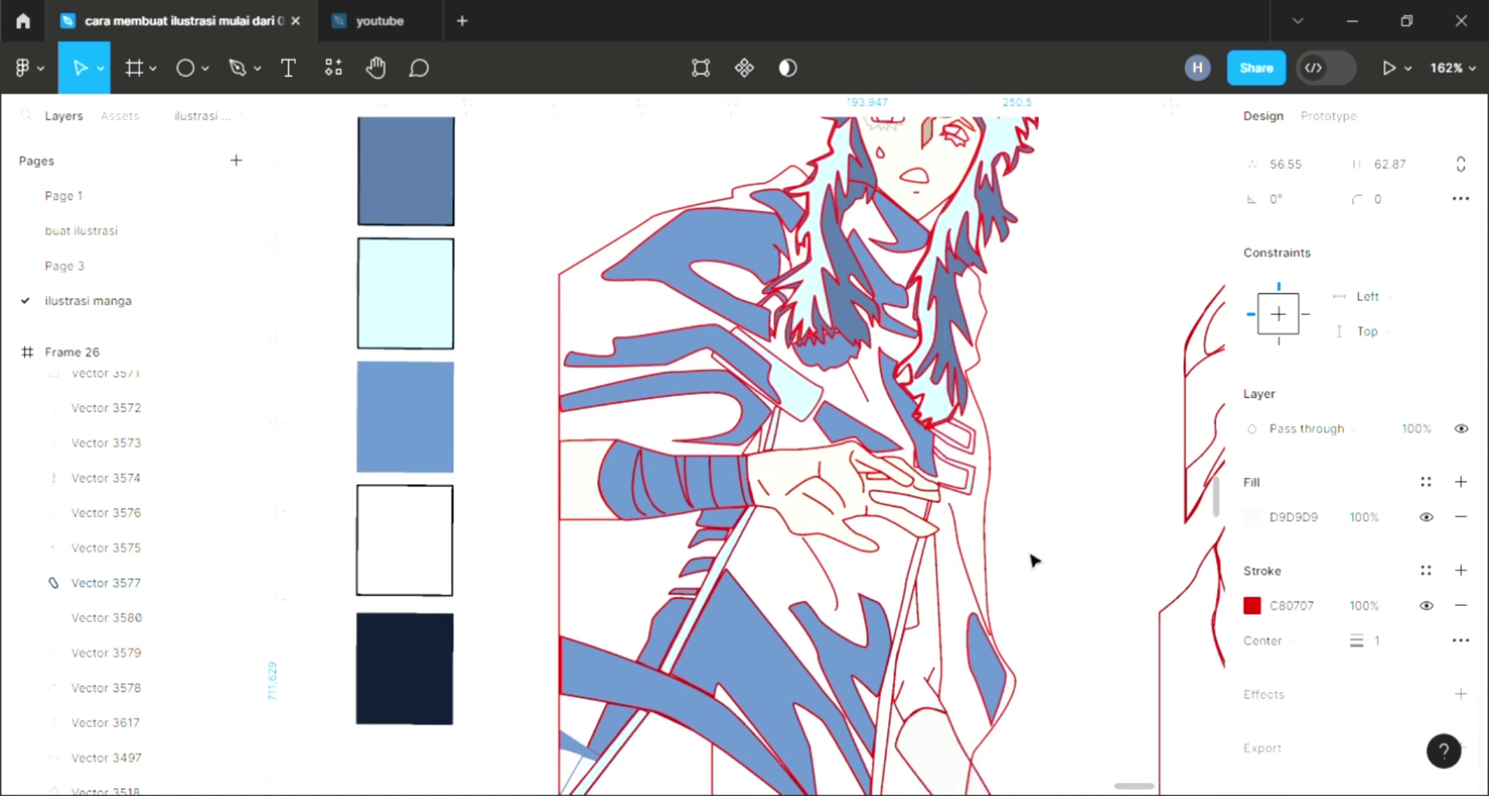
key("i")
left_click(687, 526)
key("[")
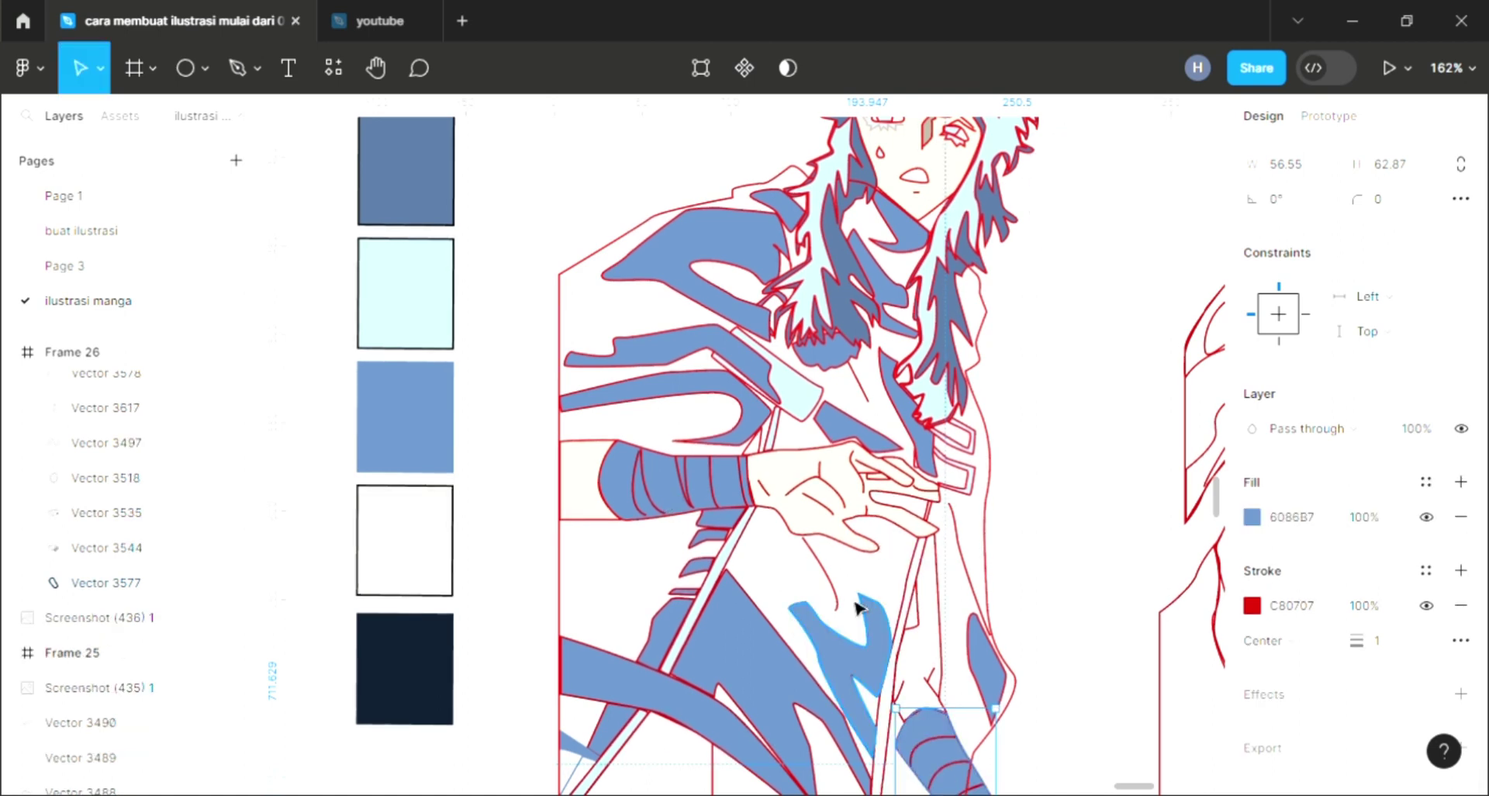
Step: Give the thin strip down the coat front a cream F9EDD8 fill
left_click(932, 688)
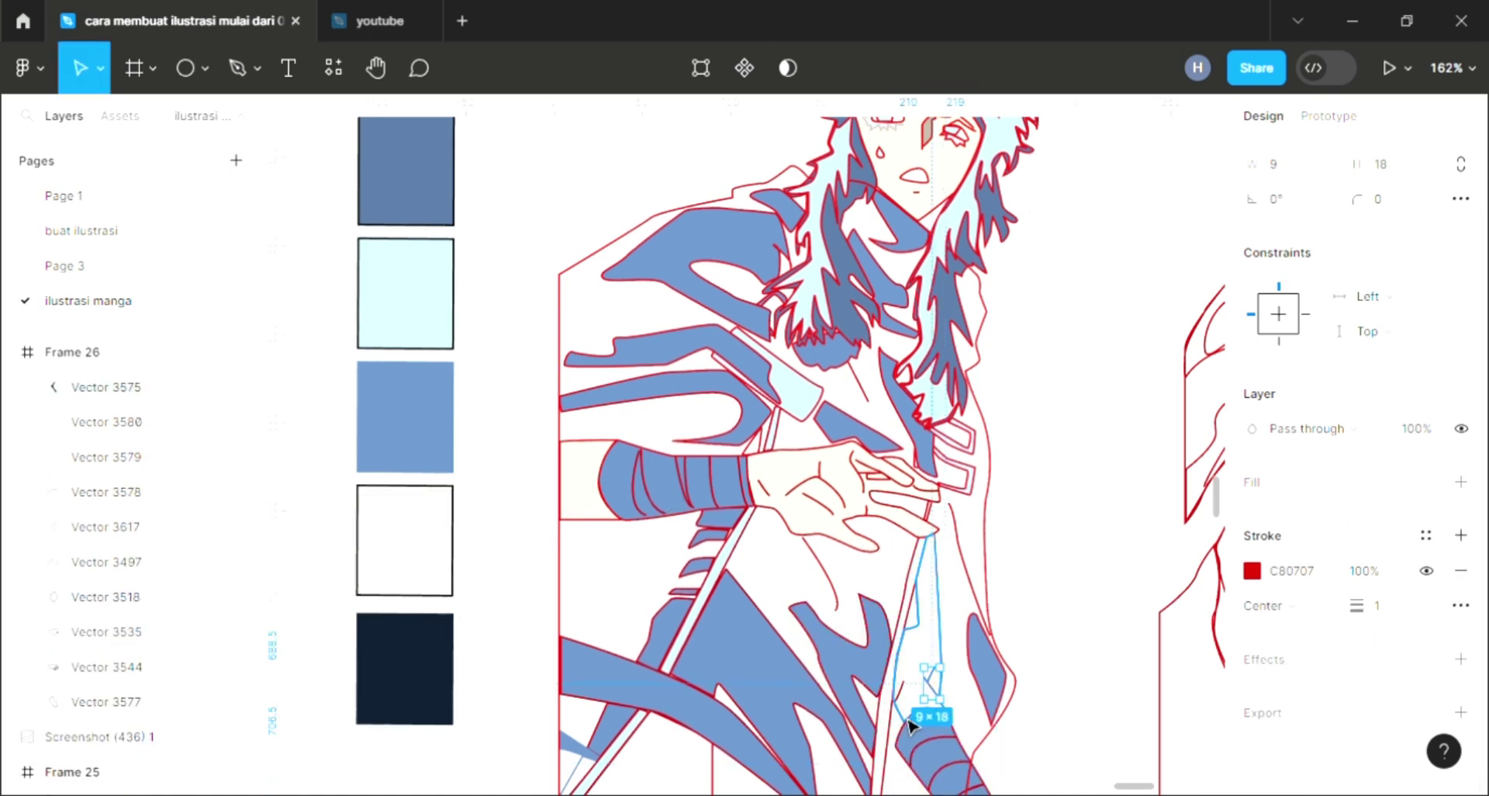
left_click(1460, 481)
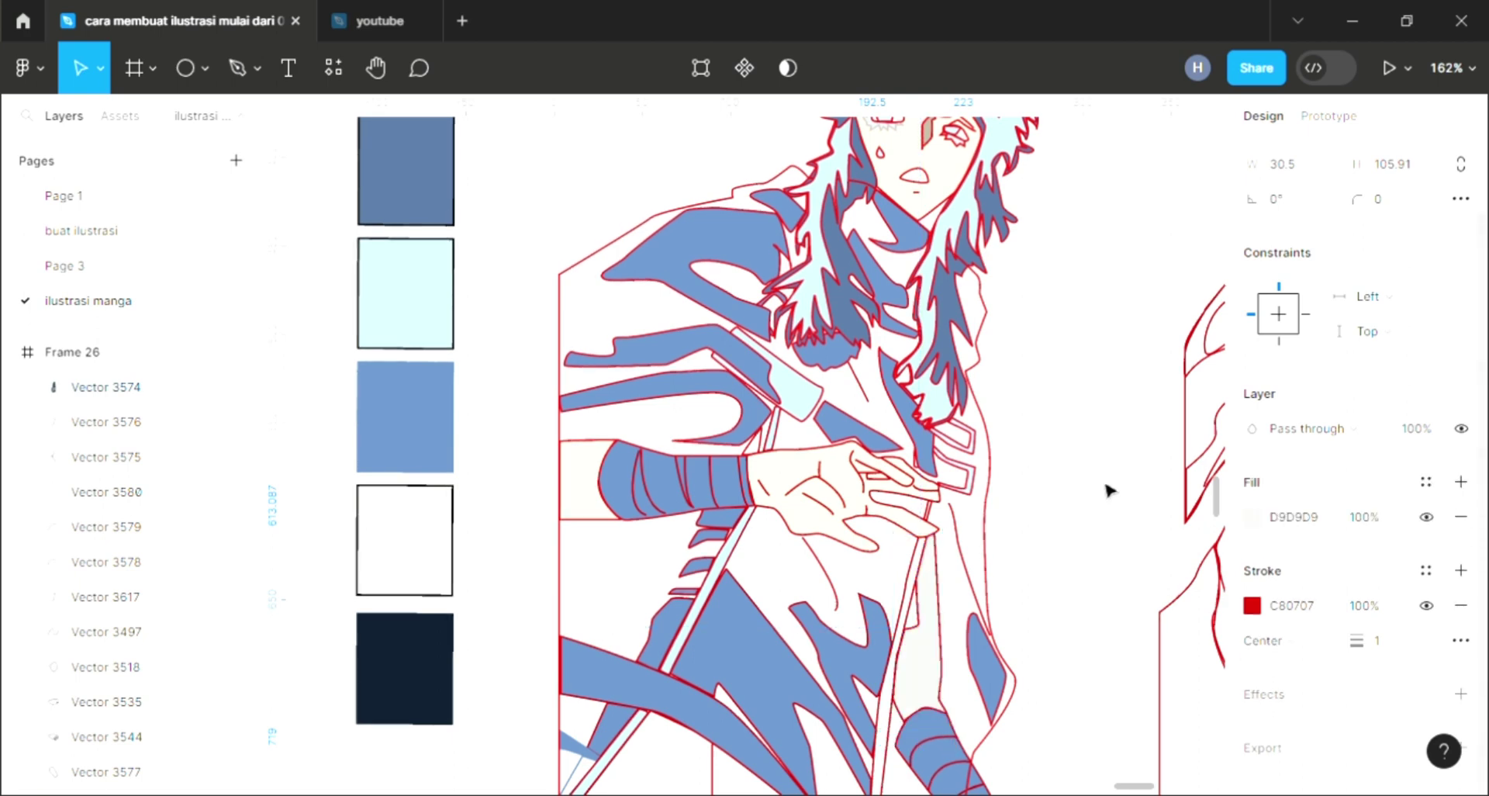
key("i")
left_click(806, 494)
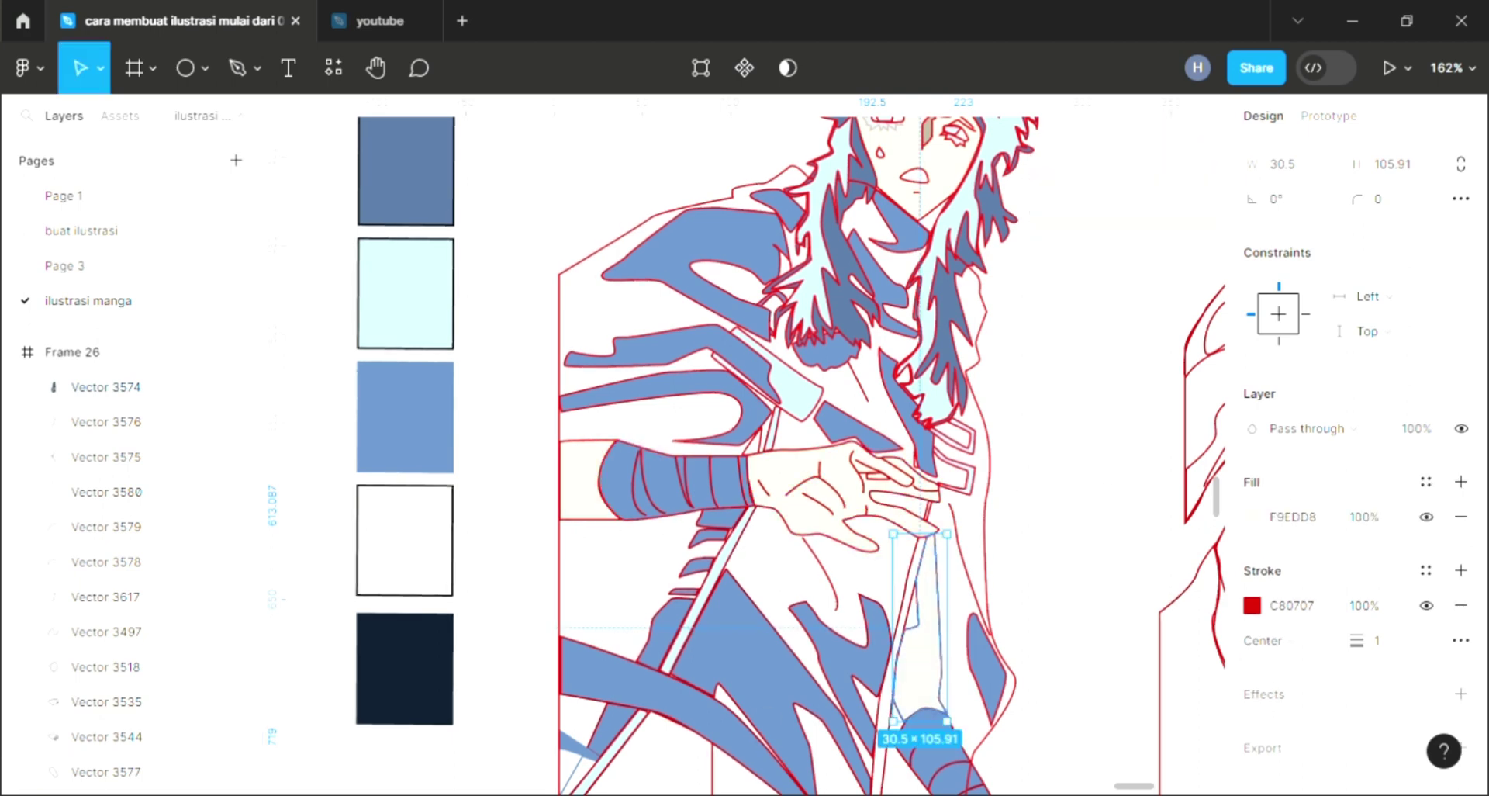
left_click(1027, 499)
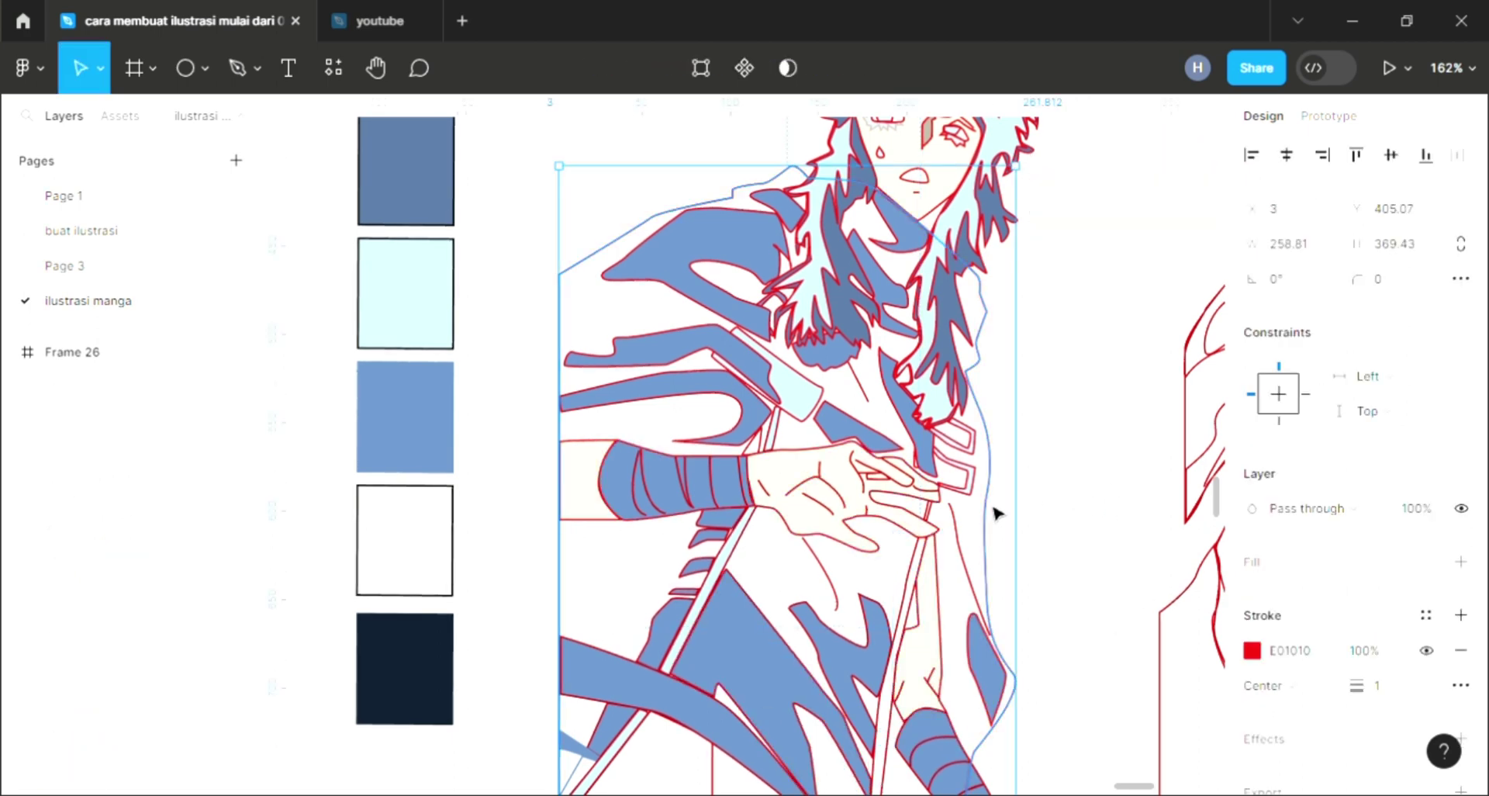
Step: Fill the large coat silhouette with dark blue 516E96 sampled from the swatches, then deselect
scroll(998, 513, "down", 2)
scroll(997, 511, "right", 2)
scroll(997, 512, "up", 1)
left_click(1460, 561)
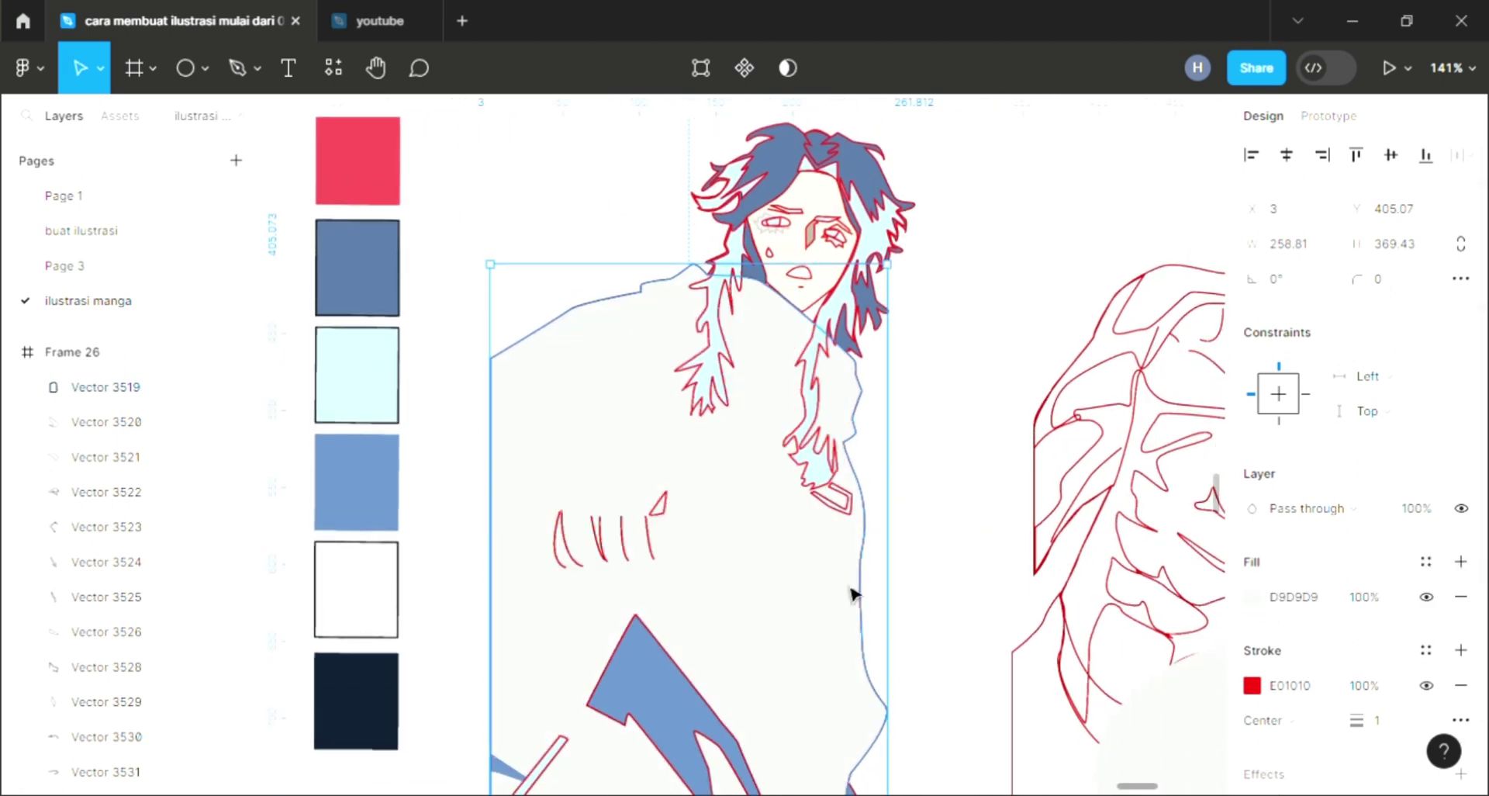
scroll(854, 592, "down", 2)
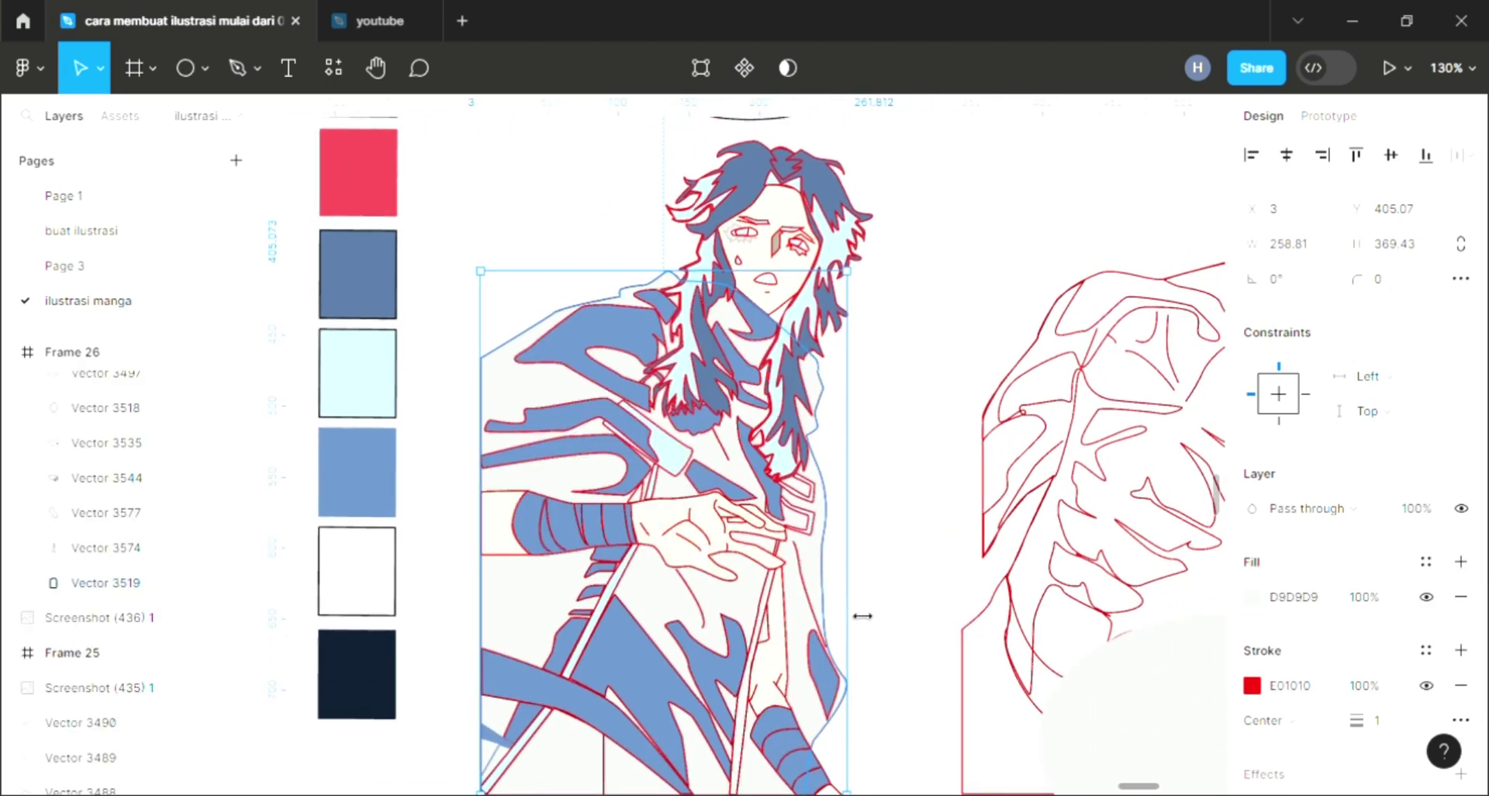
key("i")
left_click(788, 399)
left_click(953, 288)
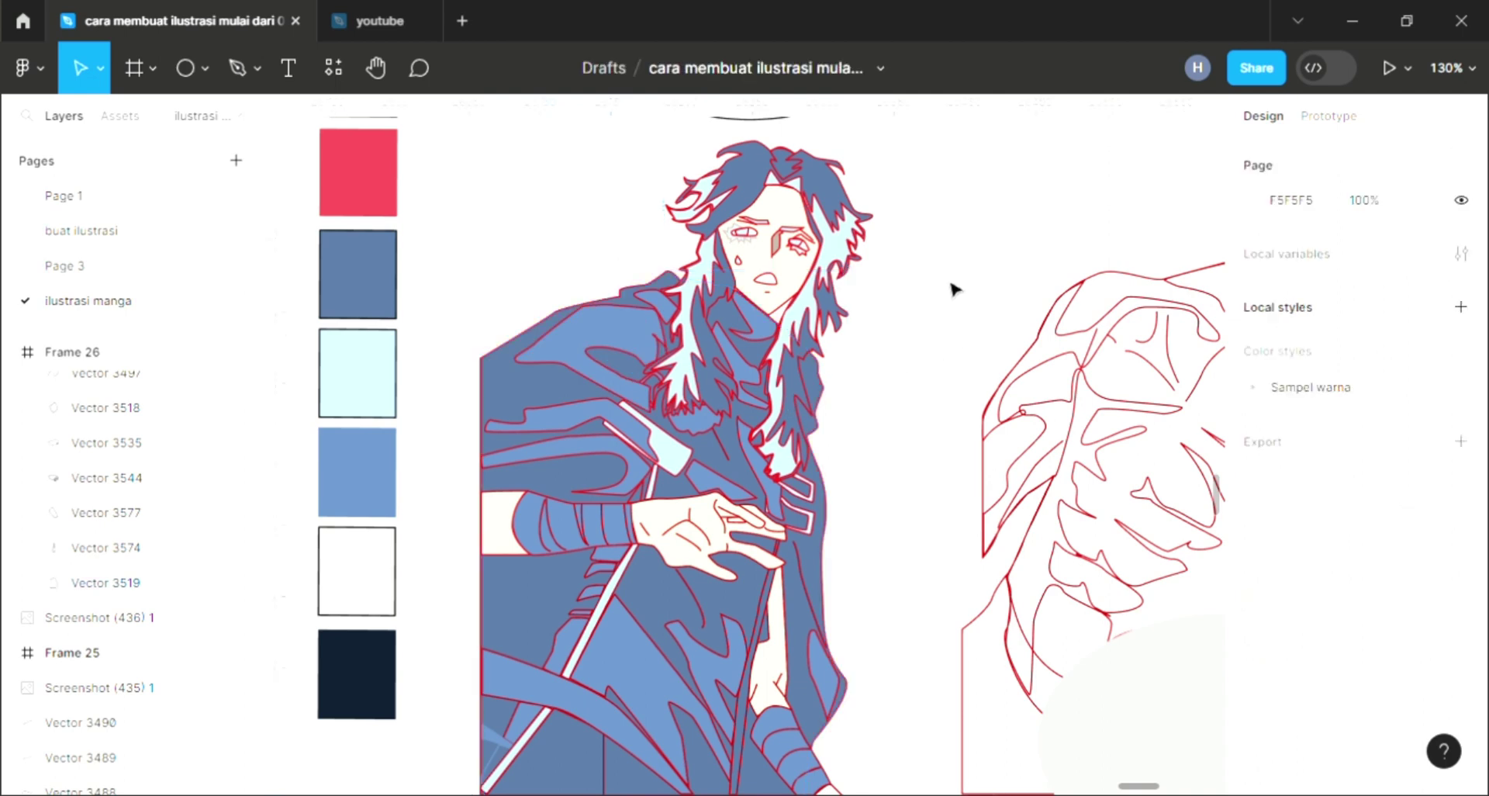
scroll(834, 421, "down", 2)
scroll(835, 421, "up", 3)
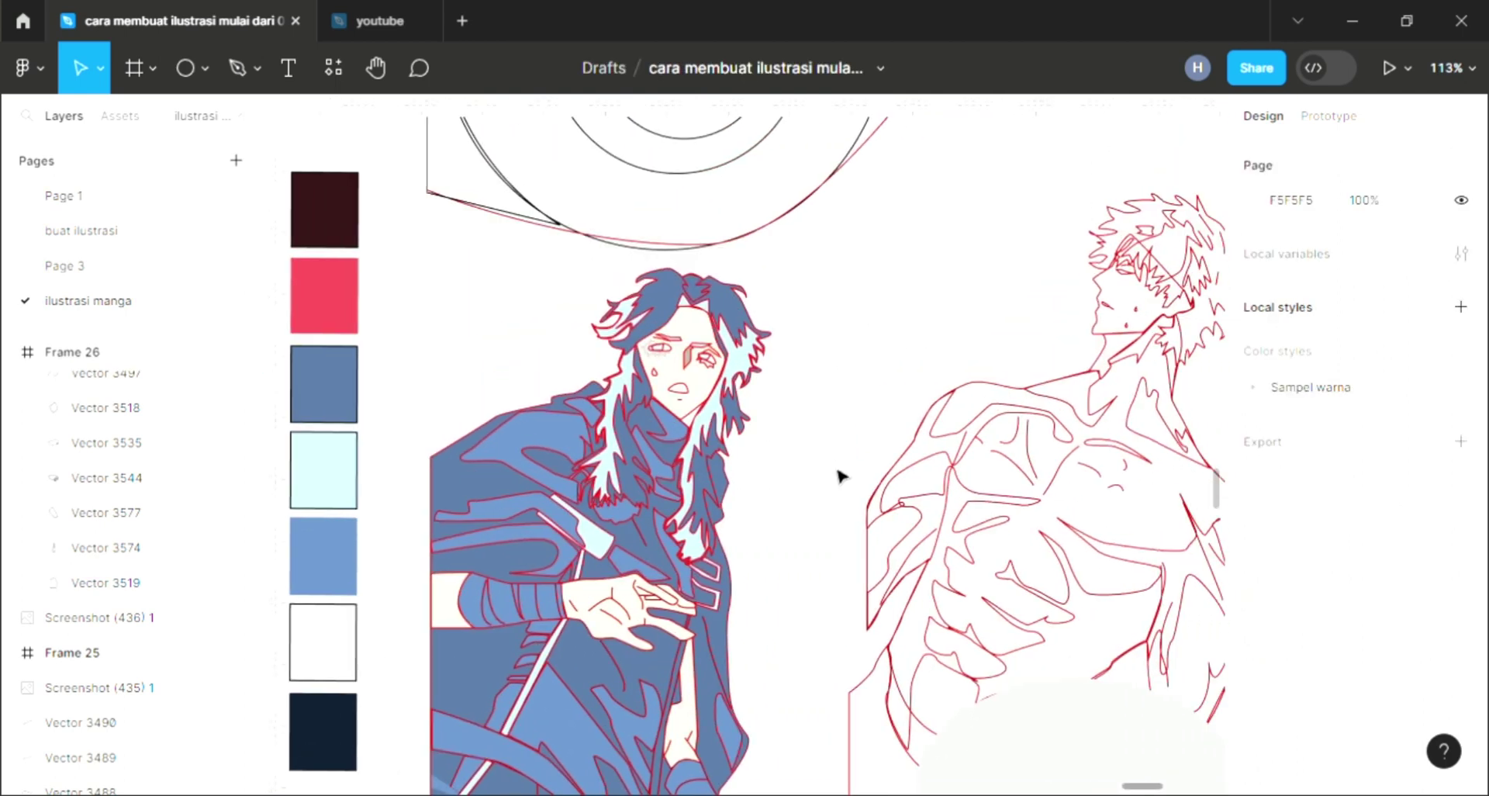
scroll(680, 369, "down", 2)
Step: Try adding a fill to the right figure's hair shapes, pasting onto a smaller head shape
scroll(873, 402, "right", 2)
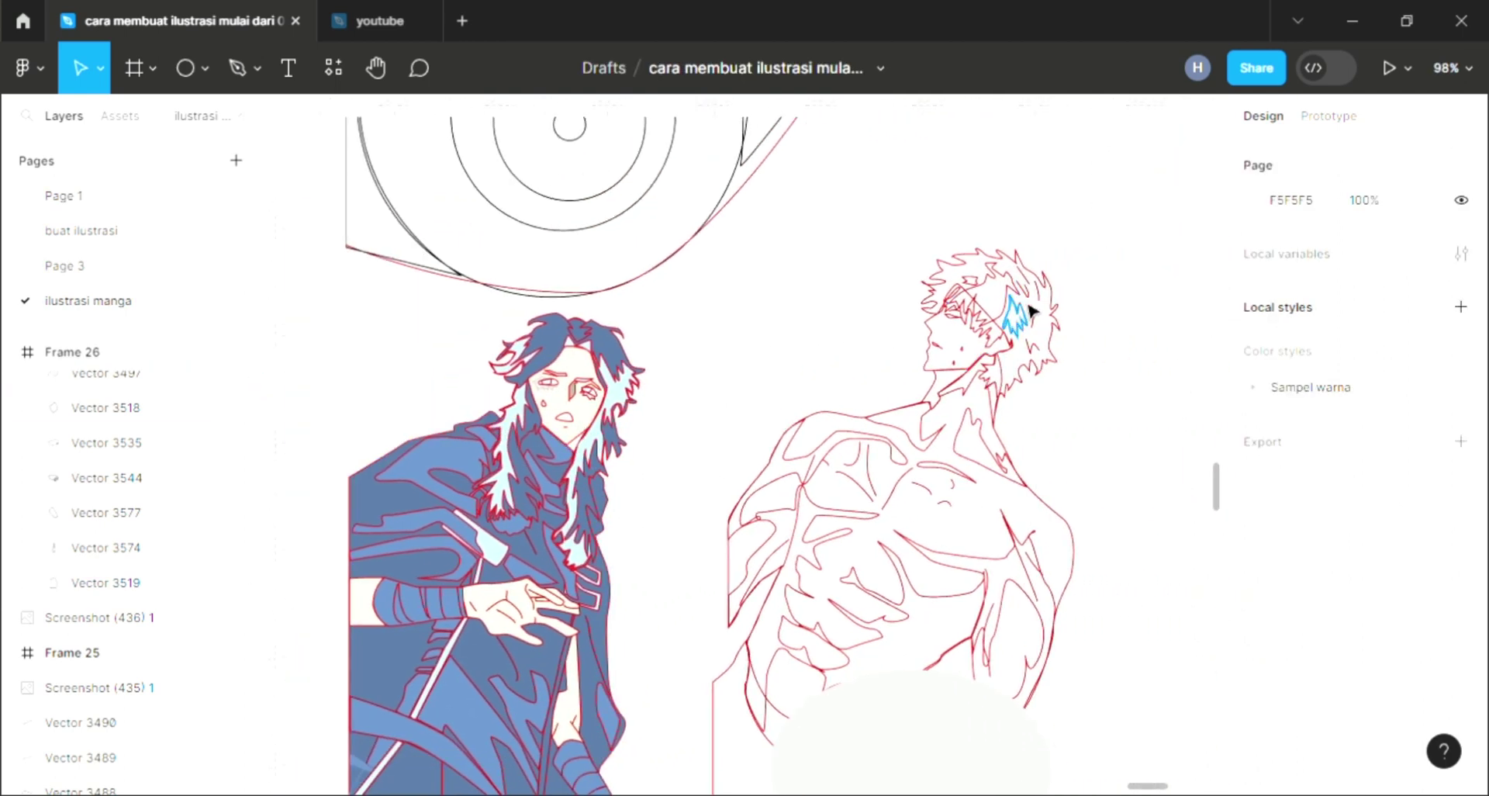
left_click(1015, 308)
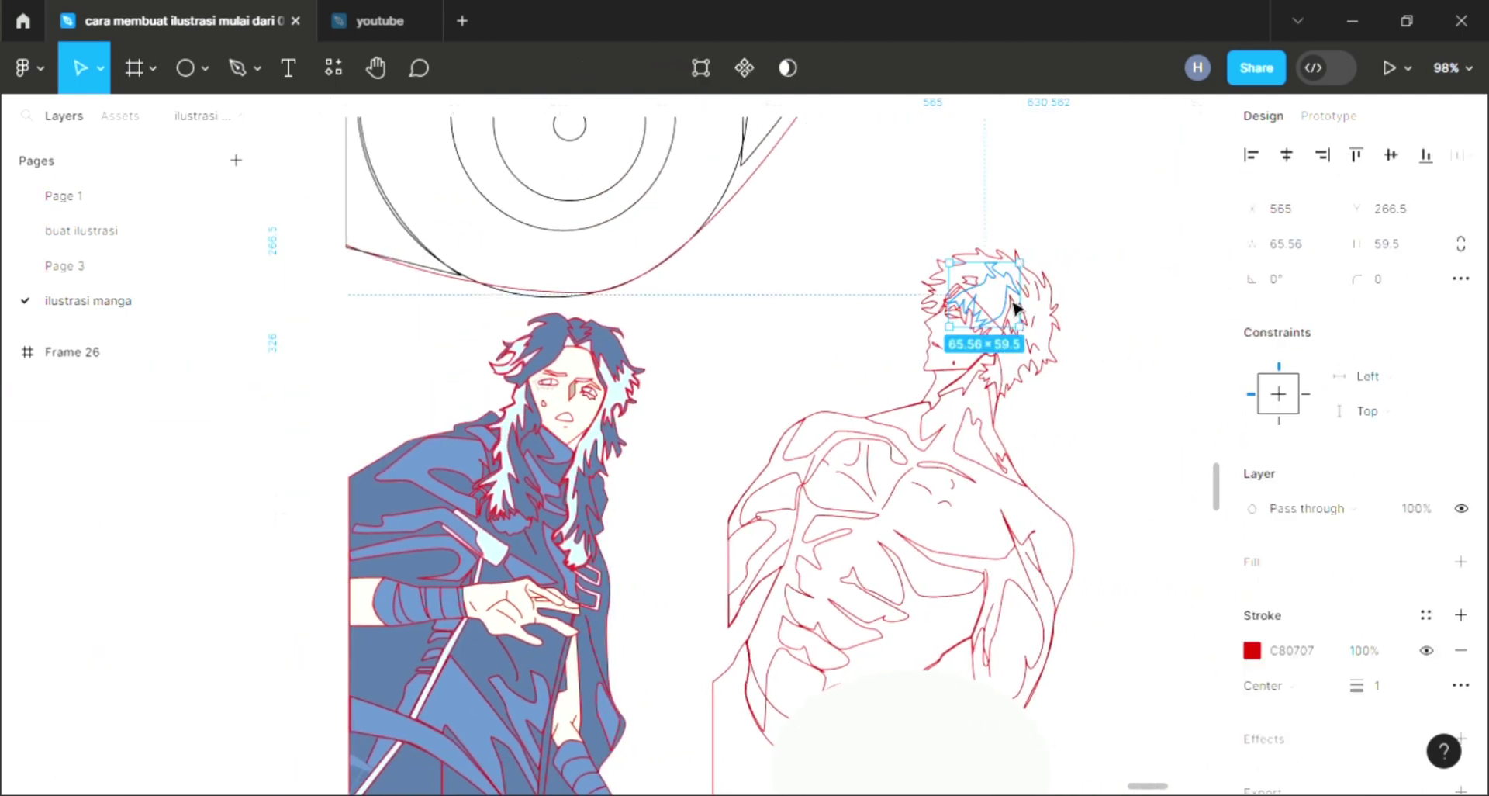
left_click(1461, 561)
scroll(1046, 500, "down", 1)
scroll(1046, 505, "left", 3)
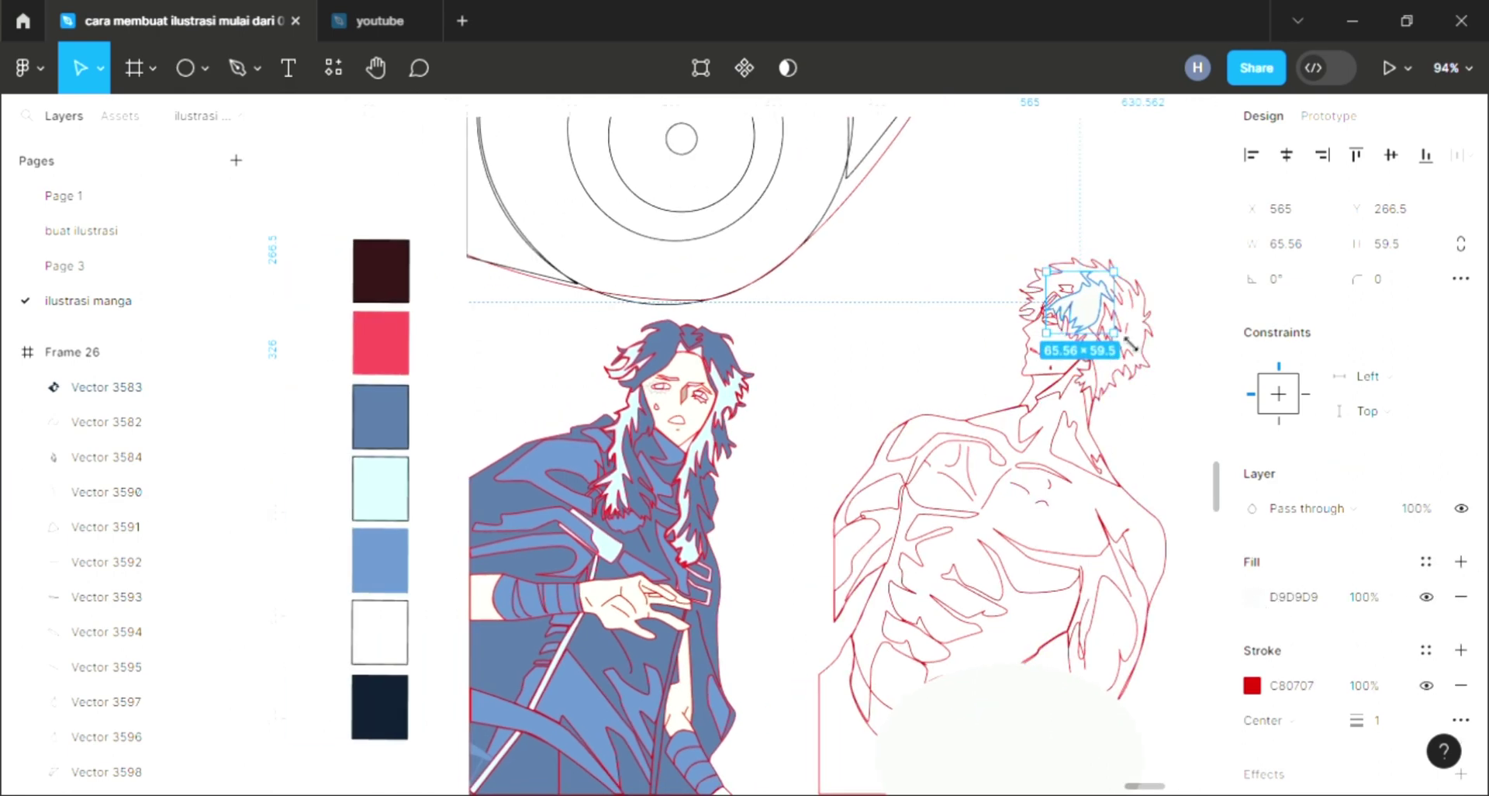
left_click(1133, 309)
left_click(1117, 326)
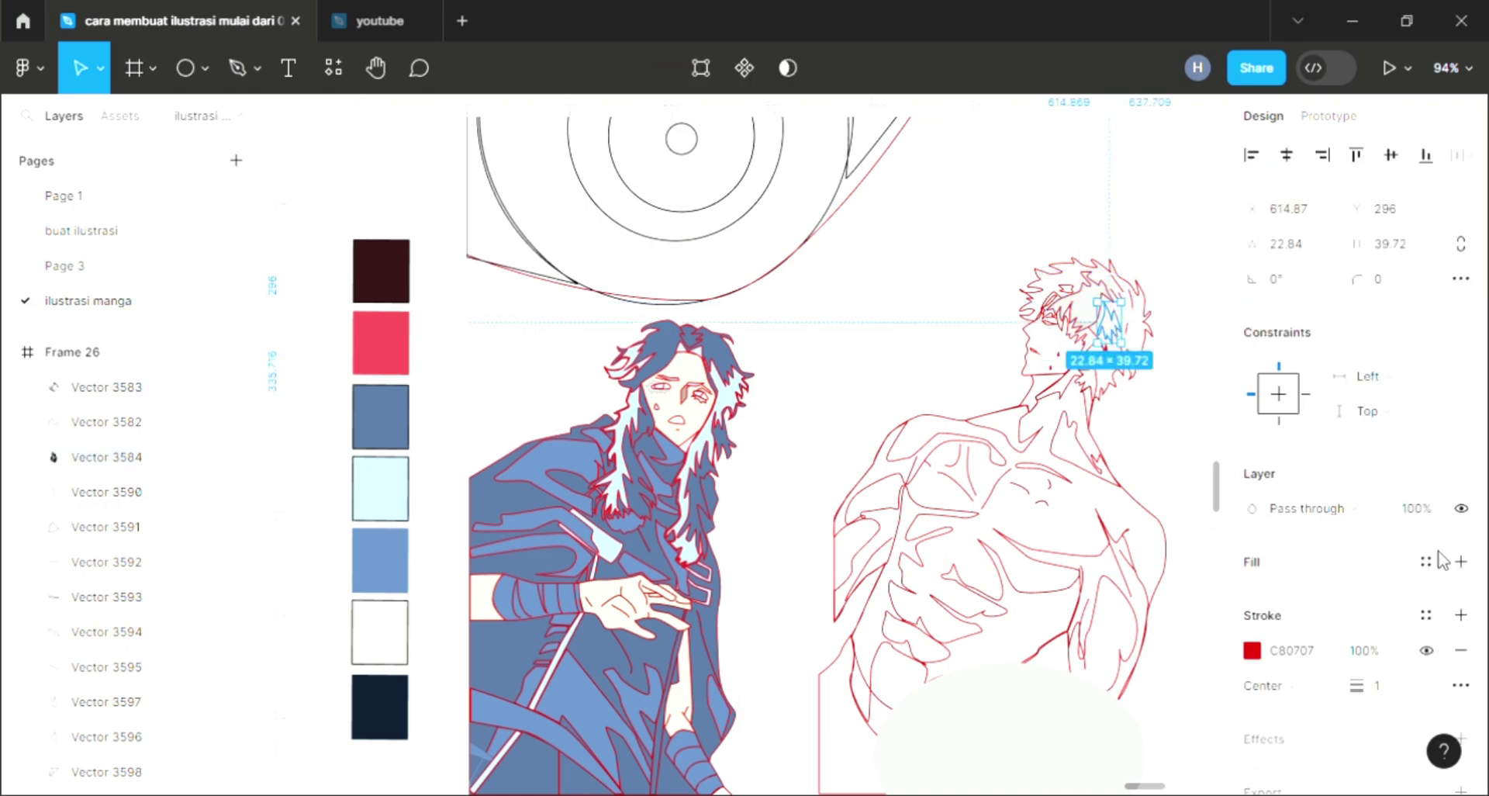
key("ctrl+v")
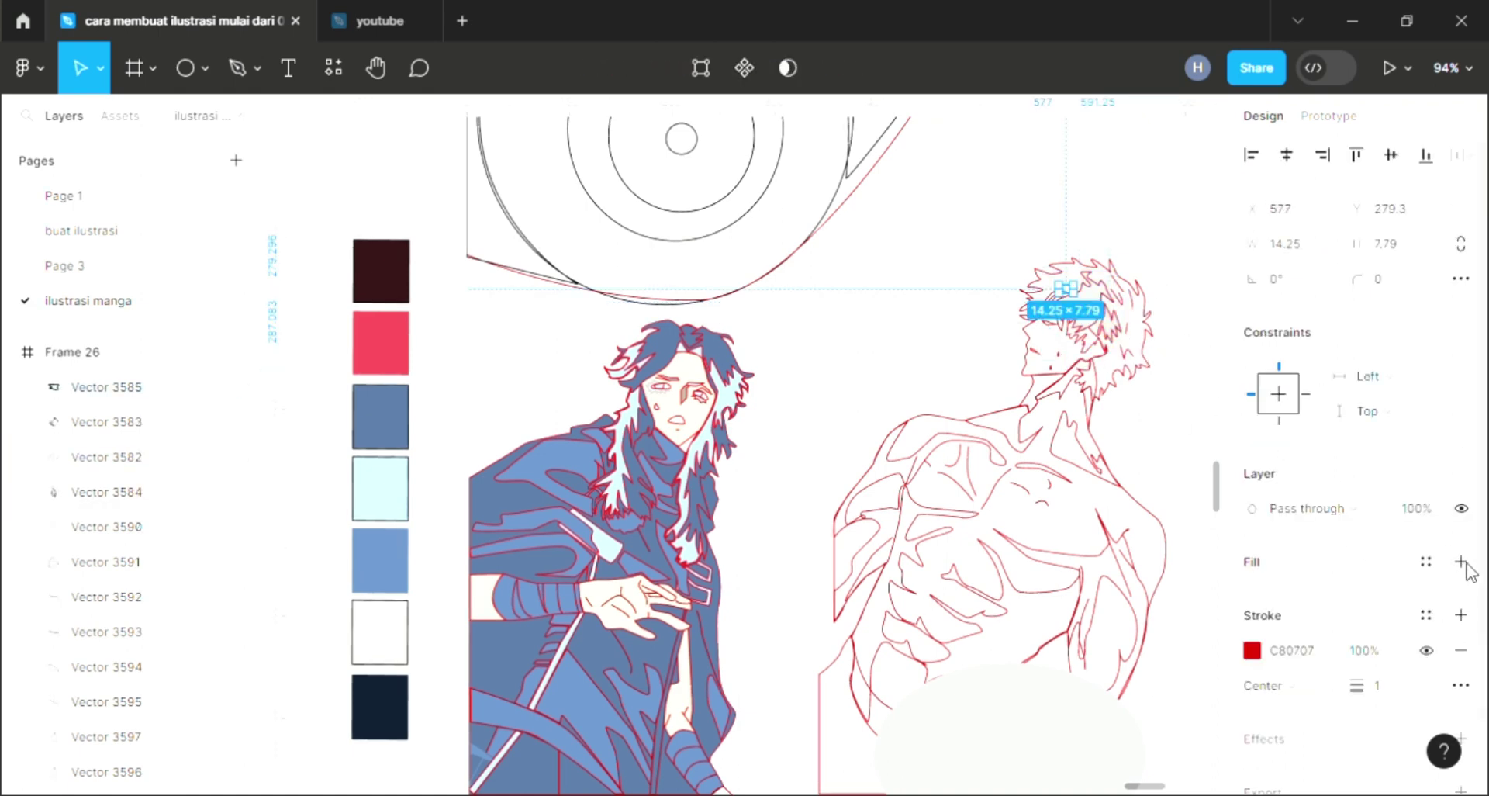
left_click(1130, 403)
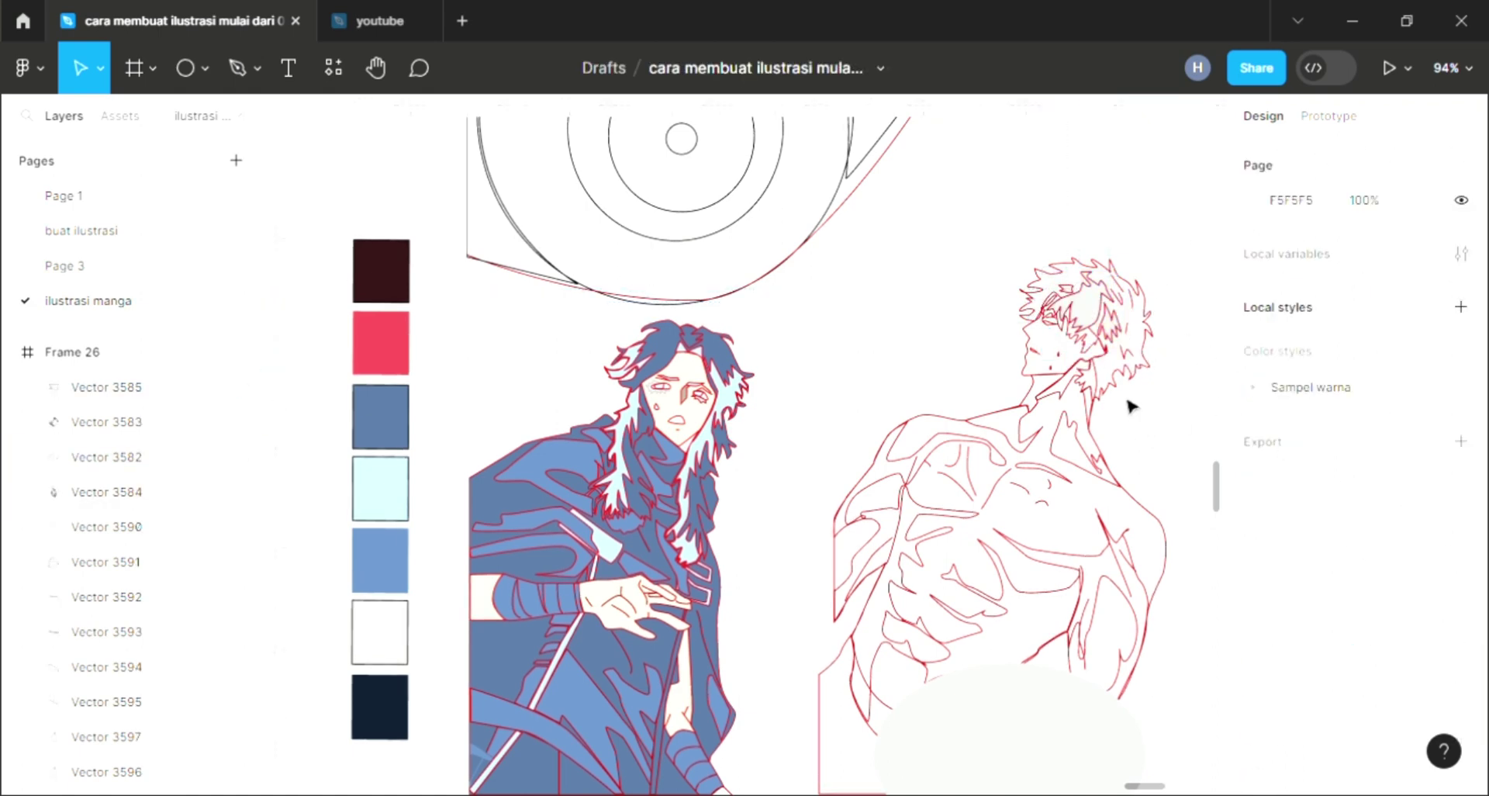
Step: Fill the right character's hair with dark maroon 321416 sampled from the swatch
left_click(1059, 304)
left_click(1460, 561)
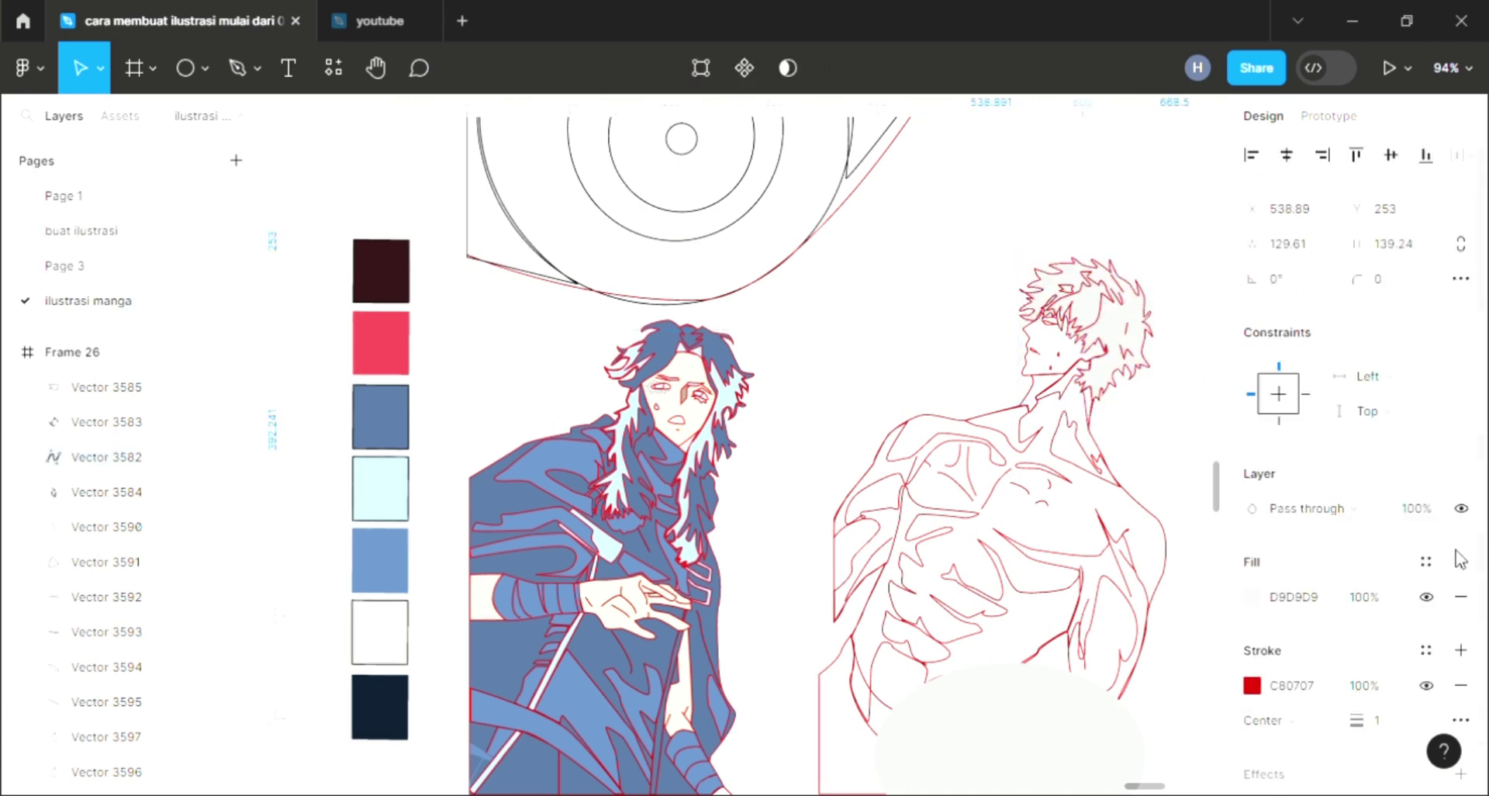
key("i")
left_click(379, 288)
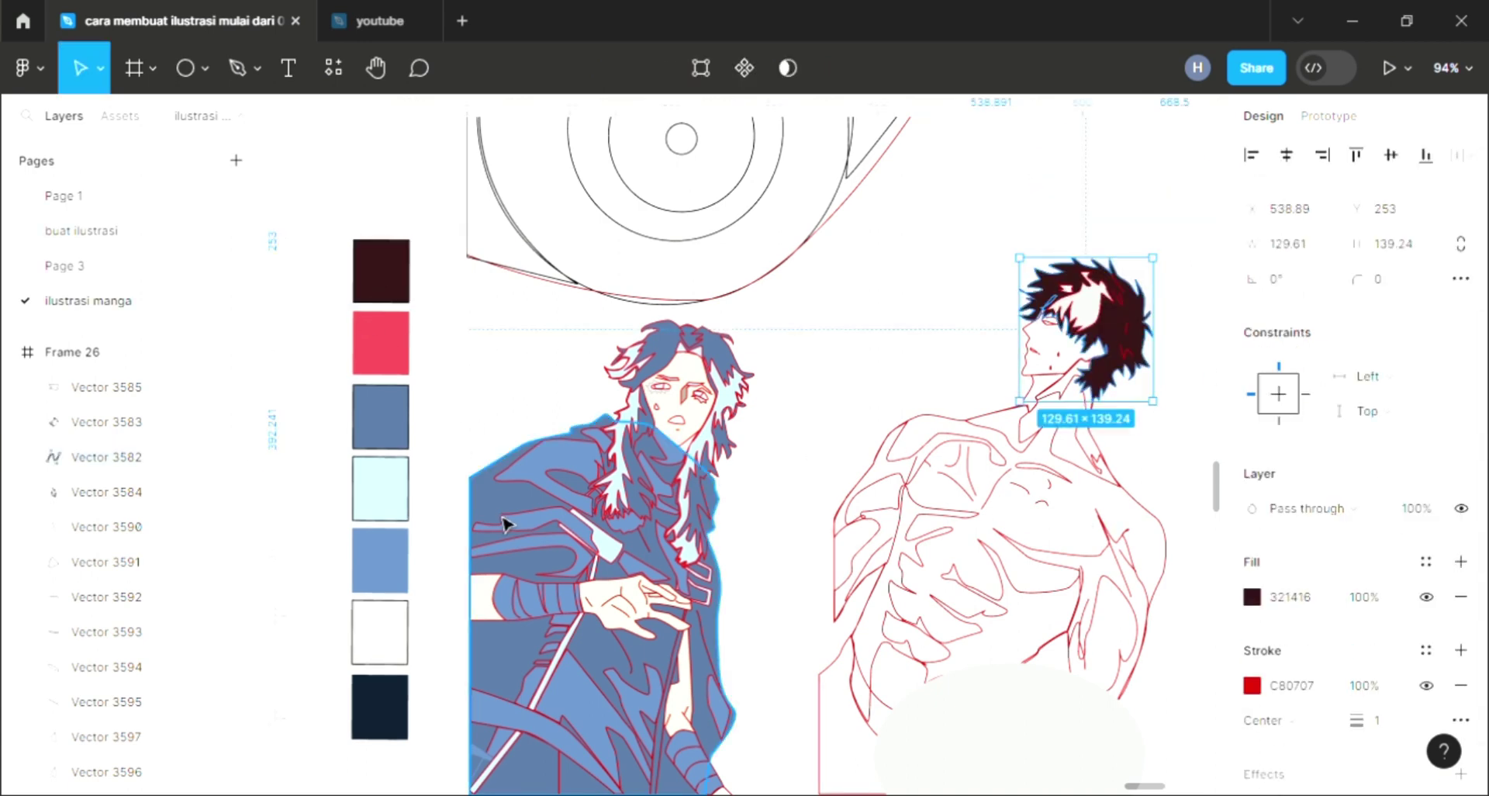
key("Escape")
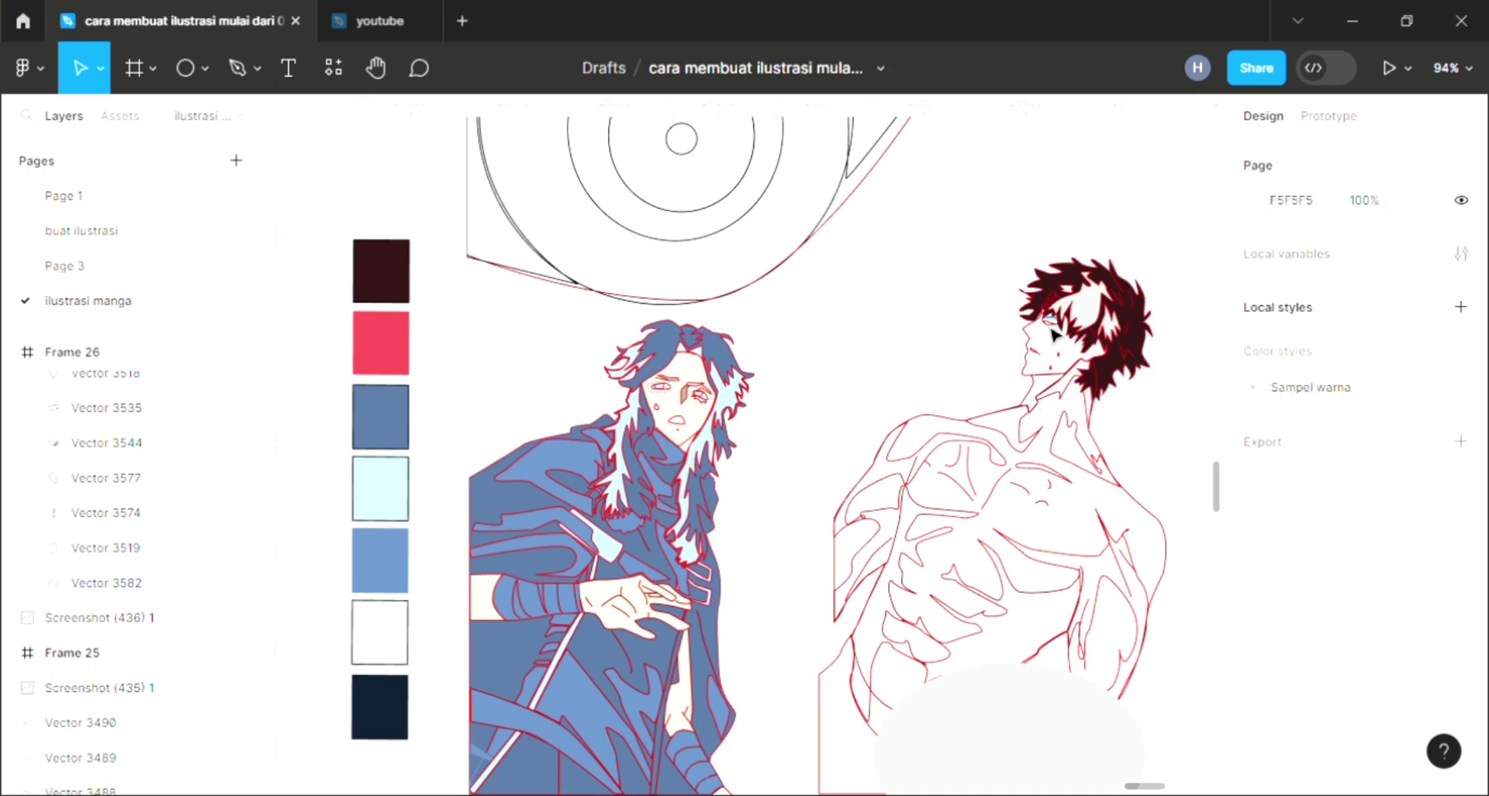
Step: Fill the right character's face with the left character's skin tone
left_click(1051, 324)
key("i")
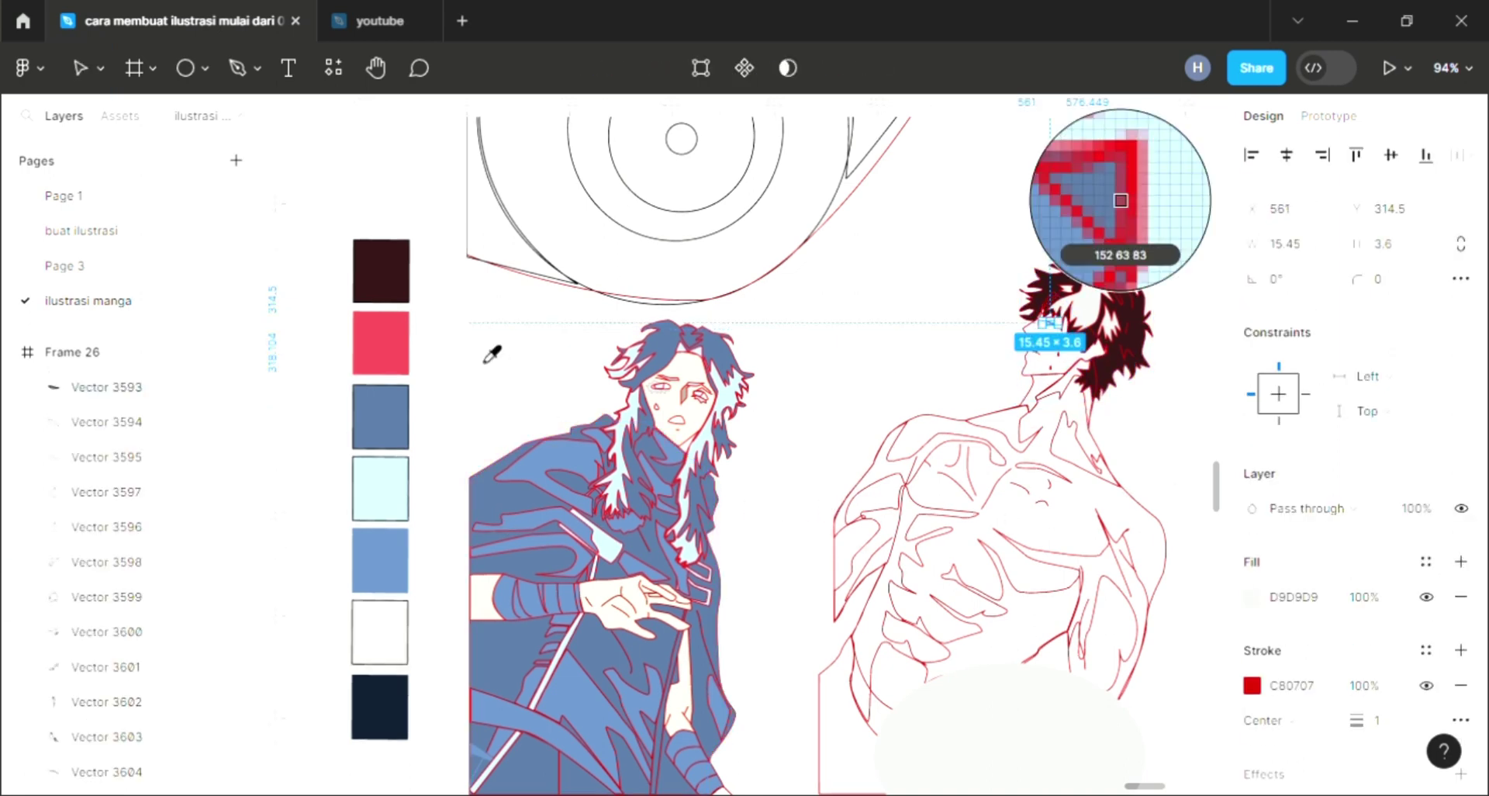
key("Escape")
left_click(810, 344)
left_click(1053, 372)
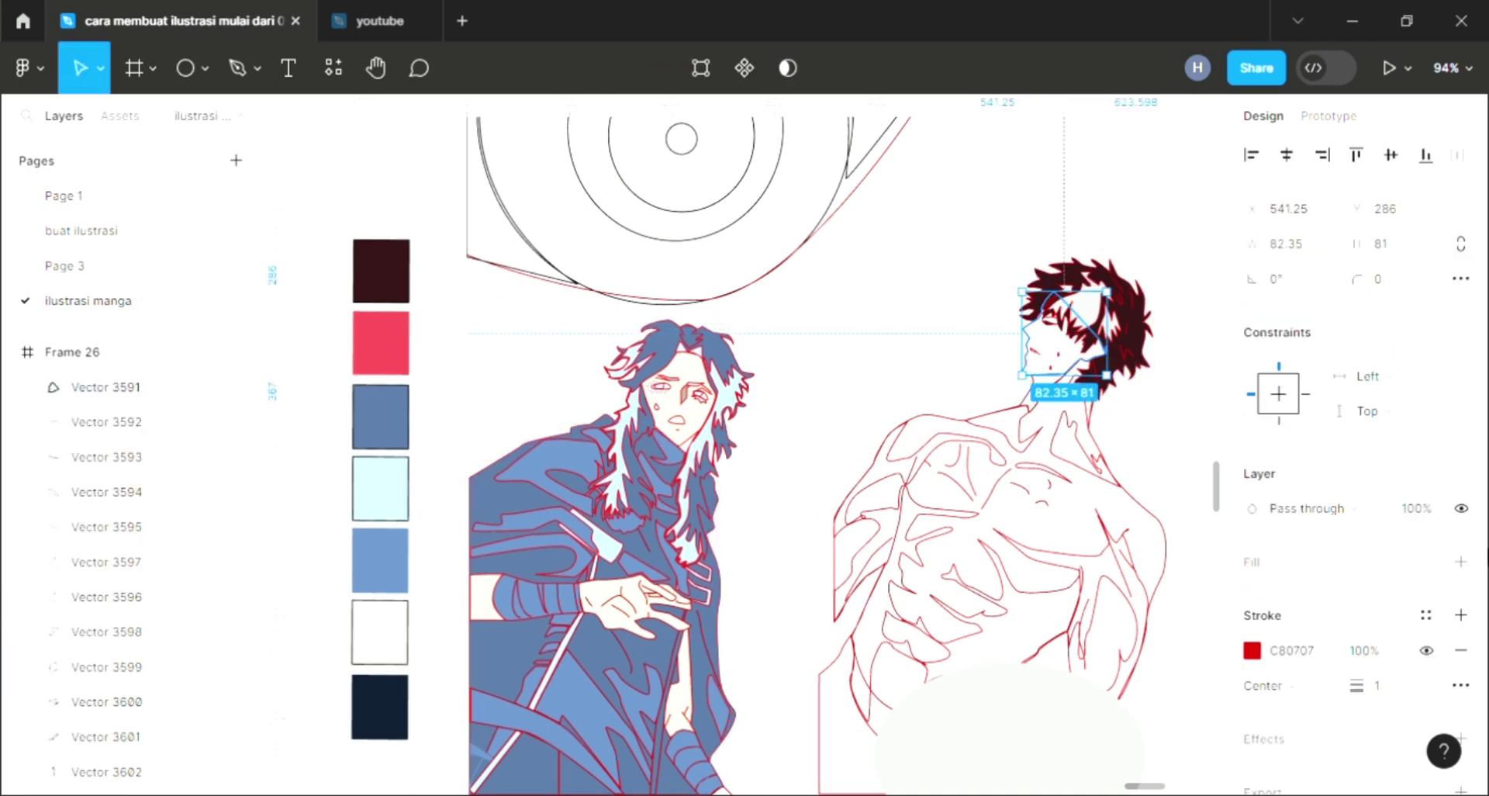
left_click(1461, 561)
key("i")
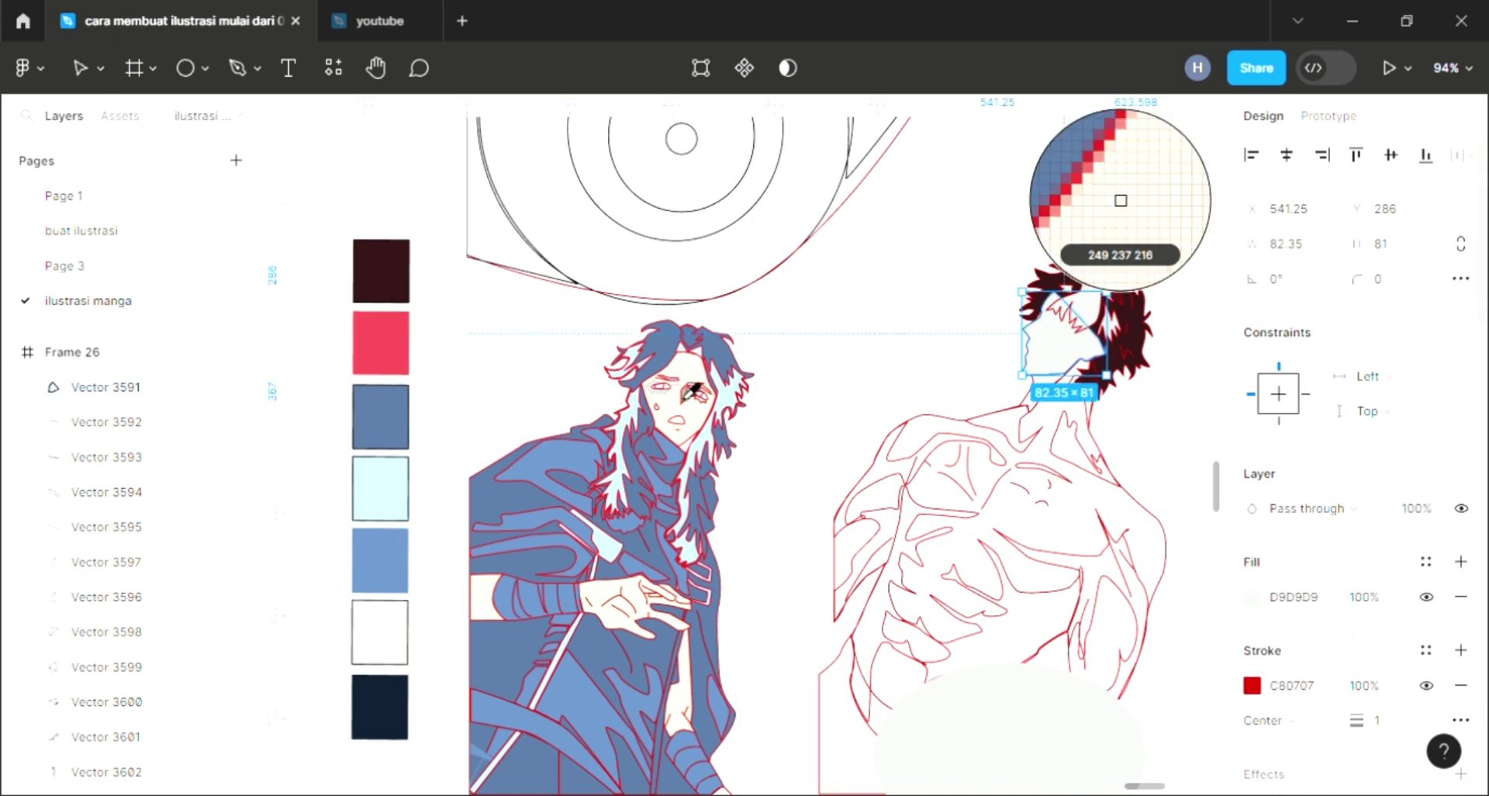
left_click(1097, 172)
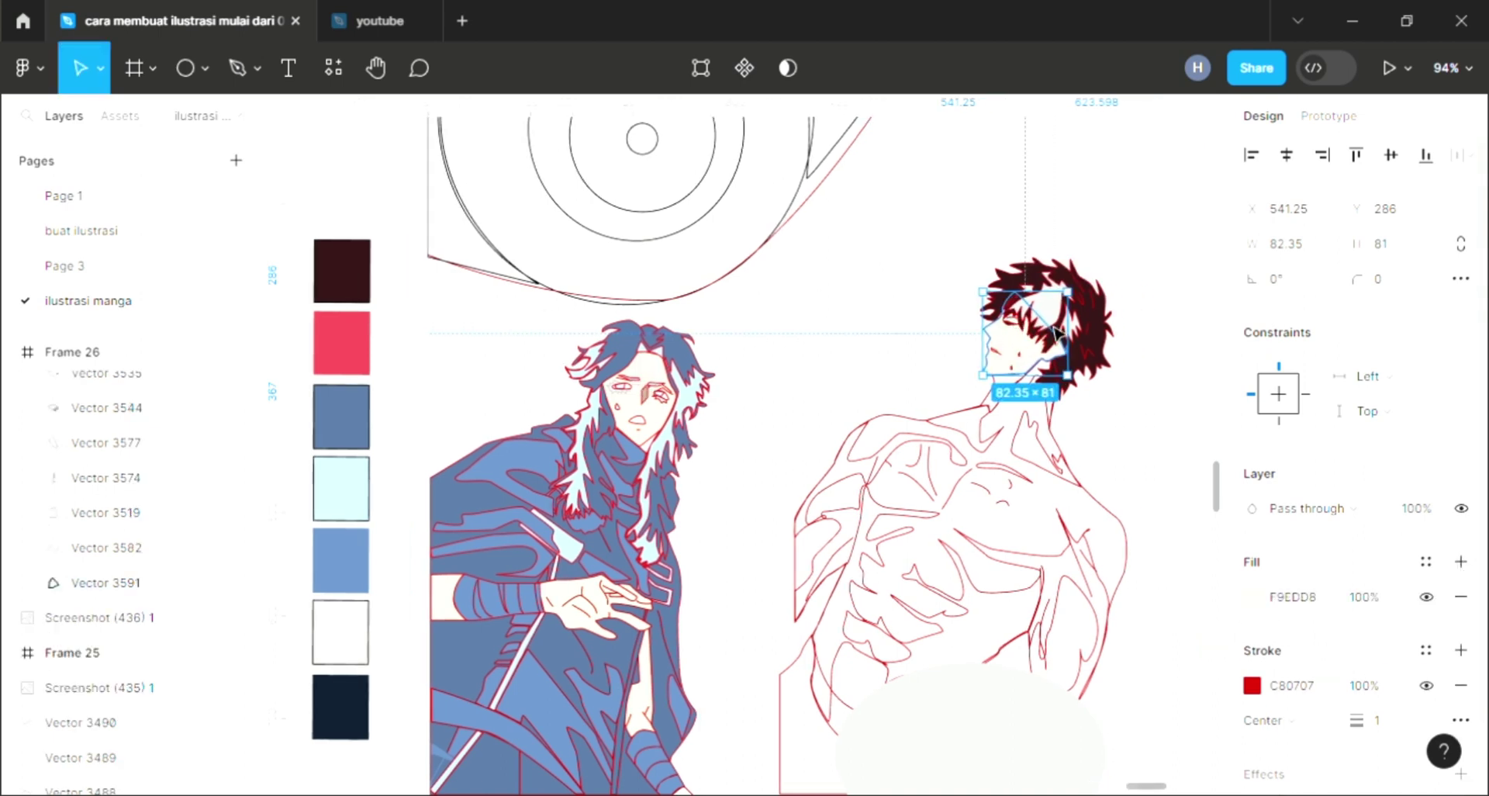
Step: Fill the two sweat drops on the face with light blue
scroll(992, 405, "up", 5)
left_click(981, 393)
left_click(960, 426, "shift")
left_click(1461, 615)
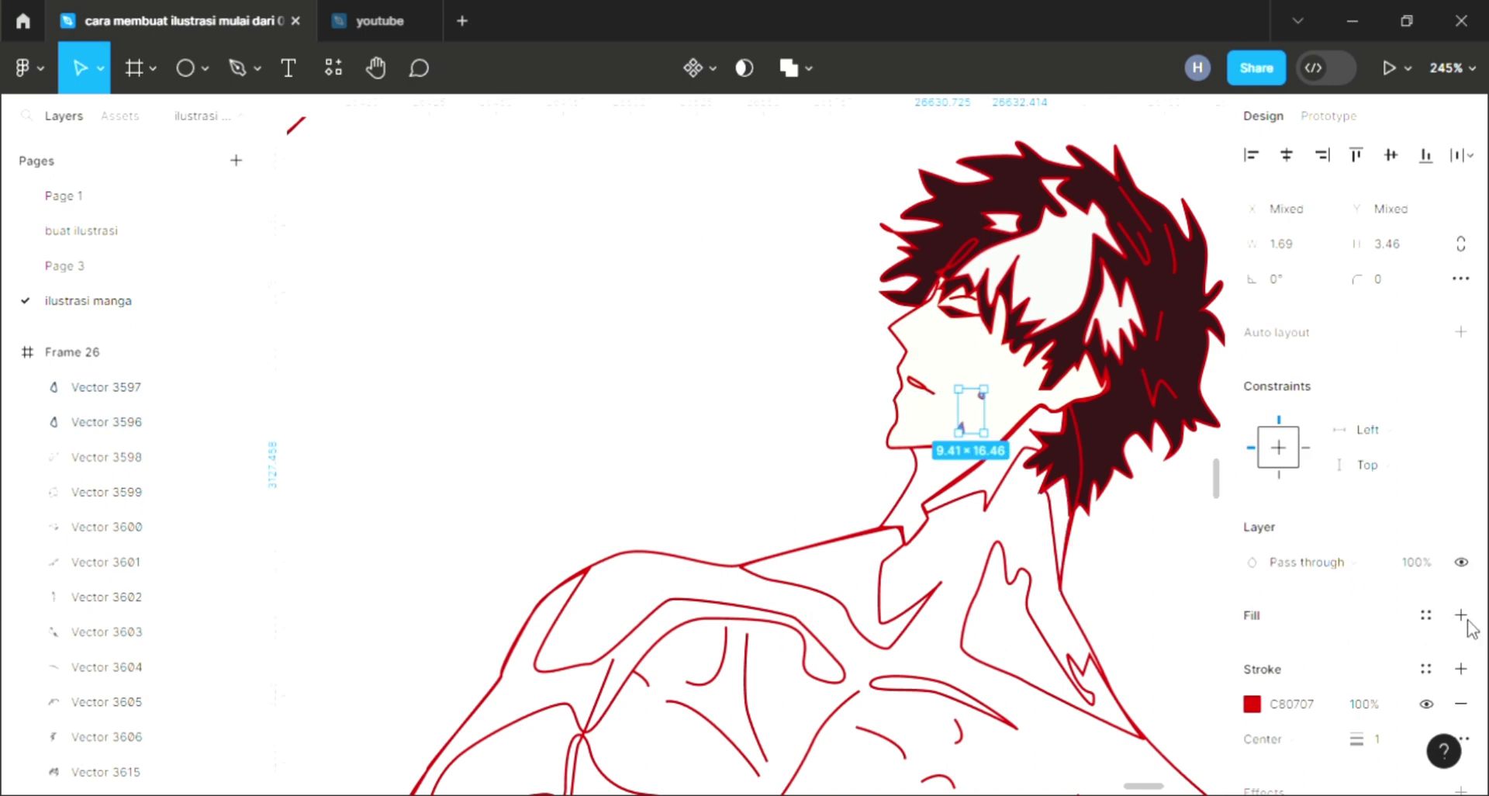
scroll(760, 449, "down", 3)
key("i")
left_click(619, 469)
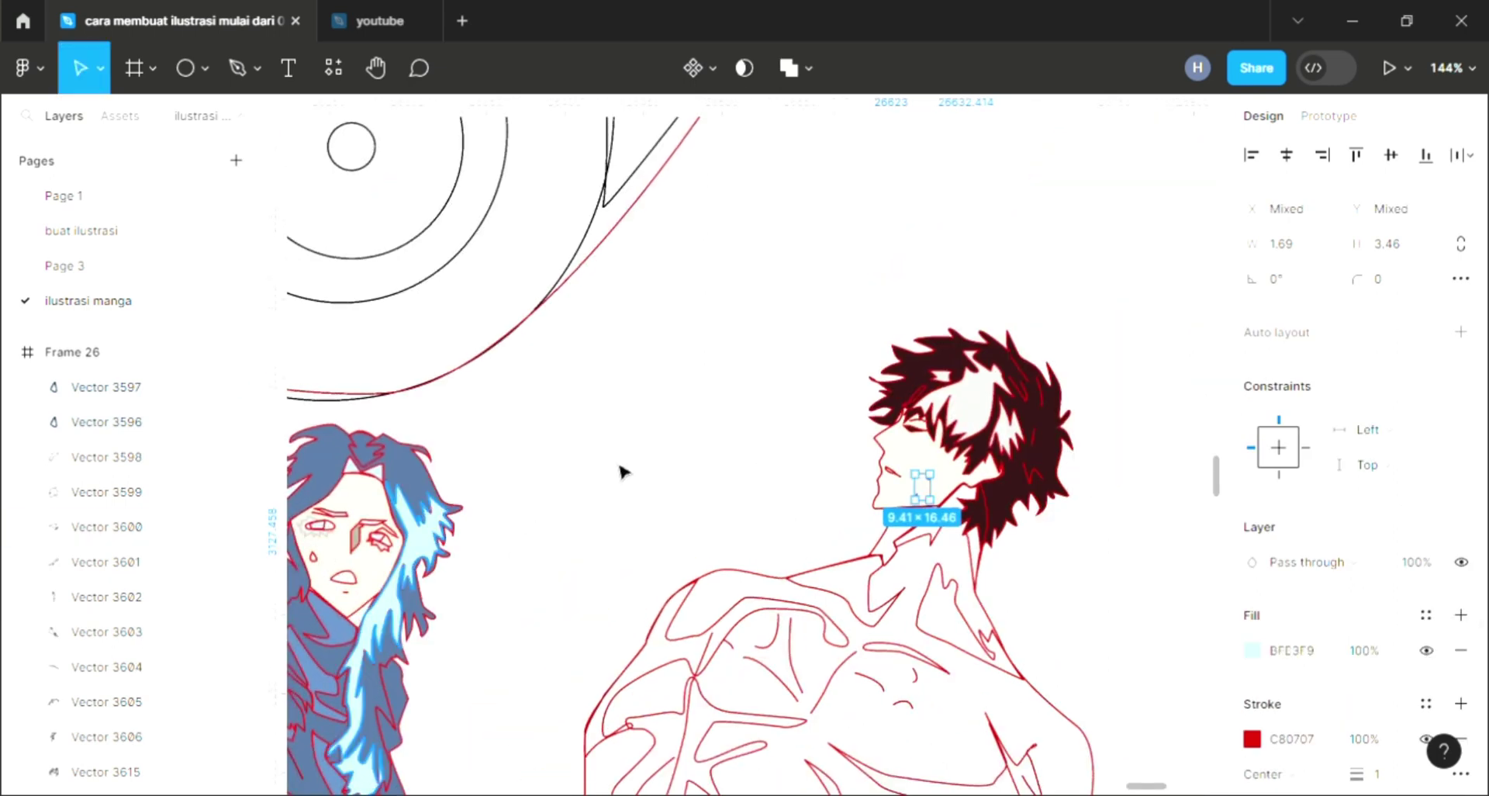
key("Escape")
Step: Fill the neck shadow with the dark hair colour
left_click(926, 549)
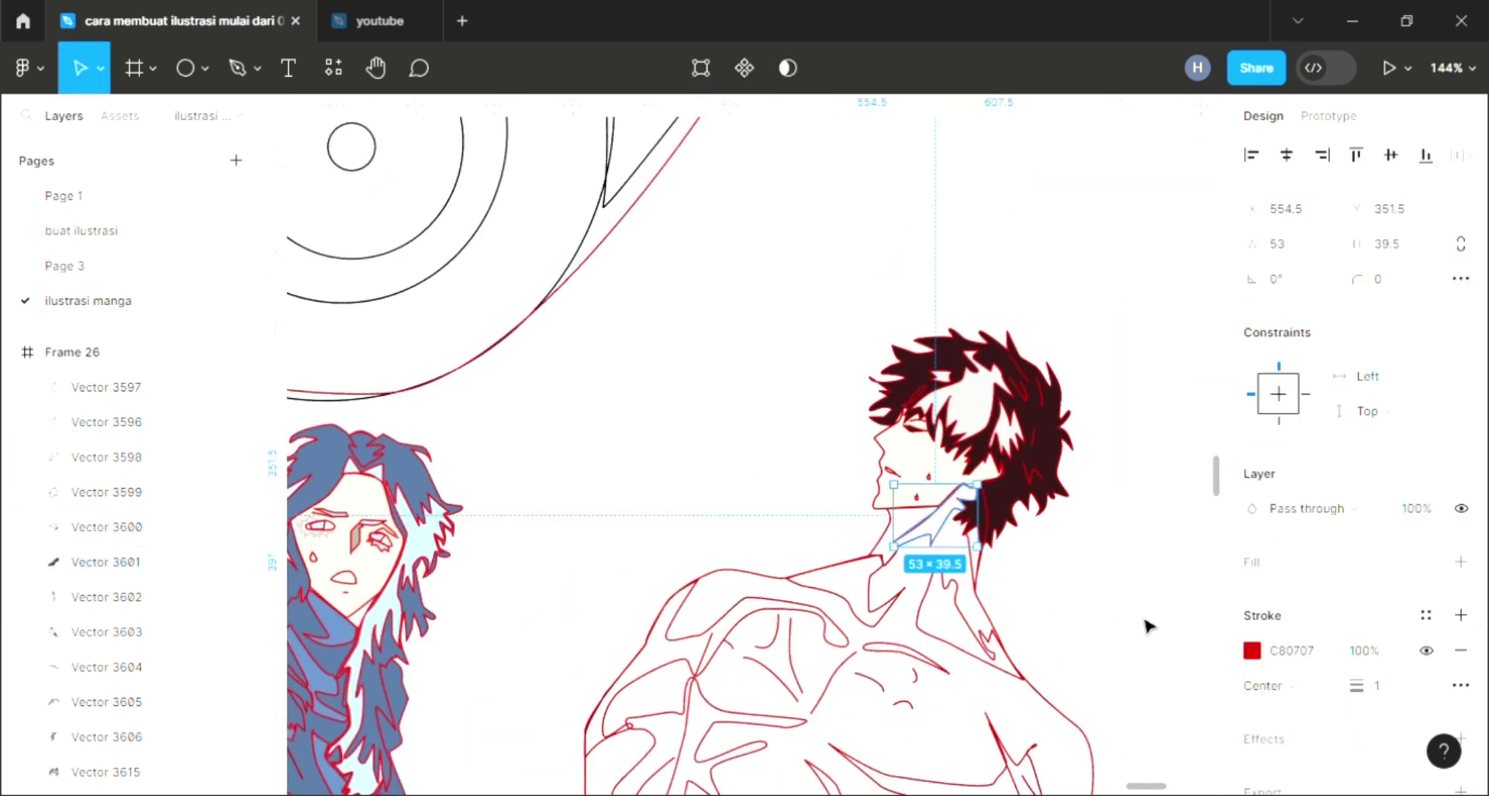
key("Escape")
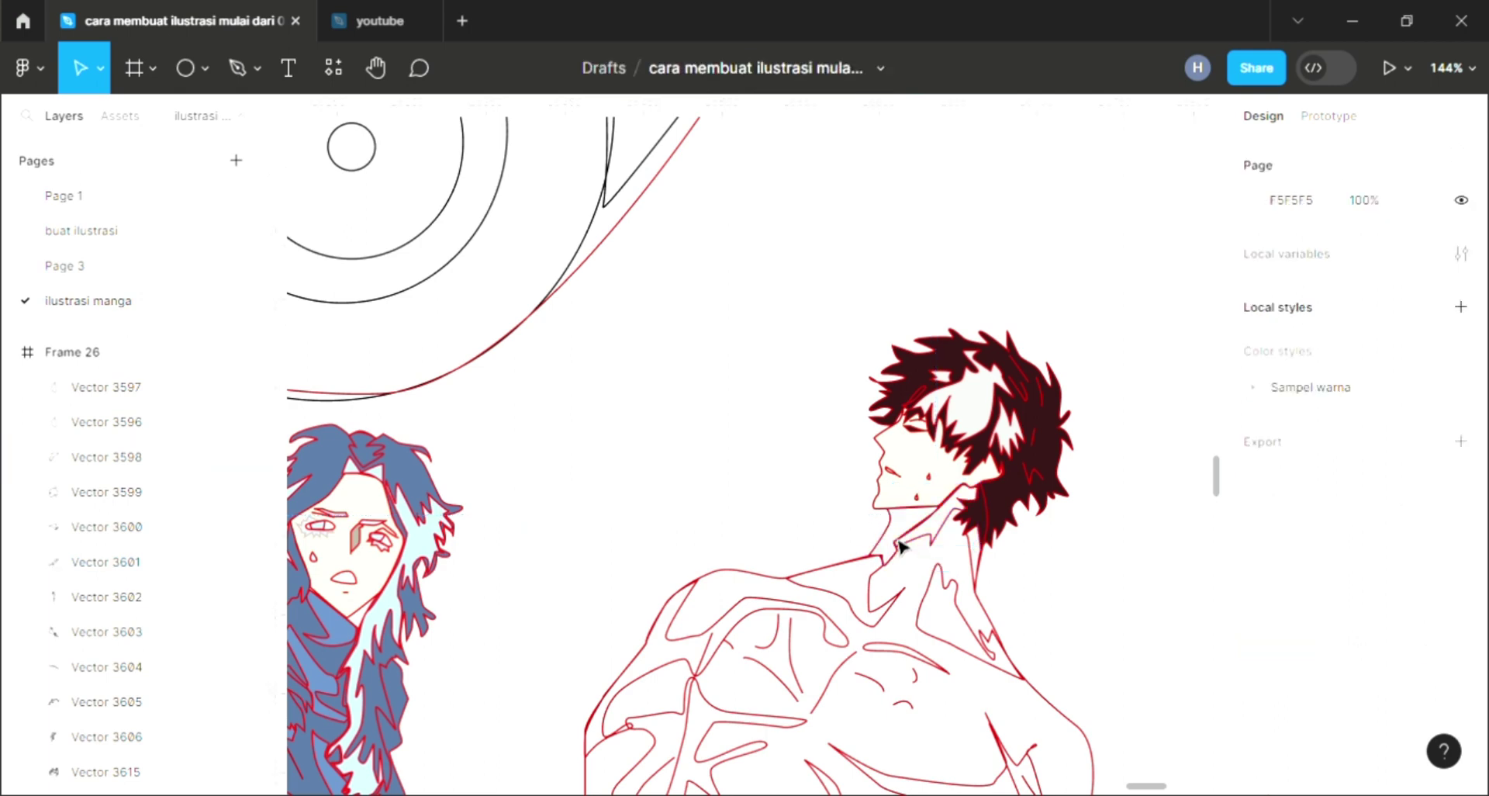
left_click(900, 547)
left_click(1461, 561)
key("i")
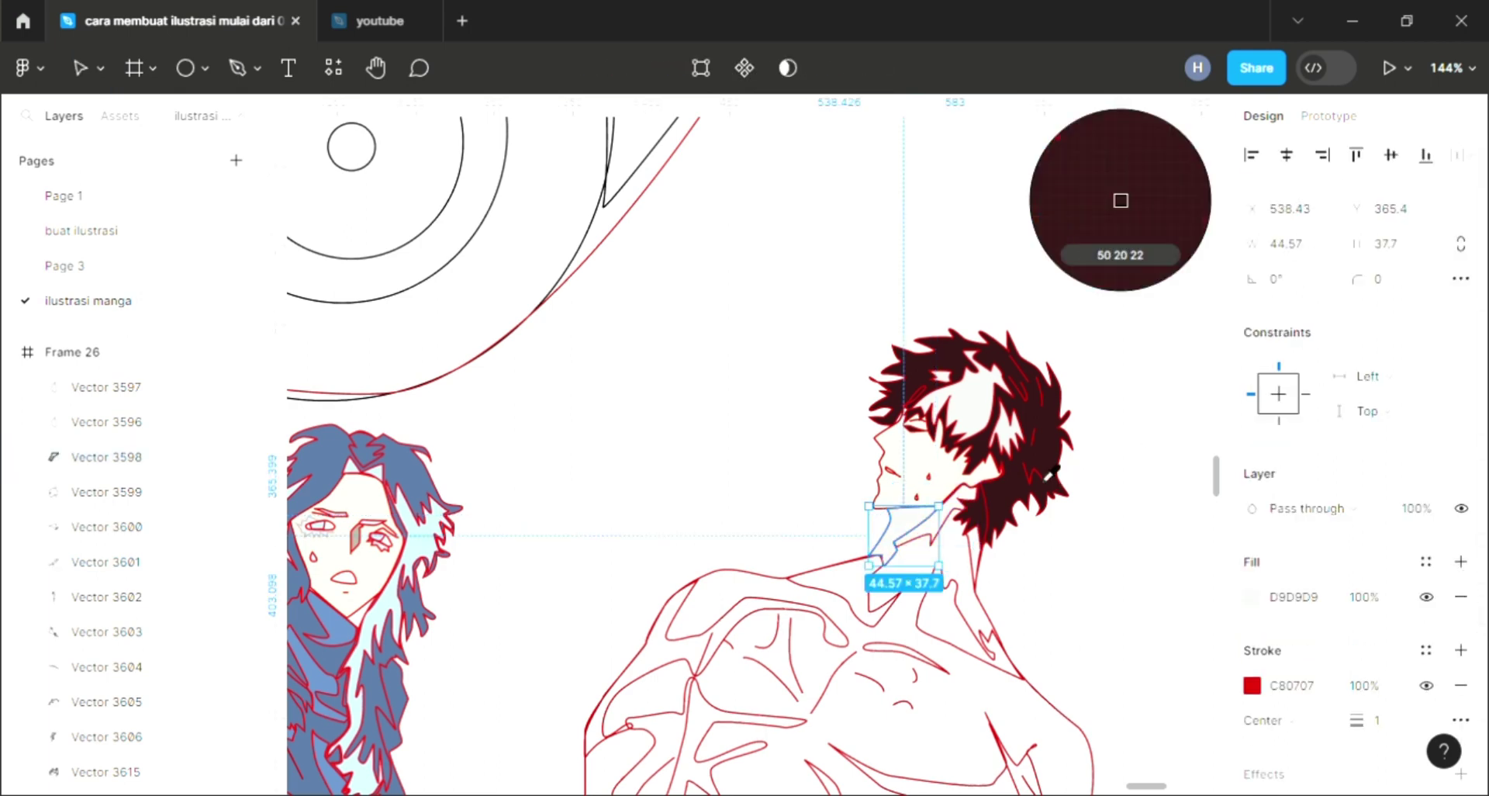
left_click(1032, 473)
Step: Fill the neck shape with a slightly warmer version of the face skin tone
left_click(974, 575)
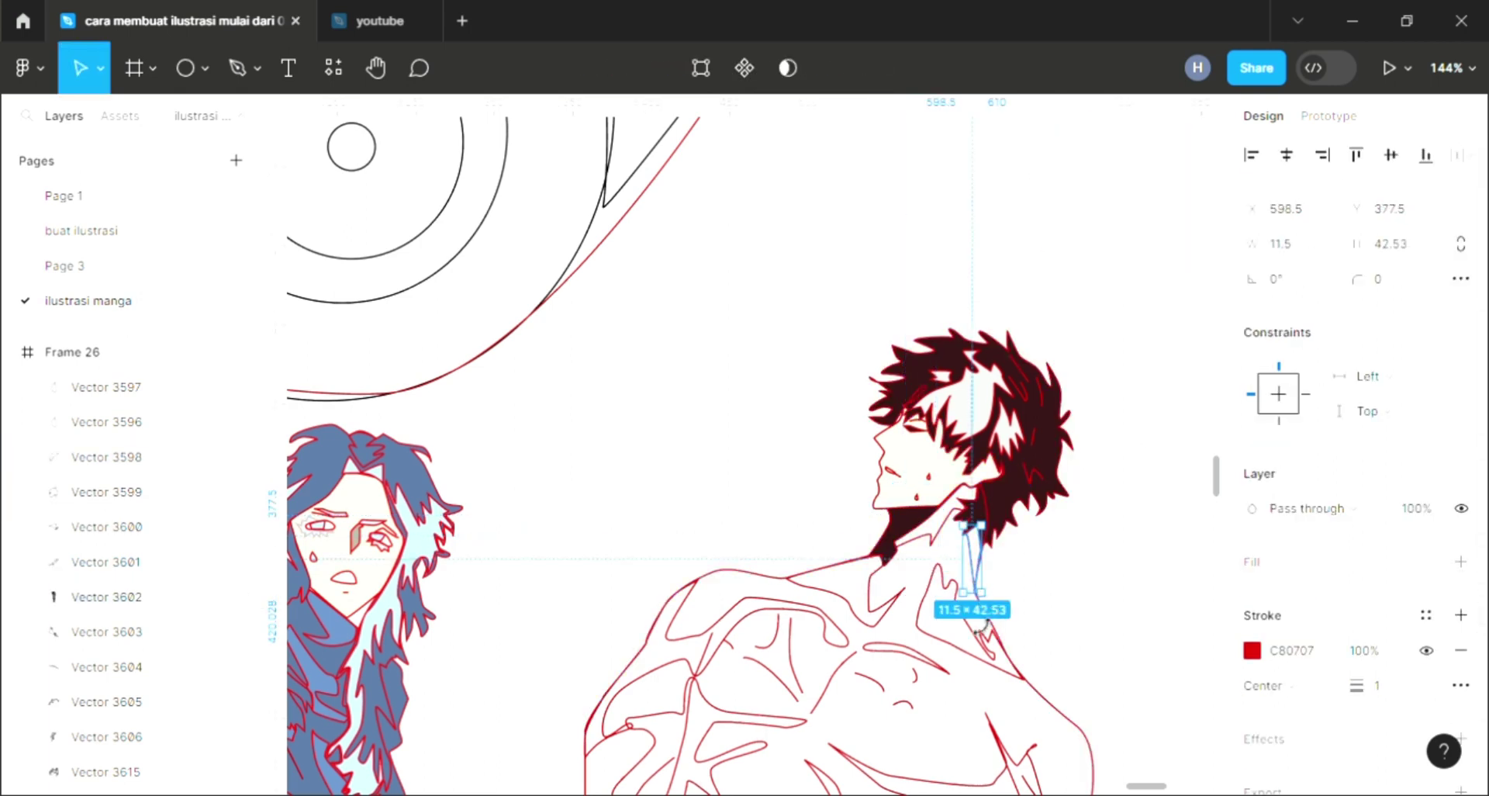
left_click(105, 562)
left_click(1460, 560)
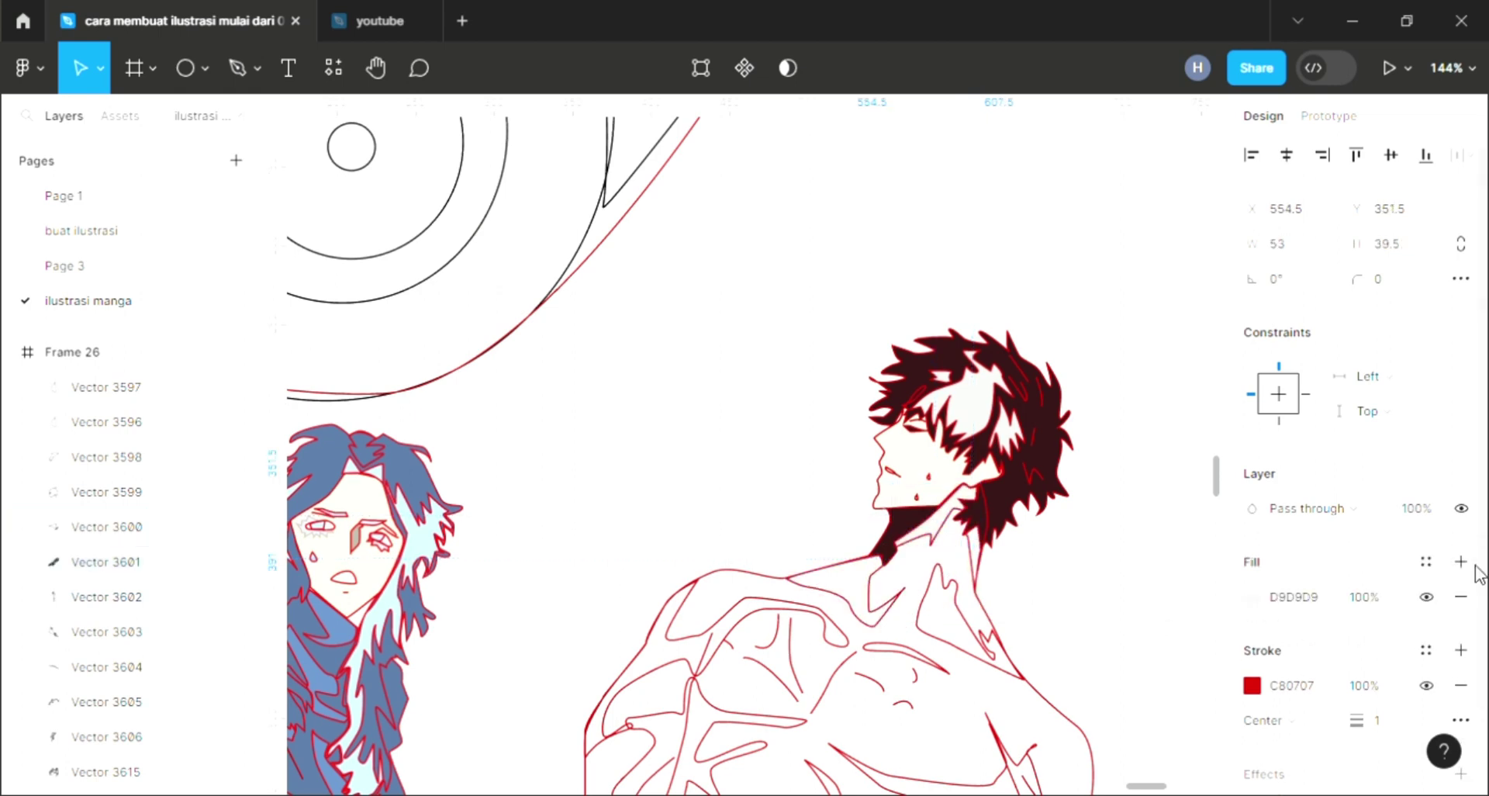
left_click(1280, 603)
type("00")
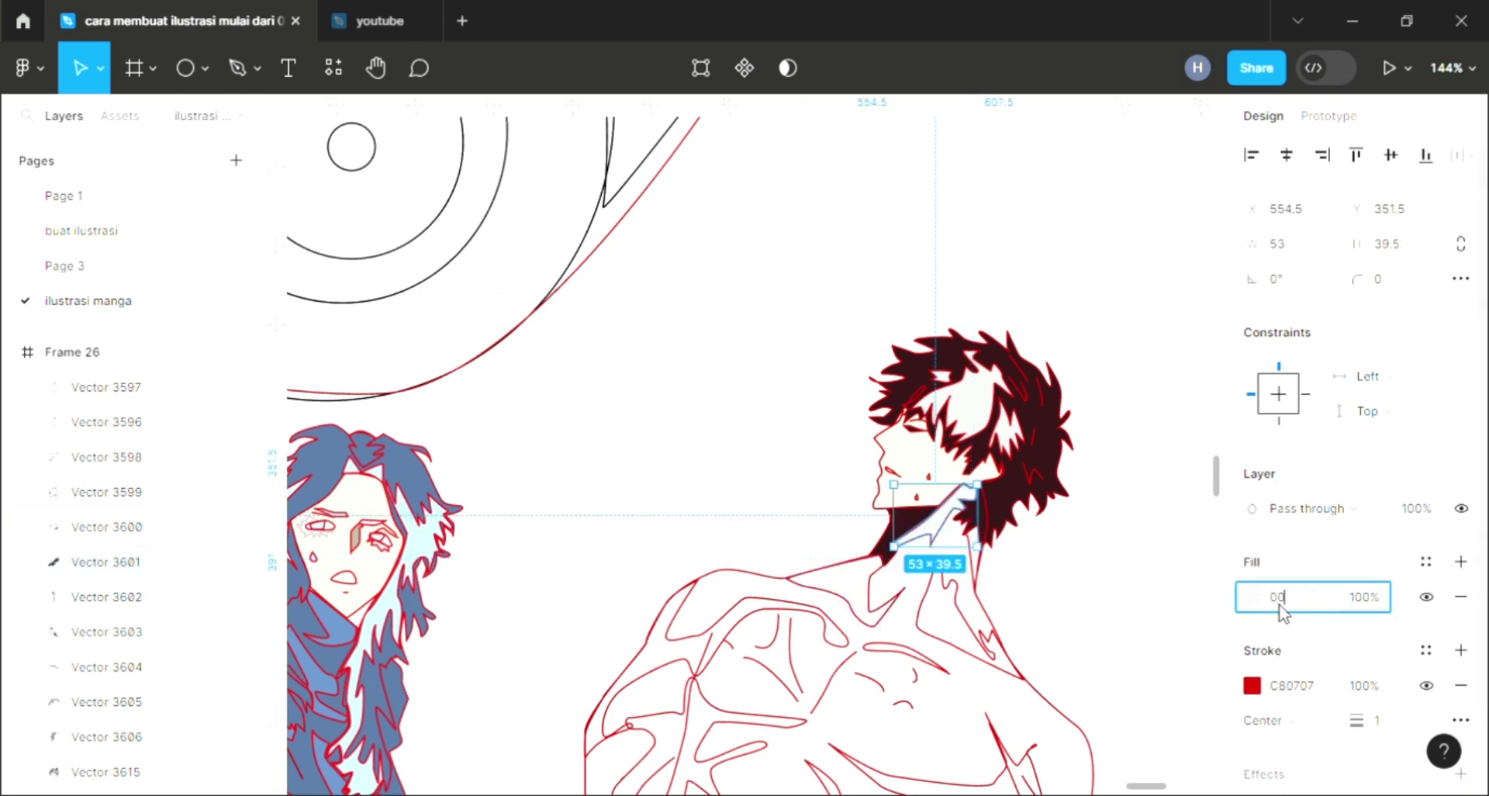
key("Return")
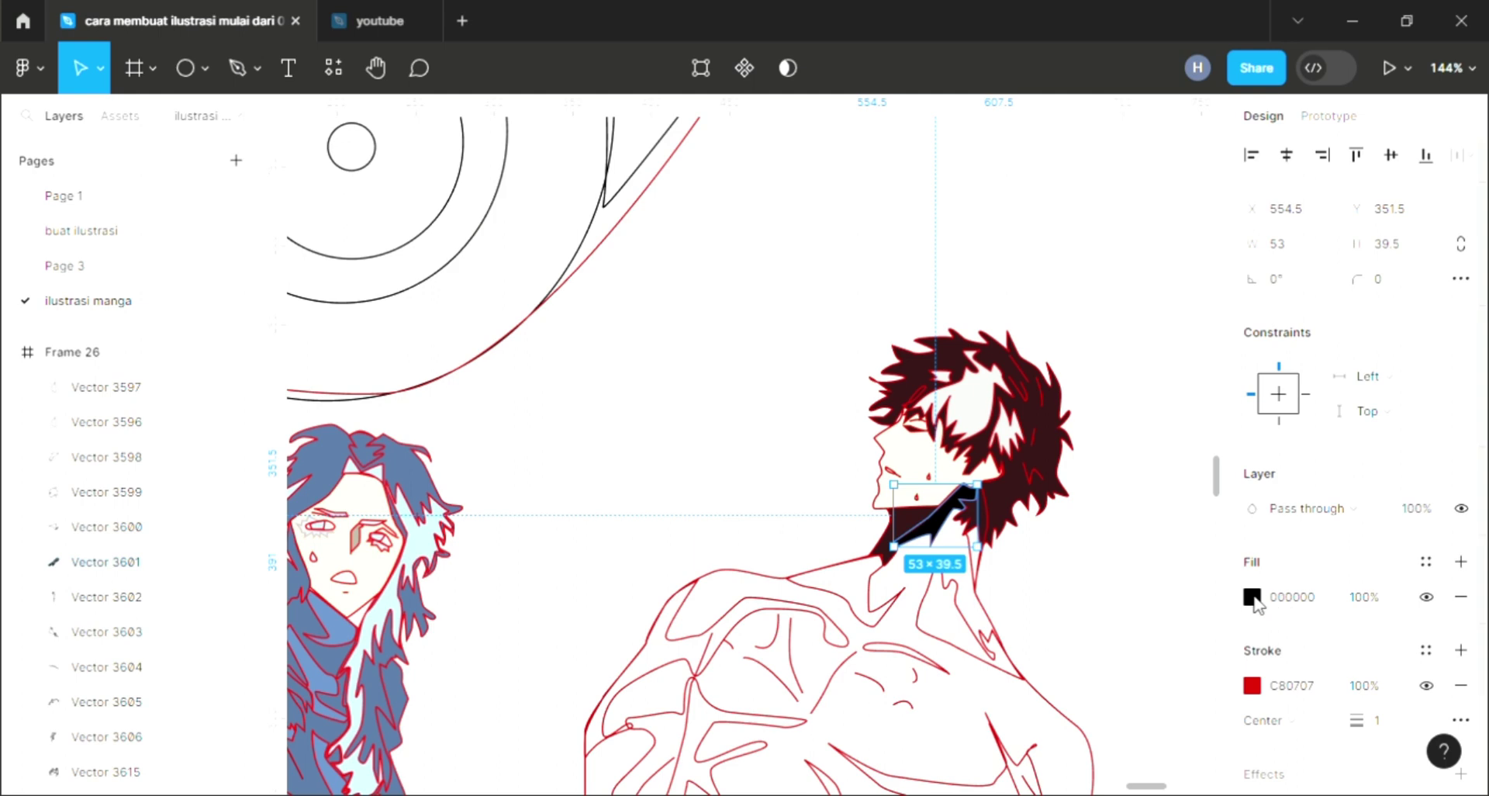
left_click(1252, 596)
key("i")
left_click(926, 476)
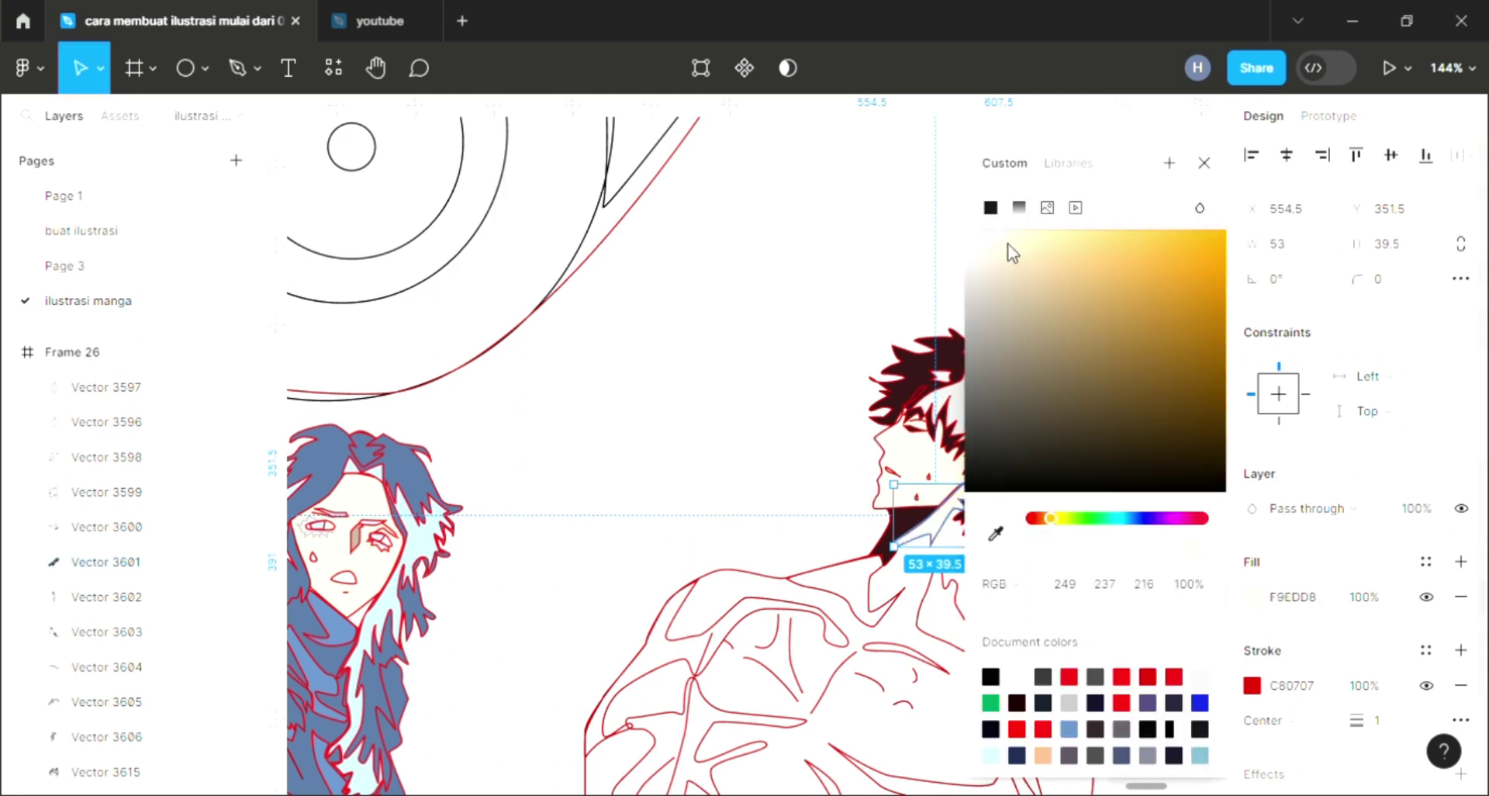
left_click_drag(1010, 251, 1012, 254)
left_click(805, 348)
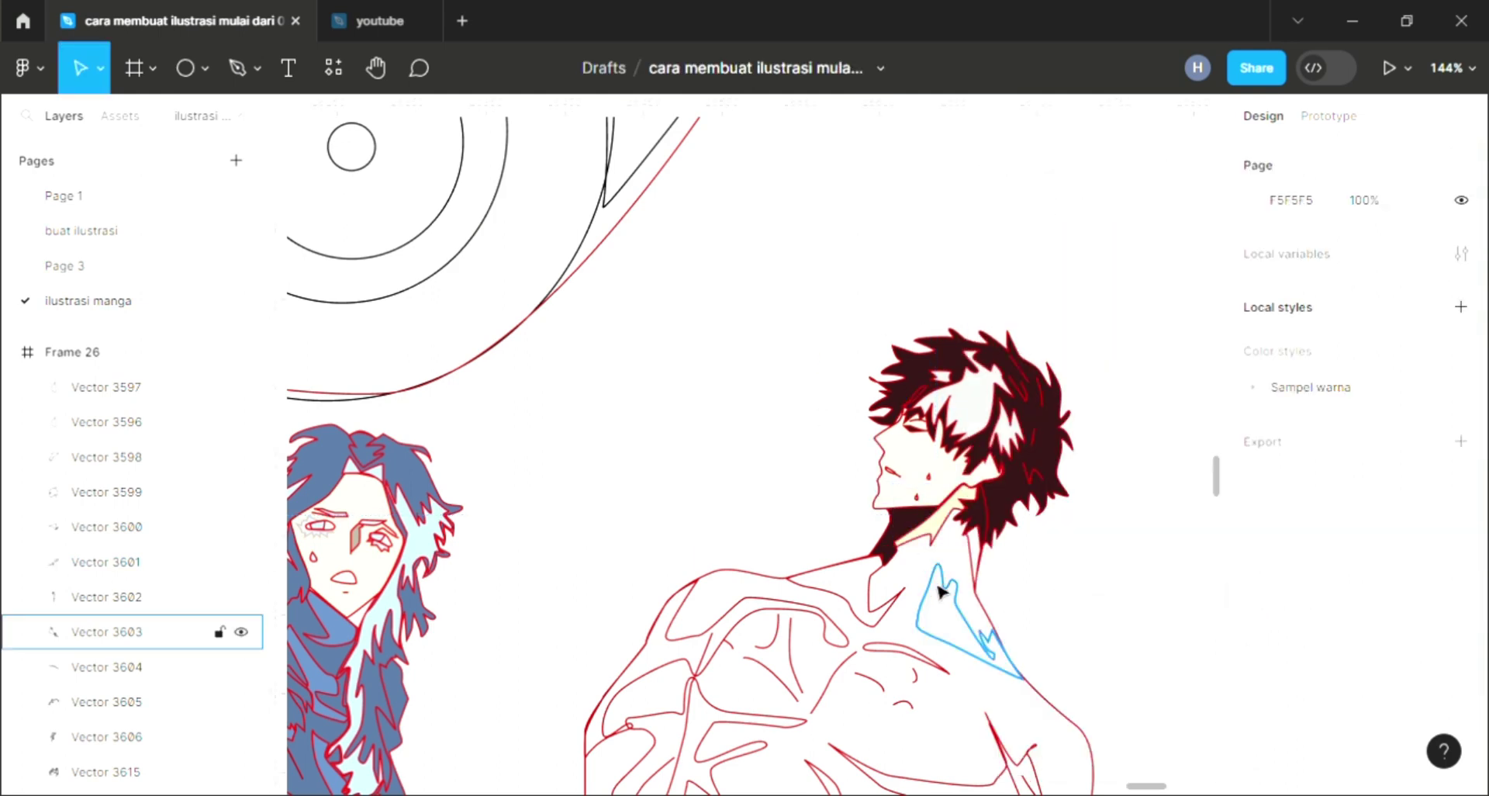
Step: Give the right collar shape a black fill at 30% opacity
left_click(987, 566)
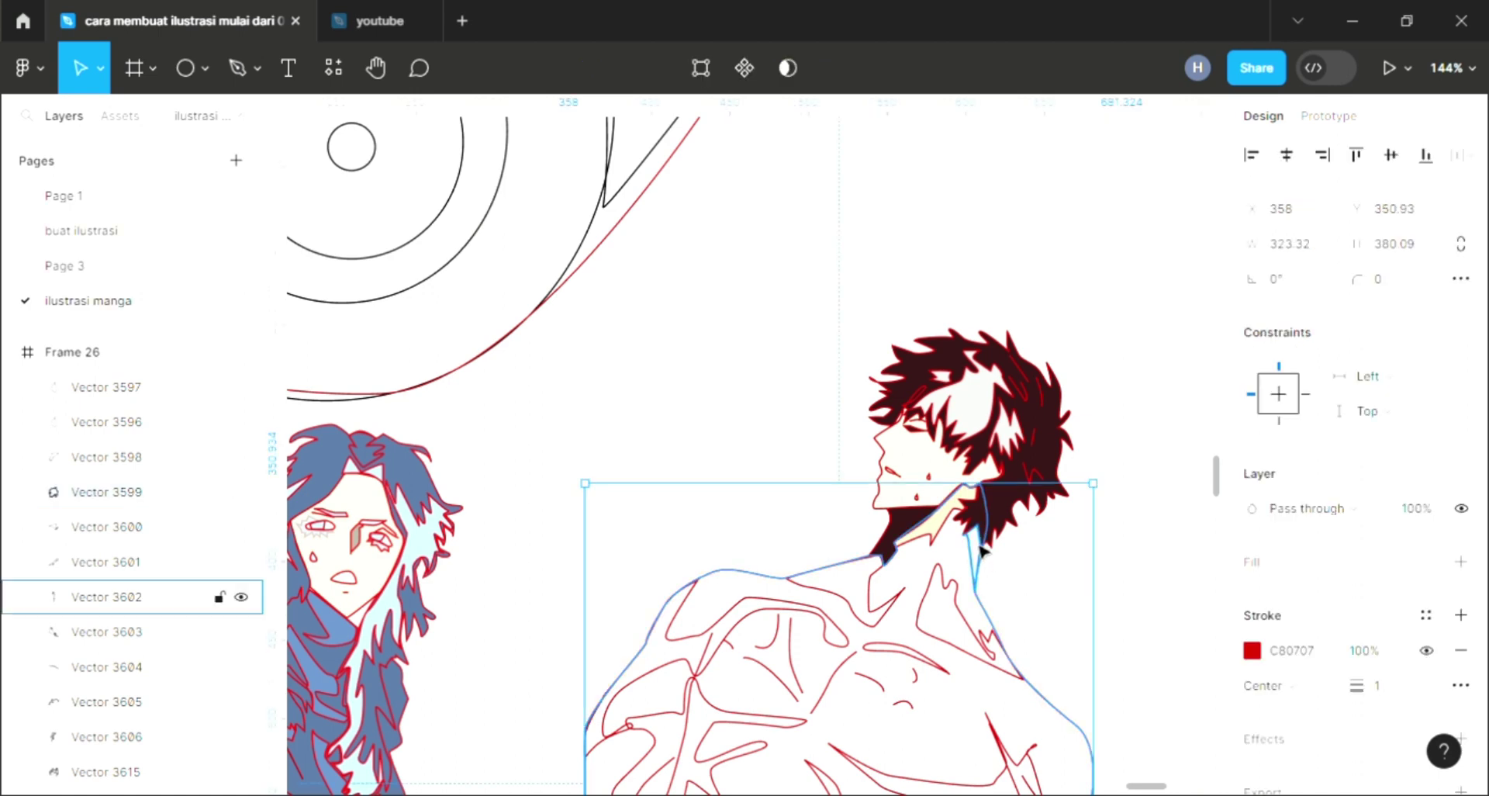
left_click(1461, 561)
key("i")
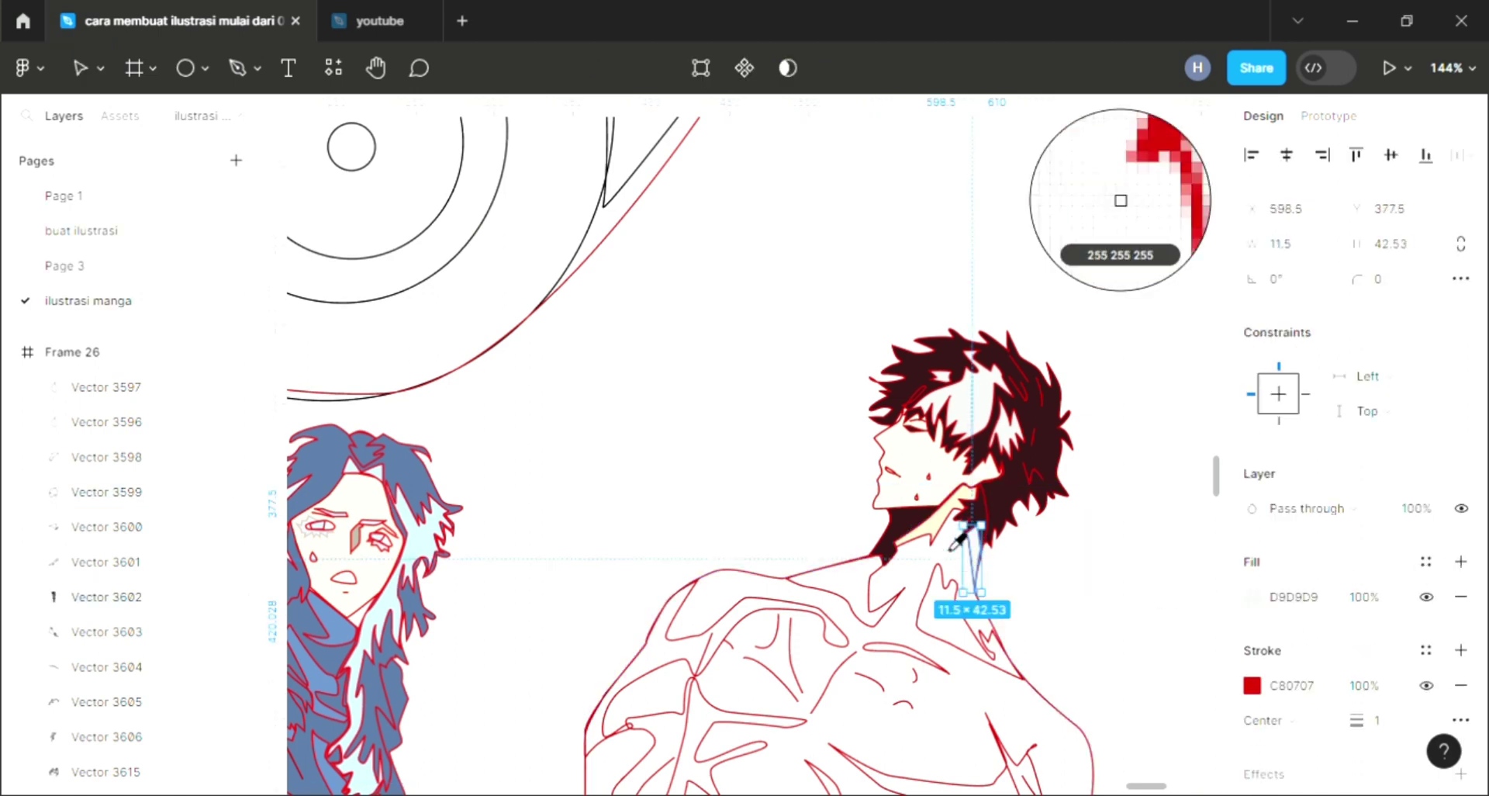
left_click(1053, 569)
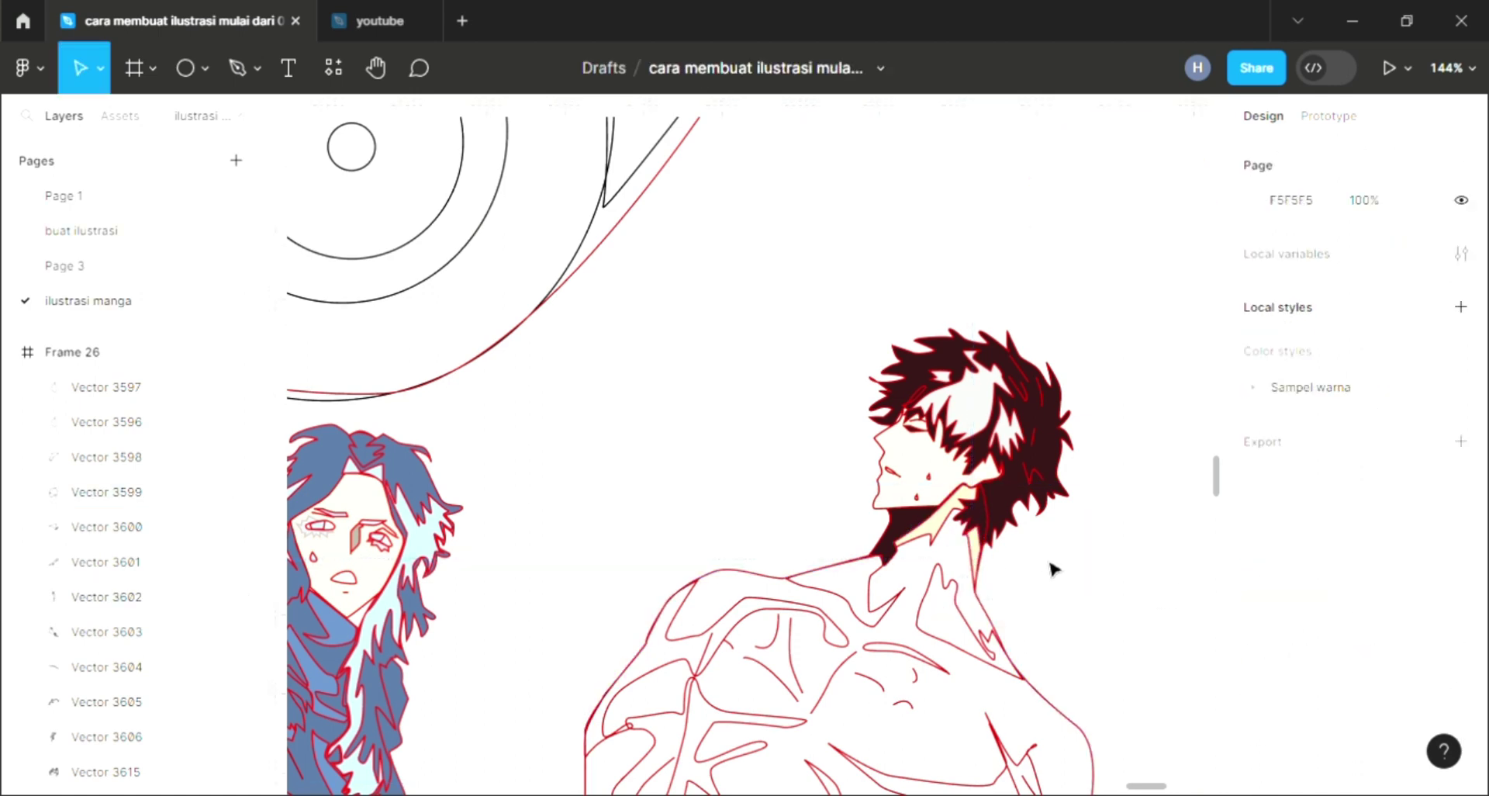
left_click(967, 631)
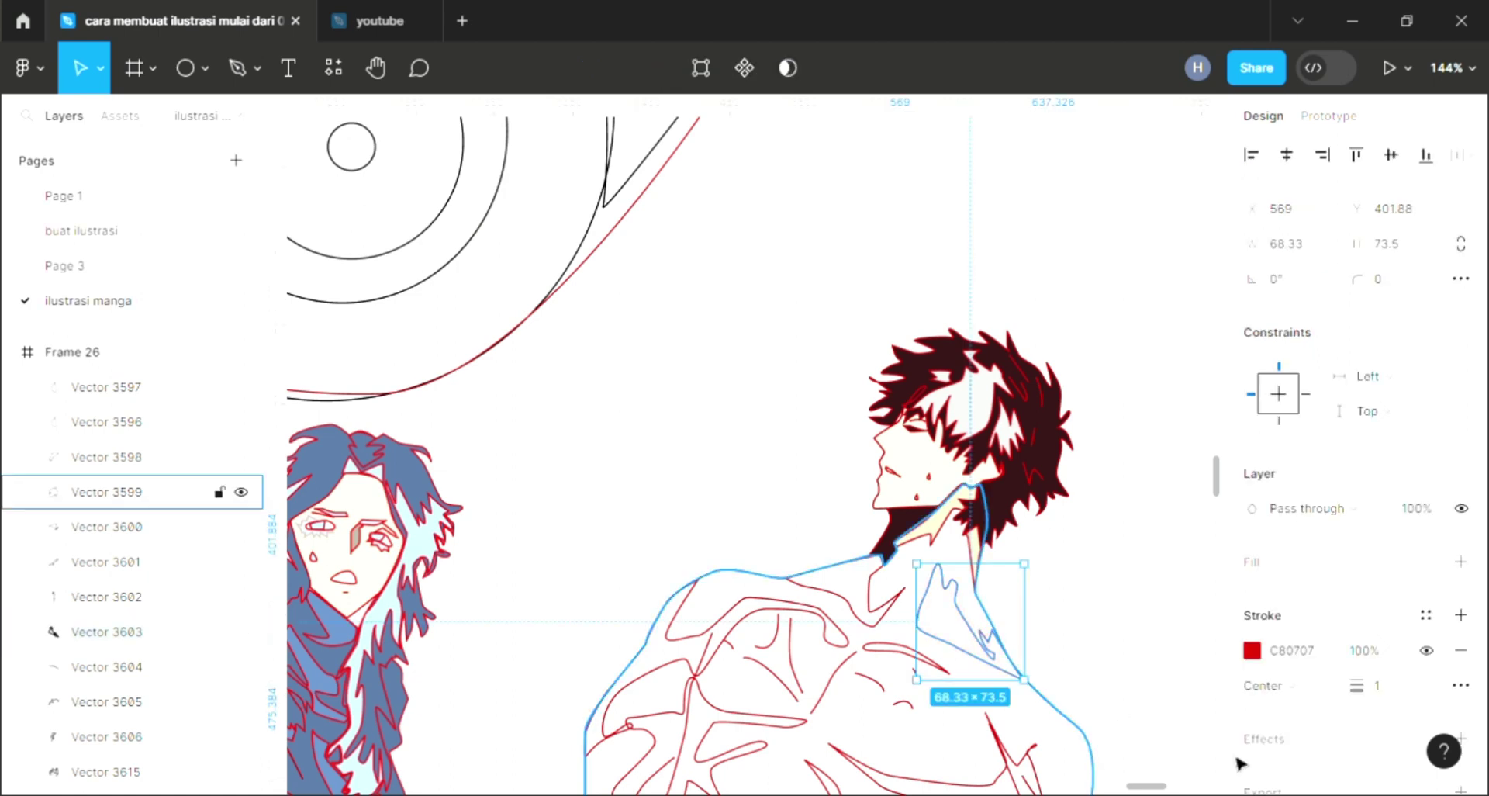
left_click(1460, 561)
left_click(1286, 598)
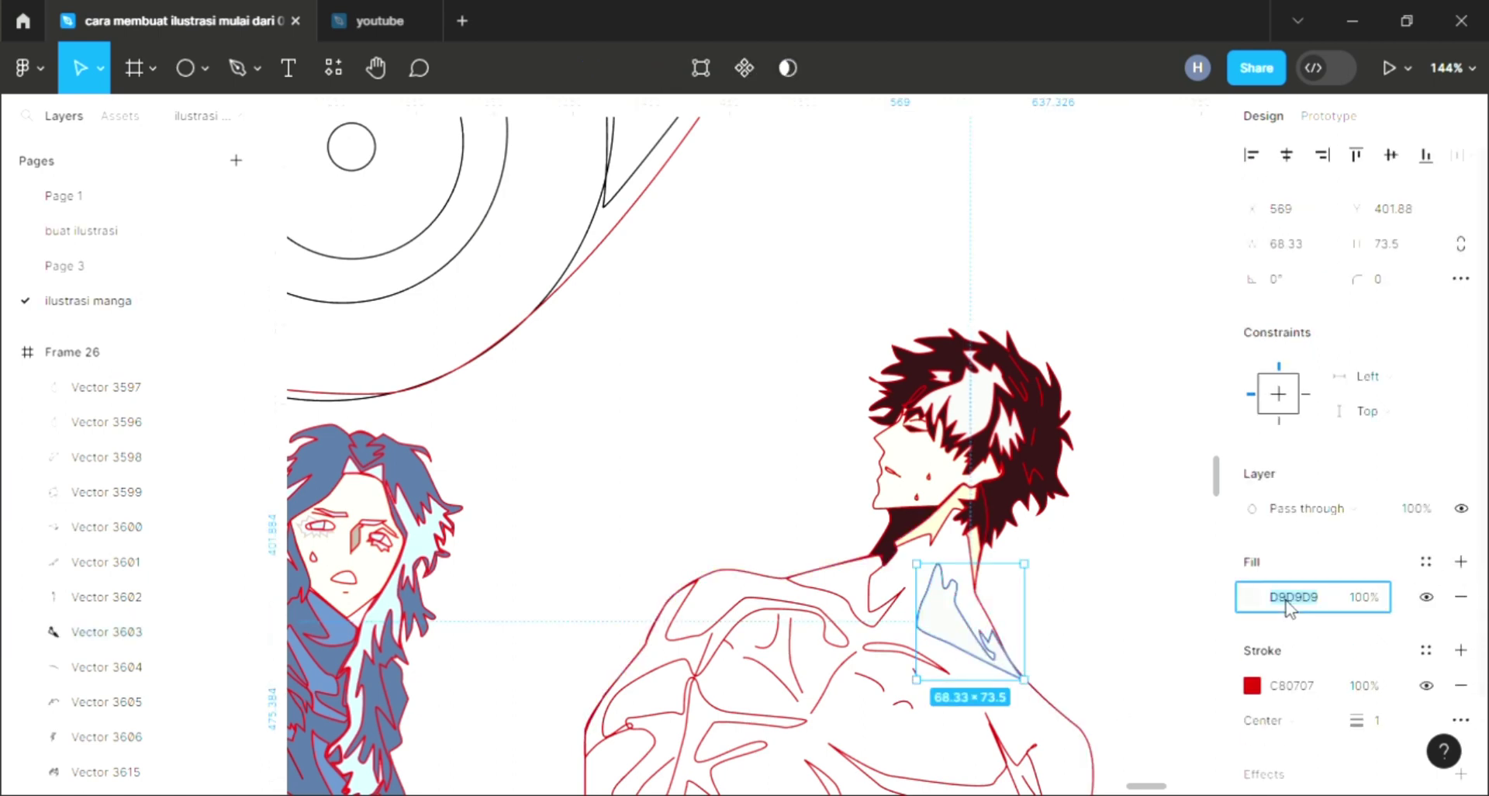
key("Return")
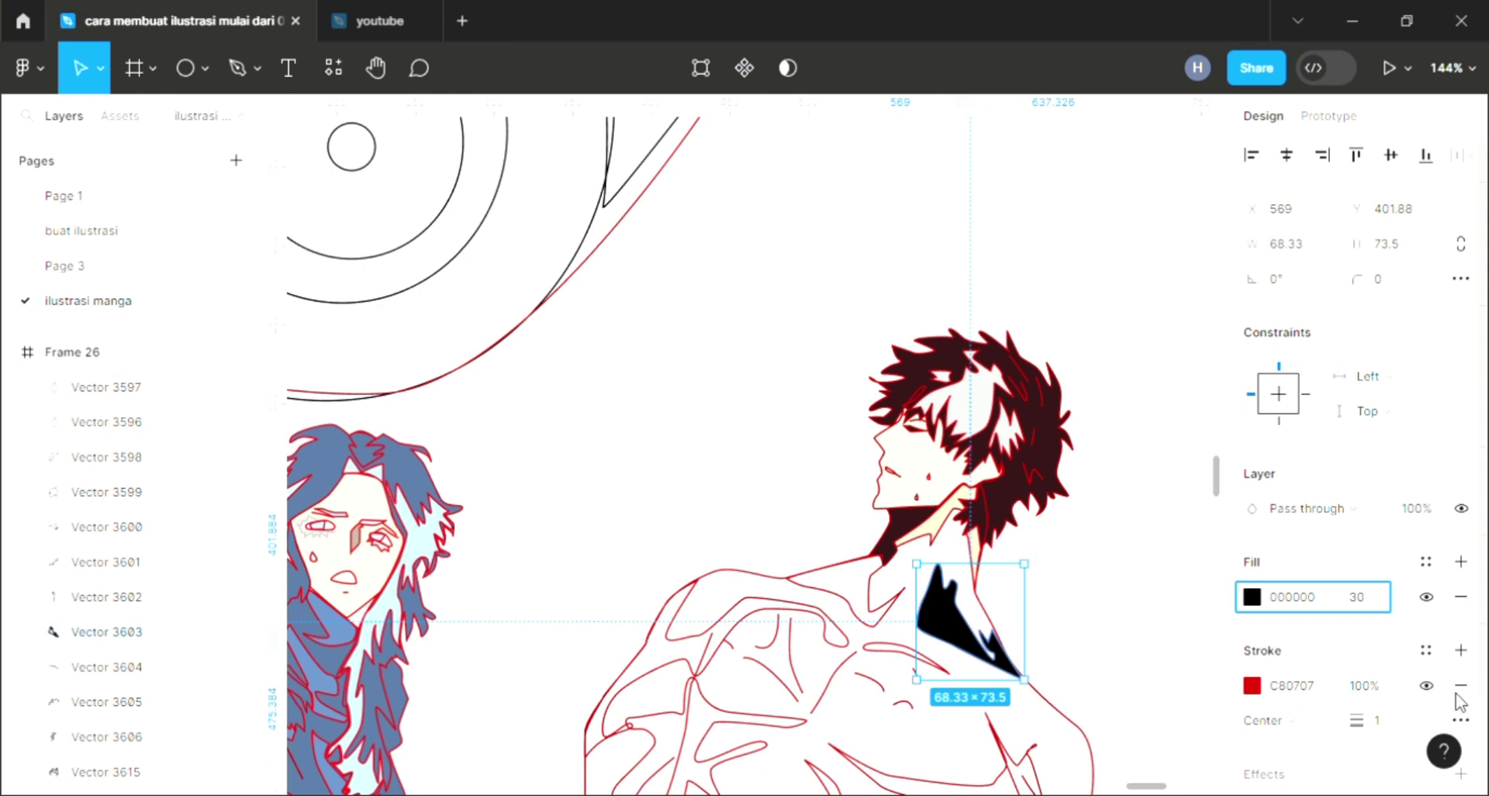
key("Return")
Step: Fill the left collar and shoulder shapes with the same collar grey
scroll(919, 682, "down", 2)
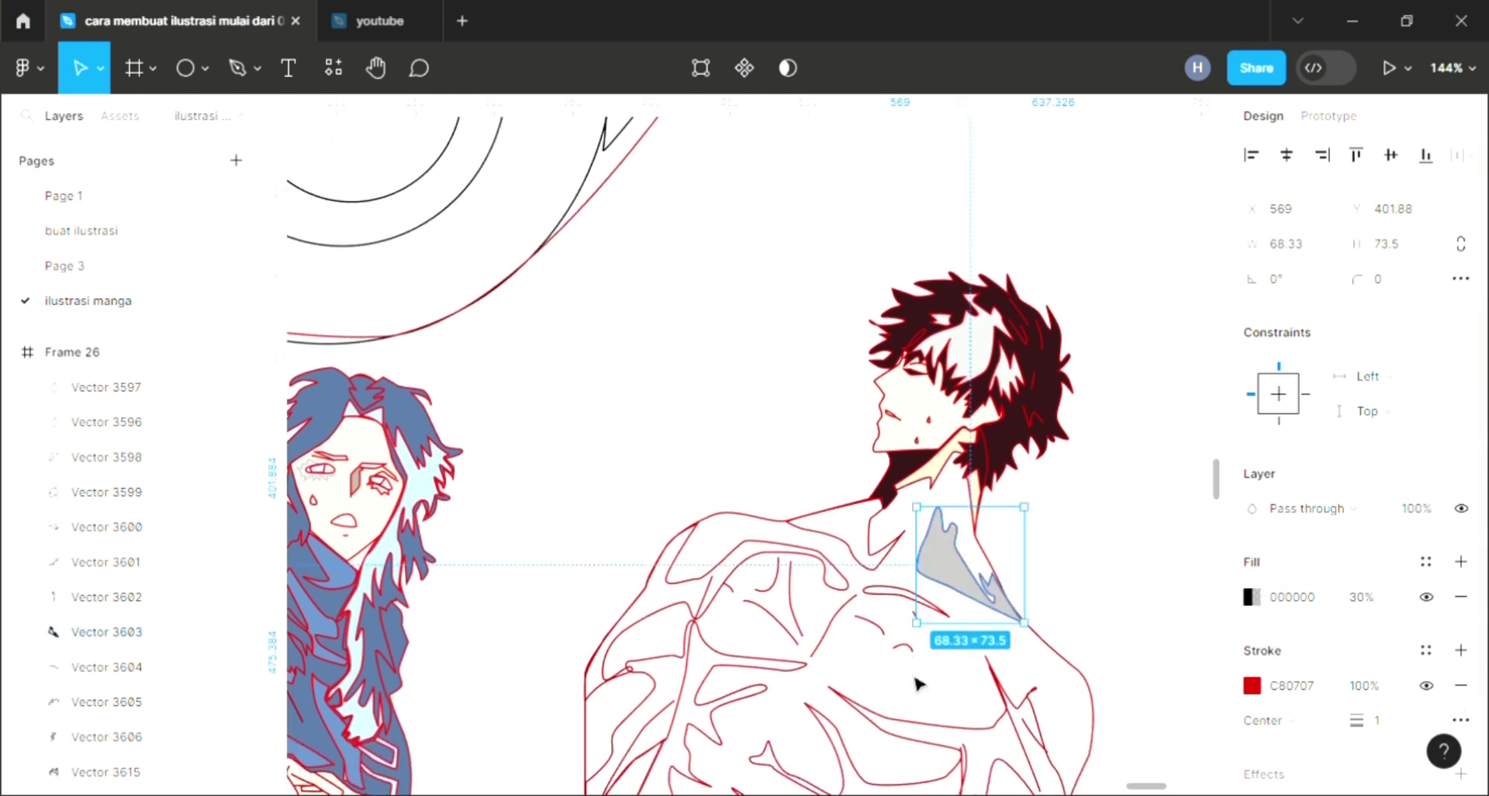
left_click(871, 559)
left_click(1461, 561)
key("i")
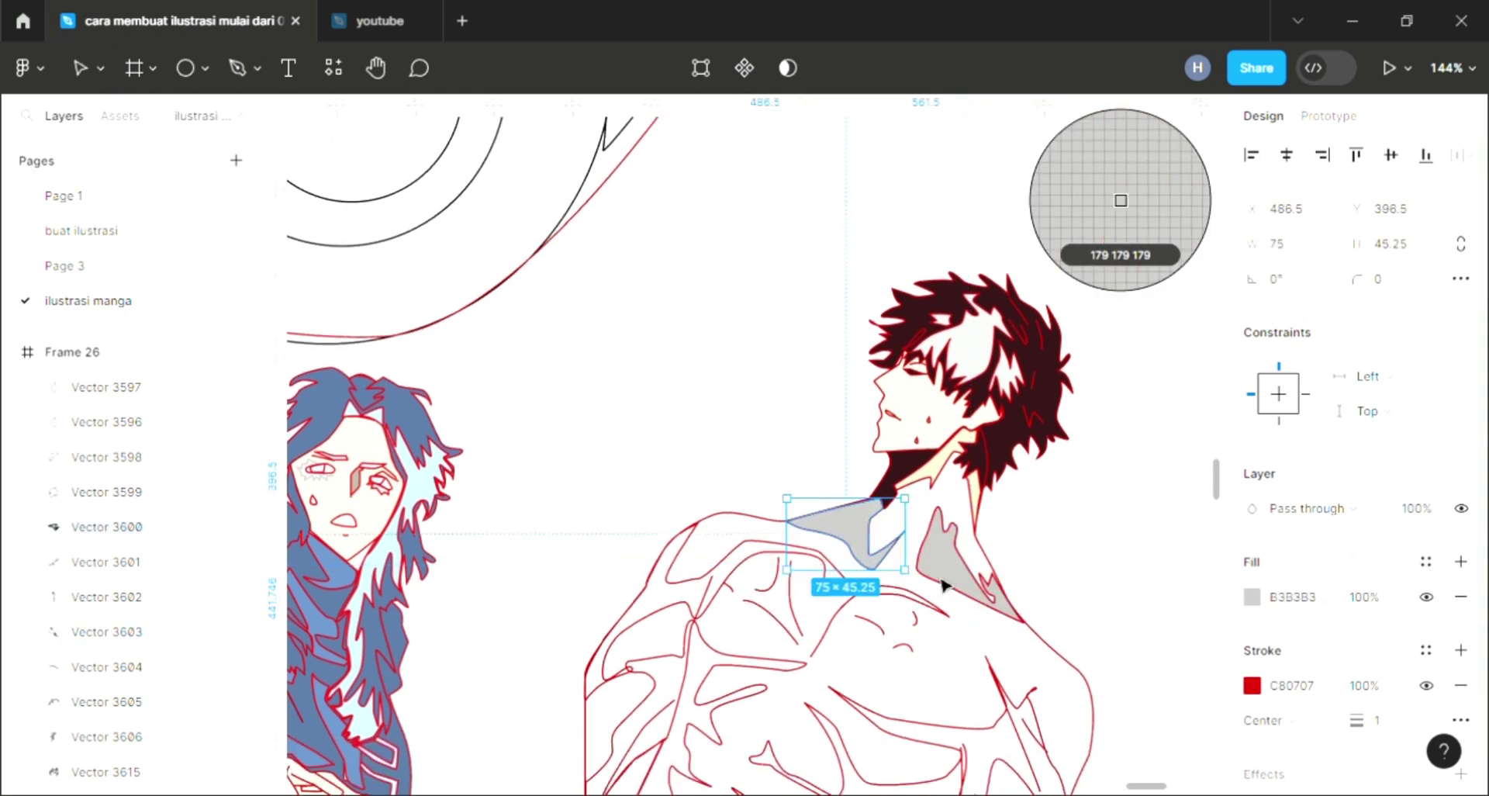
left_click(944, 585)
left_click(736, 585)
left_click(1461, 562)
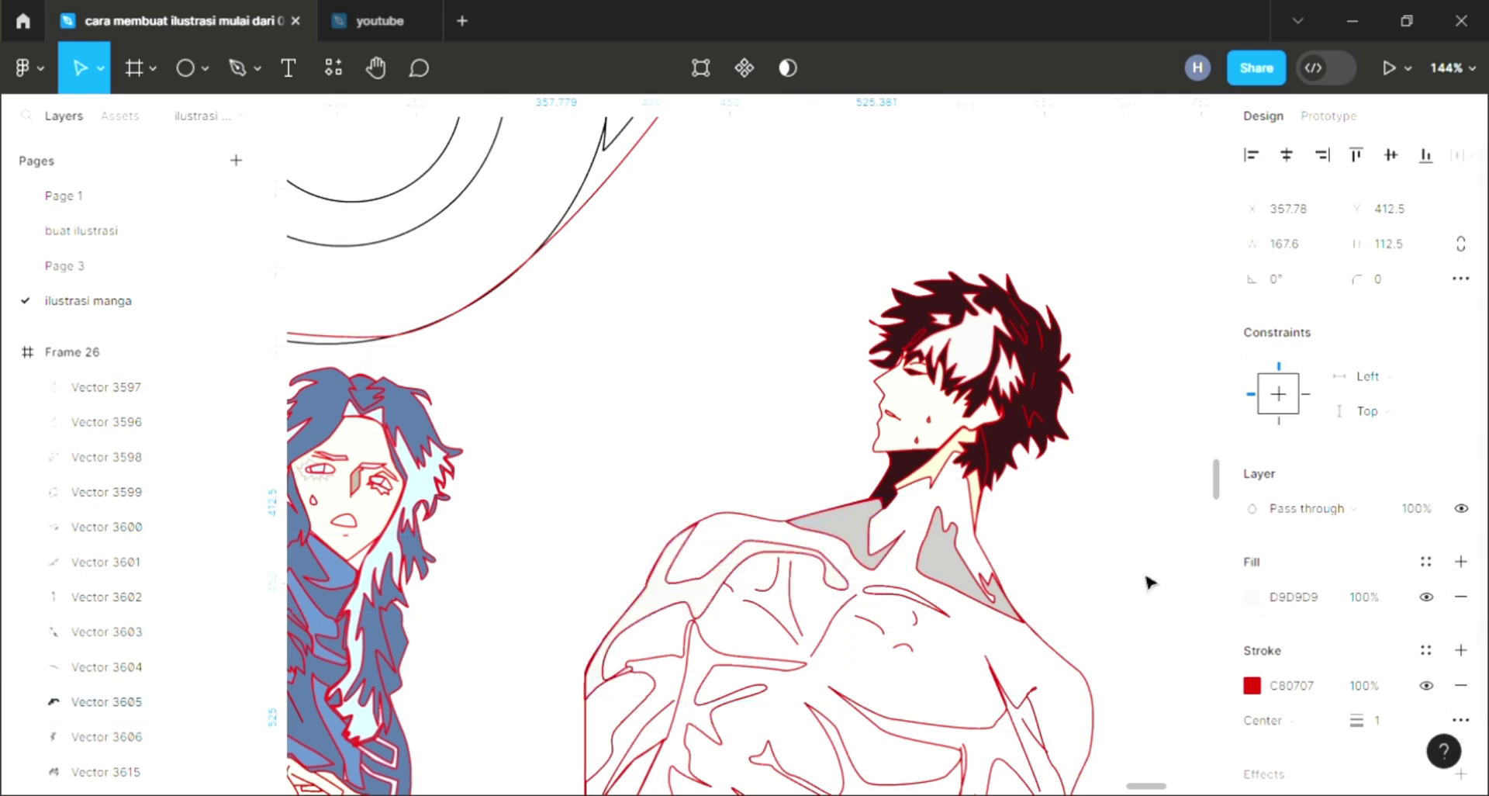
left_click(636, 725)
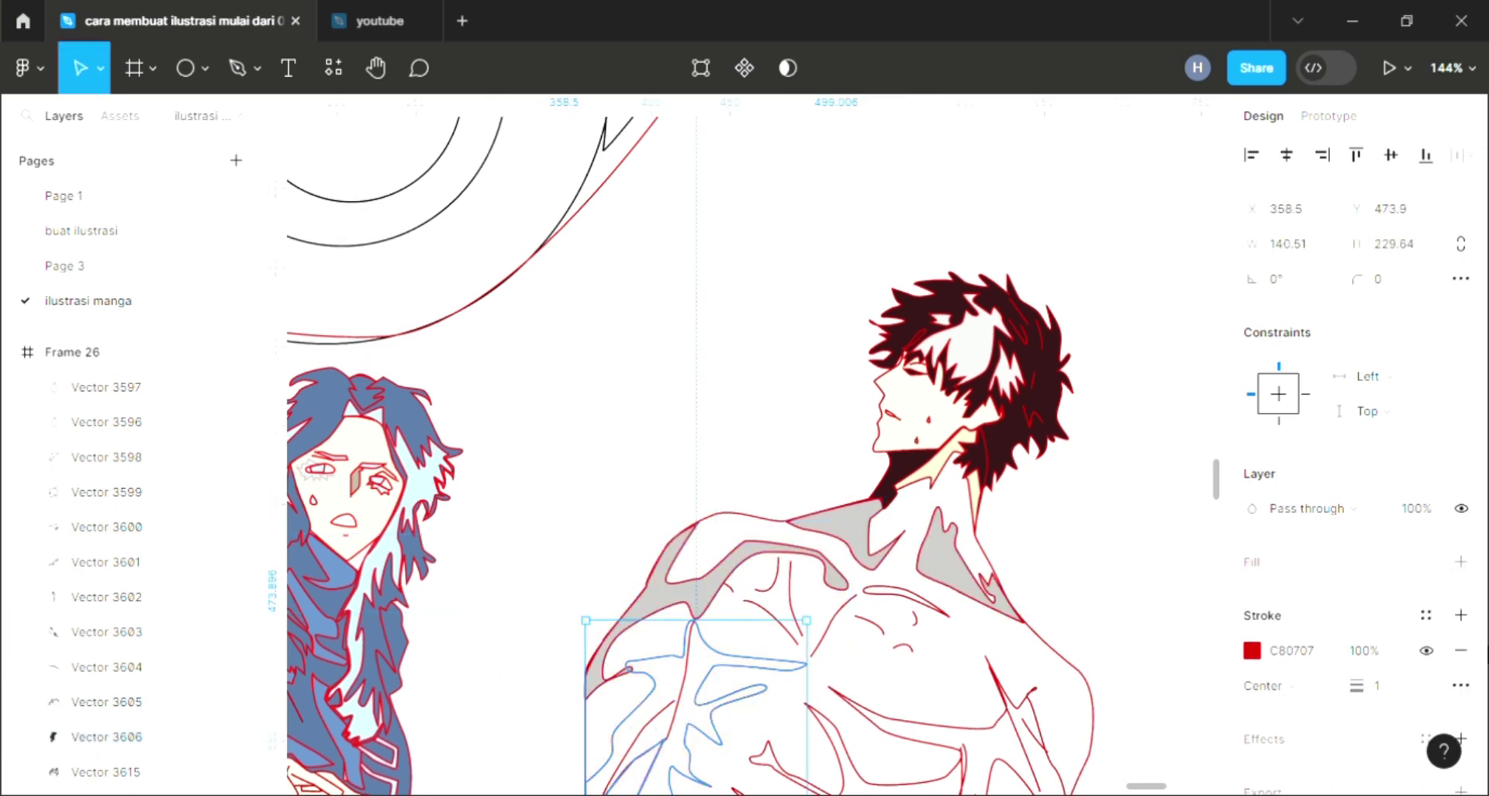
Step: Fill the lower-chest shapes and a small chest stroke with the collar grey
left_click(1461, 562)
key("i")
left_click(947, 581)
left_click(900, 616)
left_click(1460, 561)
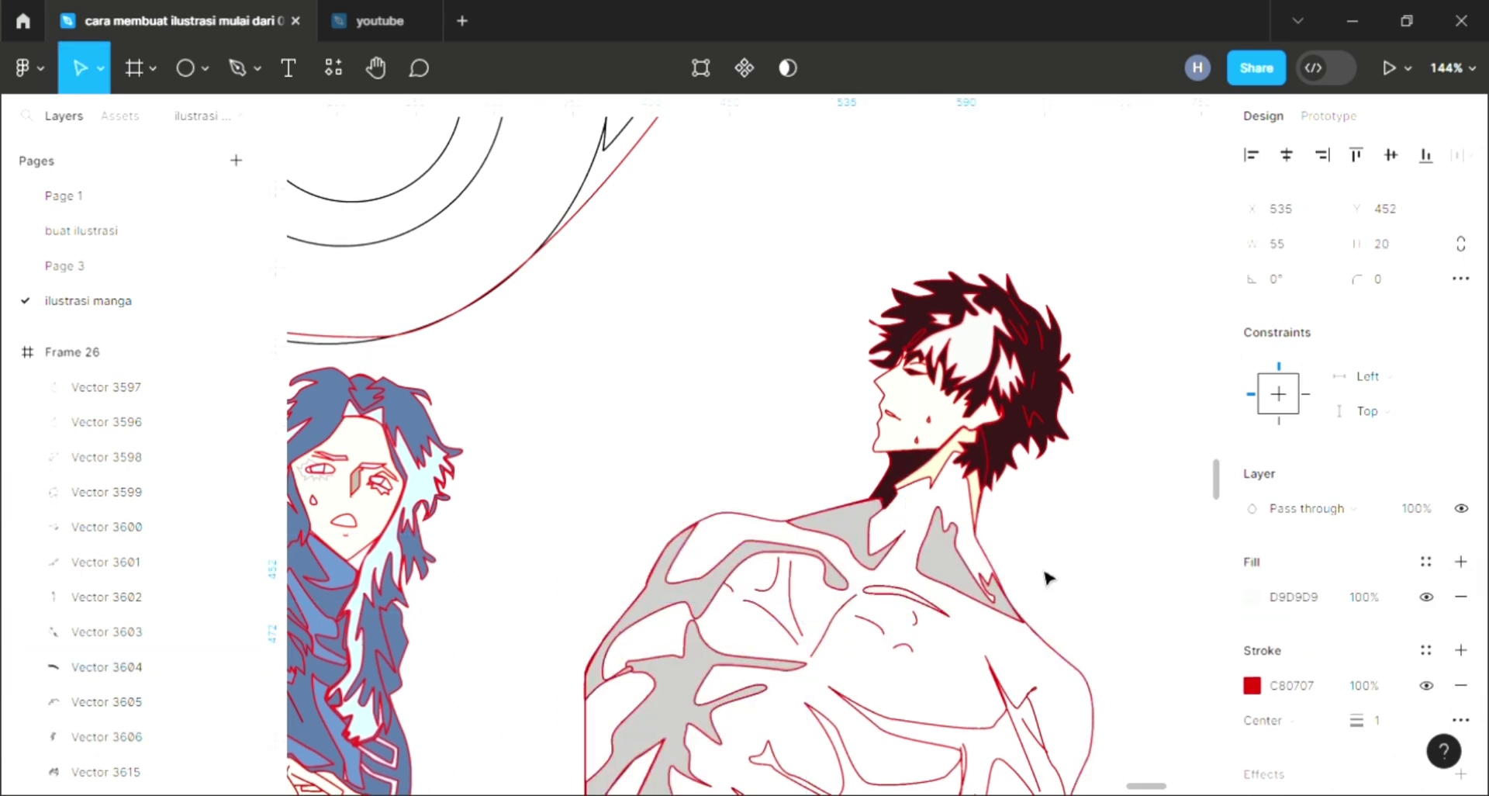
left_click(935, 737)
left_click(1461, 562)
key("i")
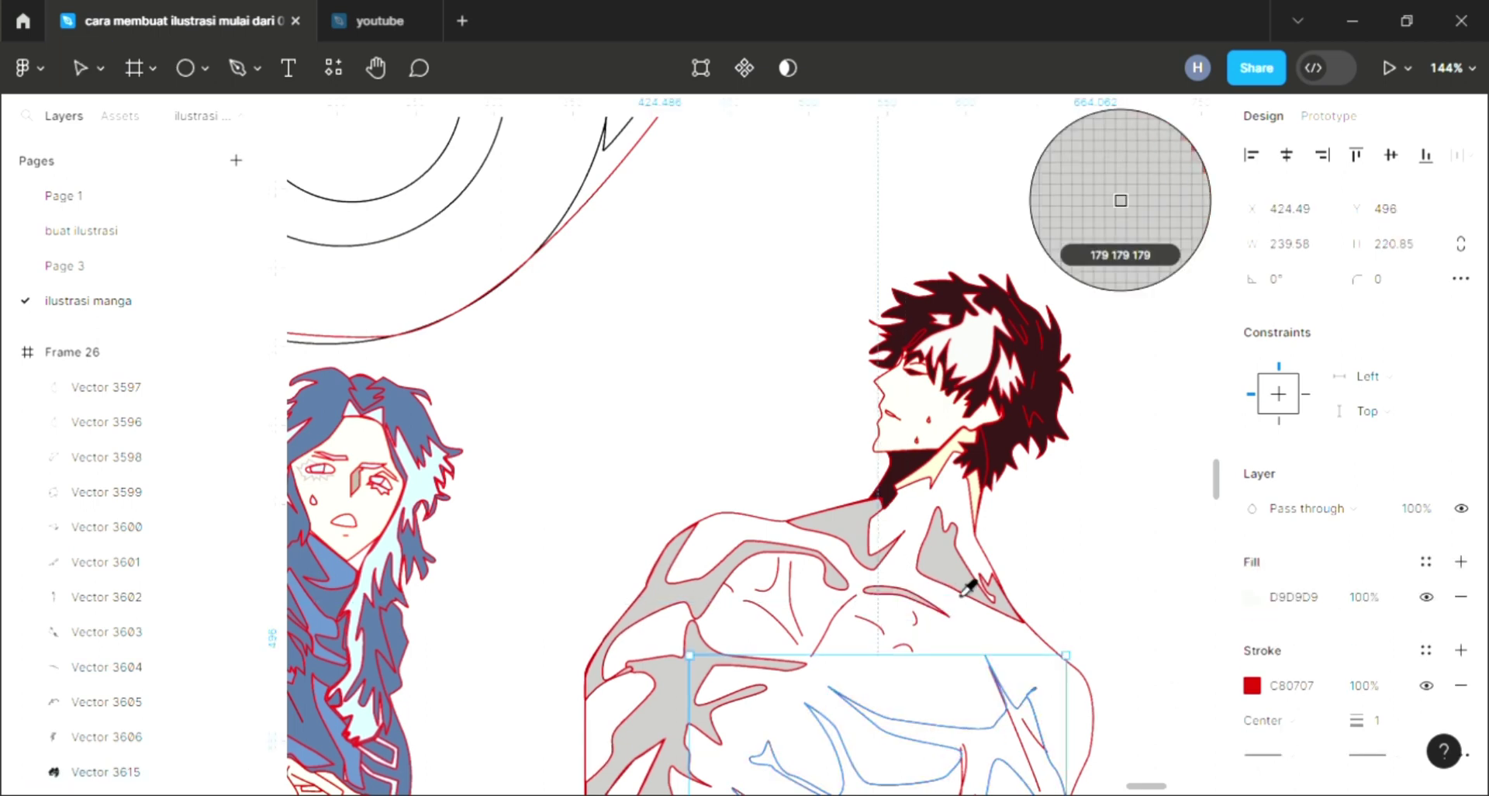
left_click(967, 587)
Step: Adjust the points of the chest shading shape
scroll(983, 642, "down", 5)
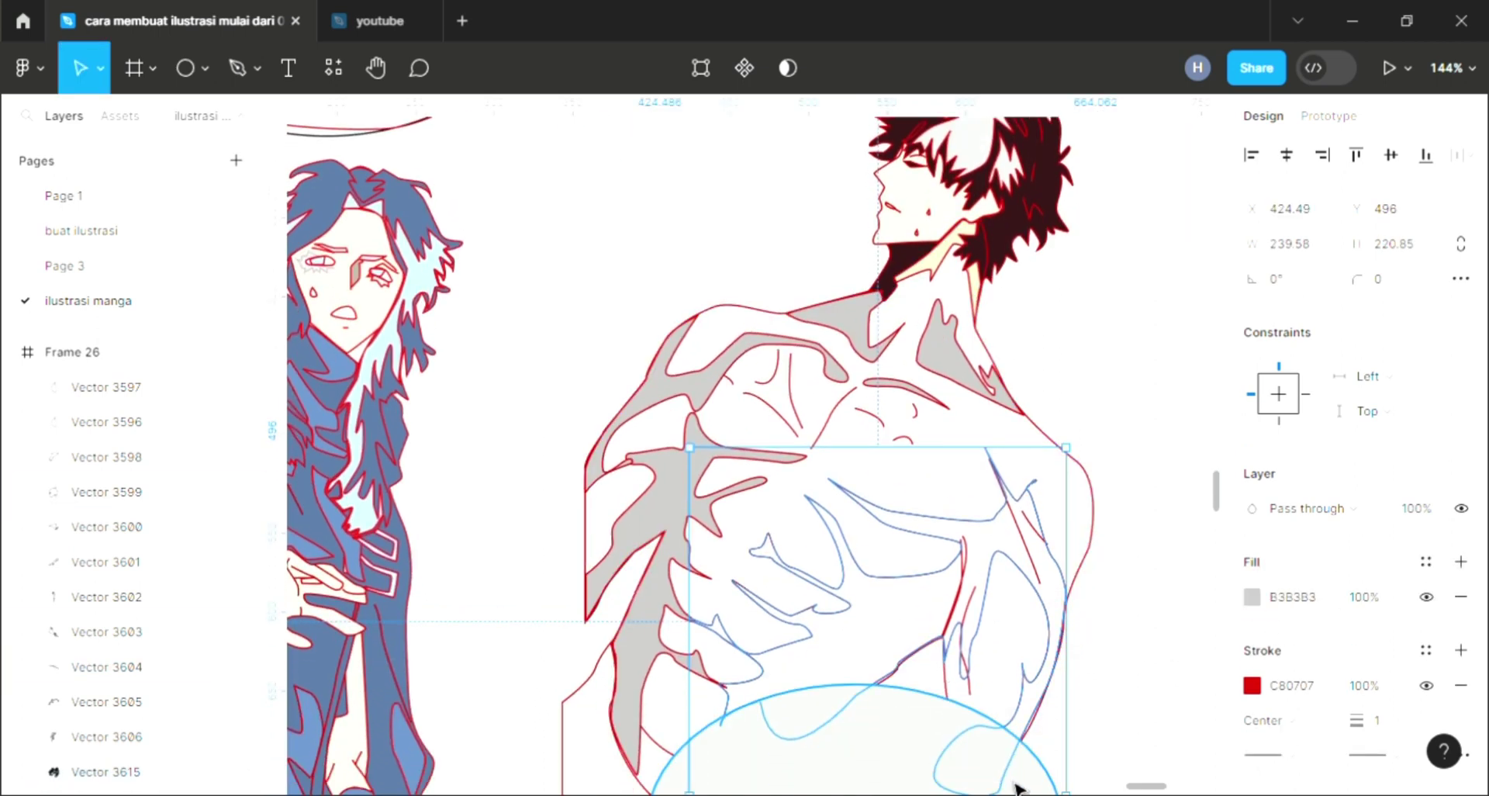
double_click(827, 593)
scroll(894, 738, "up", 2)
scroll(893, 682, "down", 1)
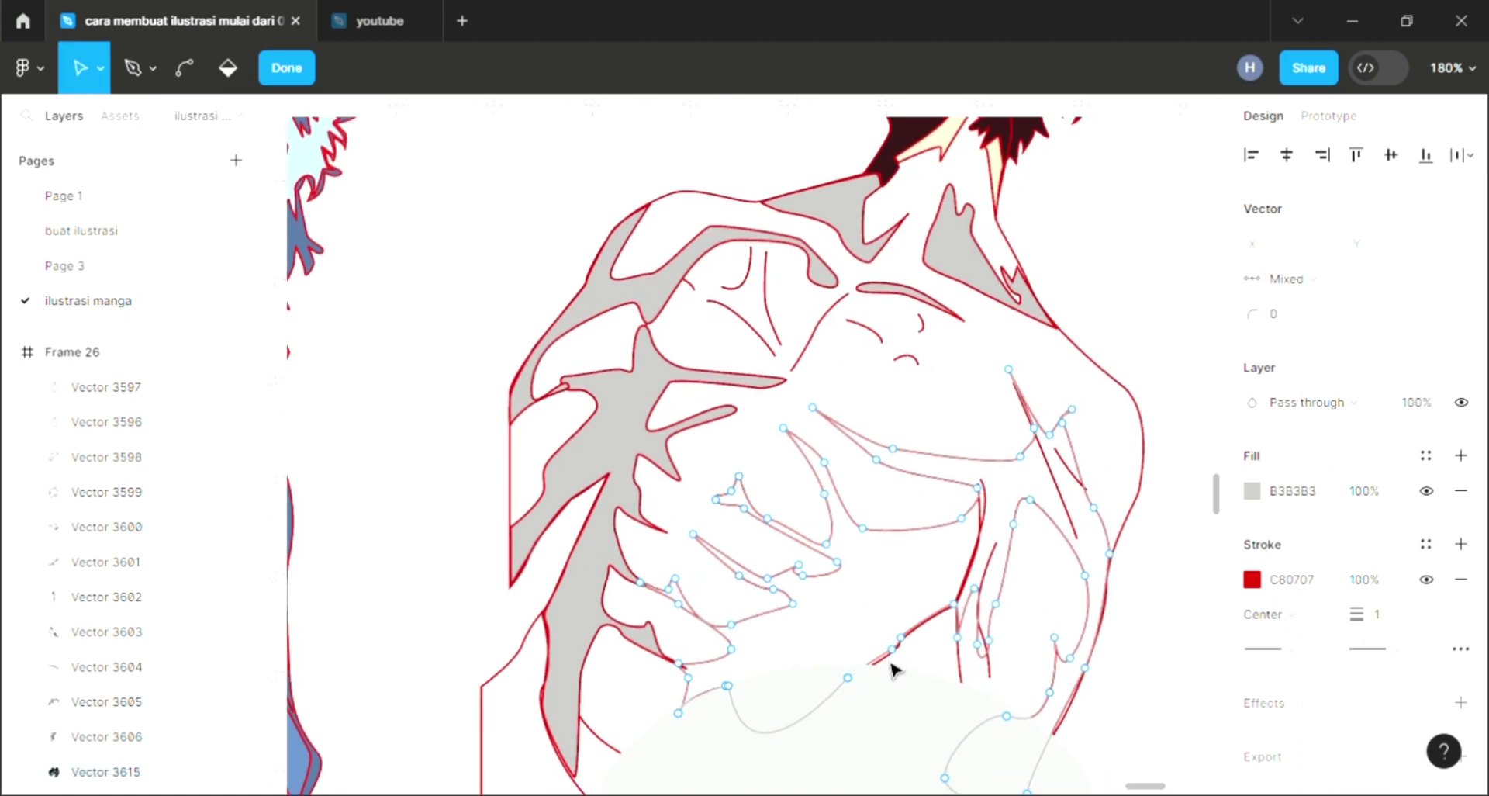
scroll(894, 669, "down", 1)
scroll(721, 632, "up", 3)
left_click(736, 639, "ctrl")
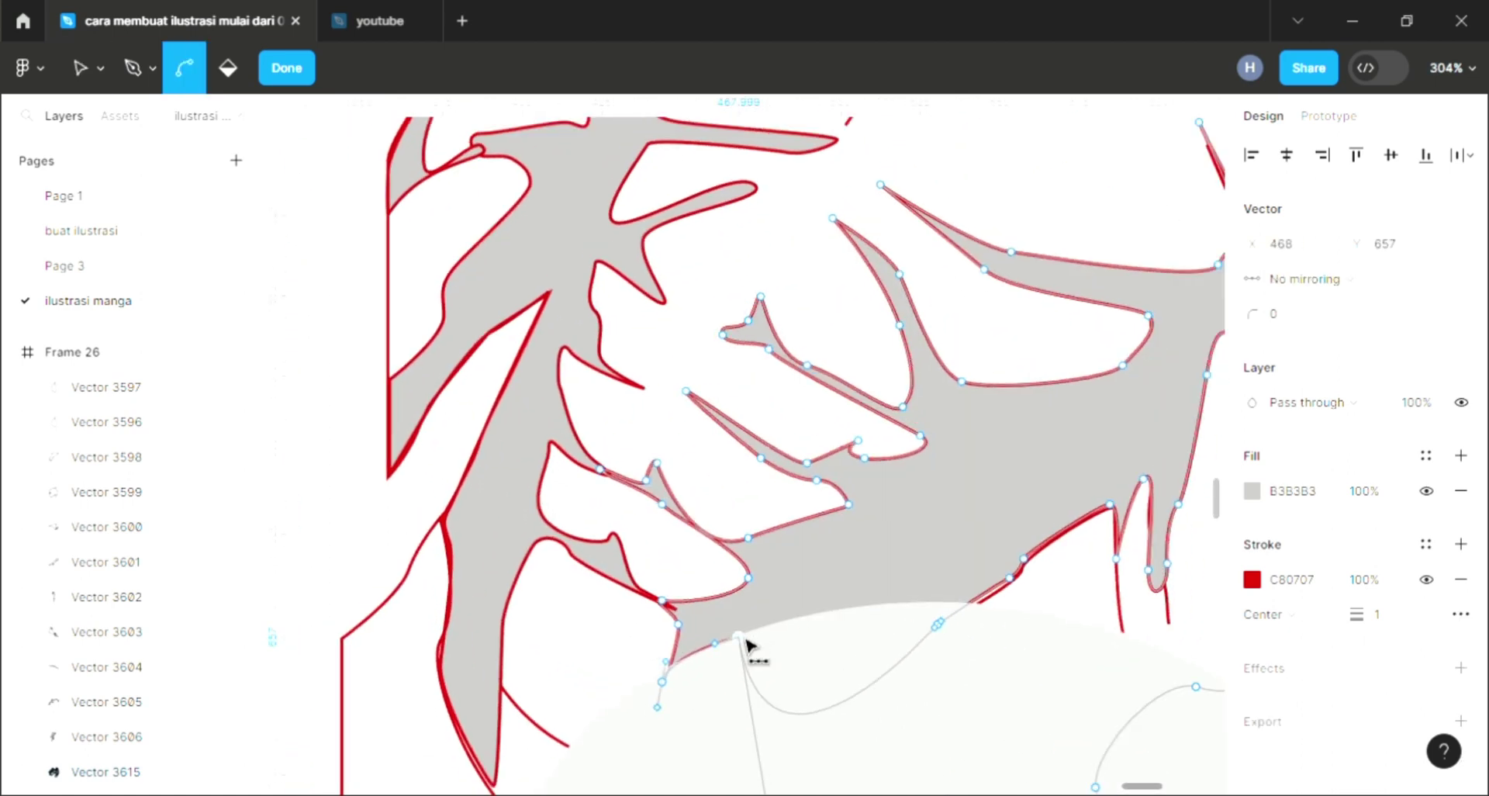
scroll(746, 642, "down", 5)
key("Escape")
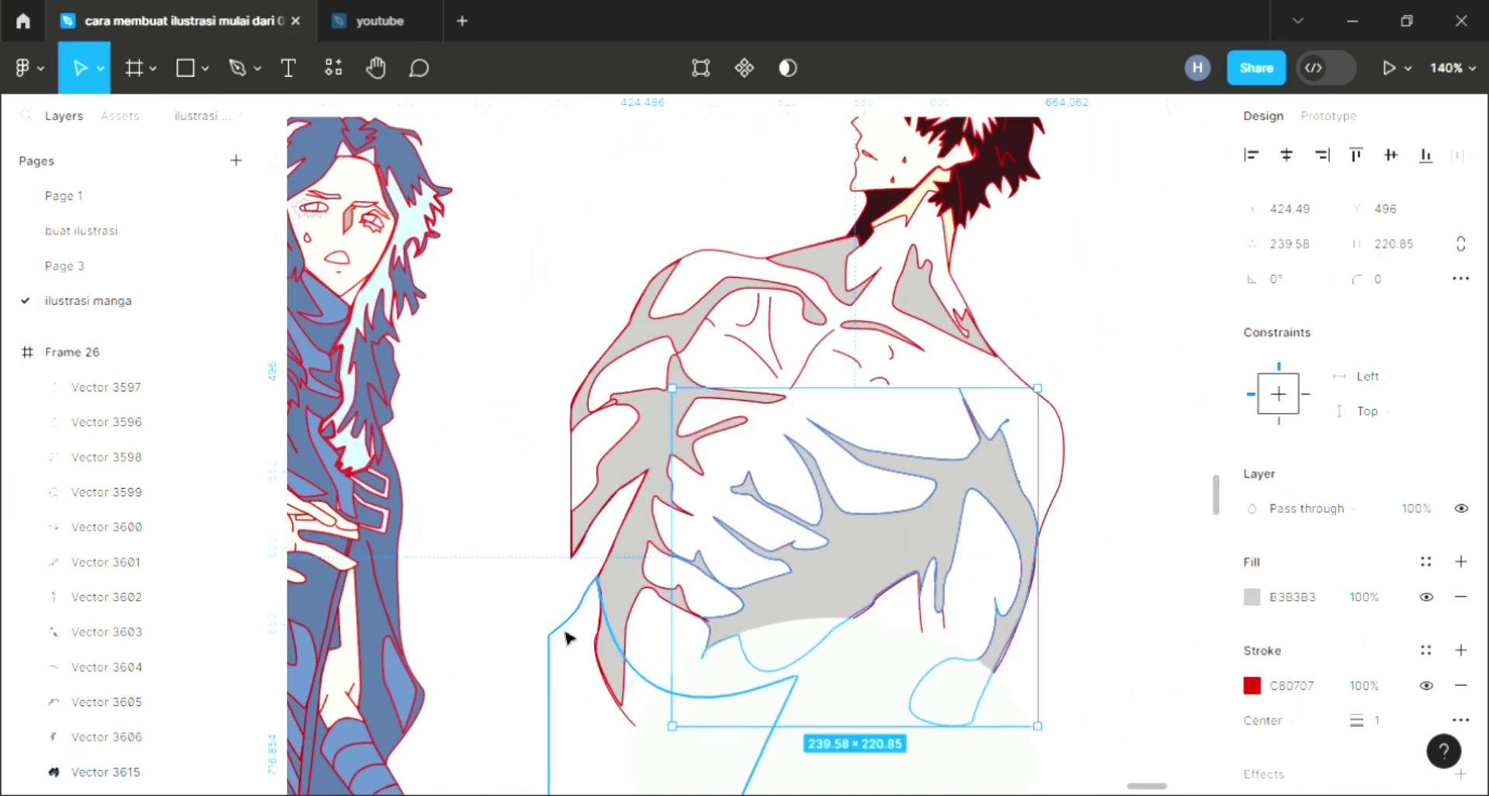
Step: Fill Vector 3616 with the dark hair colour
left_click(567, 638)
left_click(1460, 560)
scroll(1001, 465, "up", 2)
key("i")
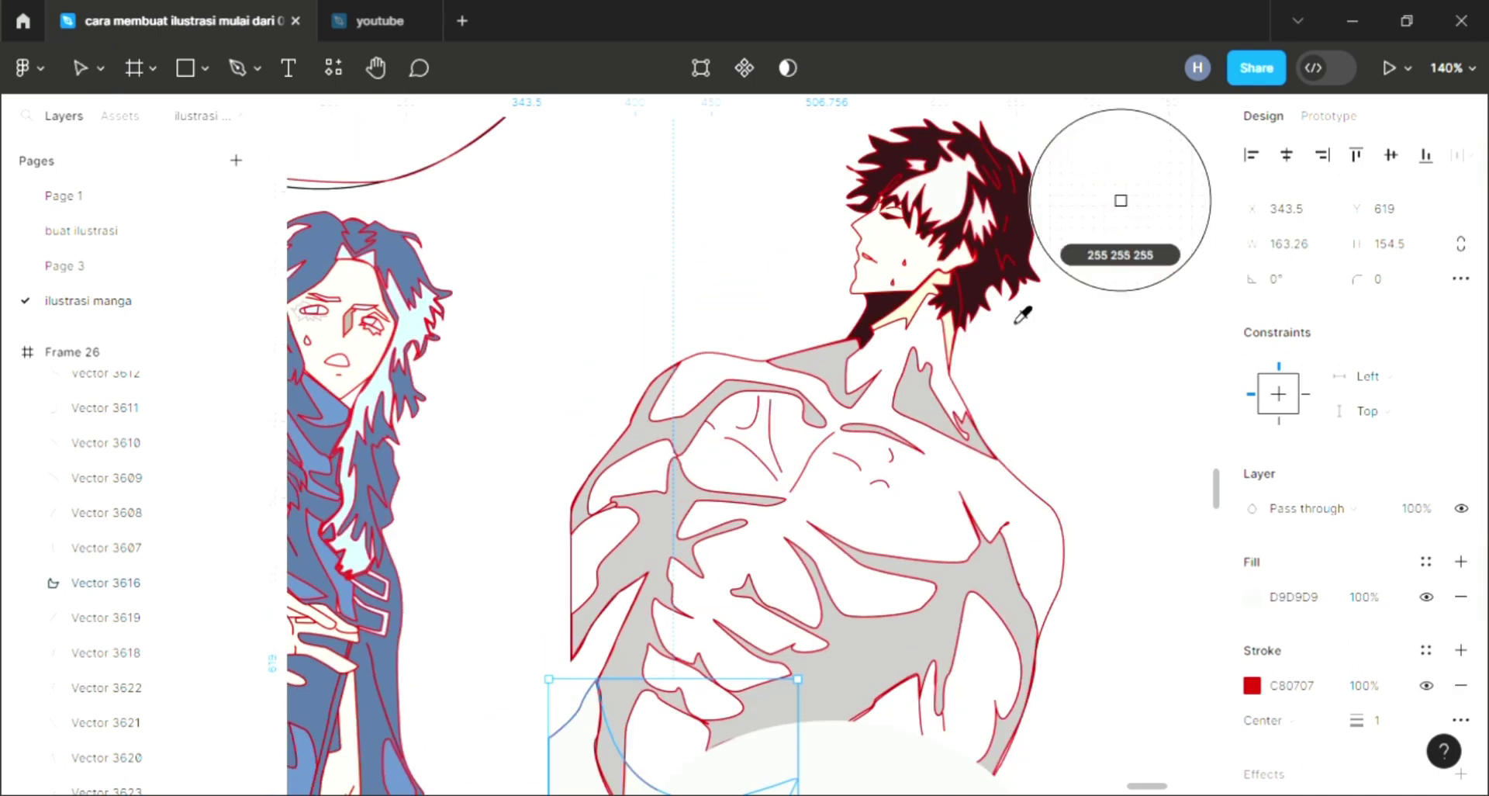
left_click(1001, 293)
key("Escape")
Step: Give the body outline an off-white fill sent behind the chest lines
scroll(736, 558, "up", 1)
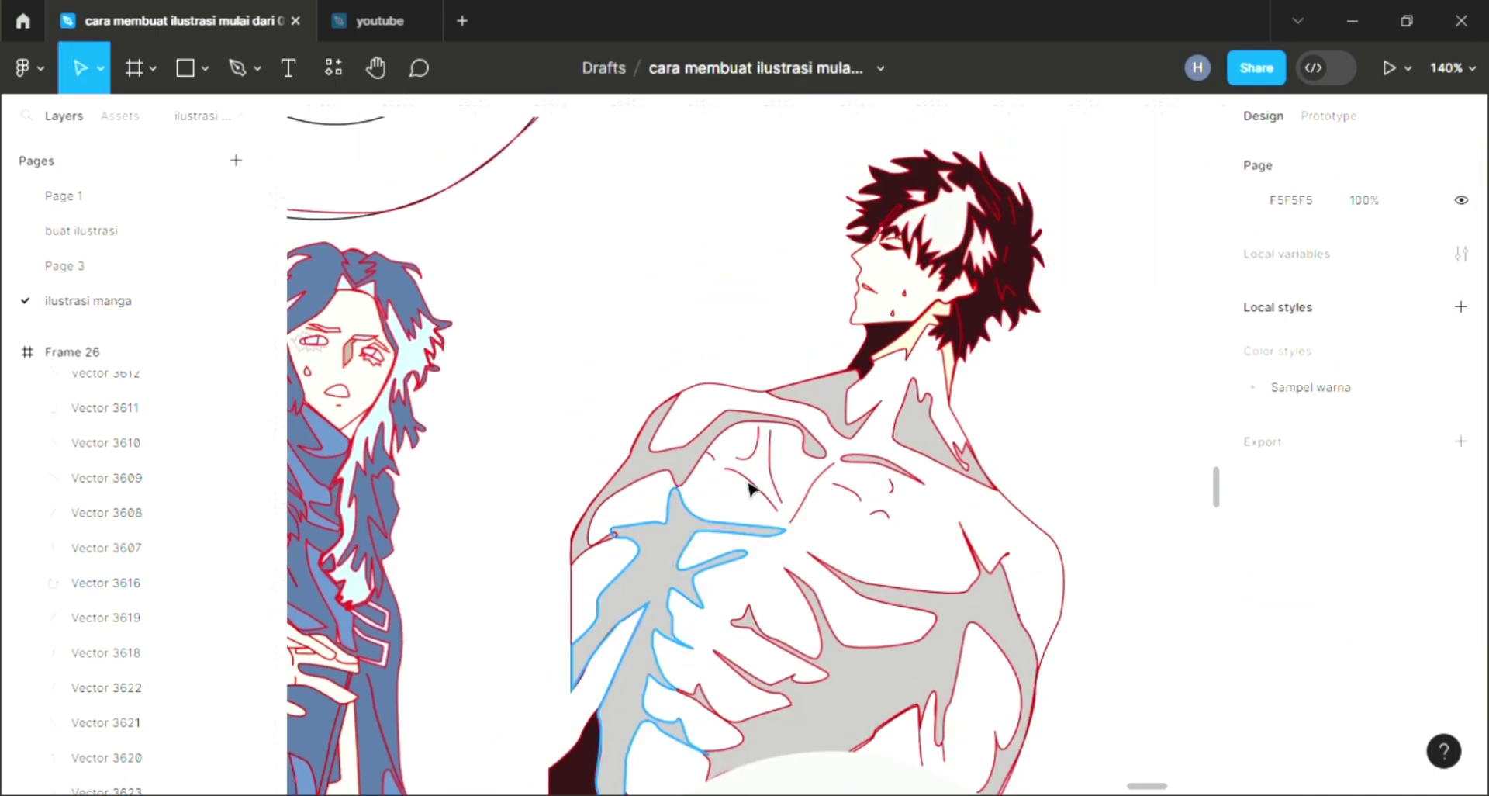
left_click(715, 396)
left_click(1460, 560)
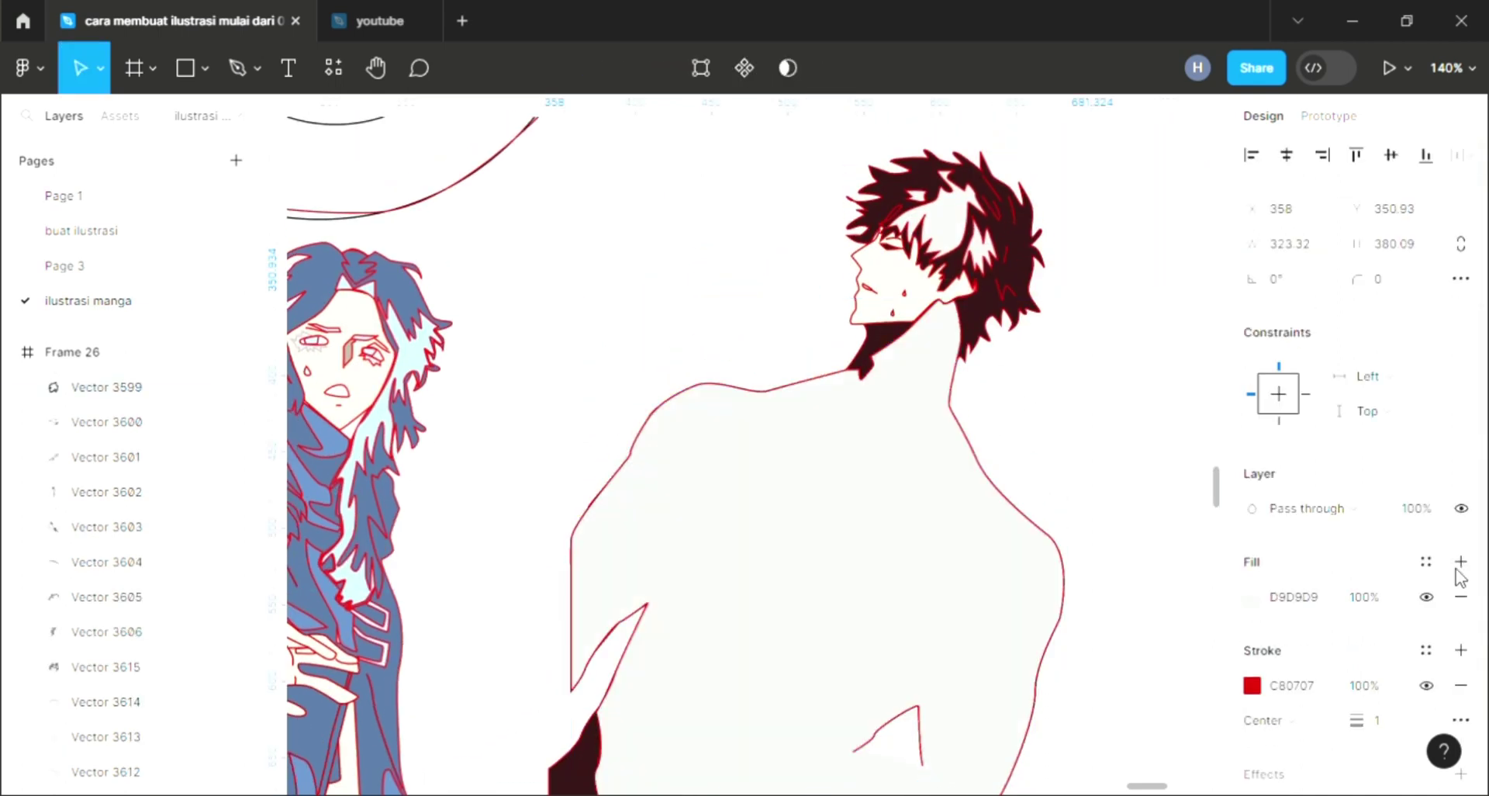
key("bracketleft")
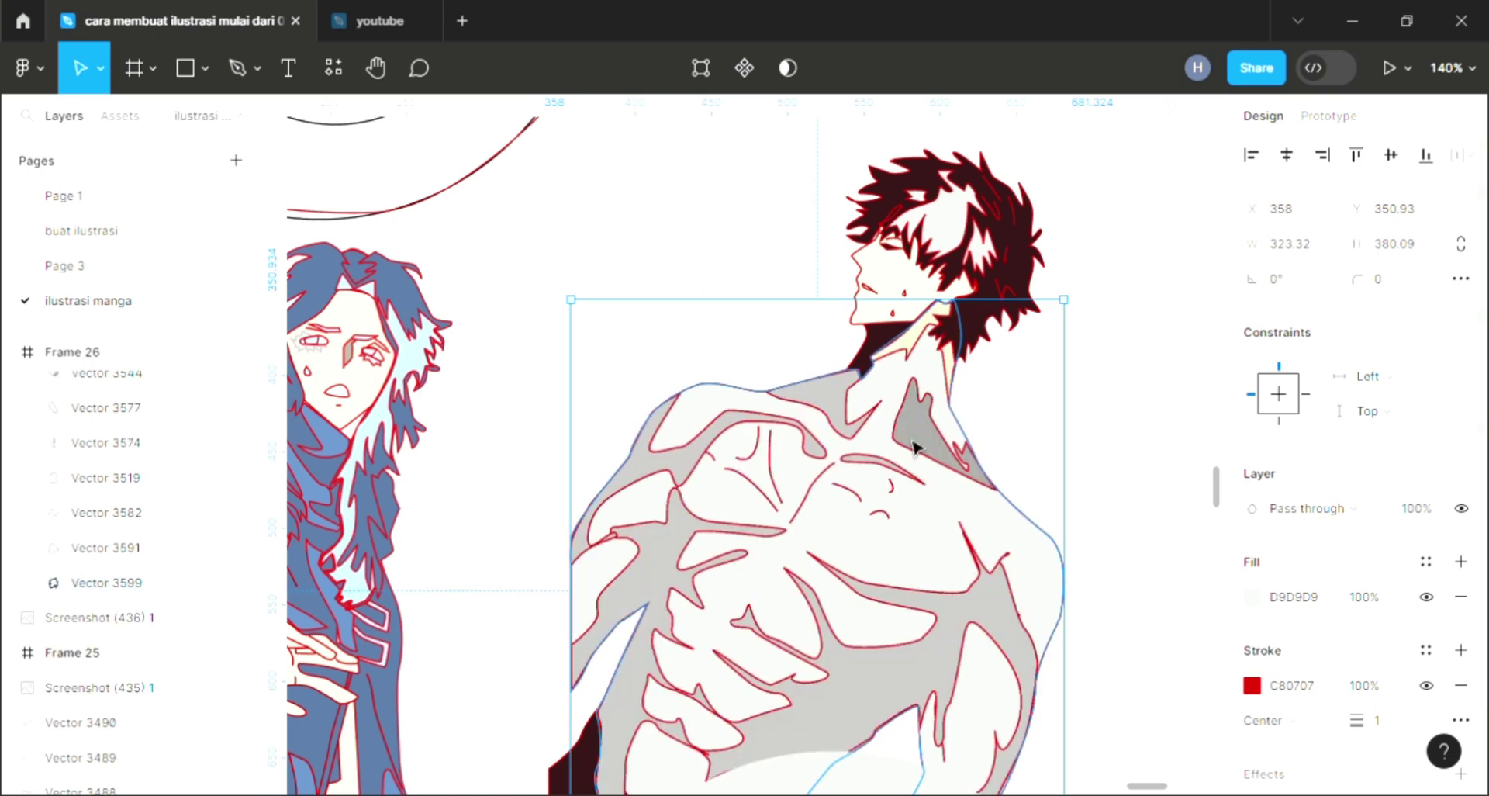
key("i")
left_click(1118, 200)
key("Escape")
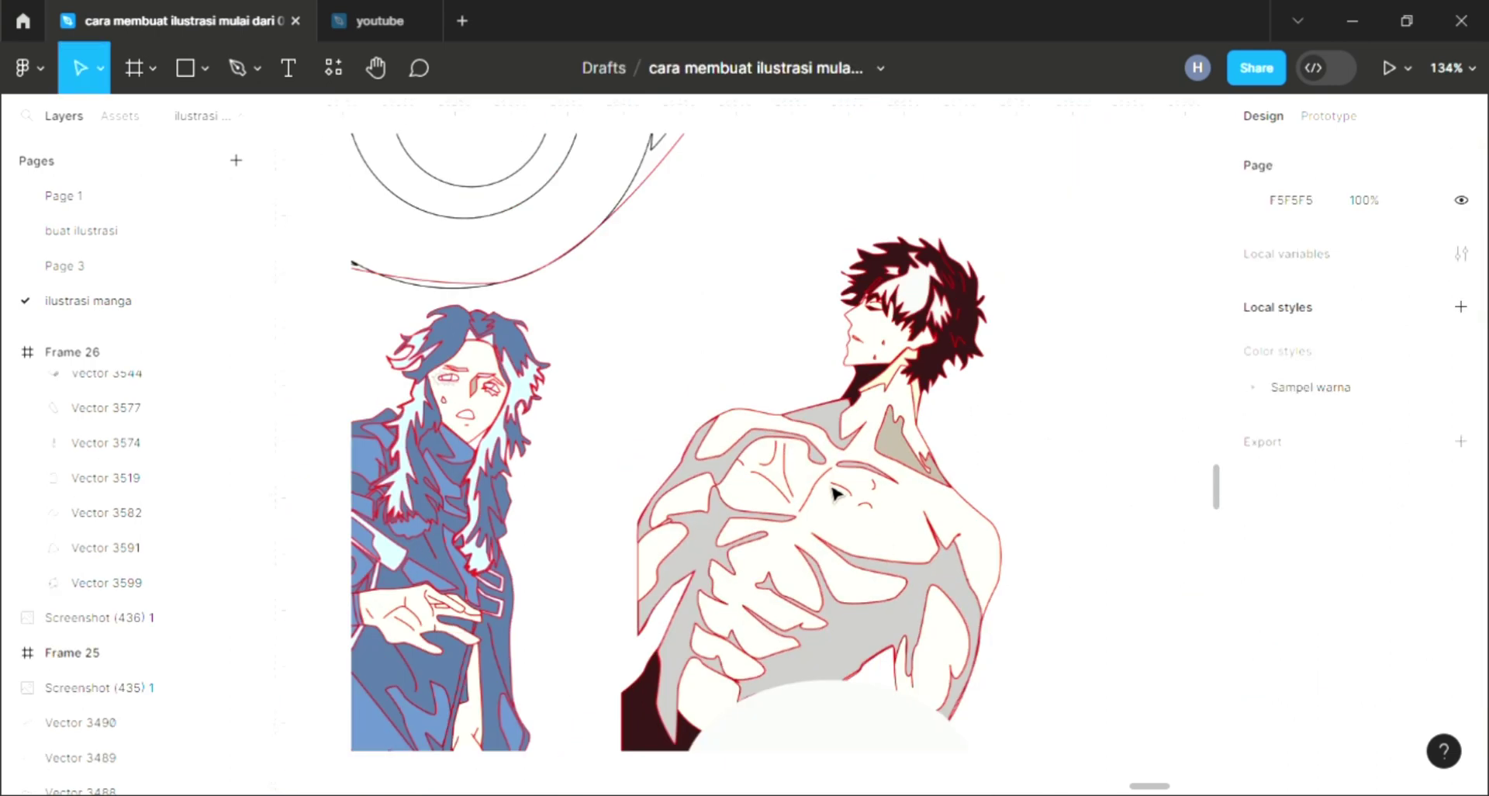
Step: Give the emblem's small centre circle a 3 px outline and dark swatch fill
scroll(835, 492, "down", 3)
scroll(780, 429, "up", 1)
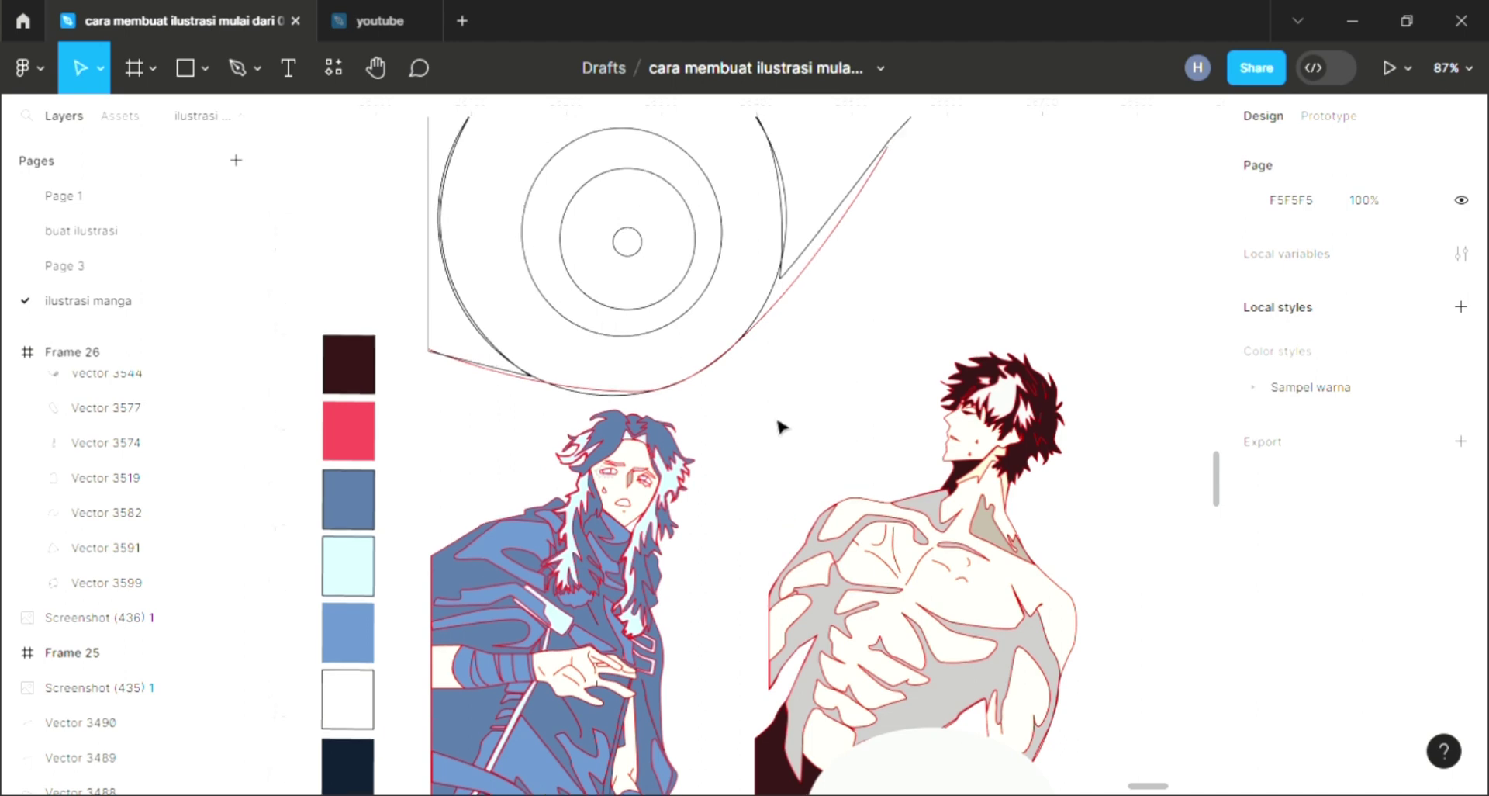
scroll(729, 438, "up", 4)
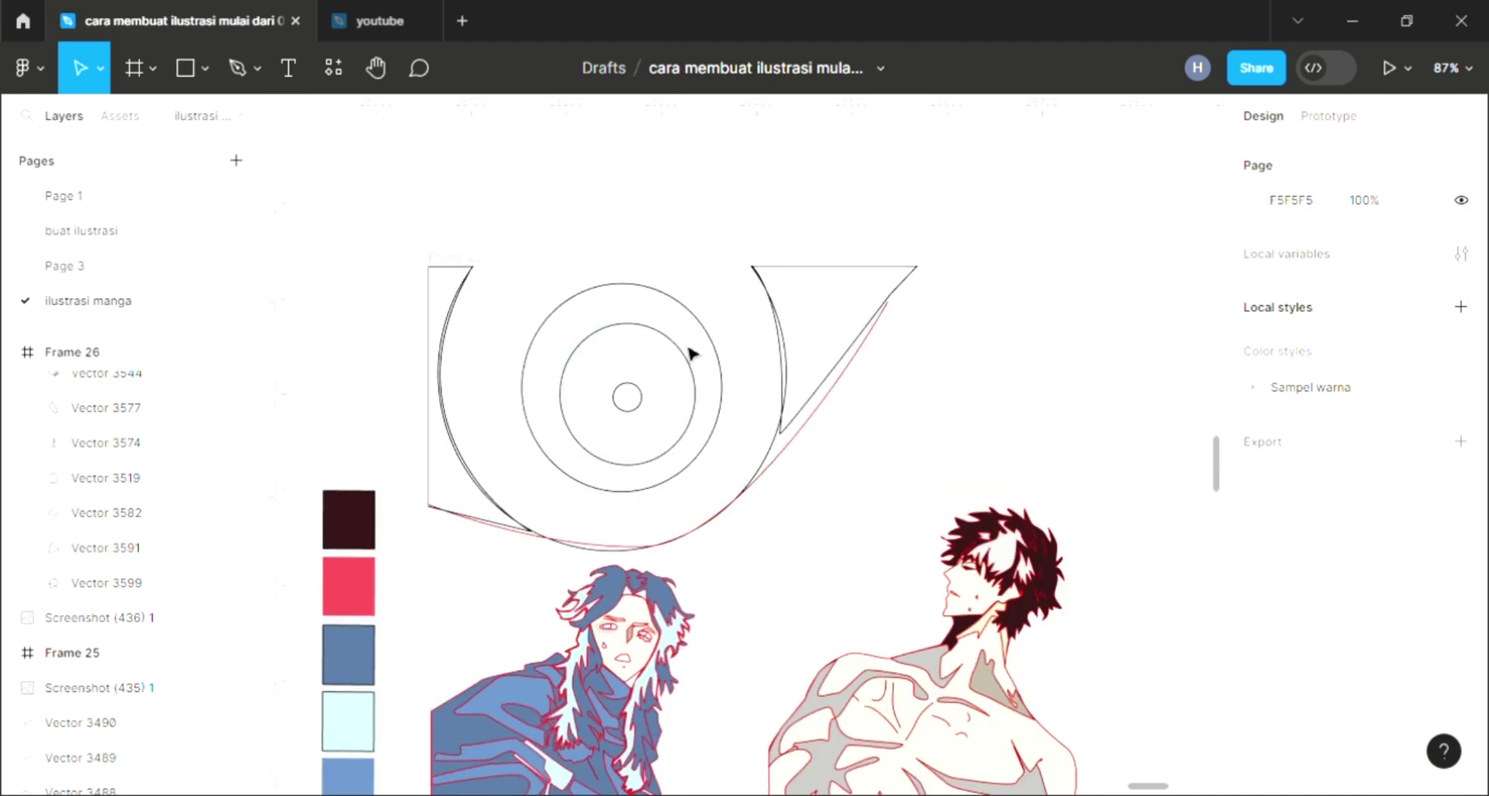
left_click(627, 396)
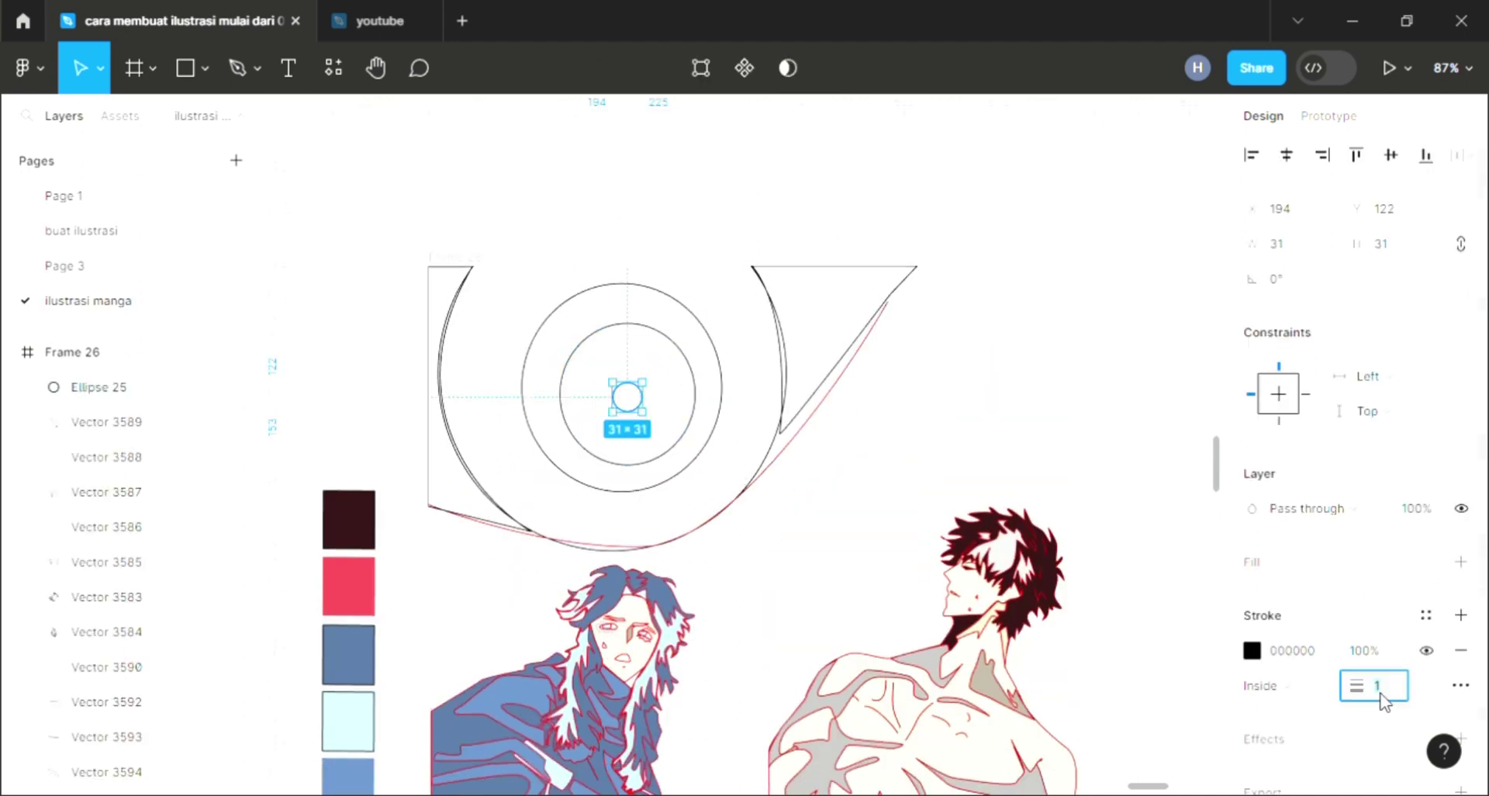
key("Return")
left_click(1460, 561)
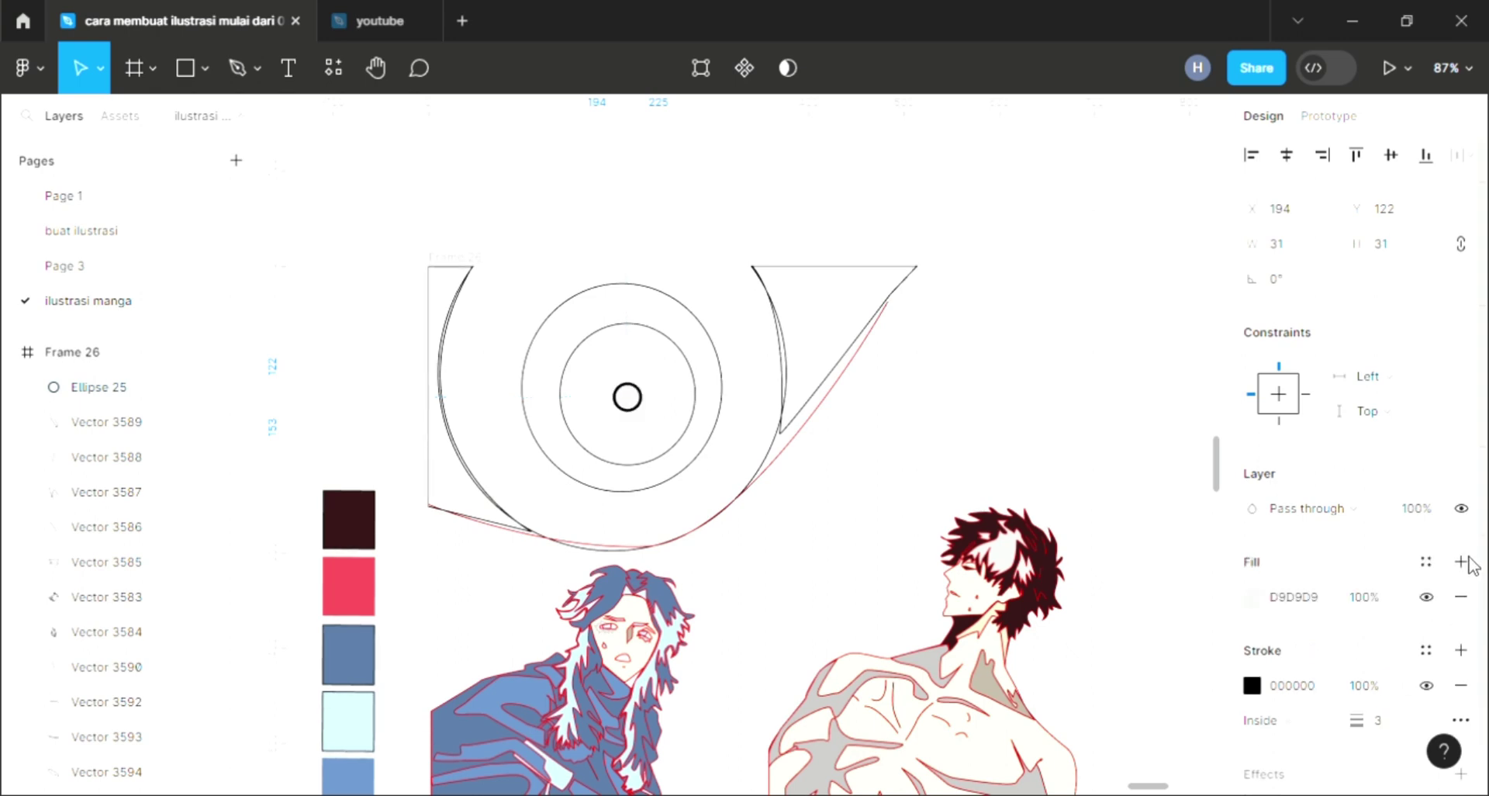
key("i")
left_click(348, 518)
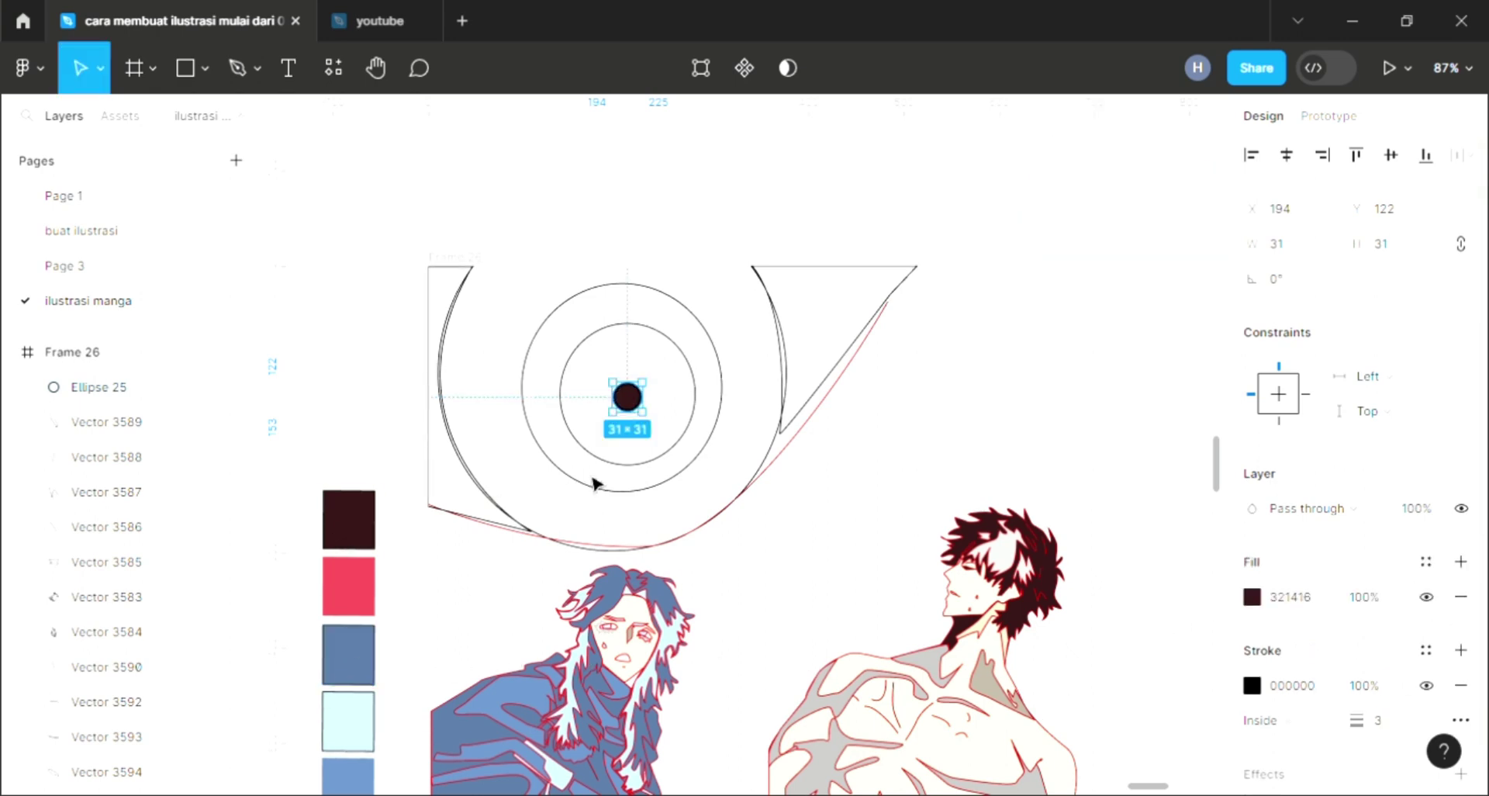
Step: Draw a larger circle over the inner ring and bring the small circle in front
key("o")
left_click_drag(559, 322, 696, 465)
left_click(611, 409)
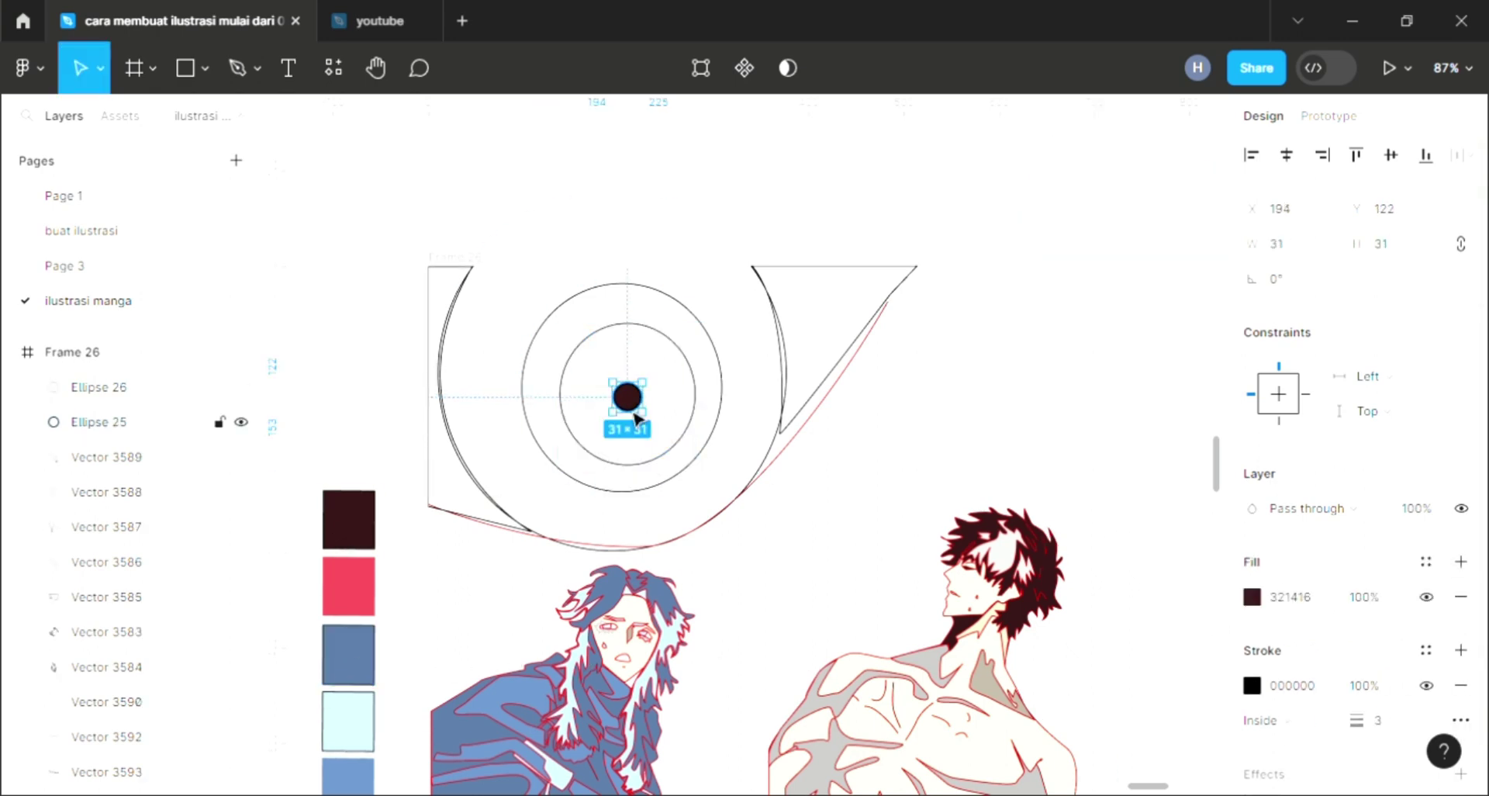
right_click(622, 406)
left_click(683, 322)
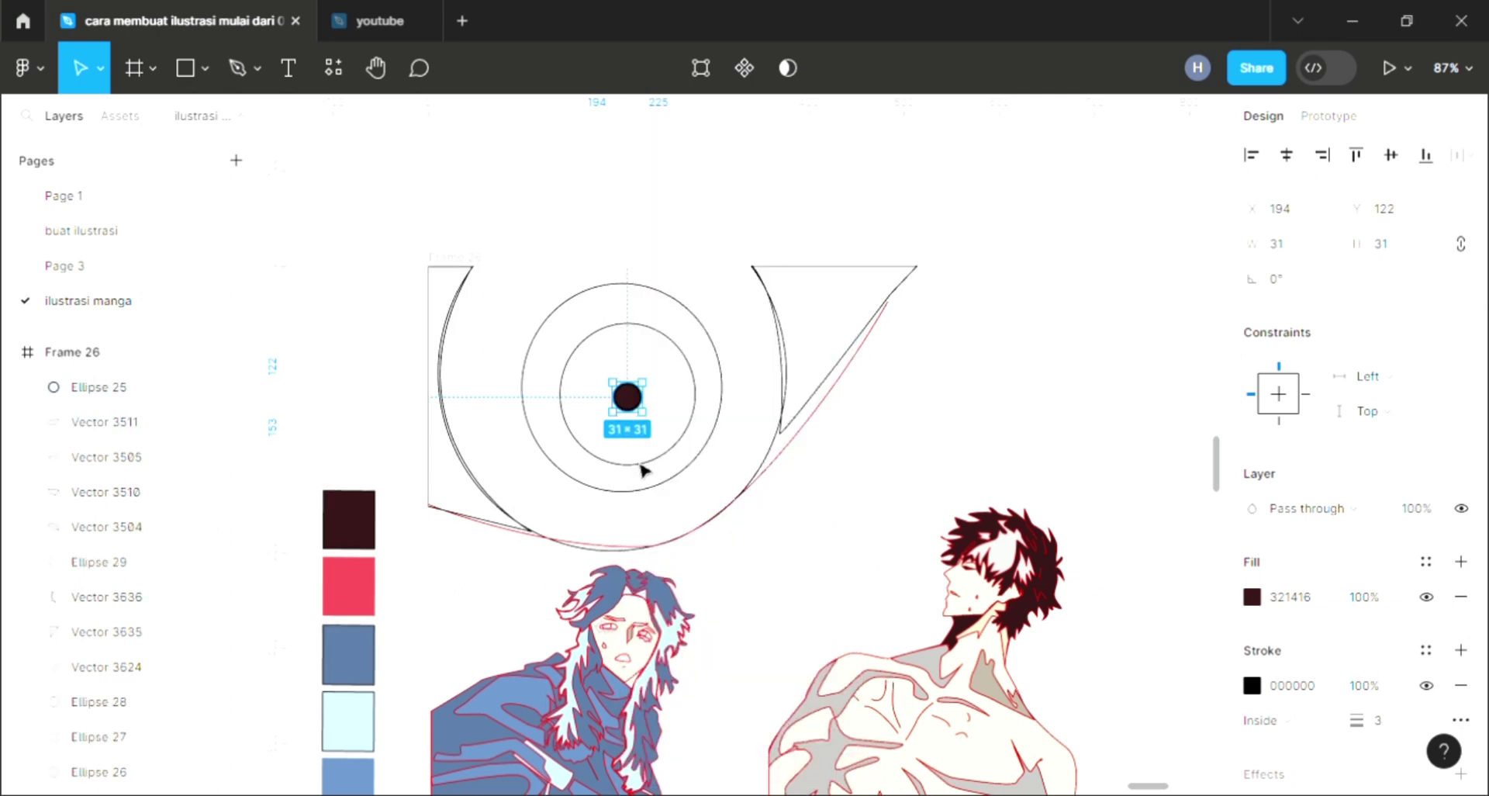
left_click(644, 469)
Step: Fill the larger circle with a muted red and switch it to a linear gradient
left_click(1460, 563)
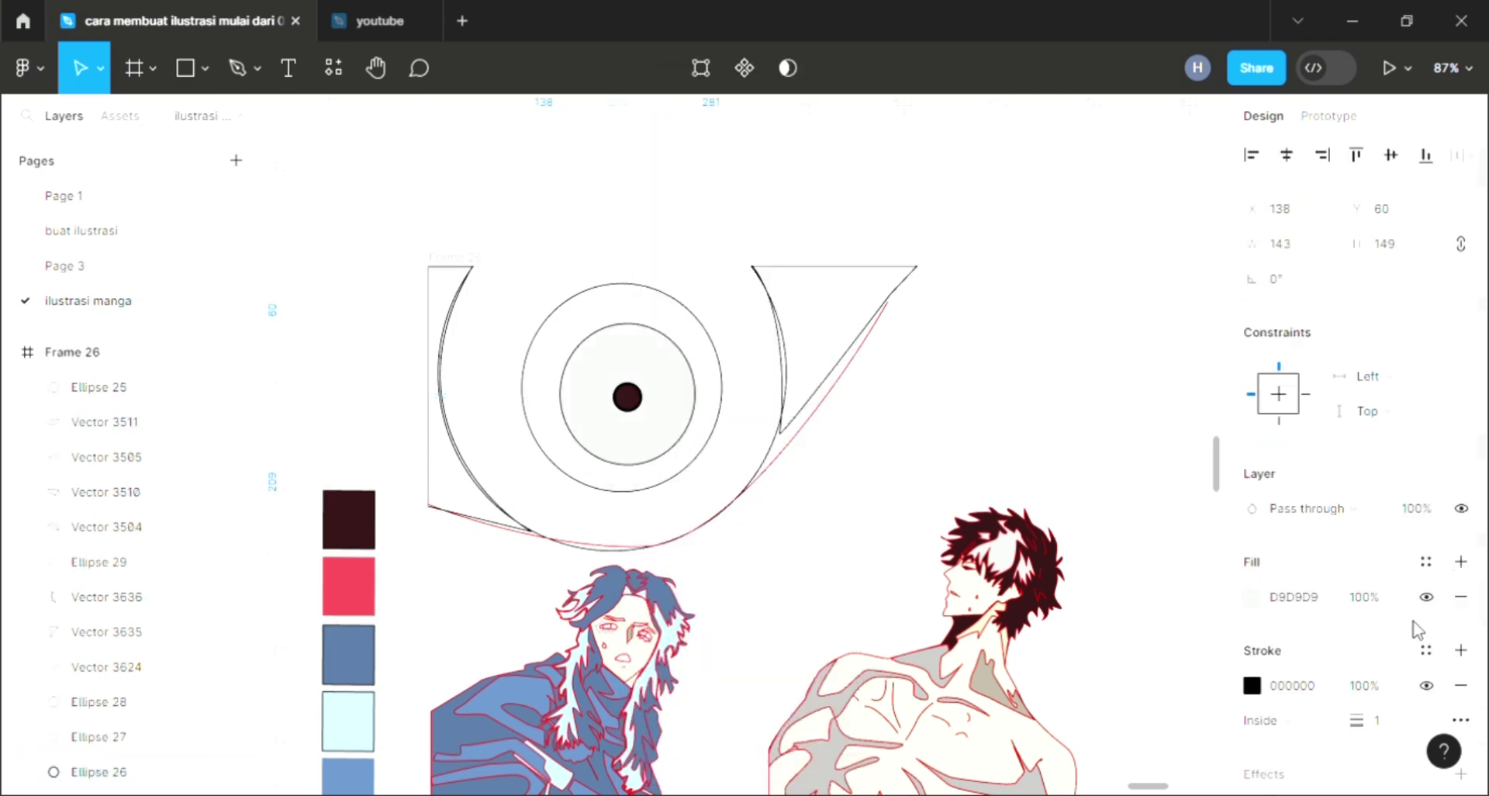
key("i")
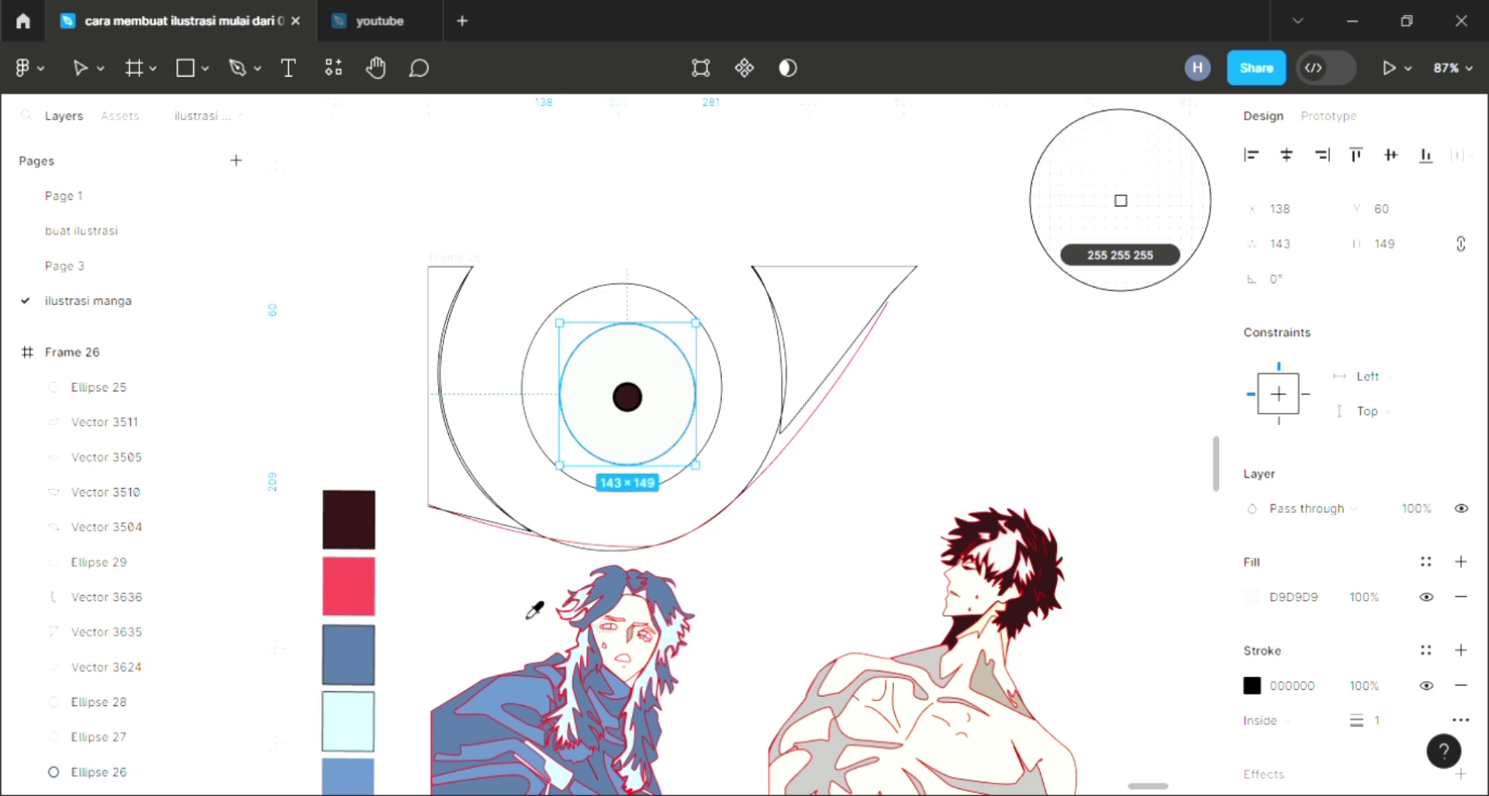
left_click(364, 527)
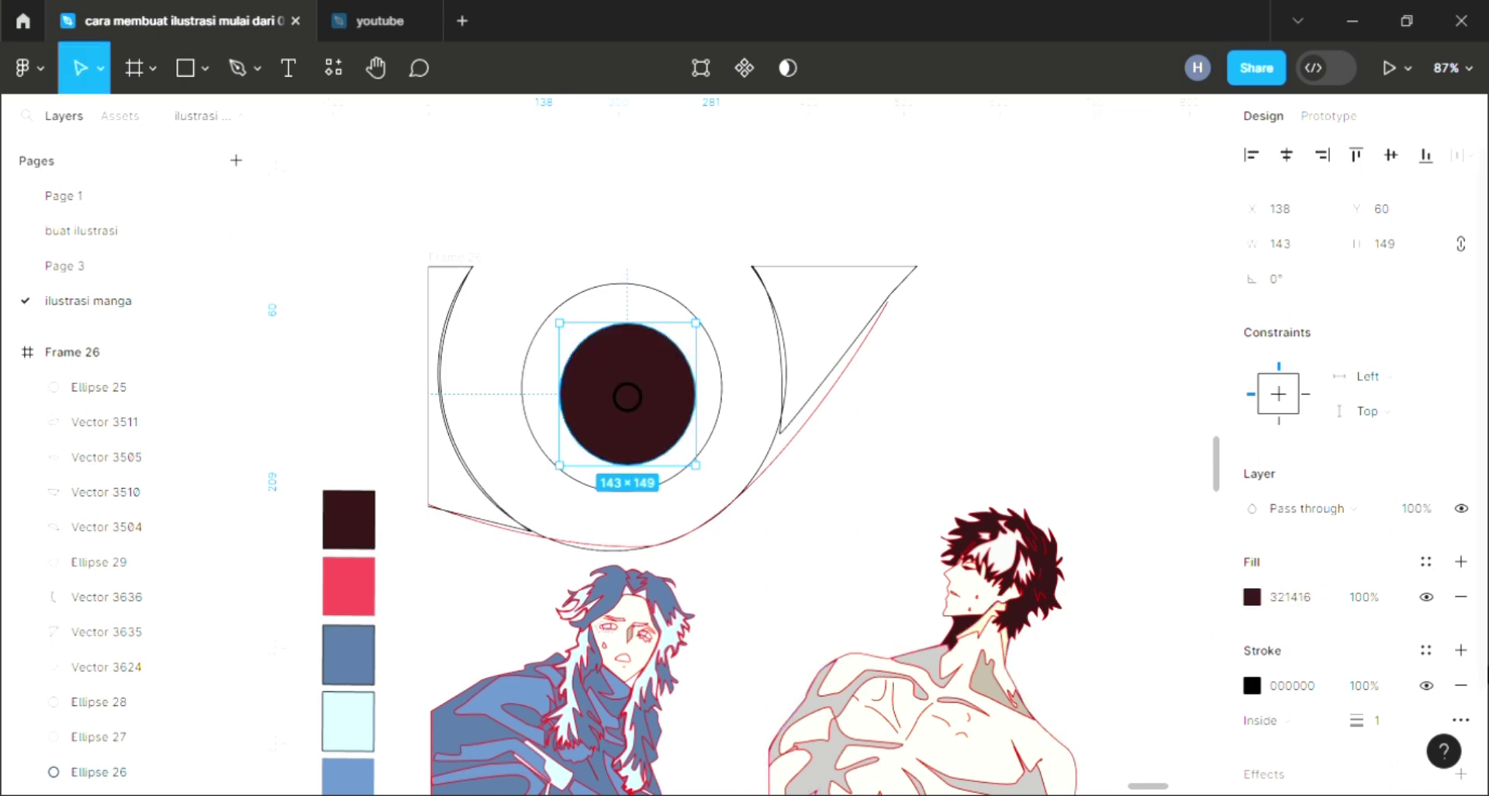
left_click(1251, 596)
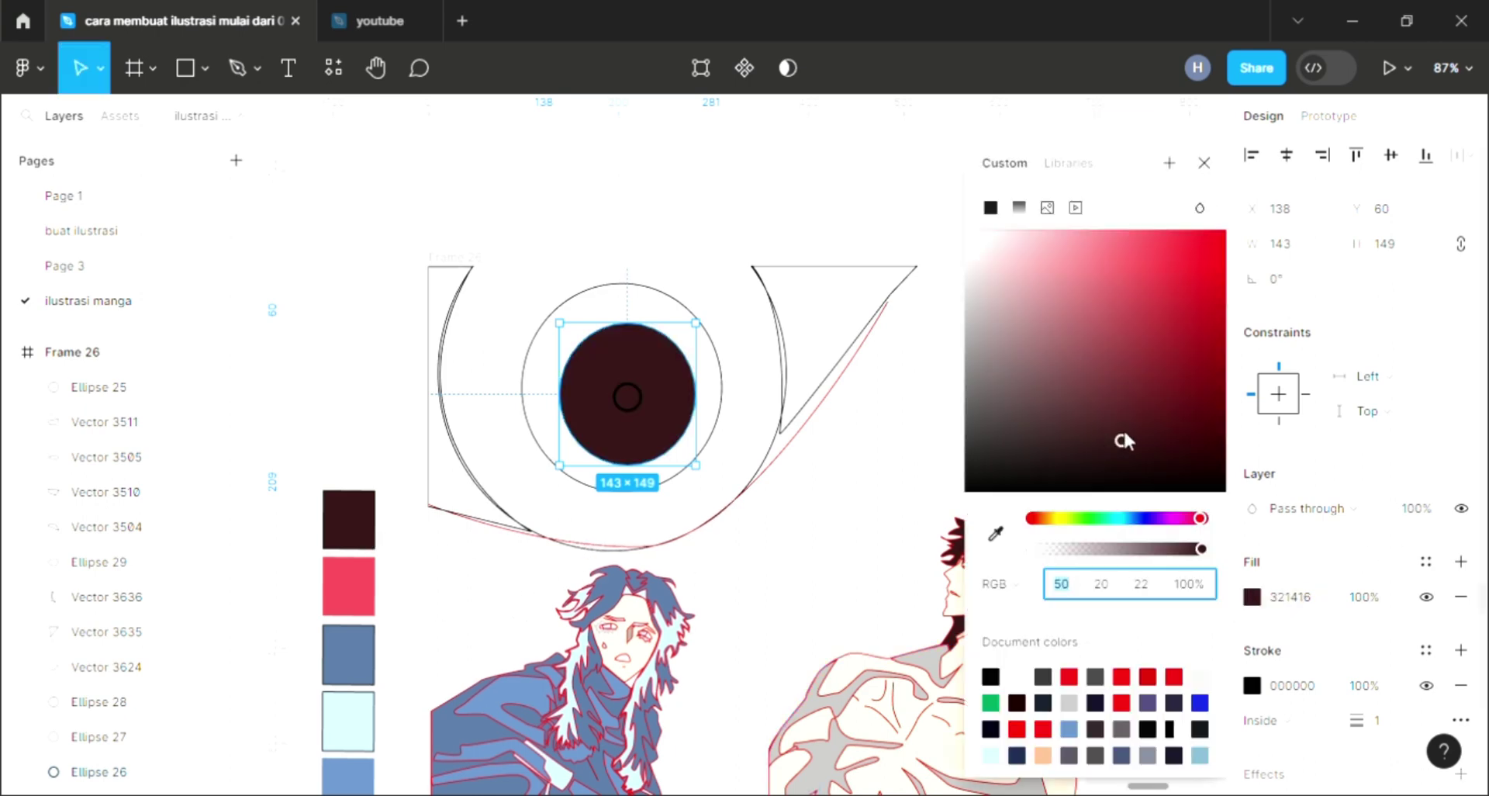
left_click_drag(1123, 440, 1125, 326)
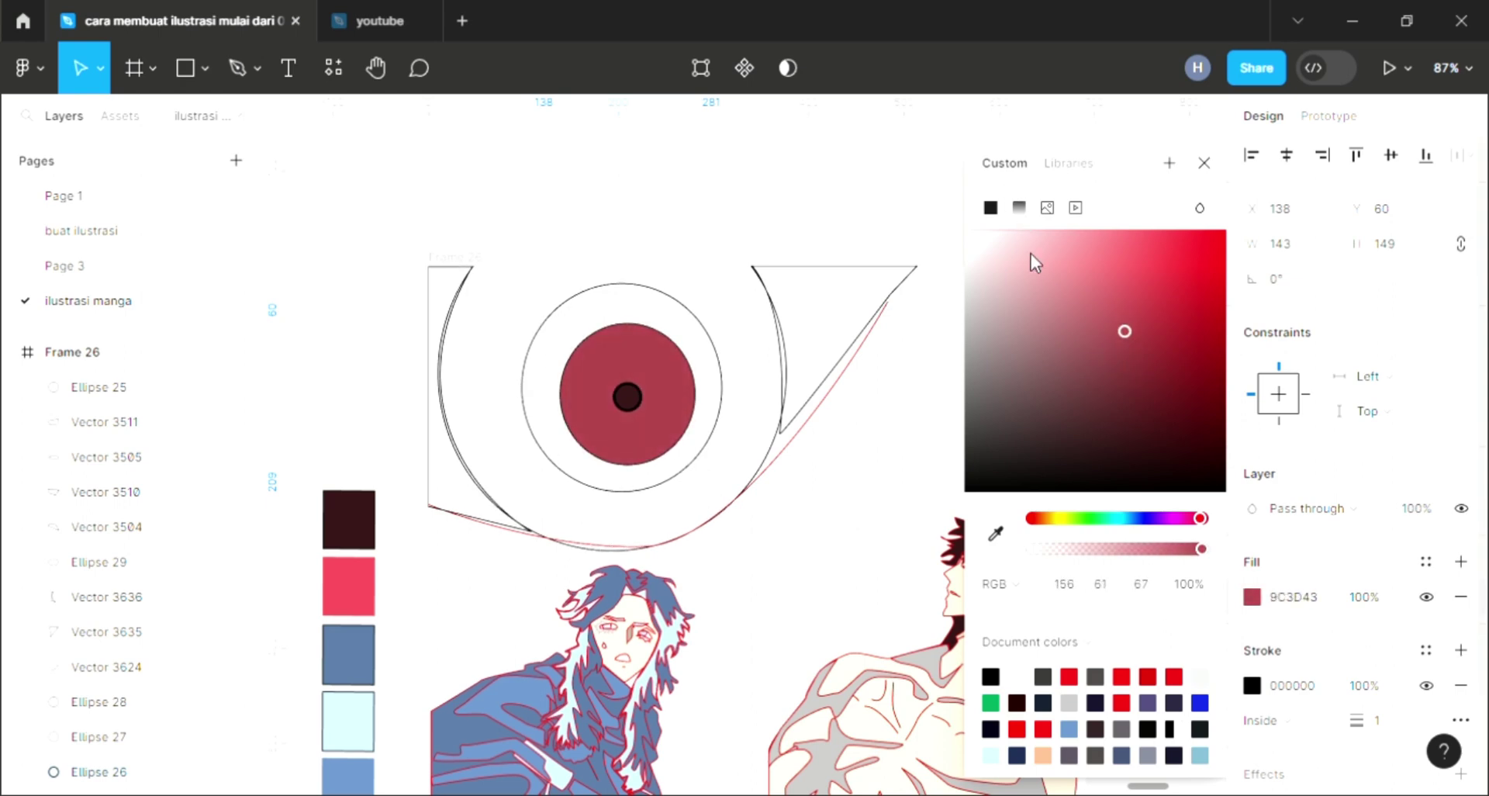
left_click(1019, 207)
mouse_move(1123, 409)
left_mouse_down()
mouse_move(1119, 492)
mouse_move(1202, 486)
left_mouse_up()
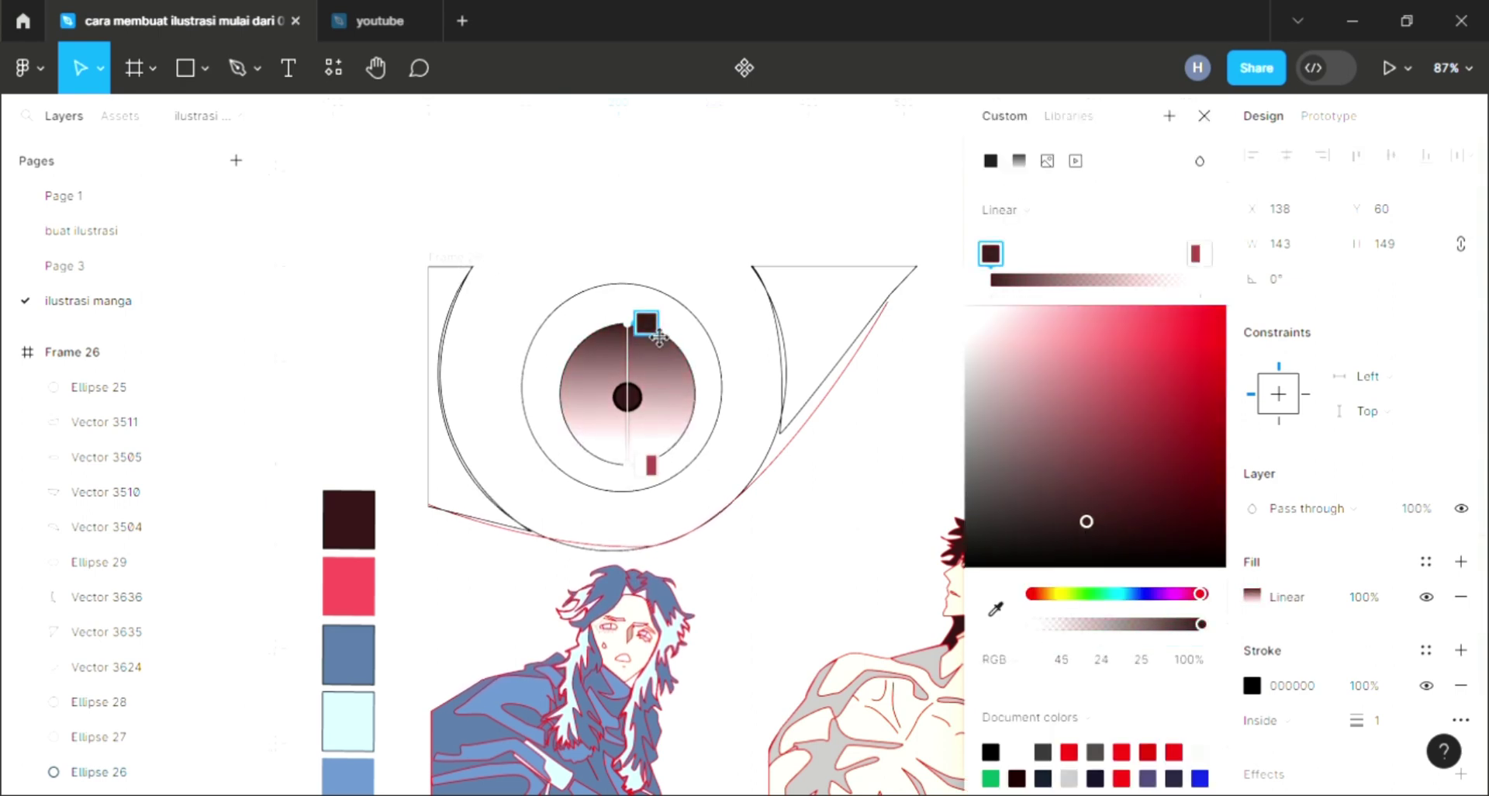
Step: Set the gradient stops to opaque bright red at the top and dark maroon below
mouse_move(658, 337)
left_mouse_down()
mouse_move(658, 480)
mouse_move(659, 405)
left_mouse_up()
left_click(1165, 253)
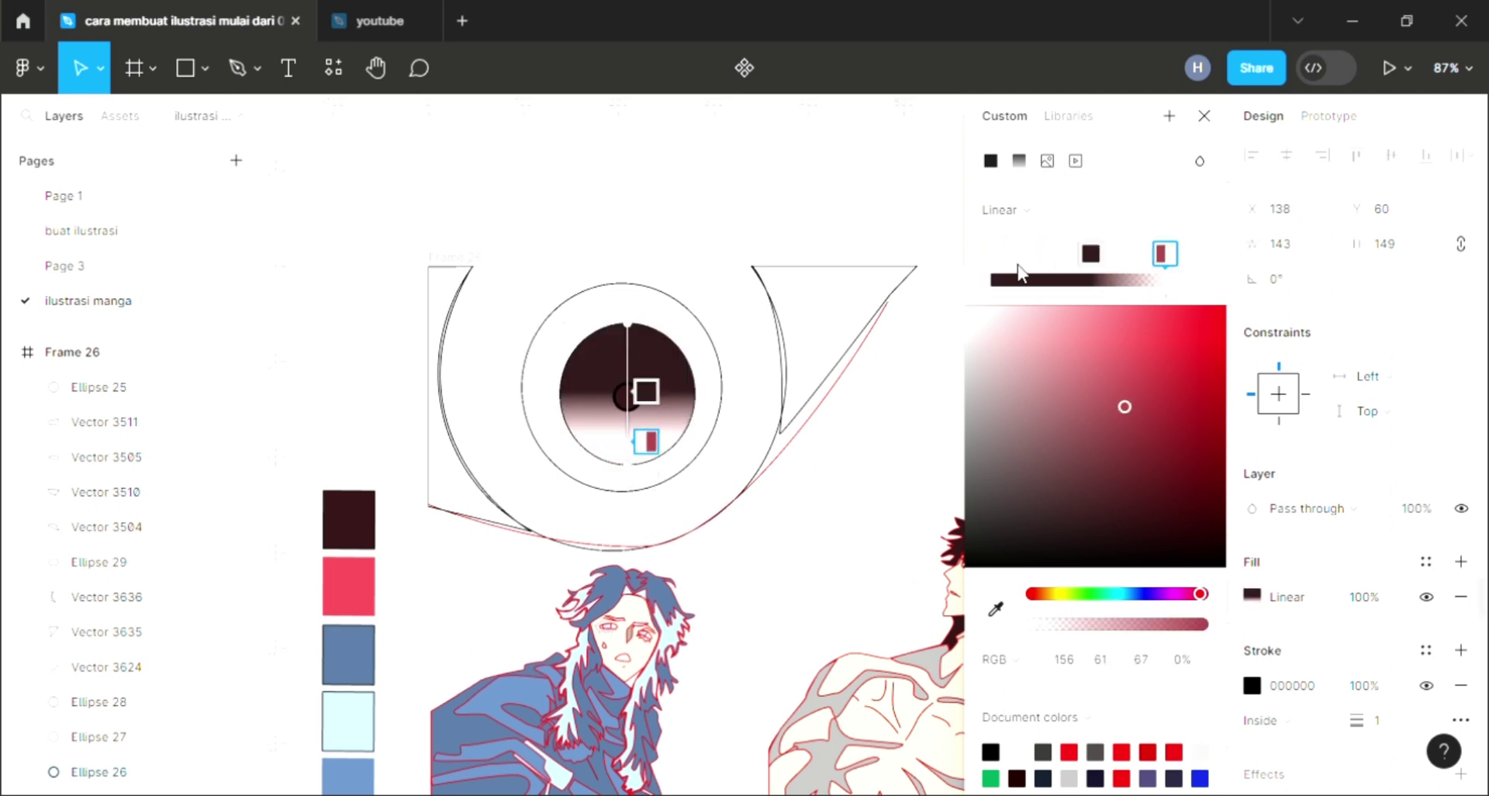
left_click_drag(1019, 271, 991, 267)
left_click_drag(1125, 406, 1200, 371)
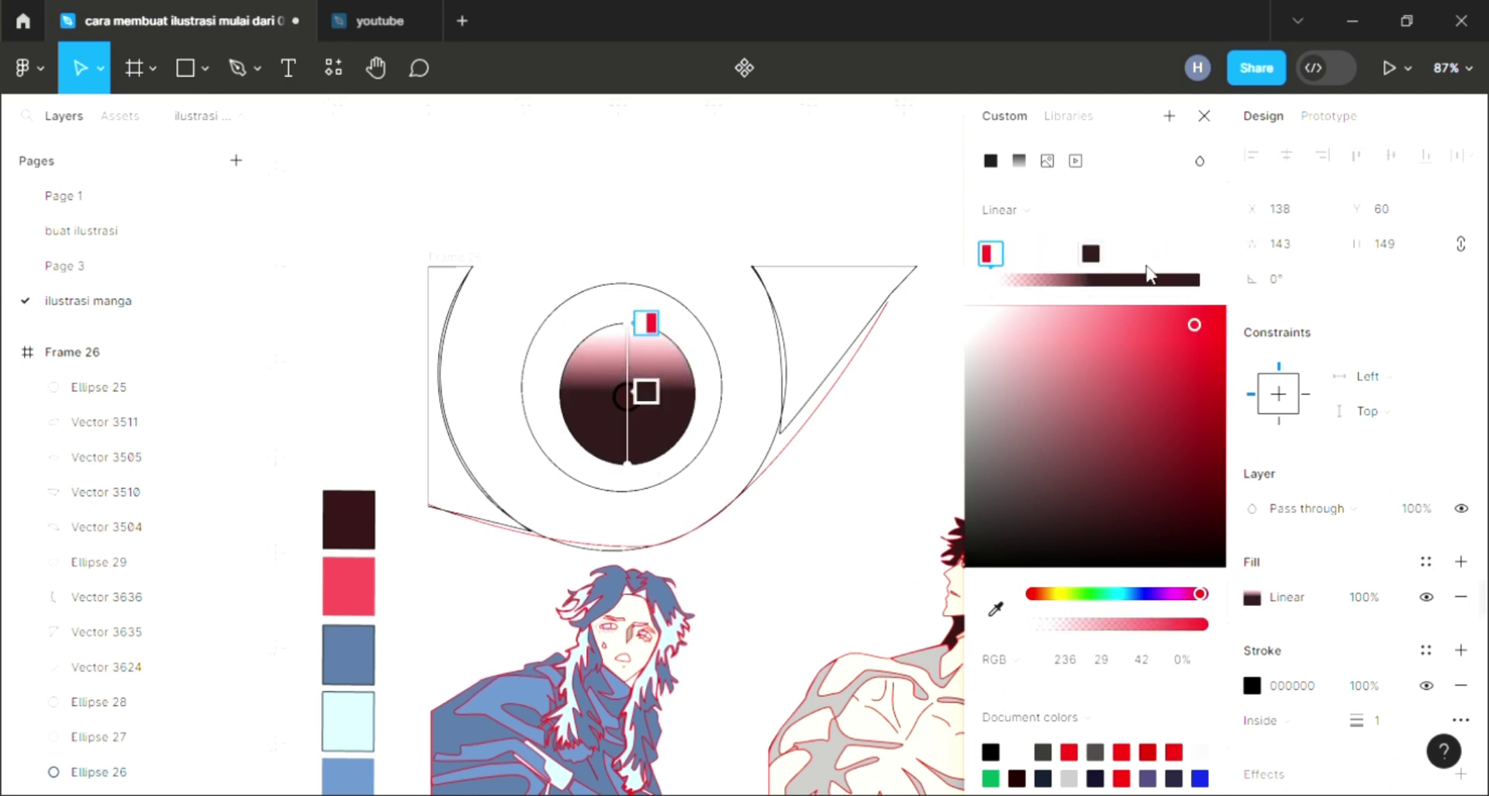
mouse_move(1148, 273)
left_mouse_down()
mouse_move(1200, 268)
mouse_move(1164, 252)
left_mouse_up()
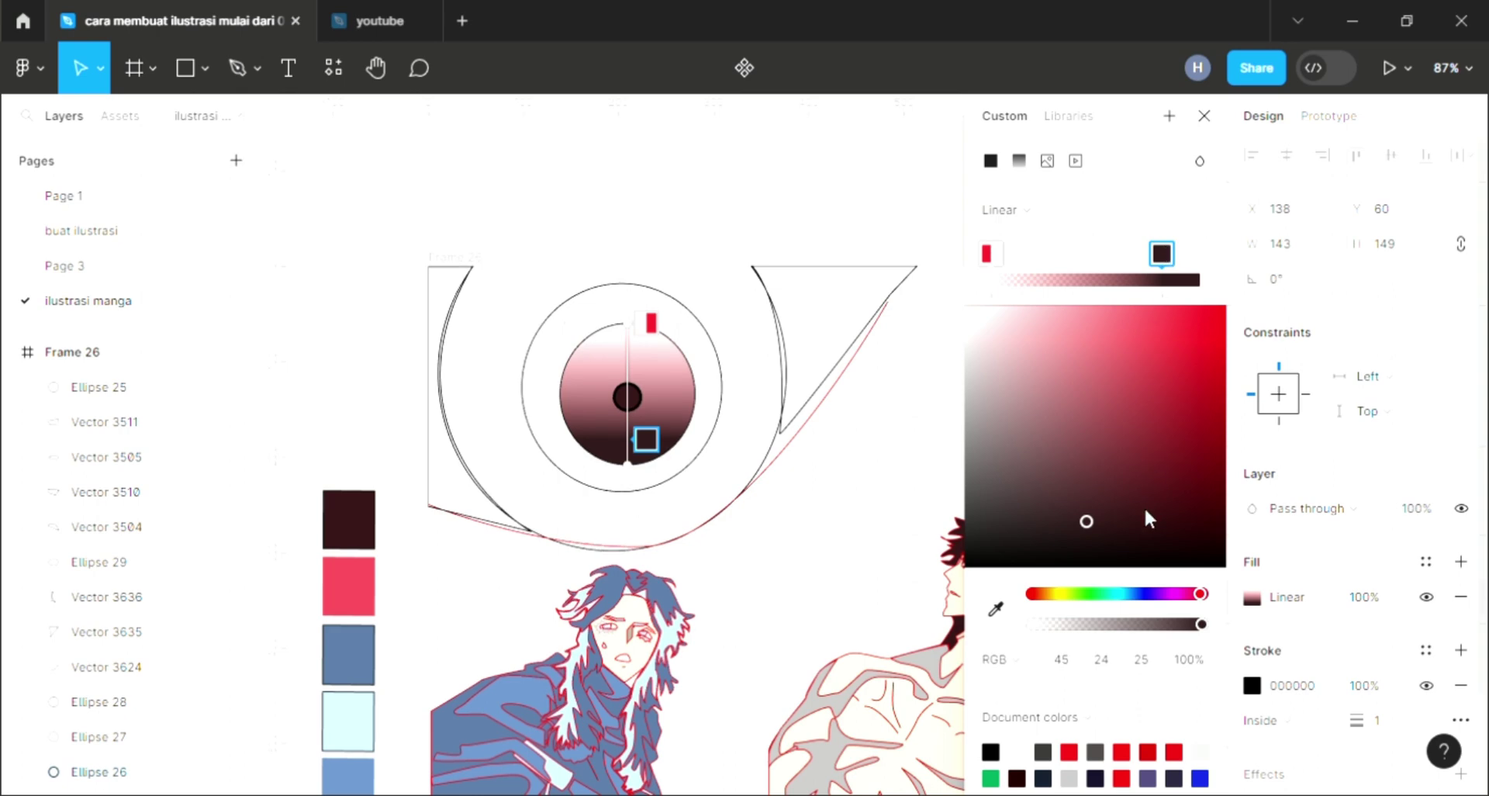
left_click(986, 252)
mouse_move(1198, 324)
left_mouse_down()
mouse_move(1225, 438)
mouse_move(1231, 307)
left_mouse_up()
left_click_drag(651, 324, 651, 367)
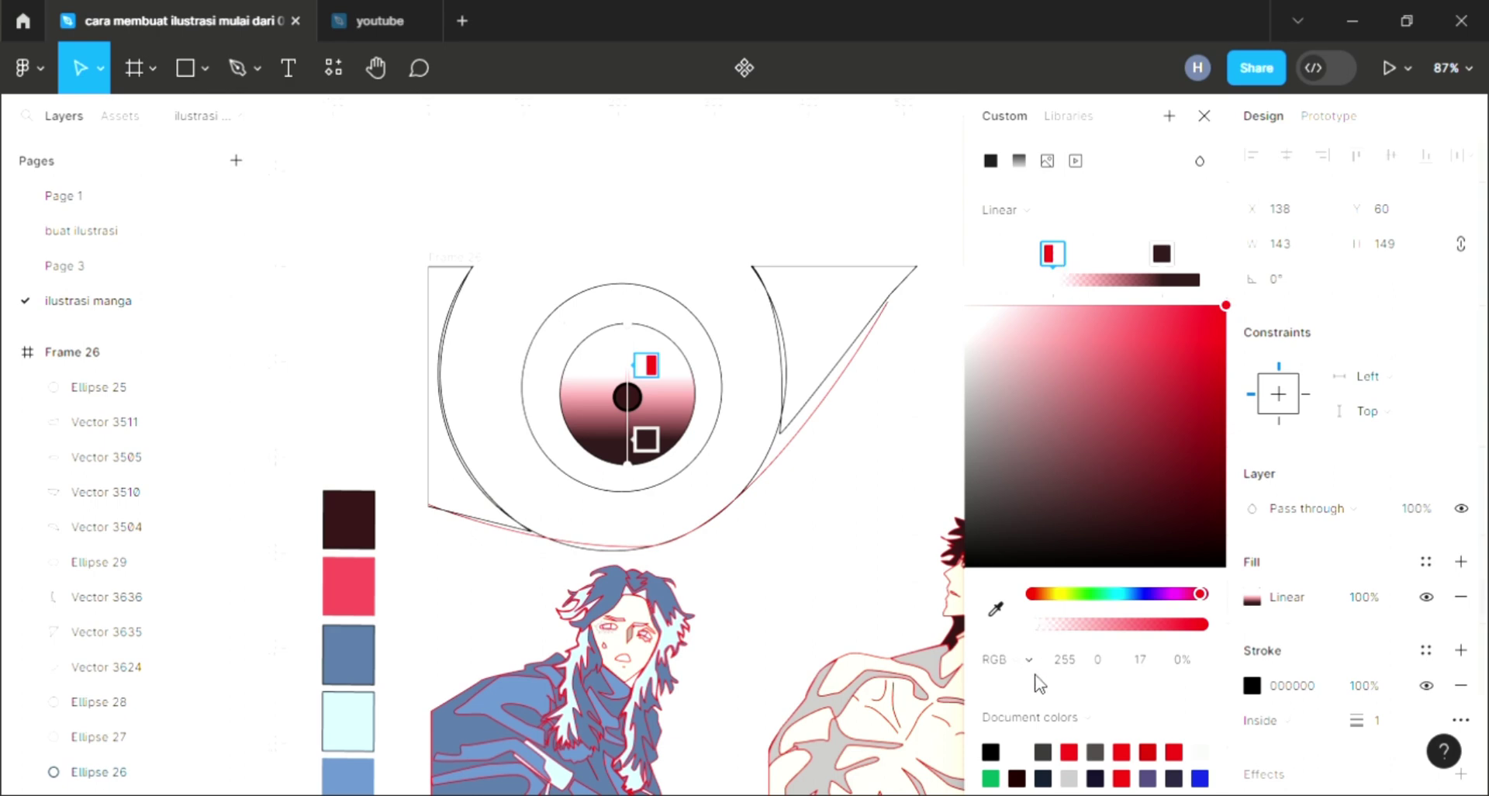
left_click_drag(1033, 634, 1203, 625)
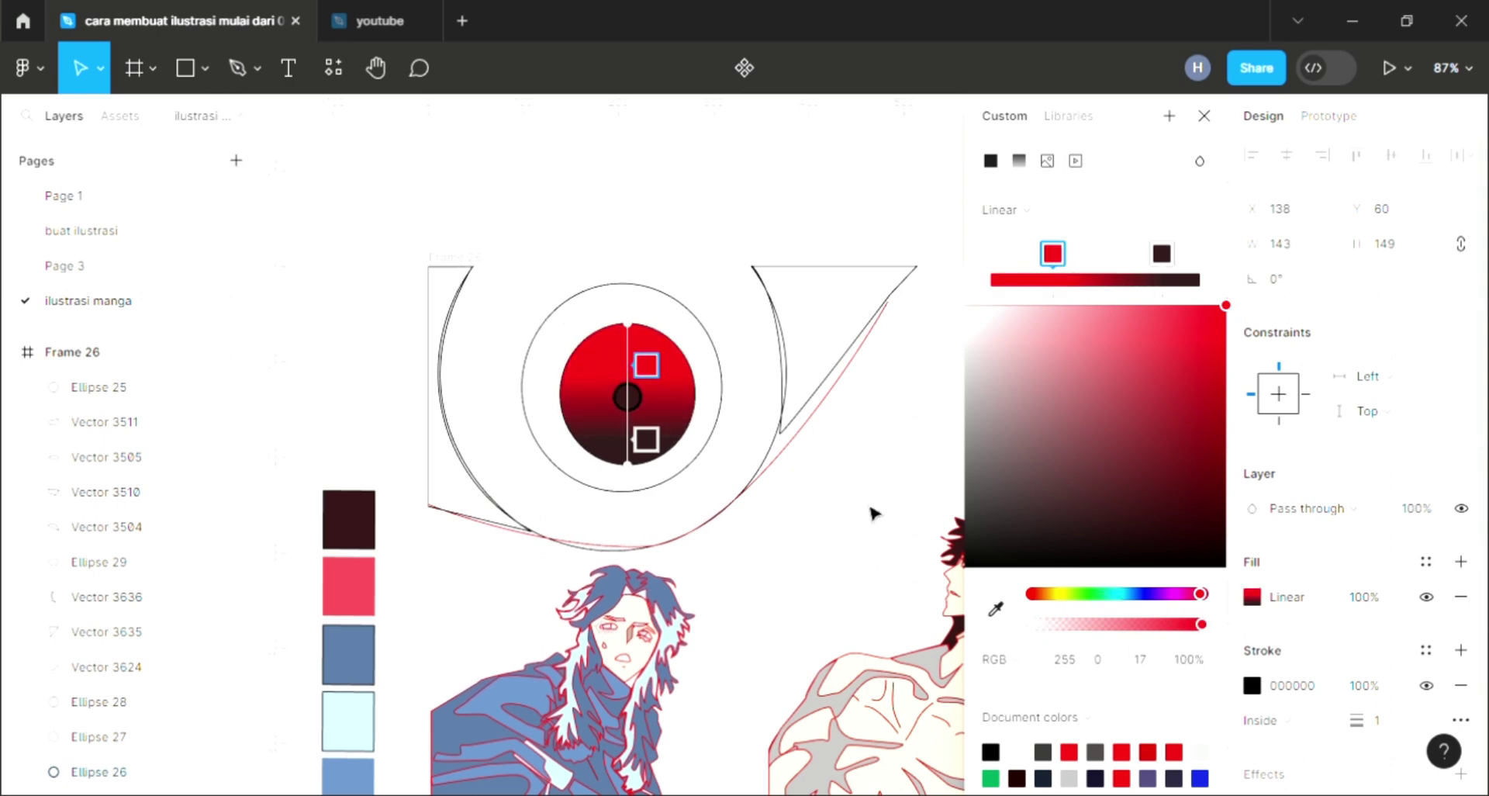
left_click(1205, 116)
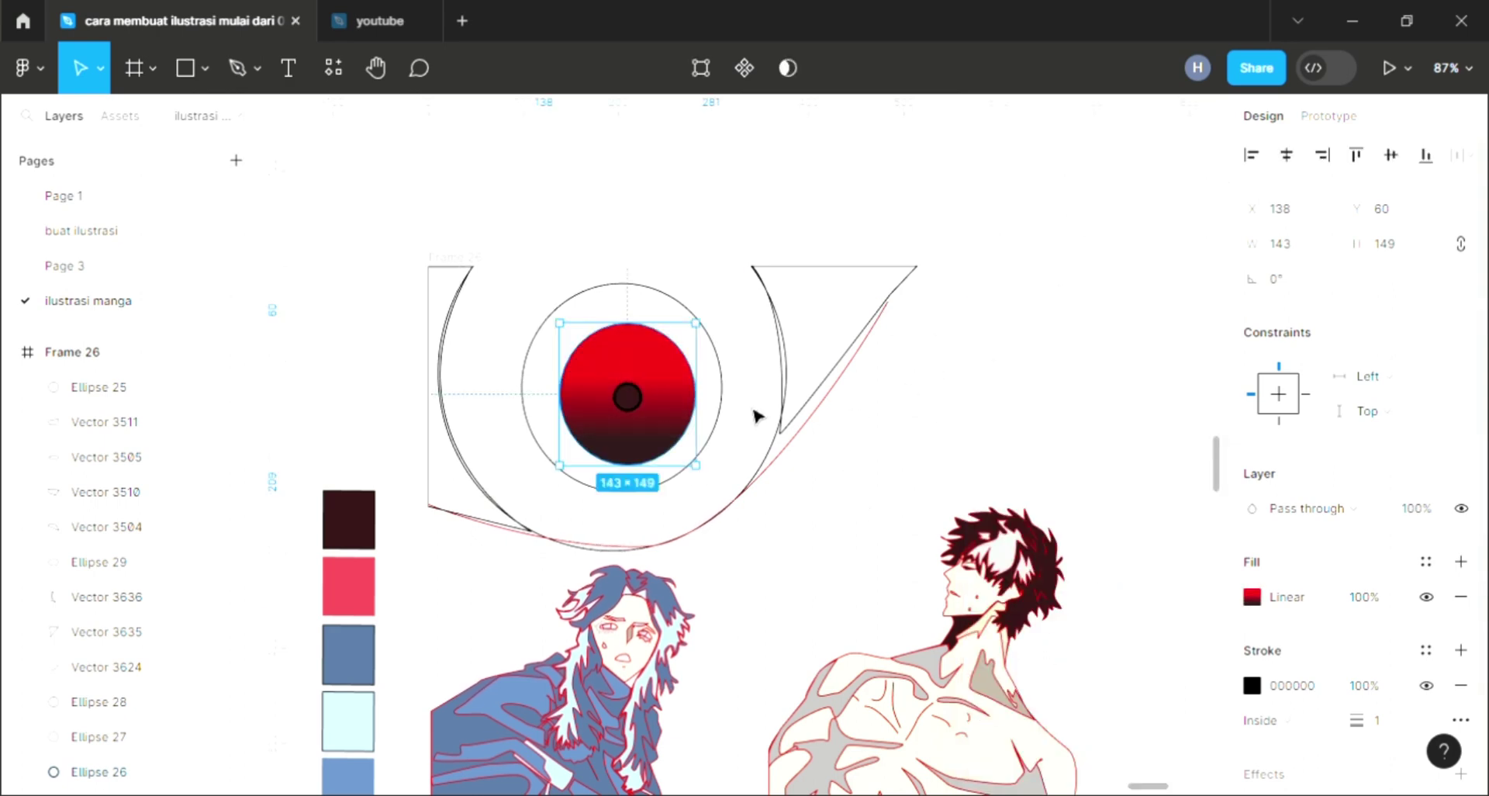
left_click(723, 417)
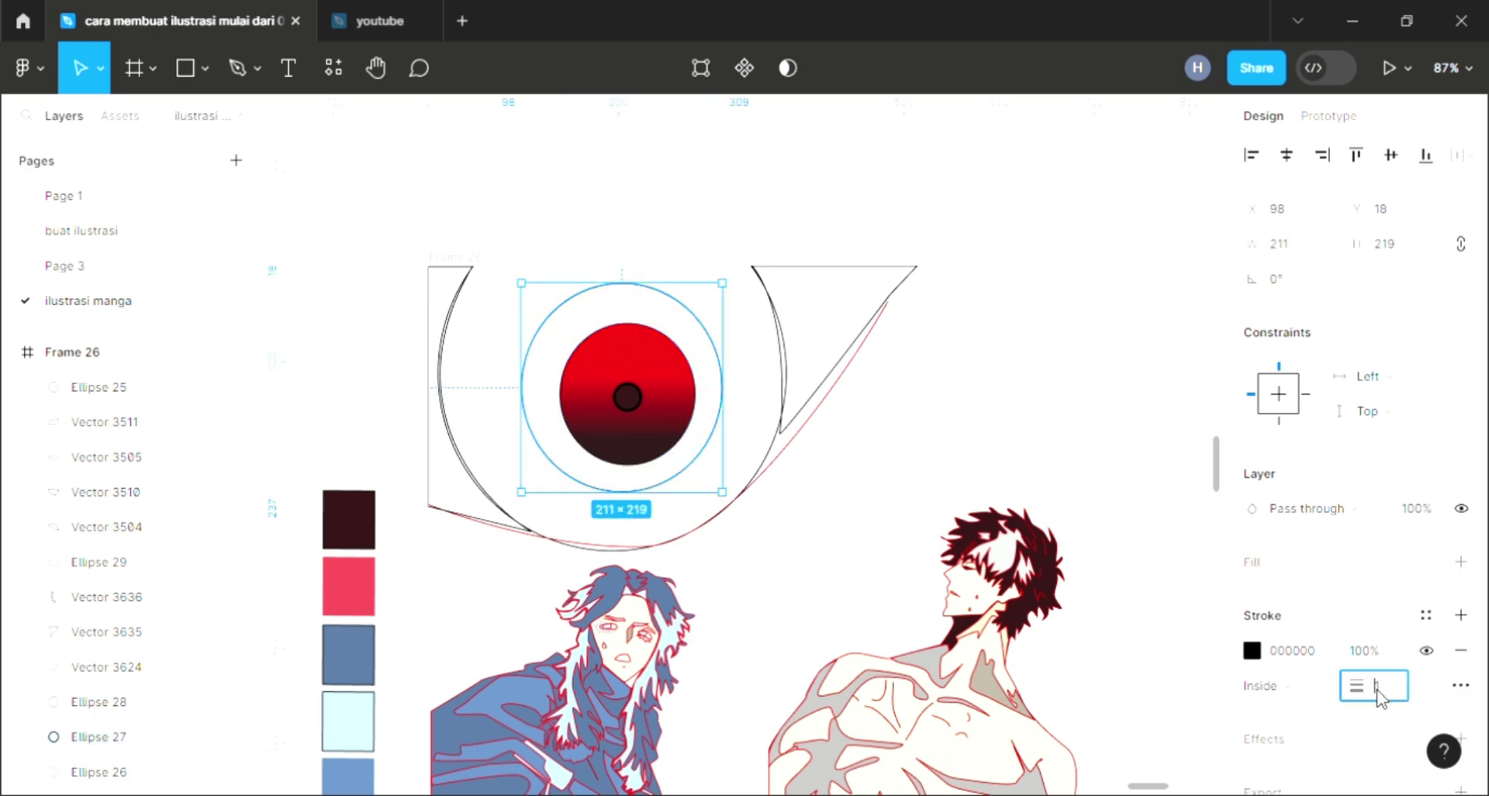
type("3")
Step: Confirm the 3px iris-ring outline, then give the ring a linear gradient fill sent to the back
key("Return")
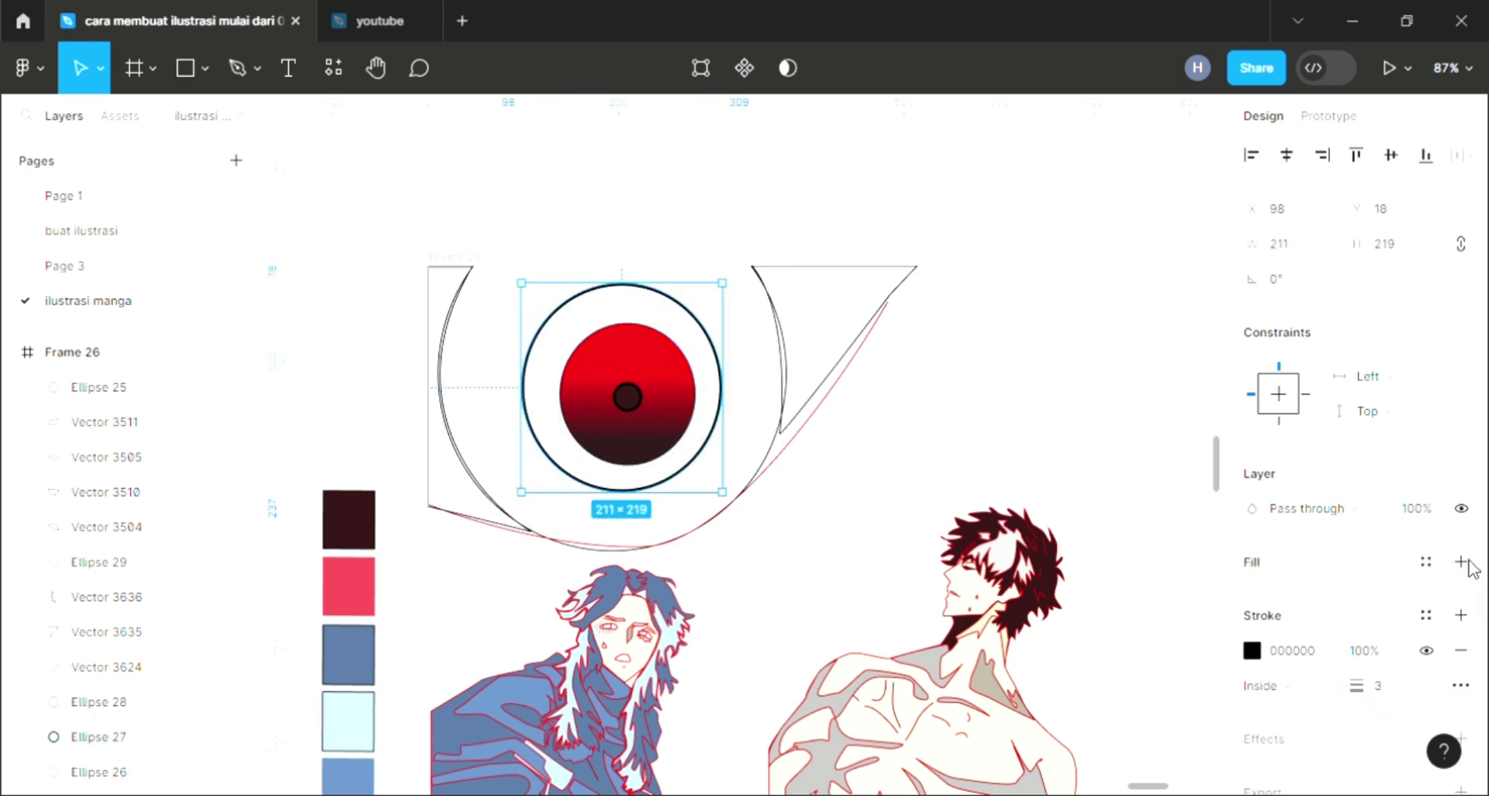
left_click(1462, 562)
key("ctrl+shift+bracketleft")
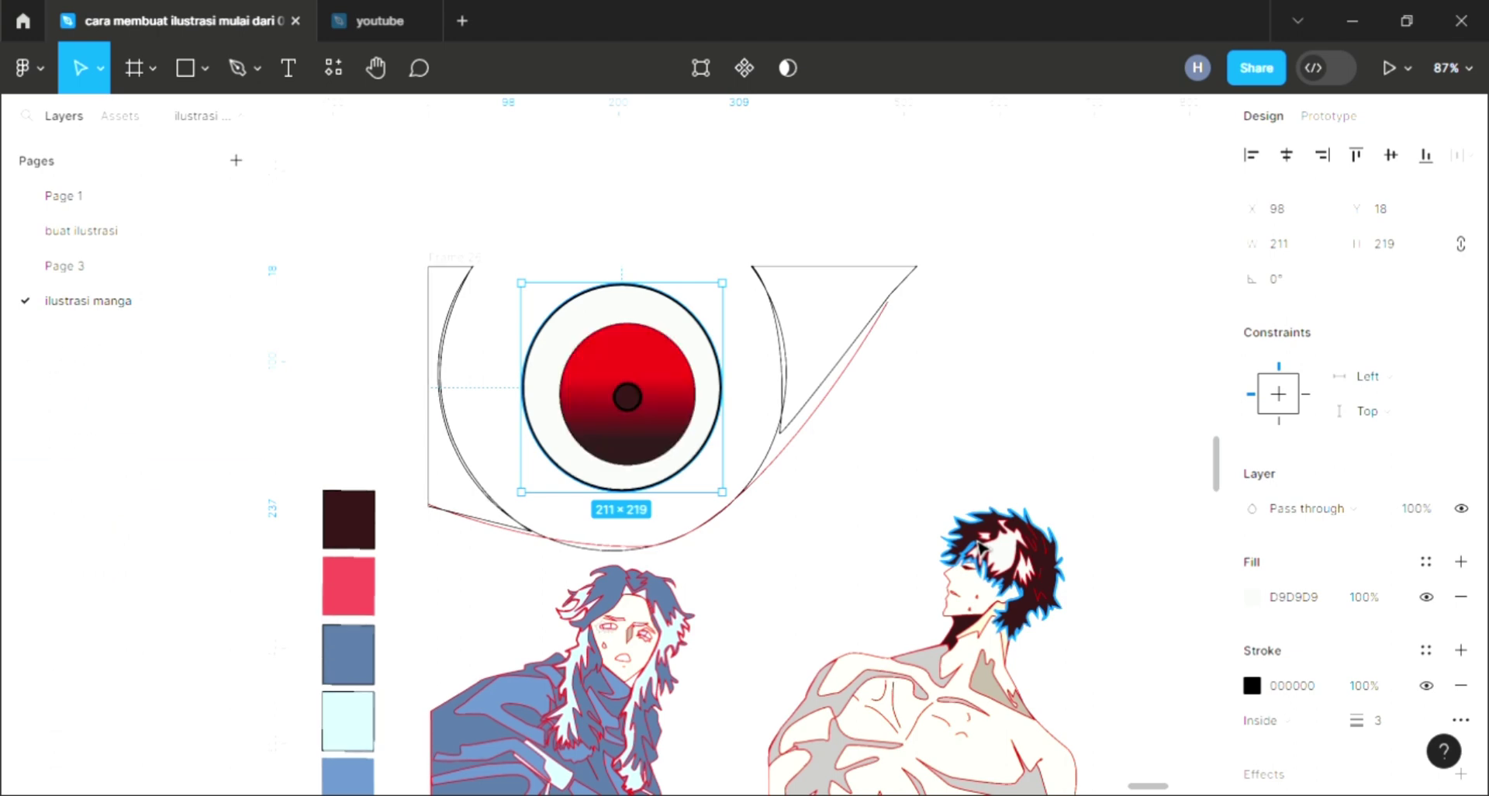
left_click(1253, 596)
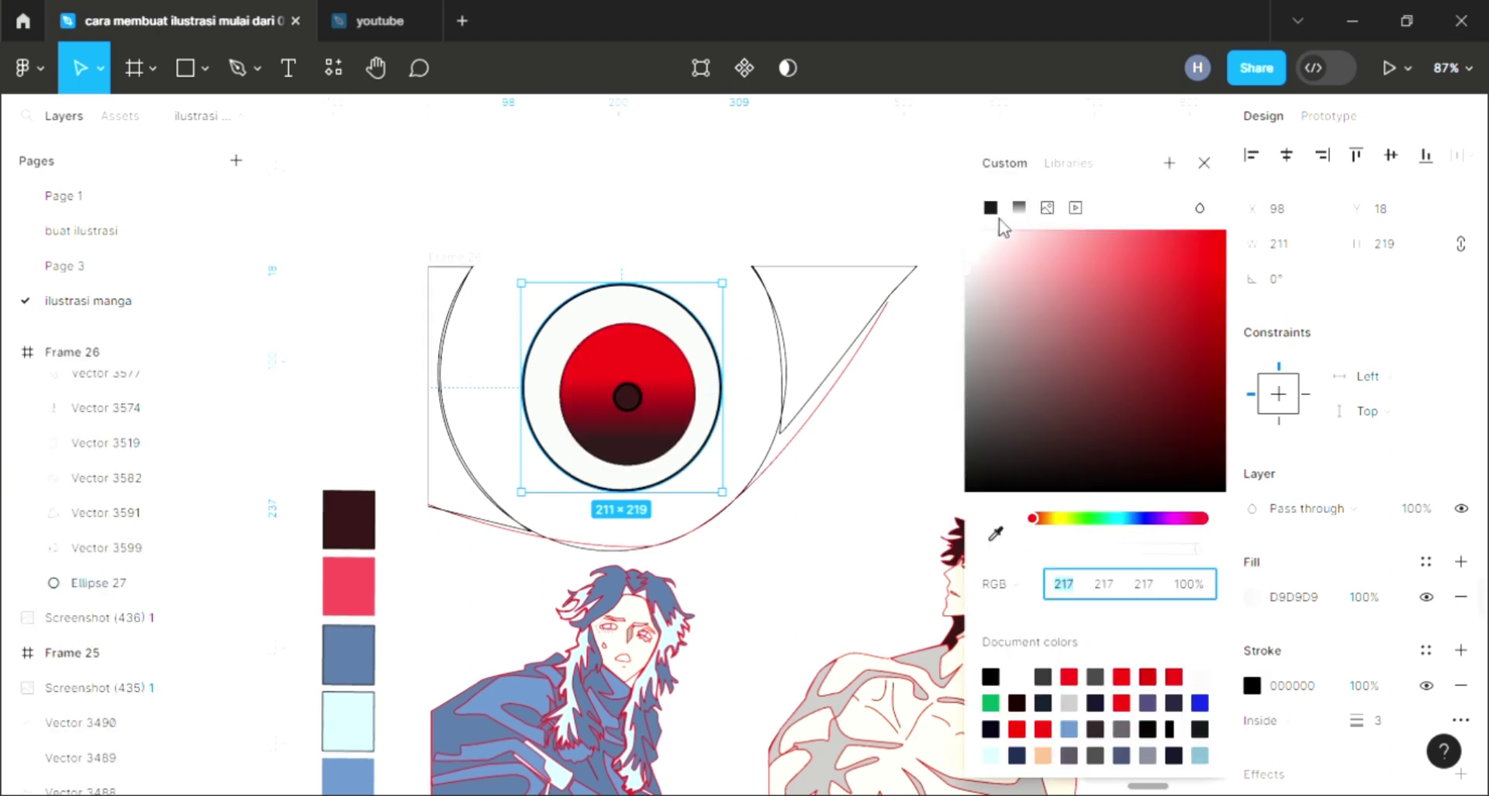
left_click(1019, 207)
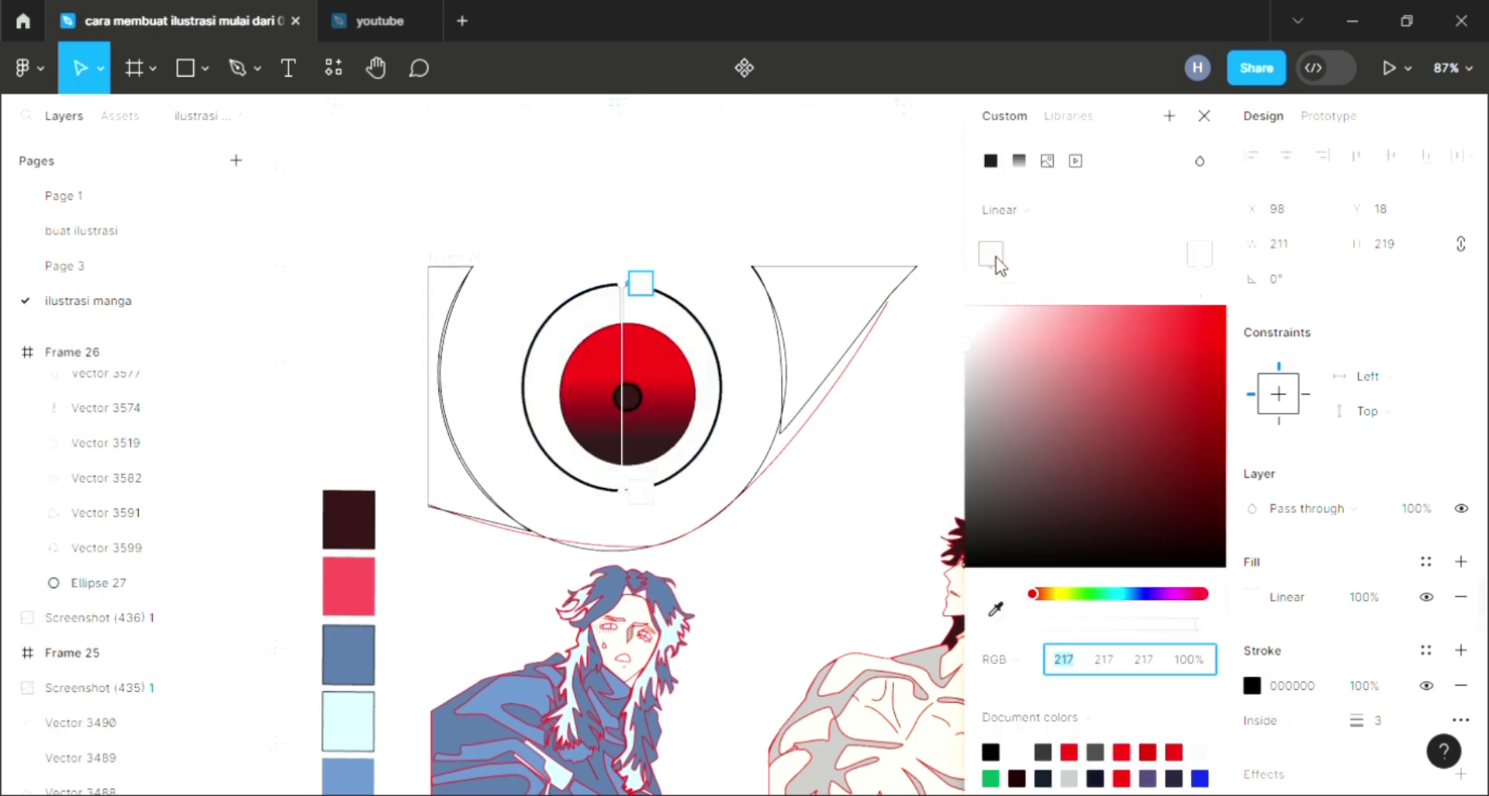
Step: Set the ring's gradient stops to red and dark red, sampled from the artwork
left_click(996, 597)
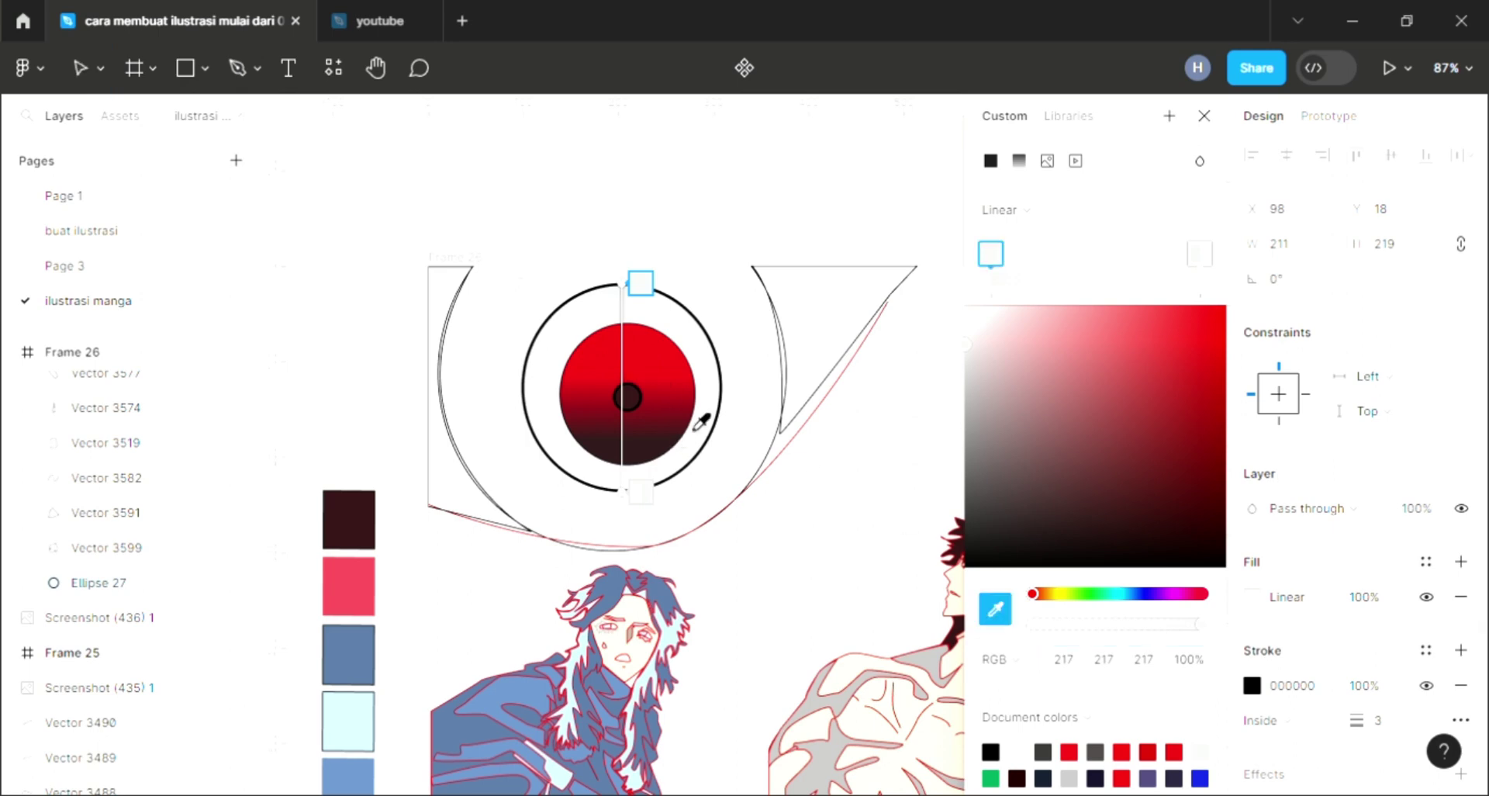
left_click(660, 453)
left_click(995, 608)
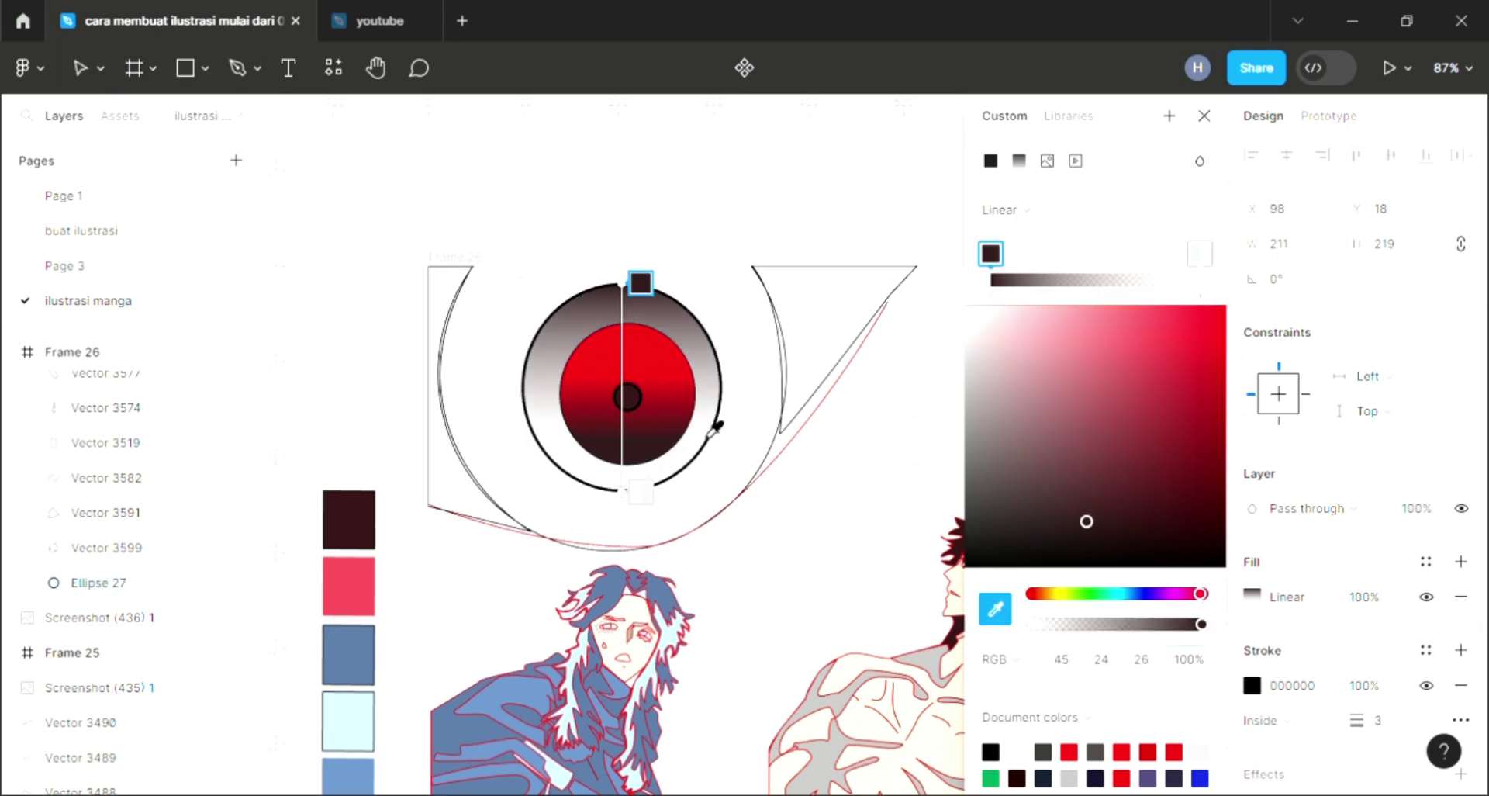
left_click(995, 608)
left_click(669, 373)
left_click(1199, 254)
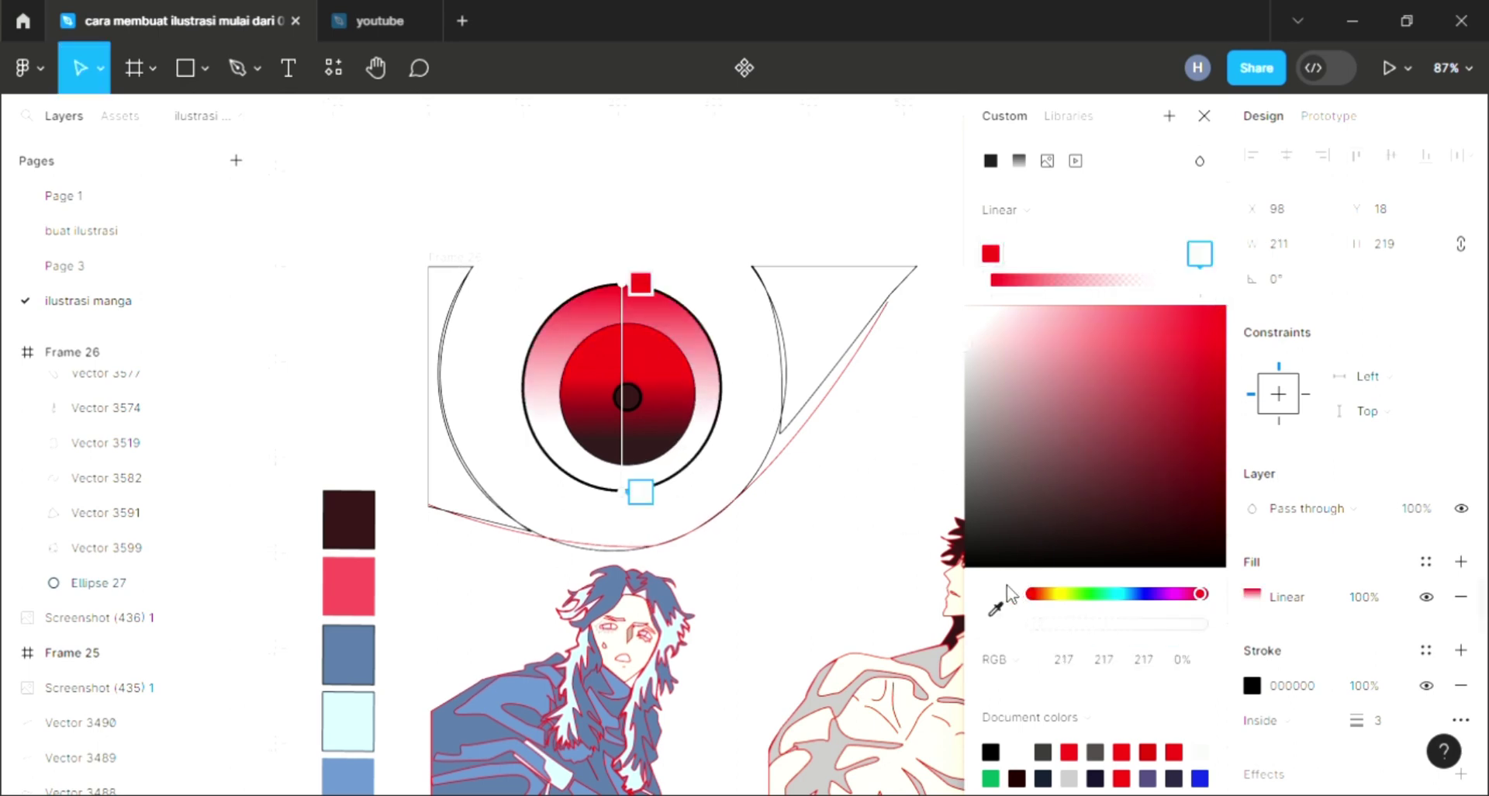
left_click(996, 608)
left_click(714, 454)
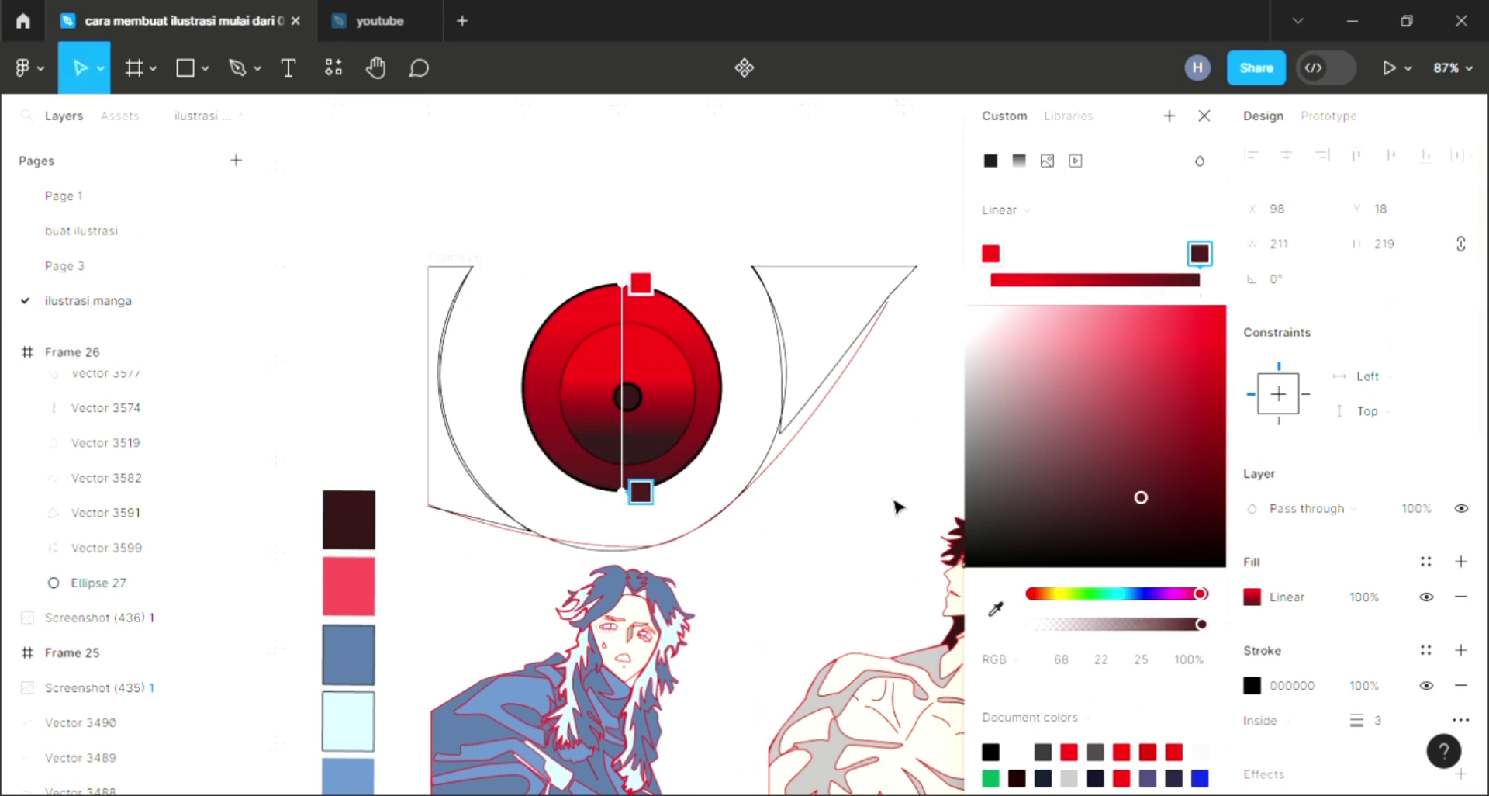
key("Escape")
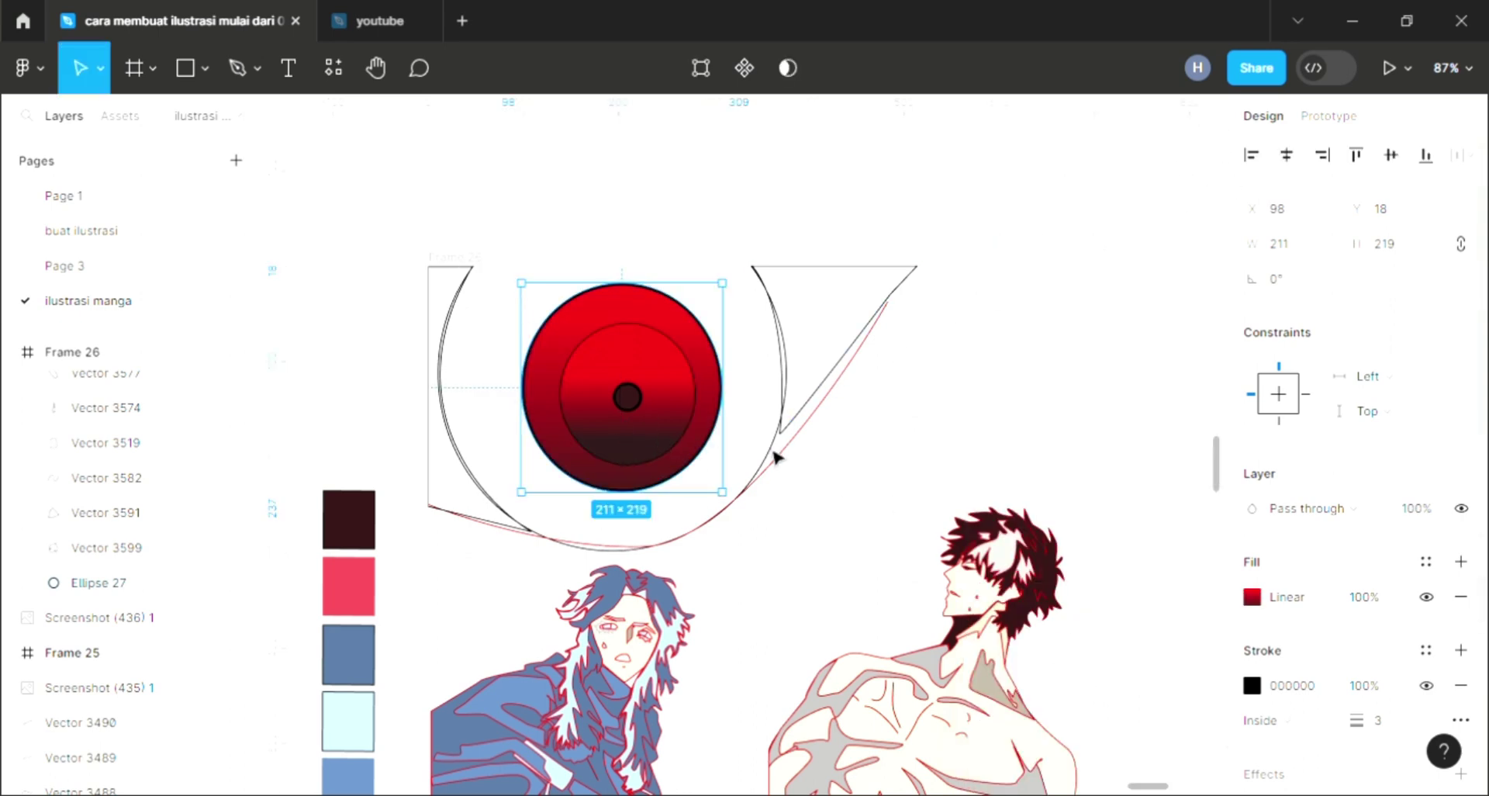
left_click(747, 487)
Step: Select the large outer eye circle, add a fill and send it behind the iris
left_click(459, 442)
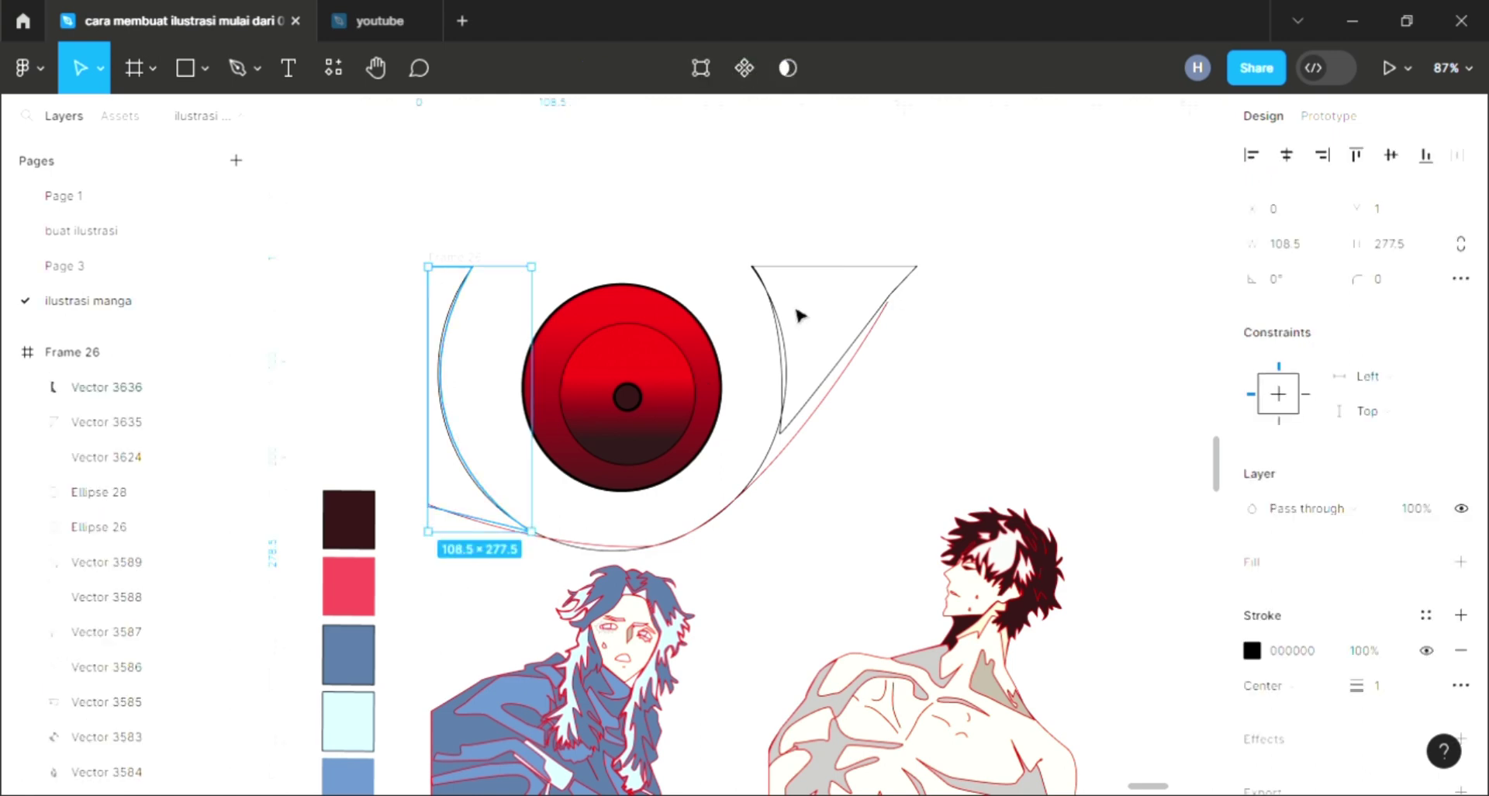
left_click(687, 545, "shift")
left_click(591, 566)
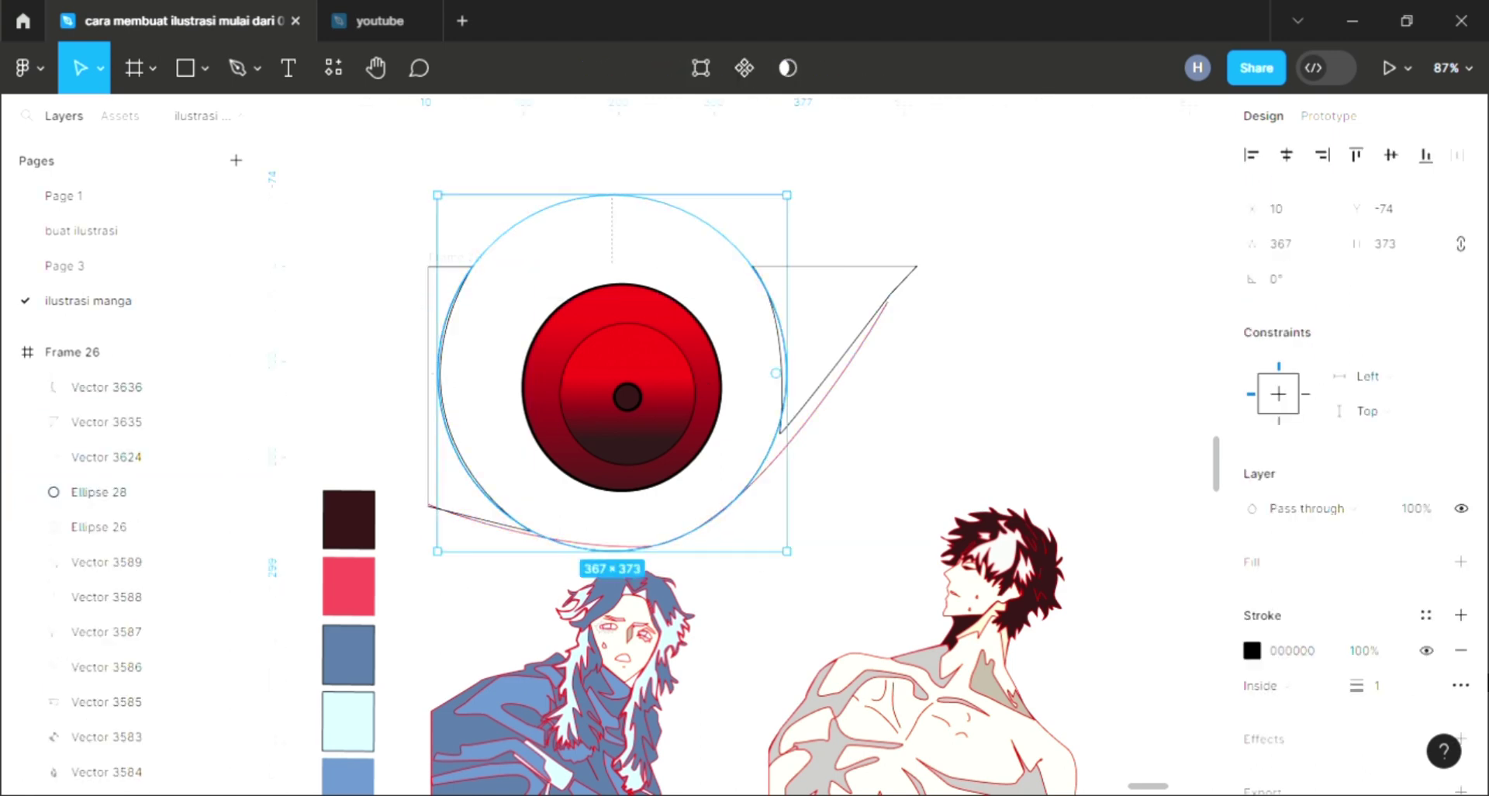
left_click(1460, 561)
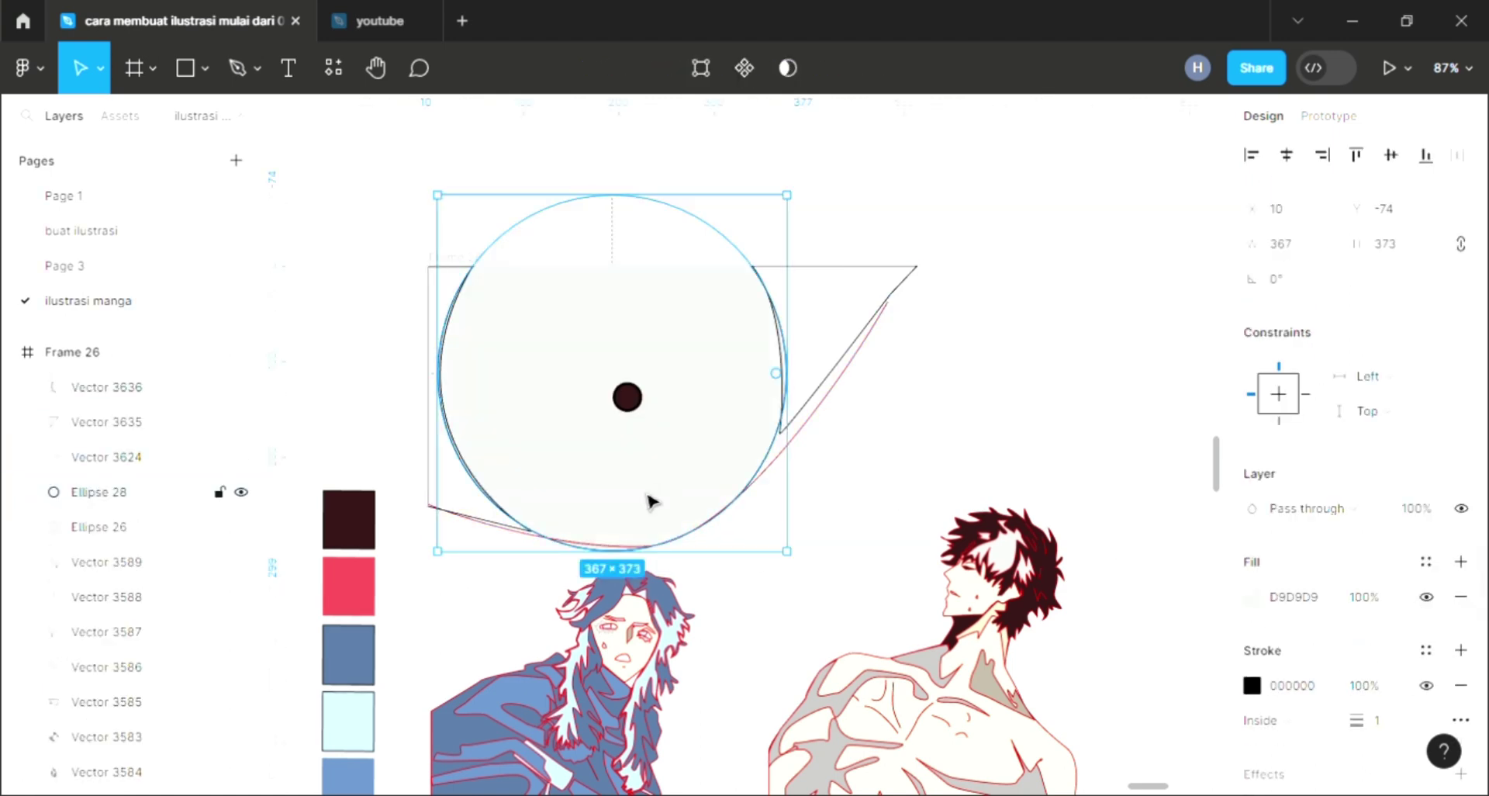
key("ctrl+shift+bracketleft")
left_click(1251, 597)
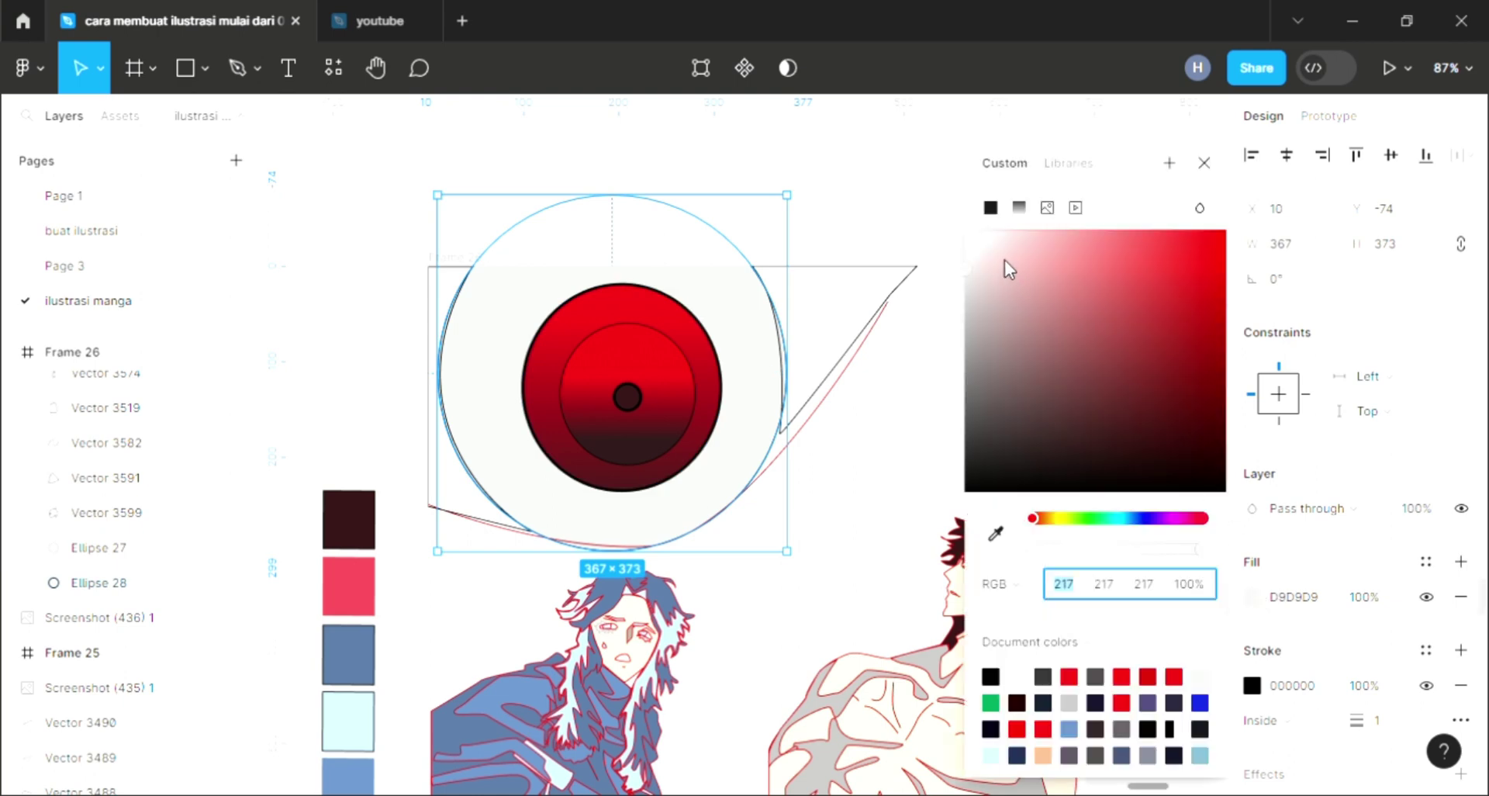
Step: Make the large circle's fill solid very dark red 170909
left_click(1018, 206)
left_click(995, 609)
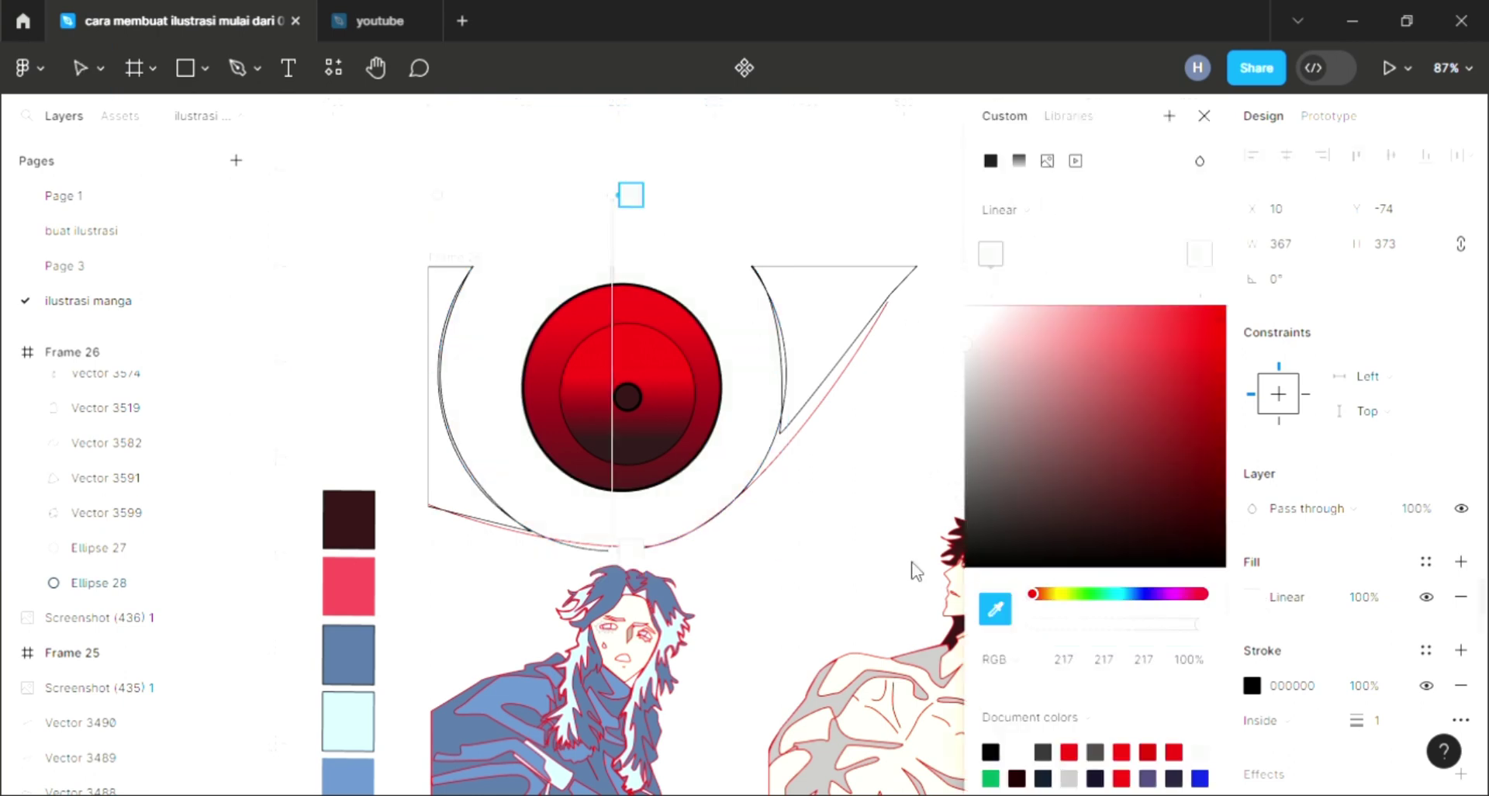
left_click(632, 465)
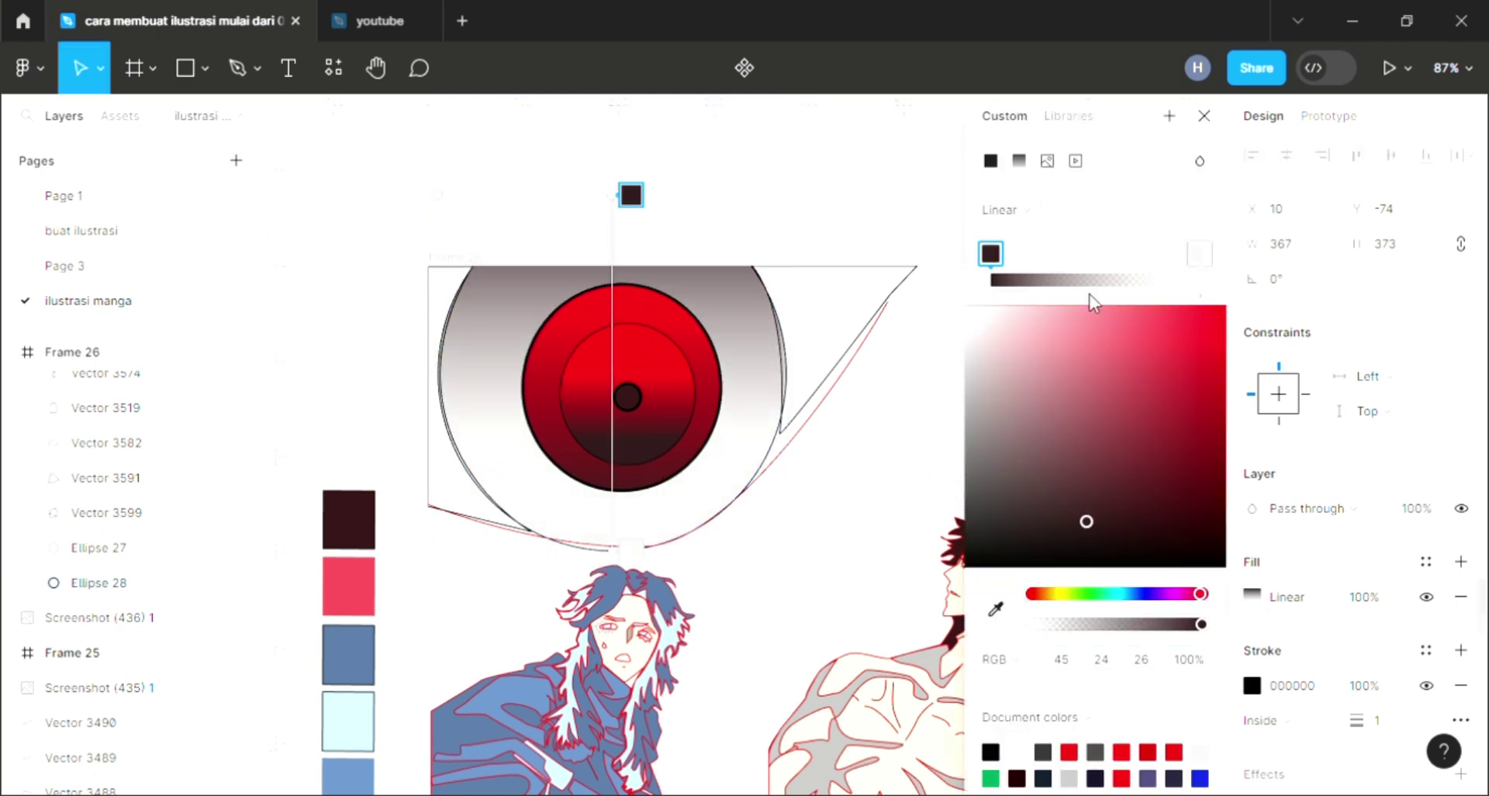
left_click(995, 611)
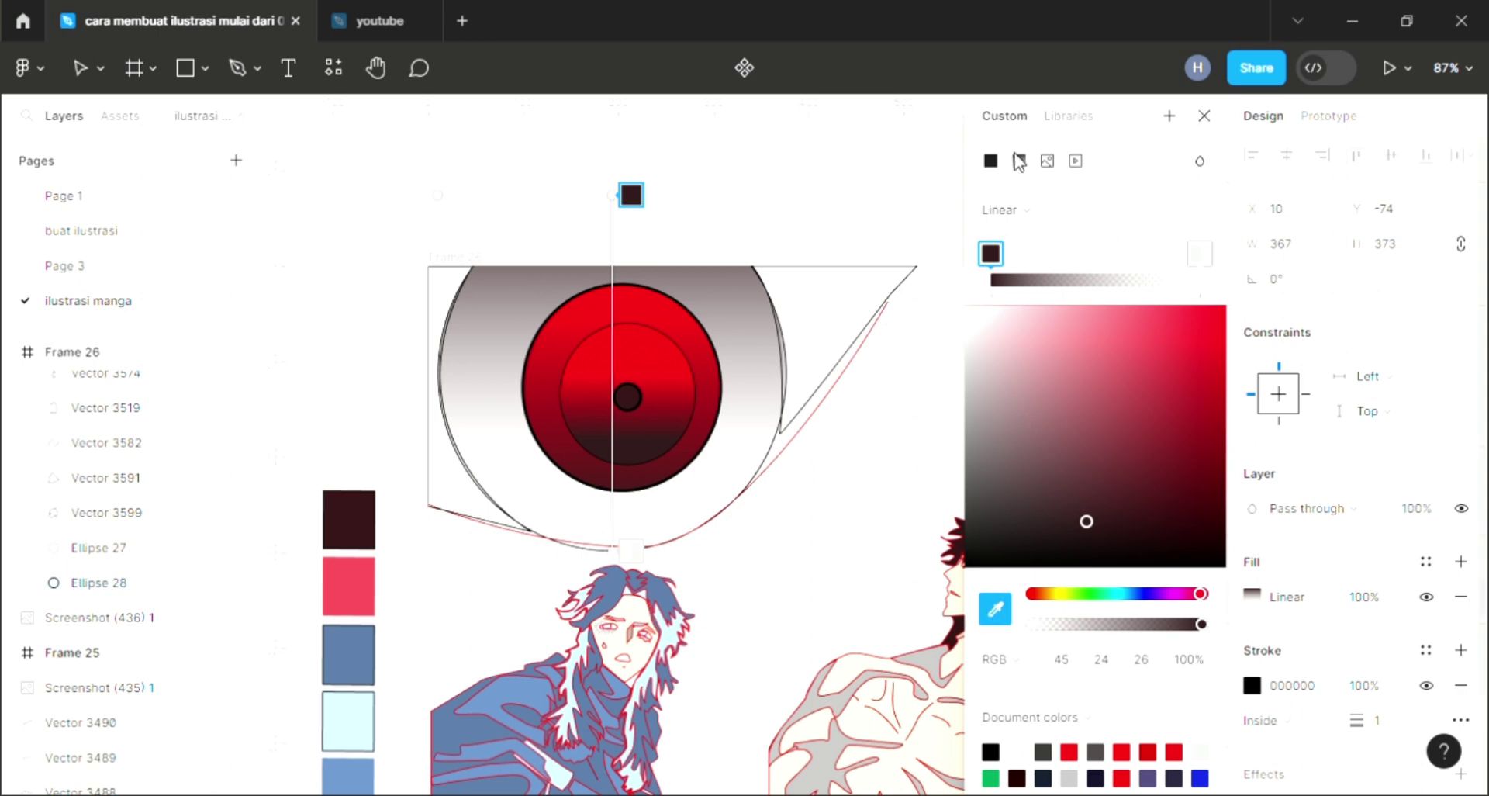
left_click(991, 161)
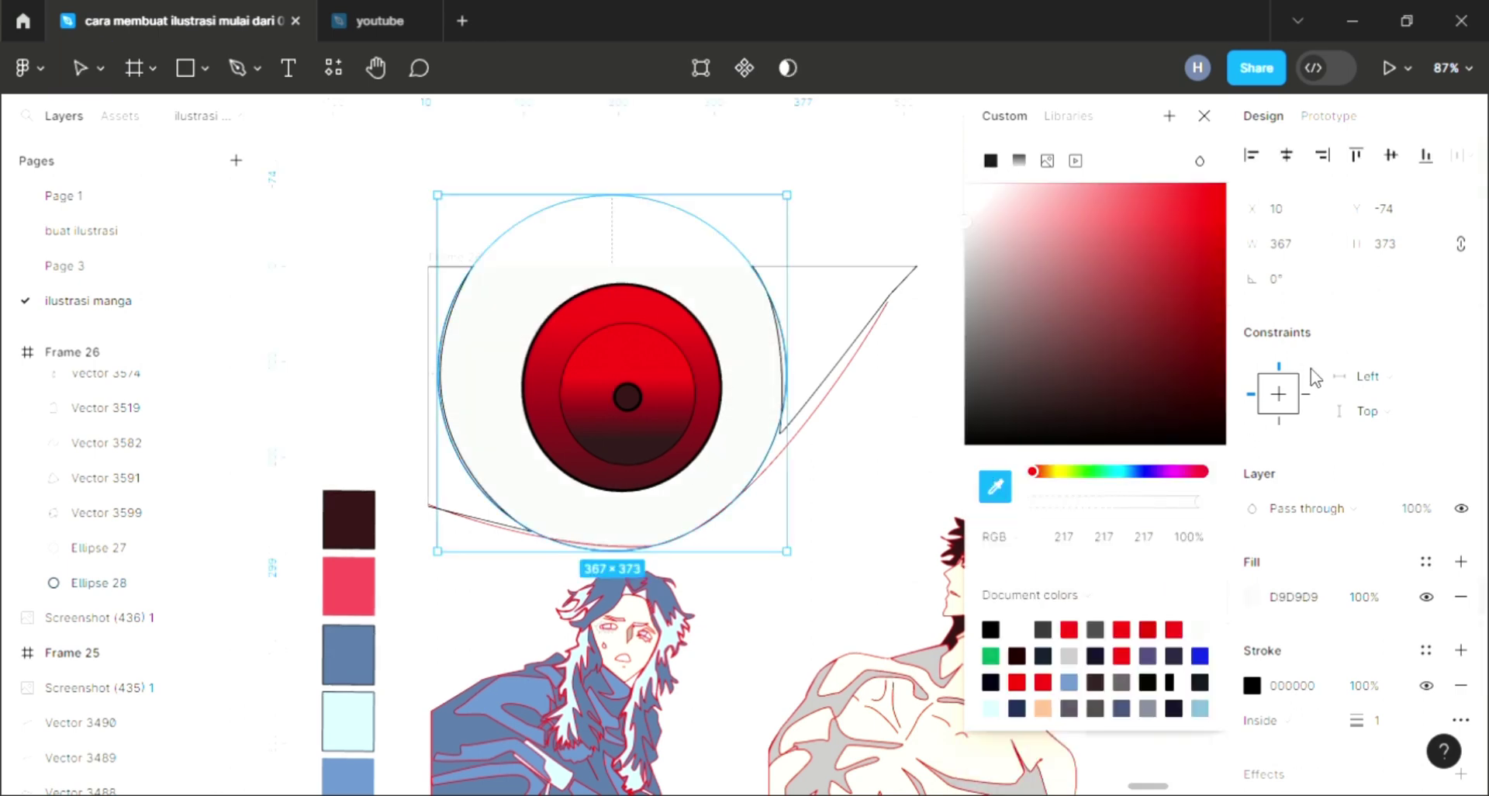
left_click_drag(1146, 392, 1120, 420)
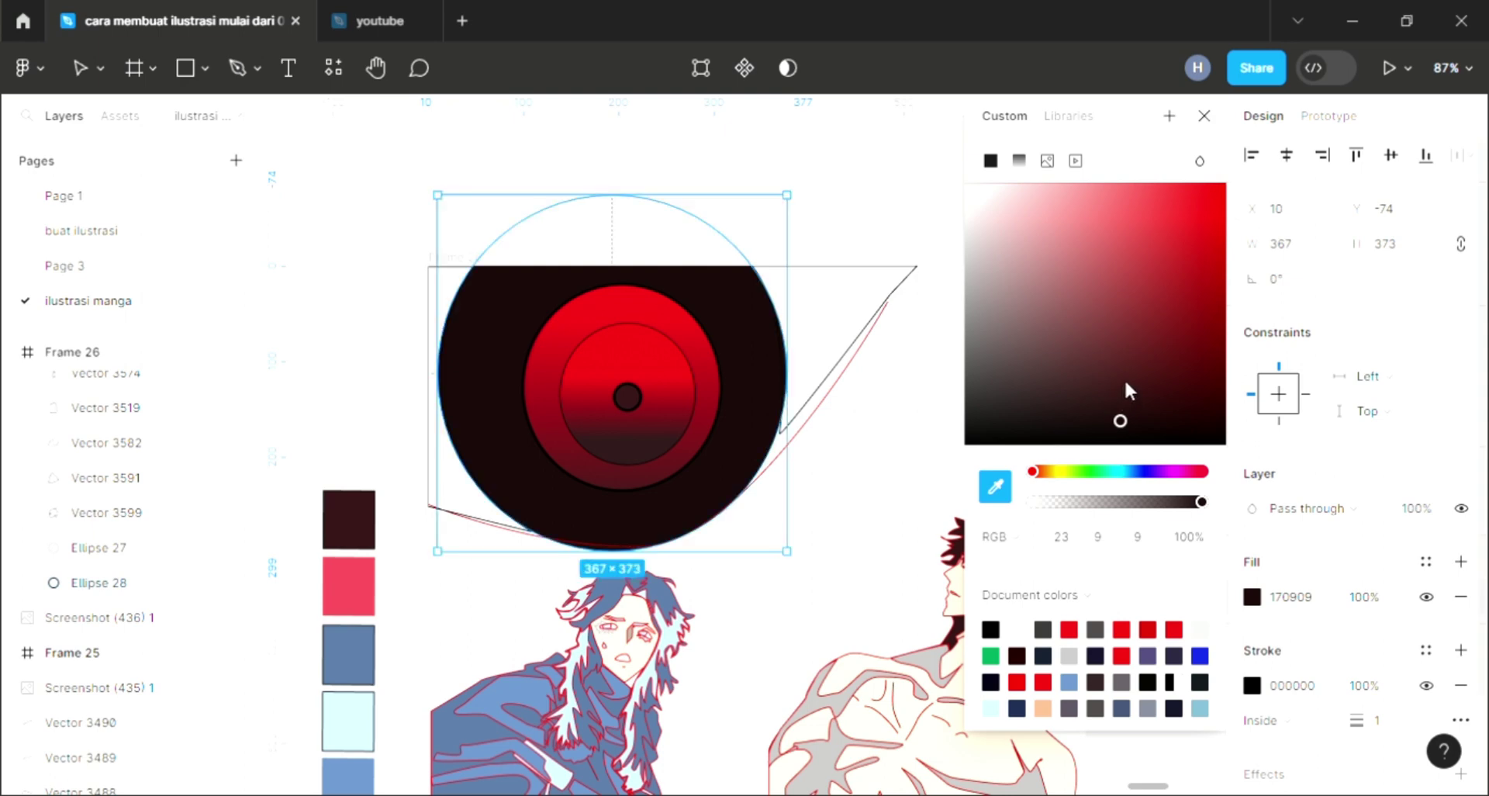
left_click(1203, 115)
left_click(77, 67)
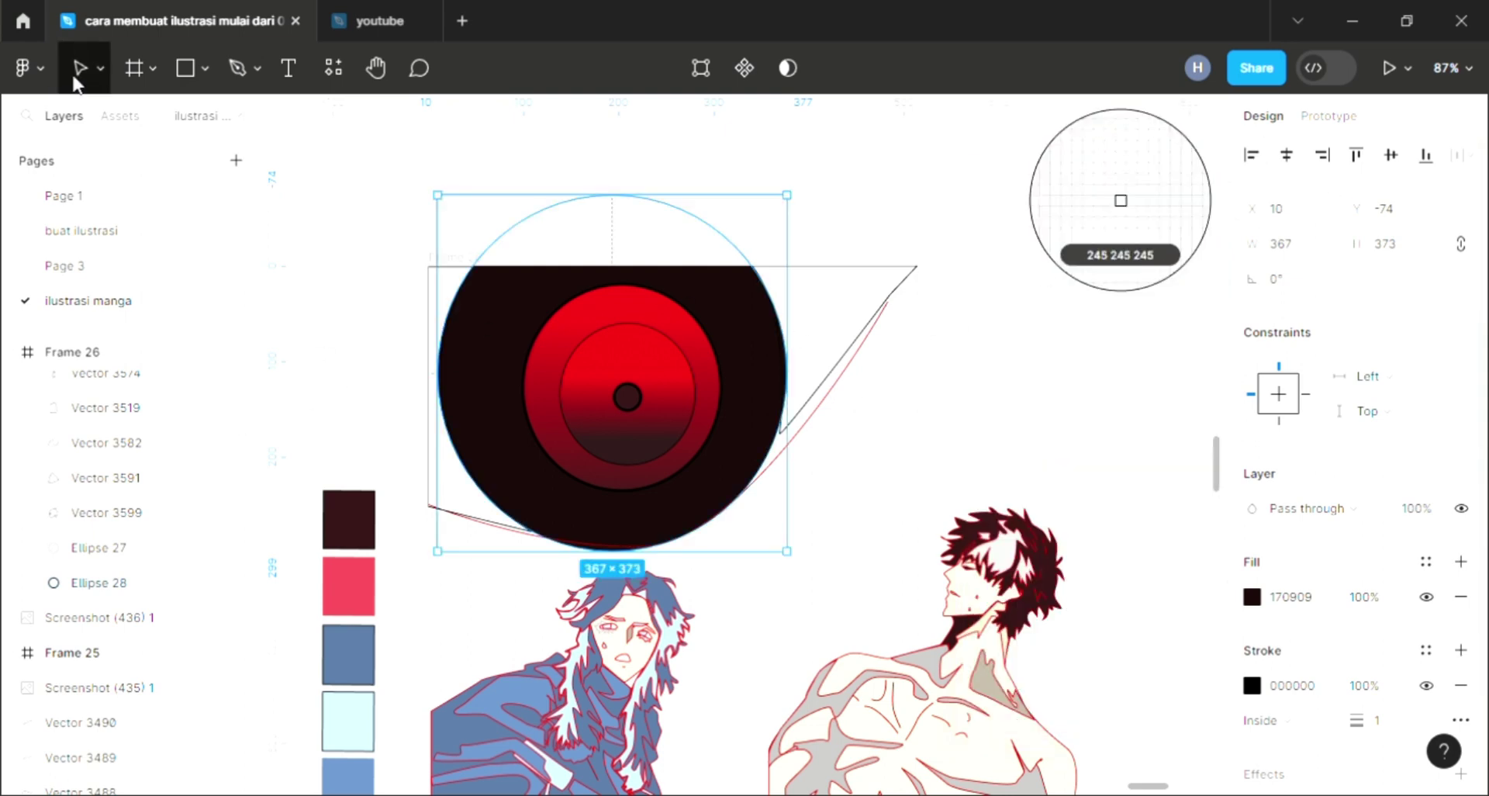
Step: Fill the right and left pointed eye-corner shapes with eyedropped red F50313
left_click(864, 349)
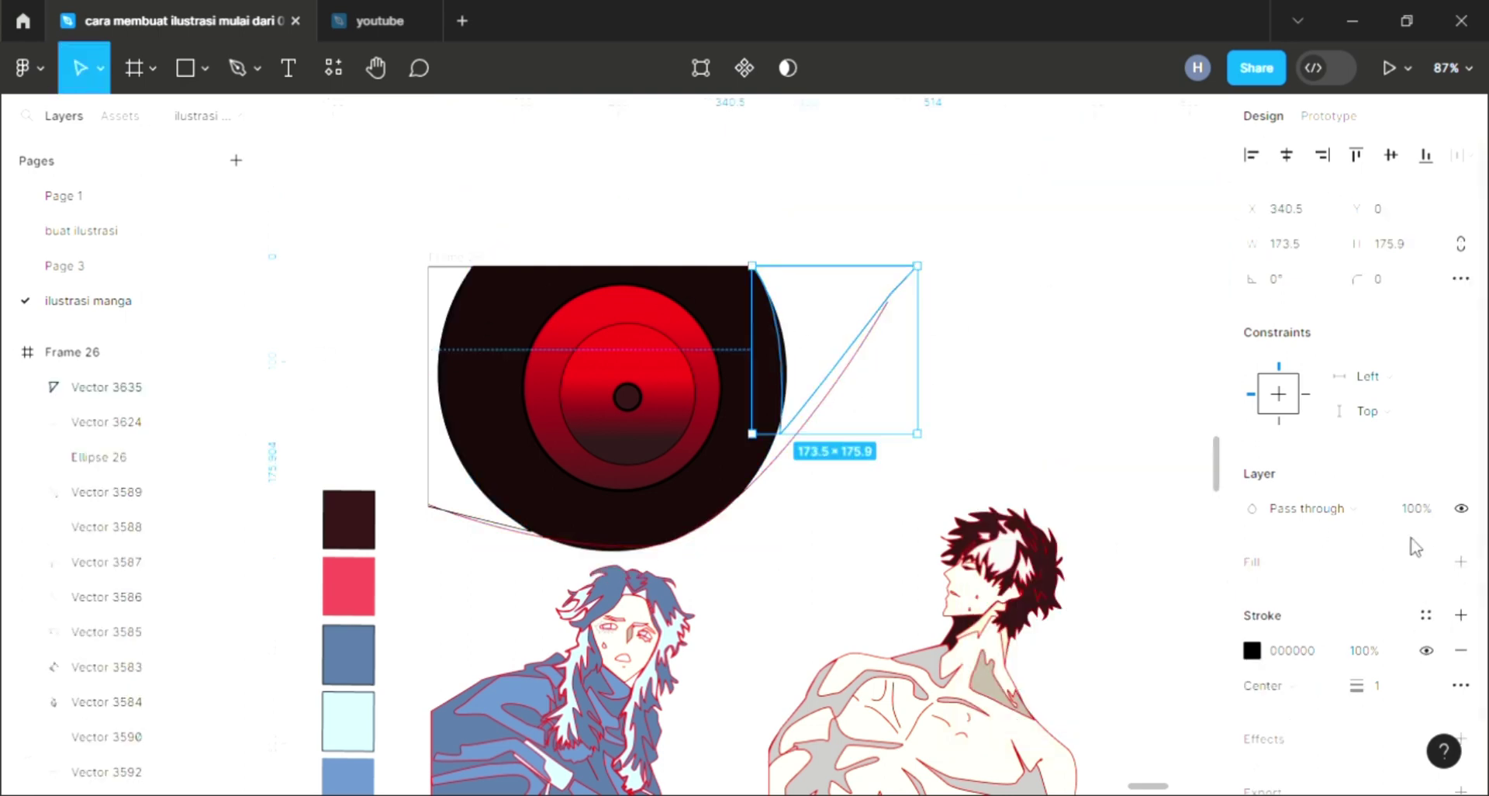
left_click(1459, 562)
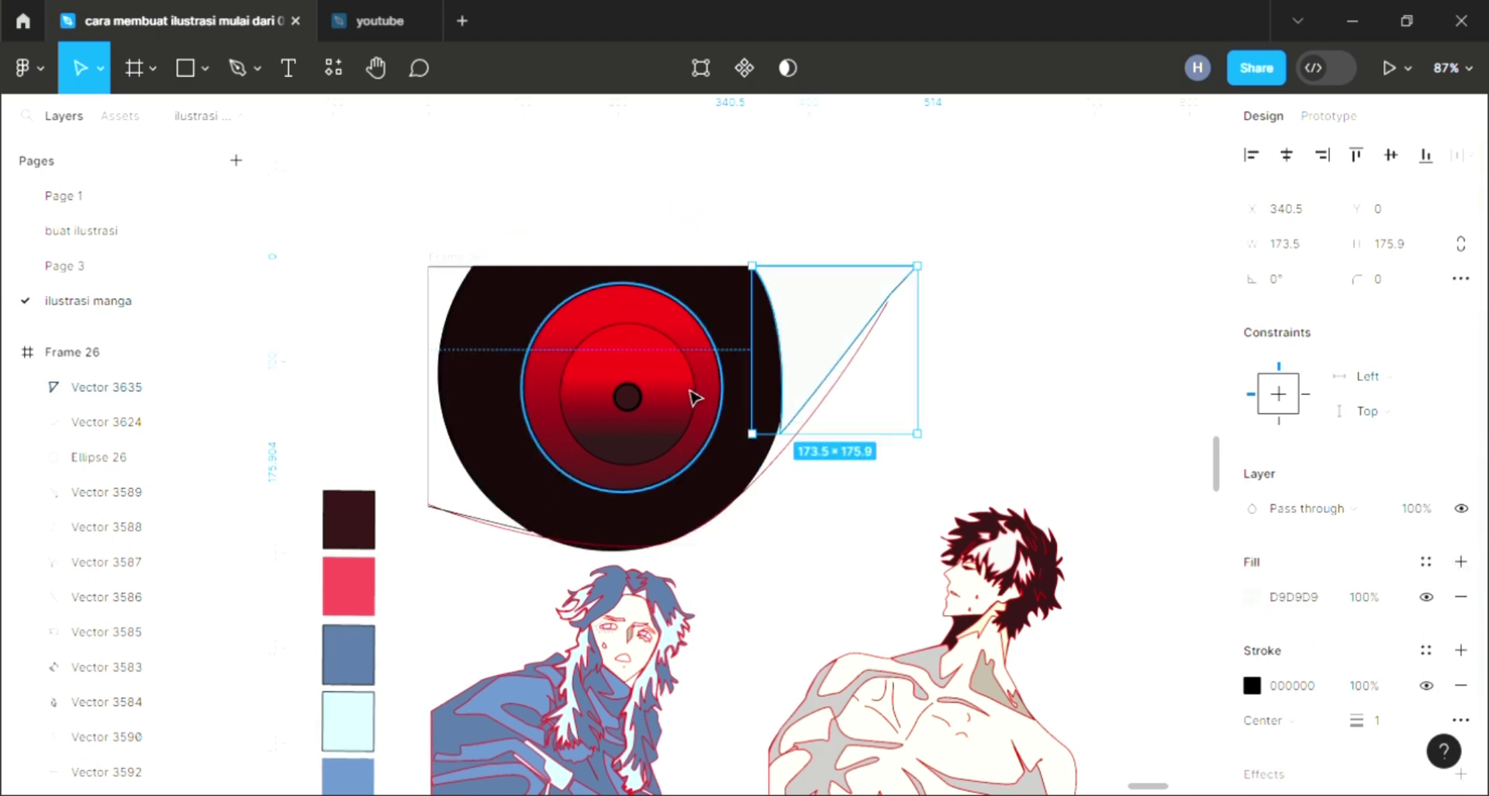
key("i")
left_click(615, 342)
left_click(484, 531)
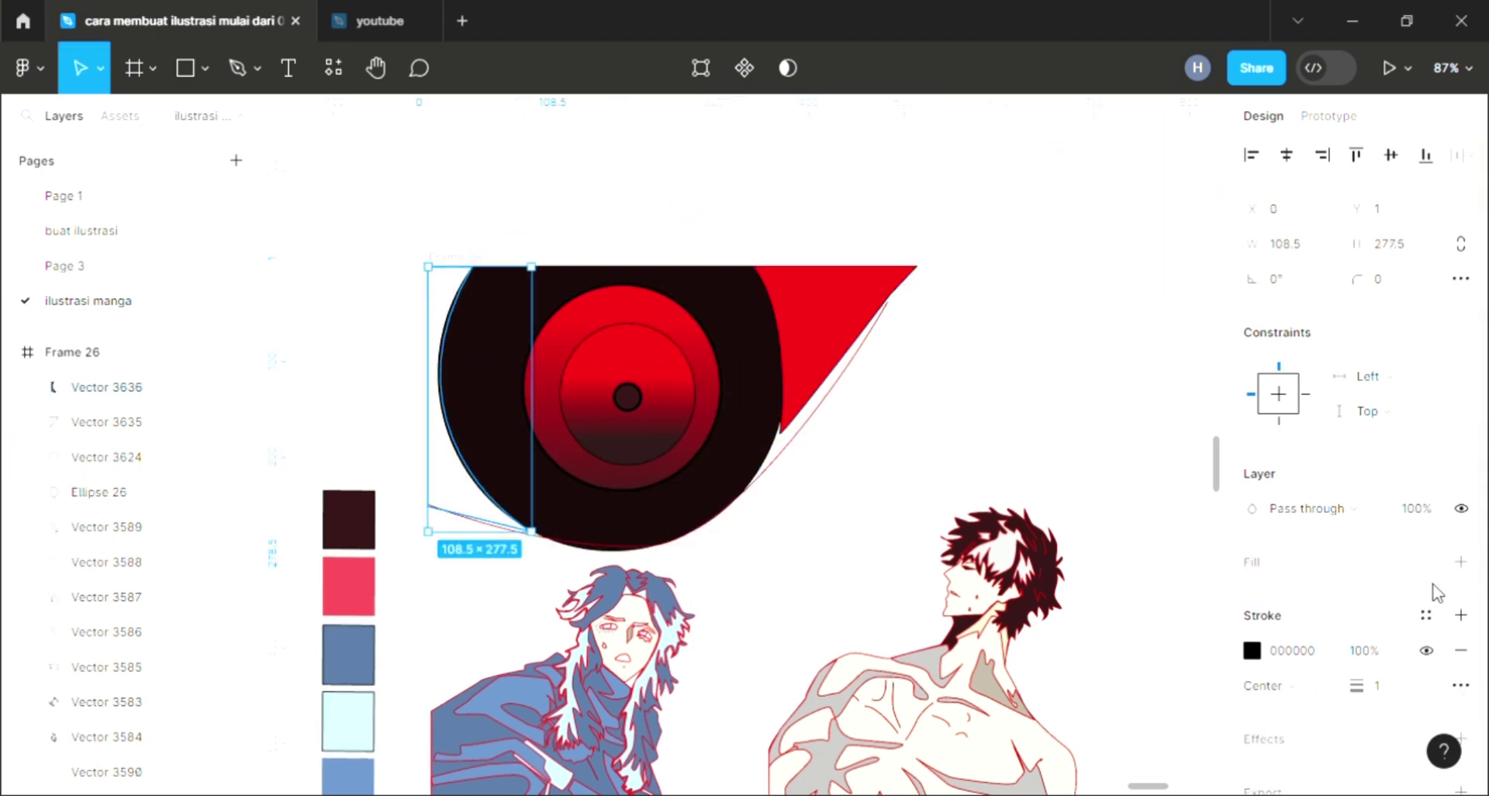
left_click(1460, 561)
key("i")
left_click(906, 314)
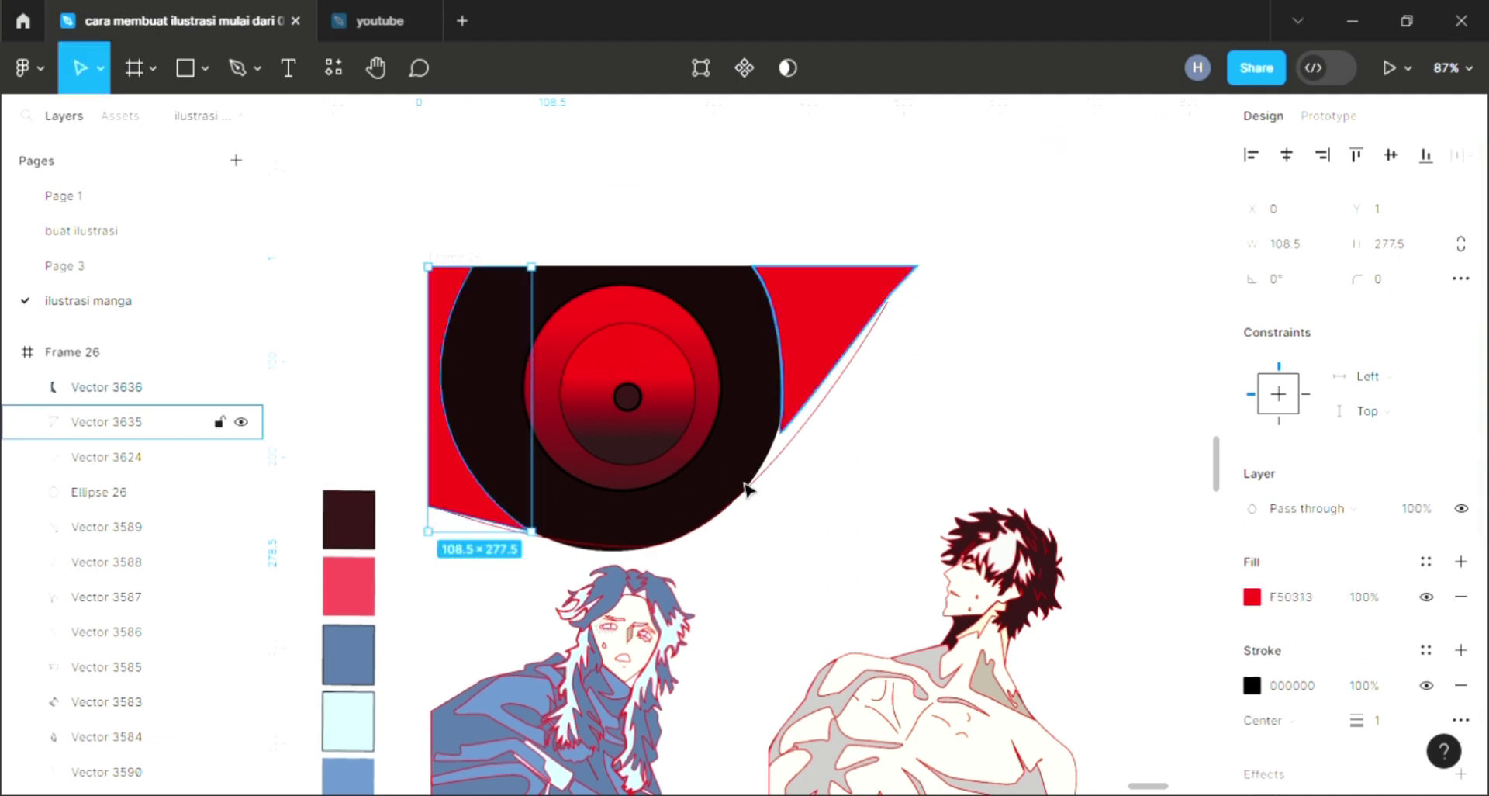
Step: Set the curved lower eyelid line's stroke weight to 4
left_click(778, 485)
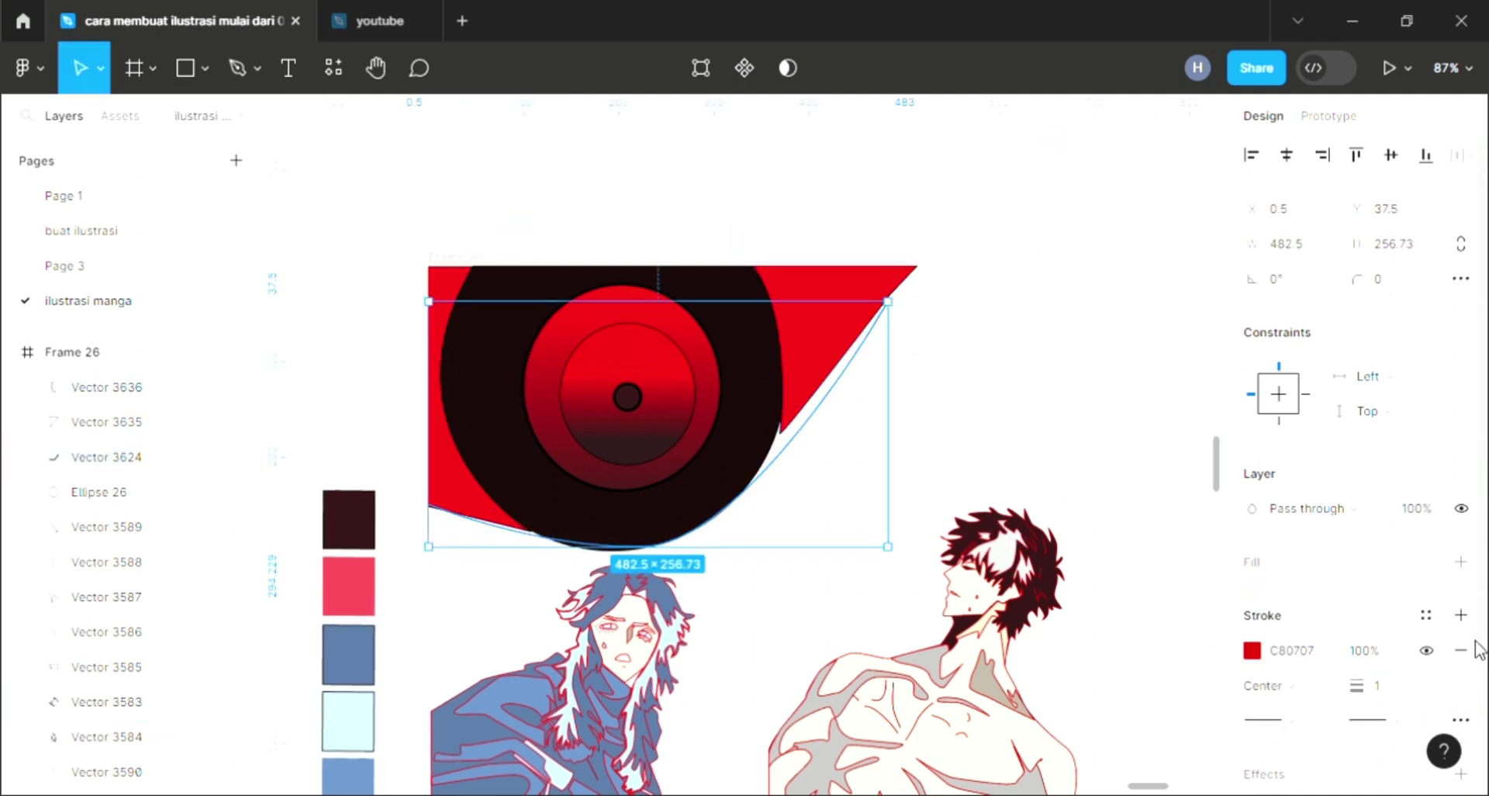
left_click(1397, 684)
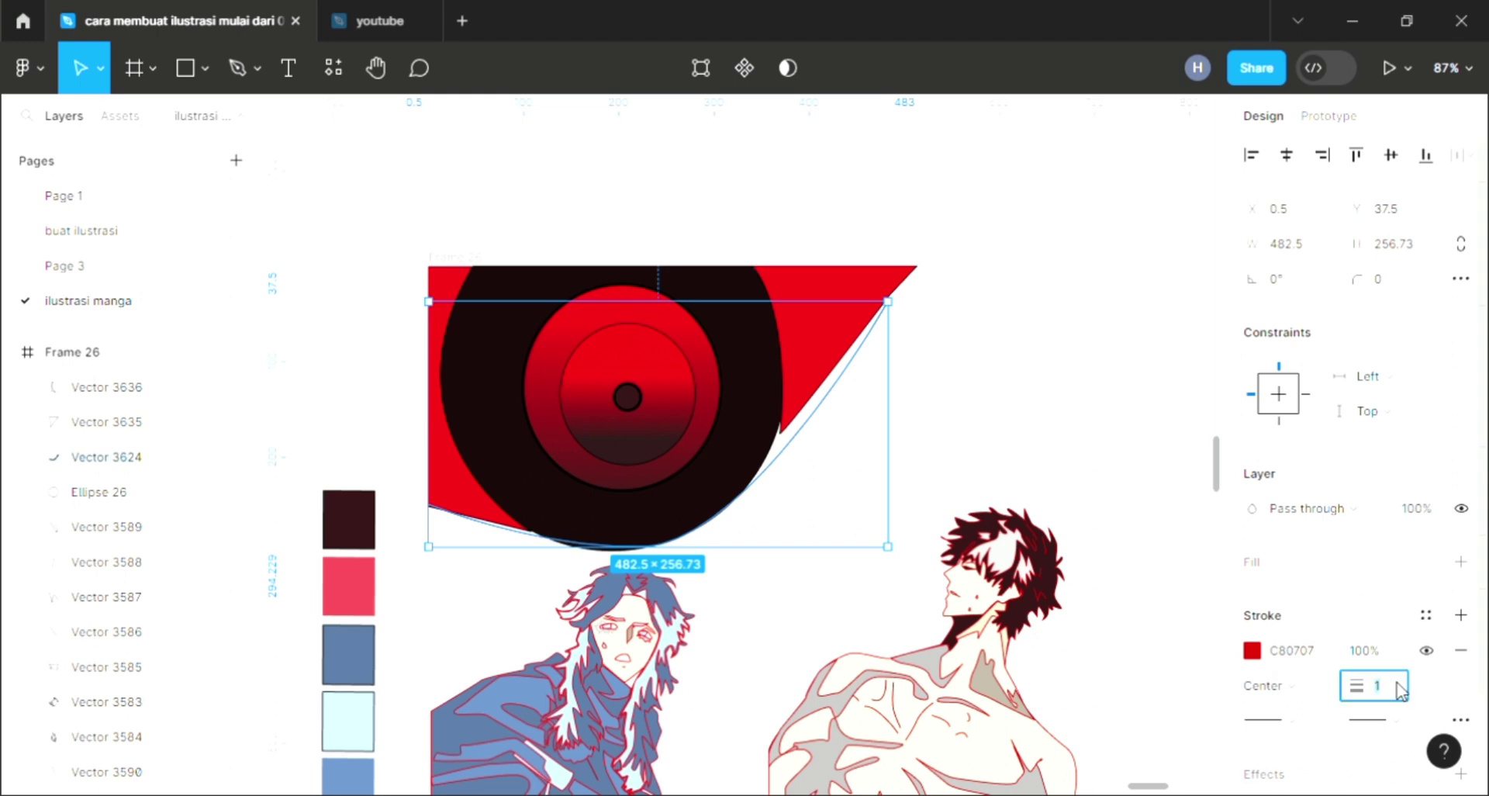
type("4")
key("Return")
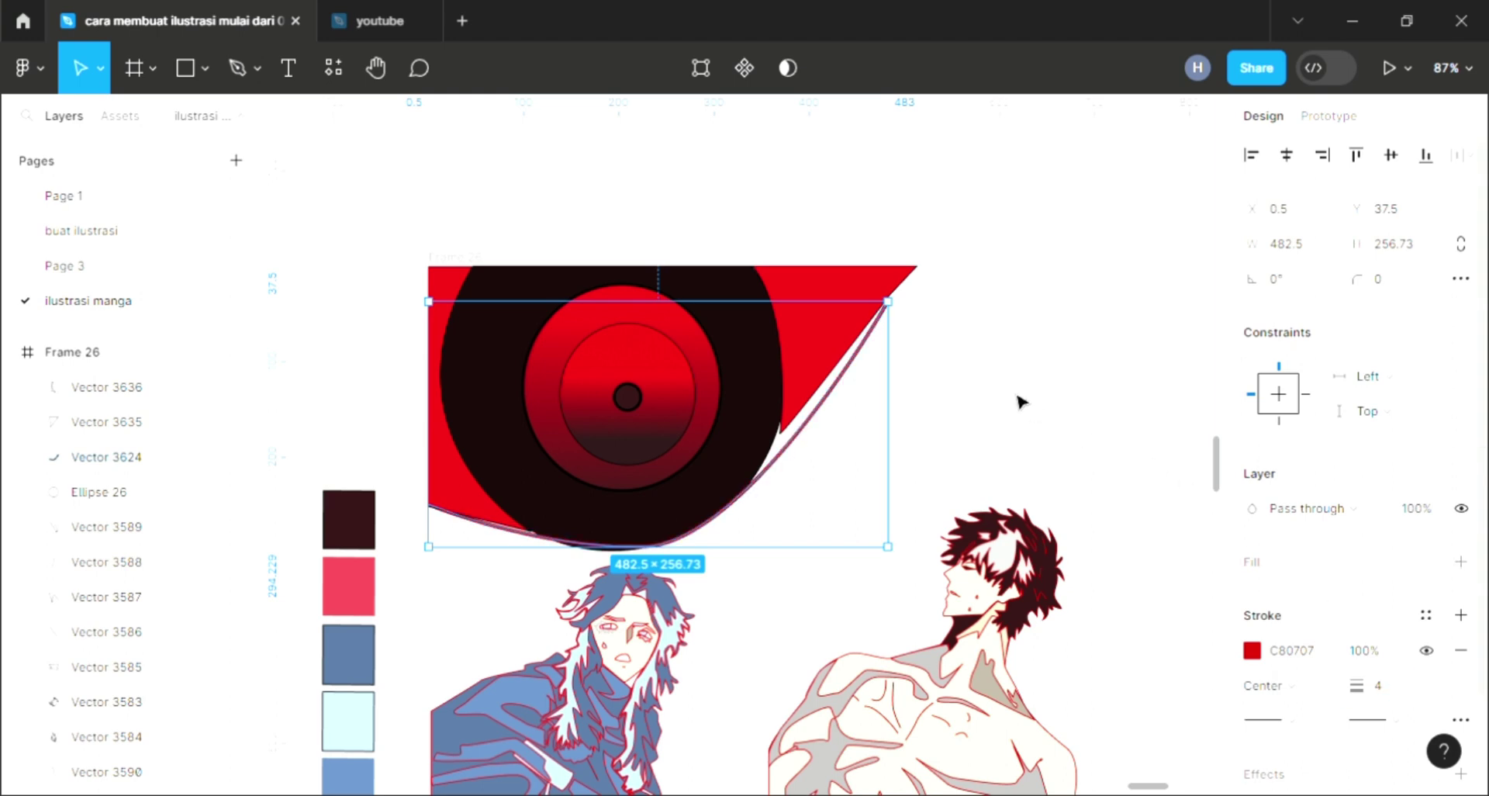
left_click(1002, 475)
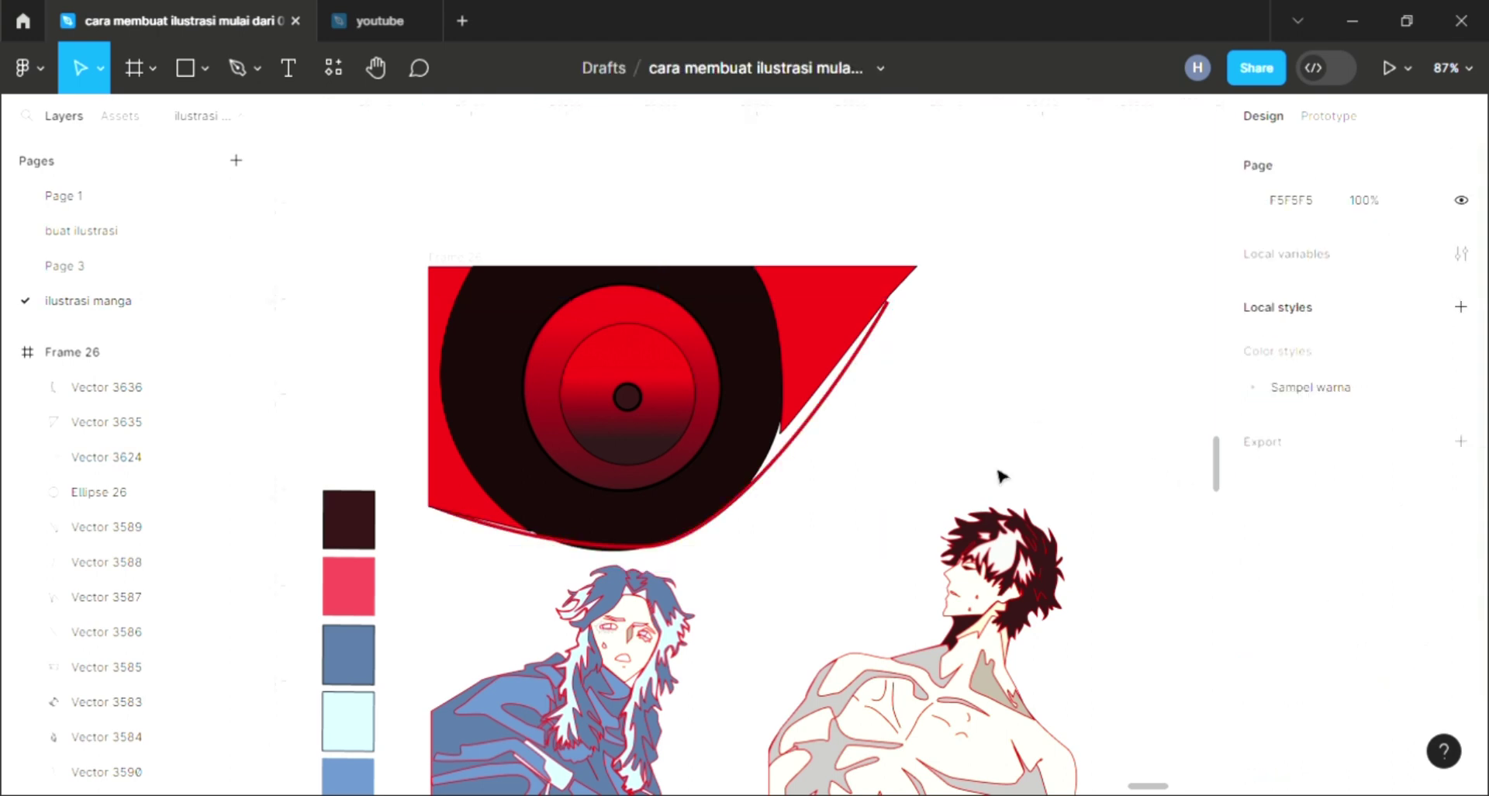
Step: Change the outline of the iris and large dark circle to pale pink FFBCBC
left_click(689, 484)
left_click(753, 428, "shift")
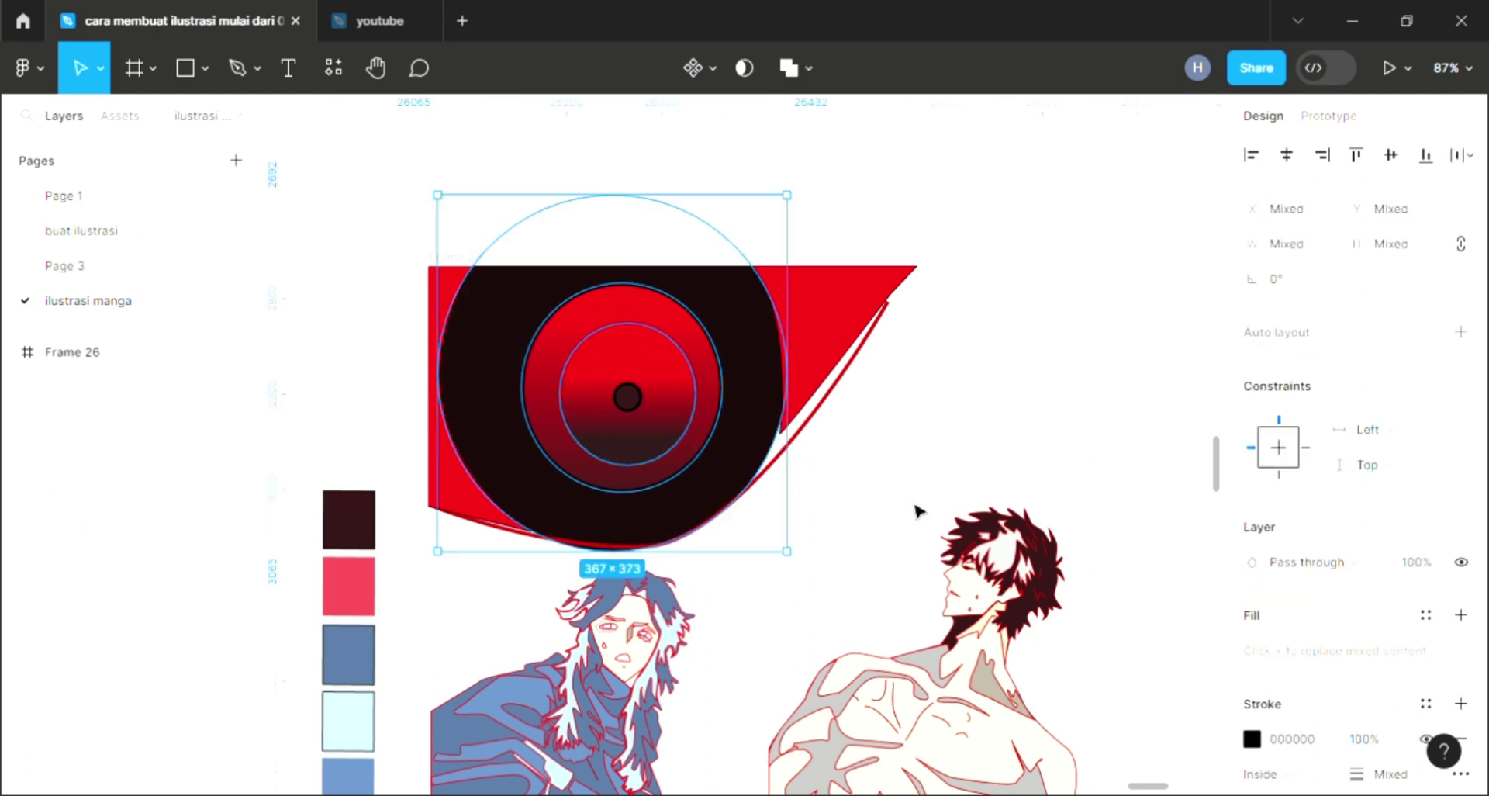
left_click(1251, 738)
left_click(1064, 249)
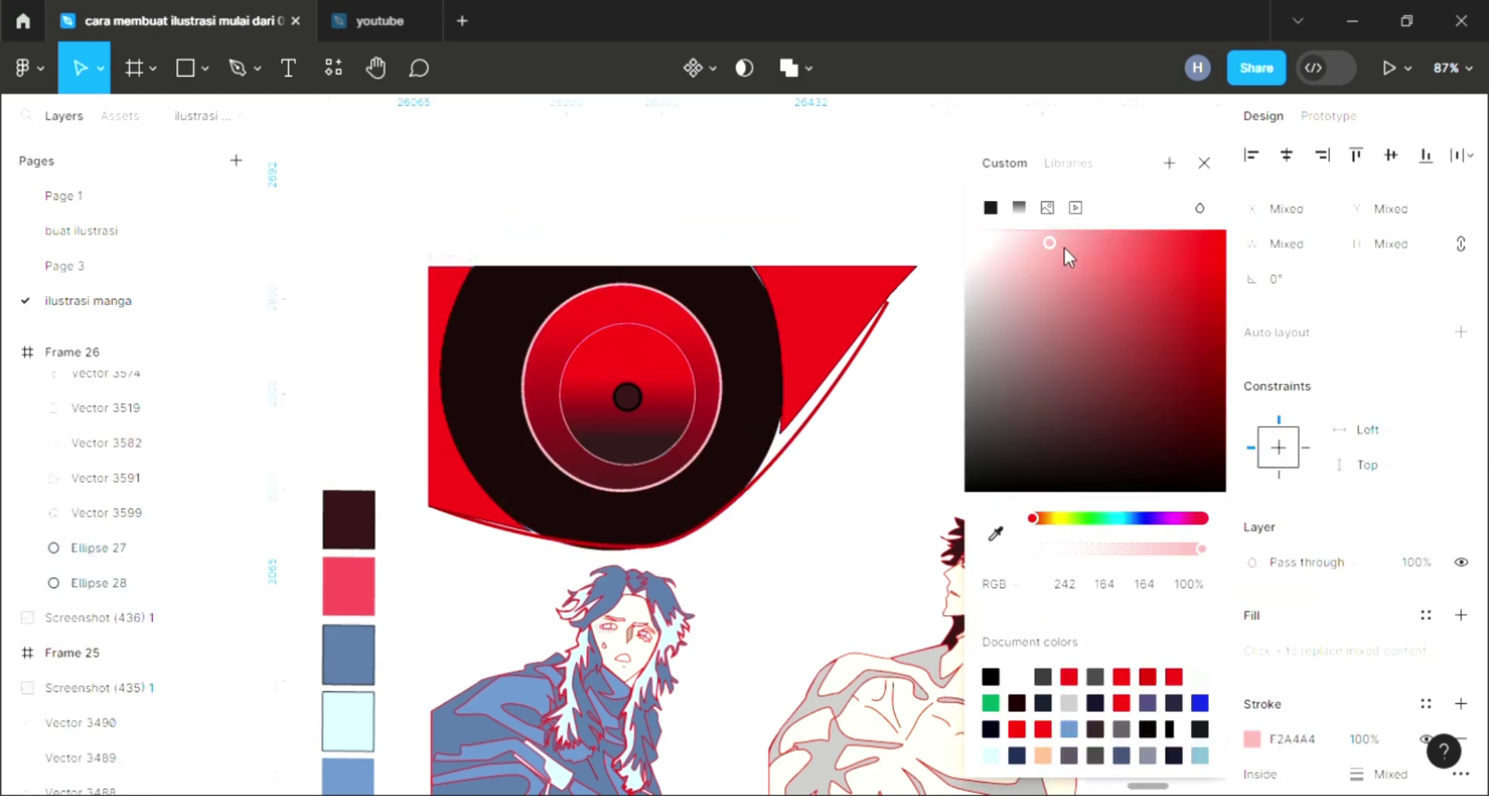
left_click(773, 463)
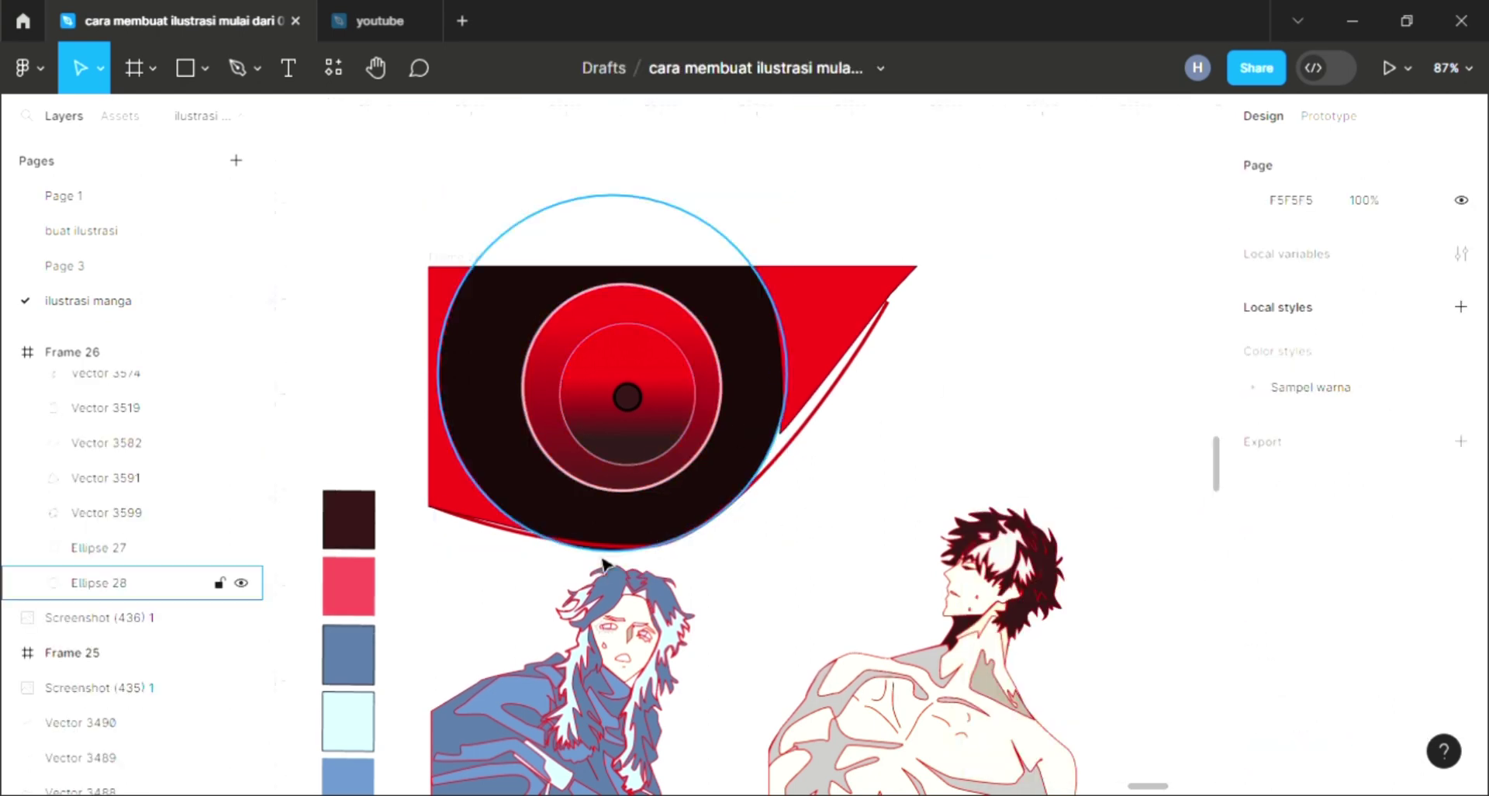
Step: Raise the large dark circle's outline weight to 3
left_click(606, 564)
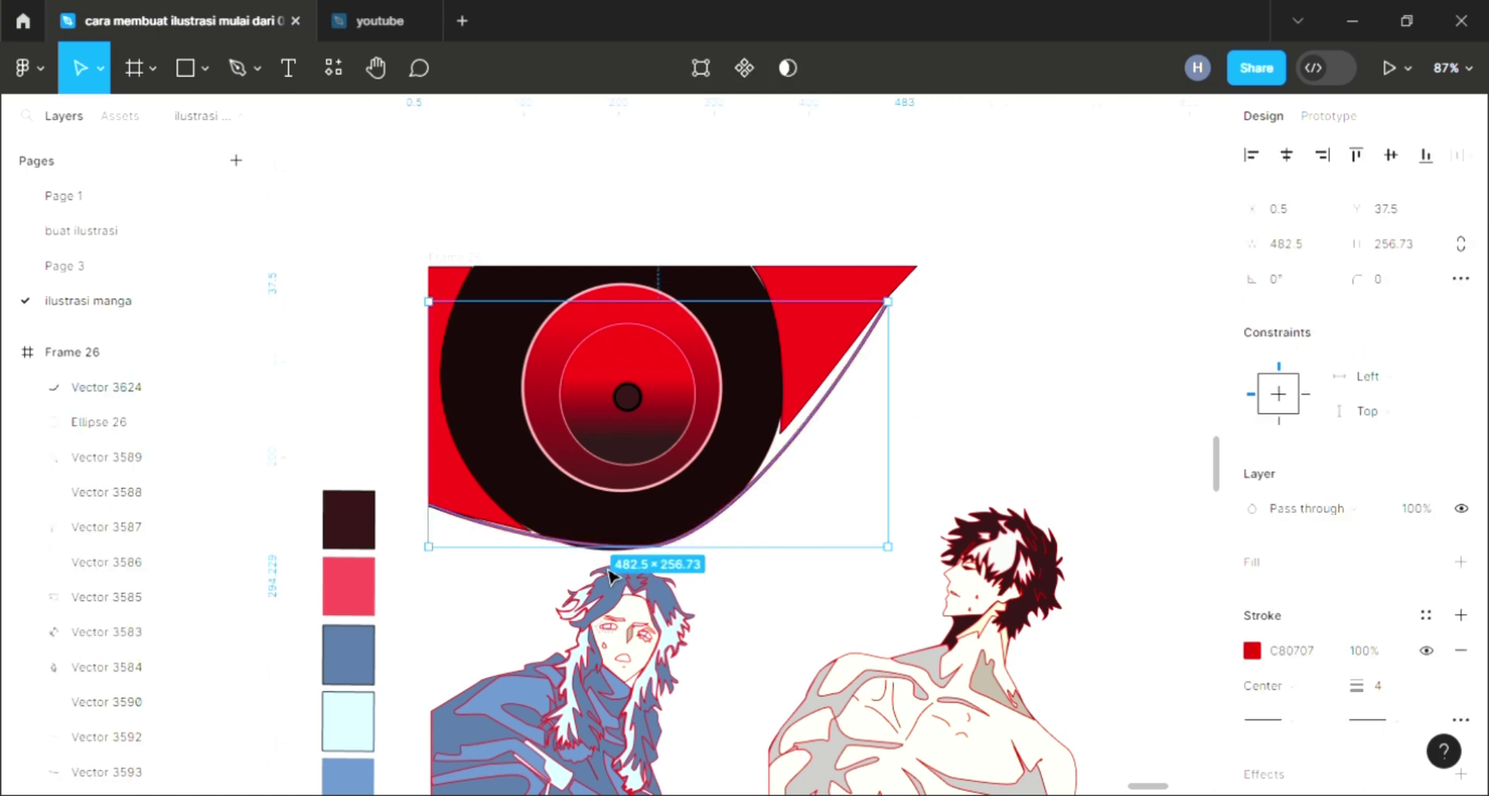
left_click(1252, 684)
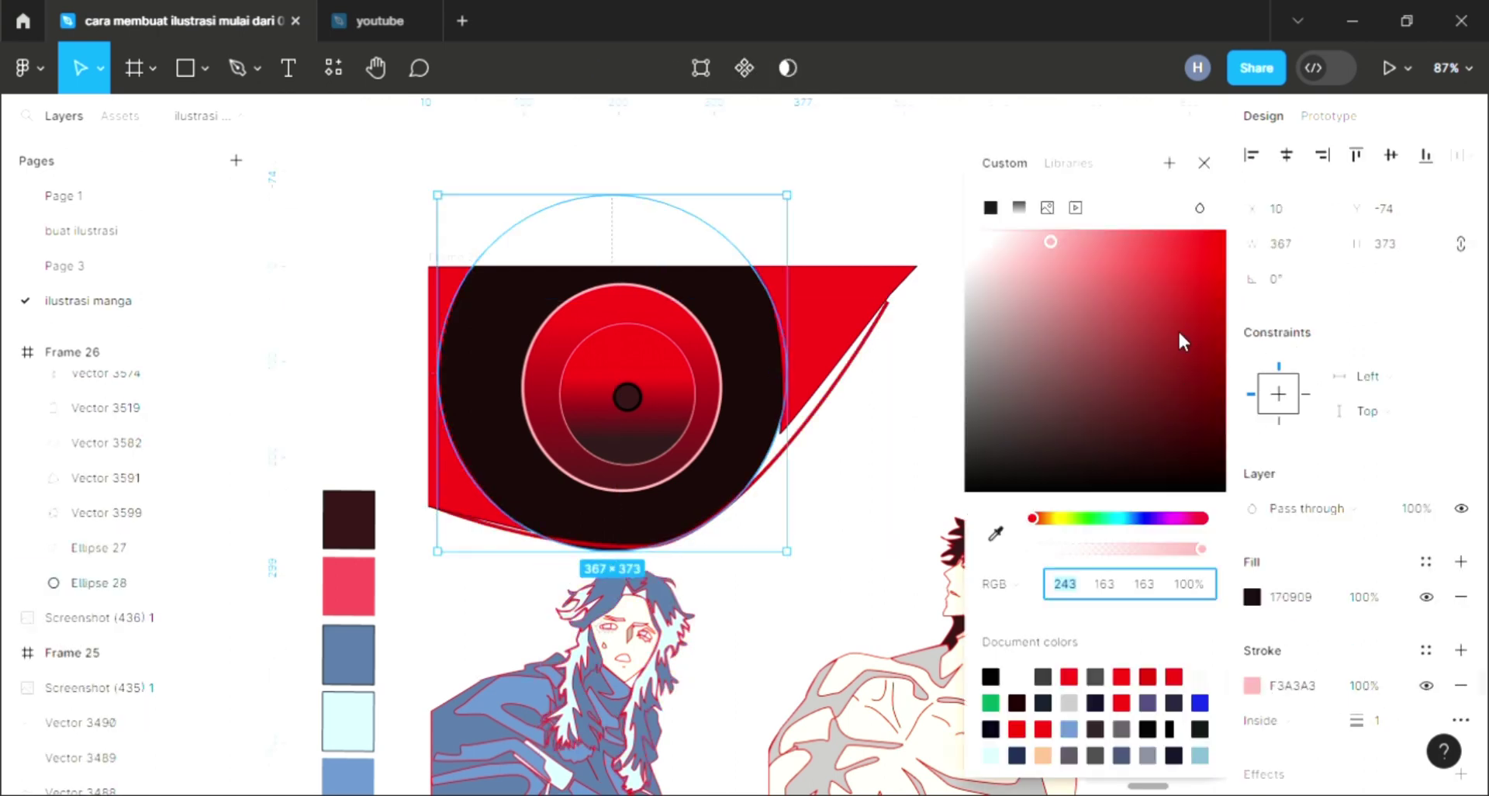
left_click(917, 474)
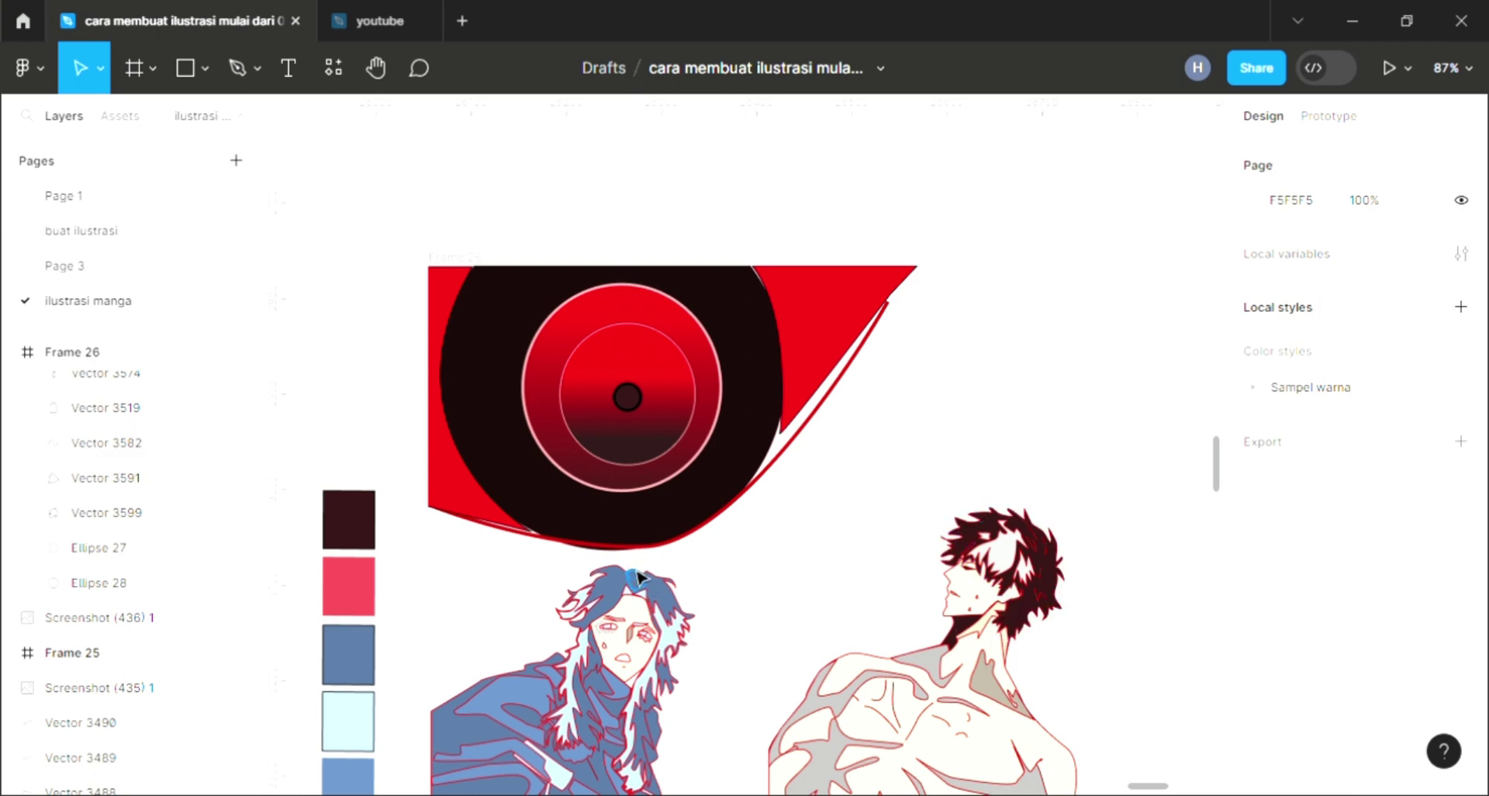
left_click(745, 496)
left_click(1395, 723)
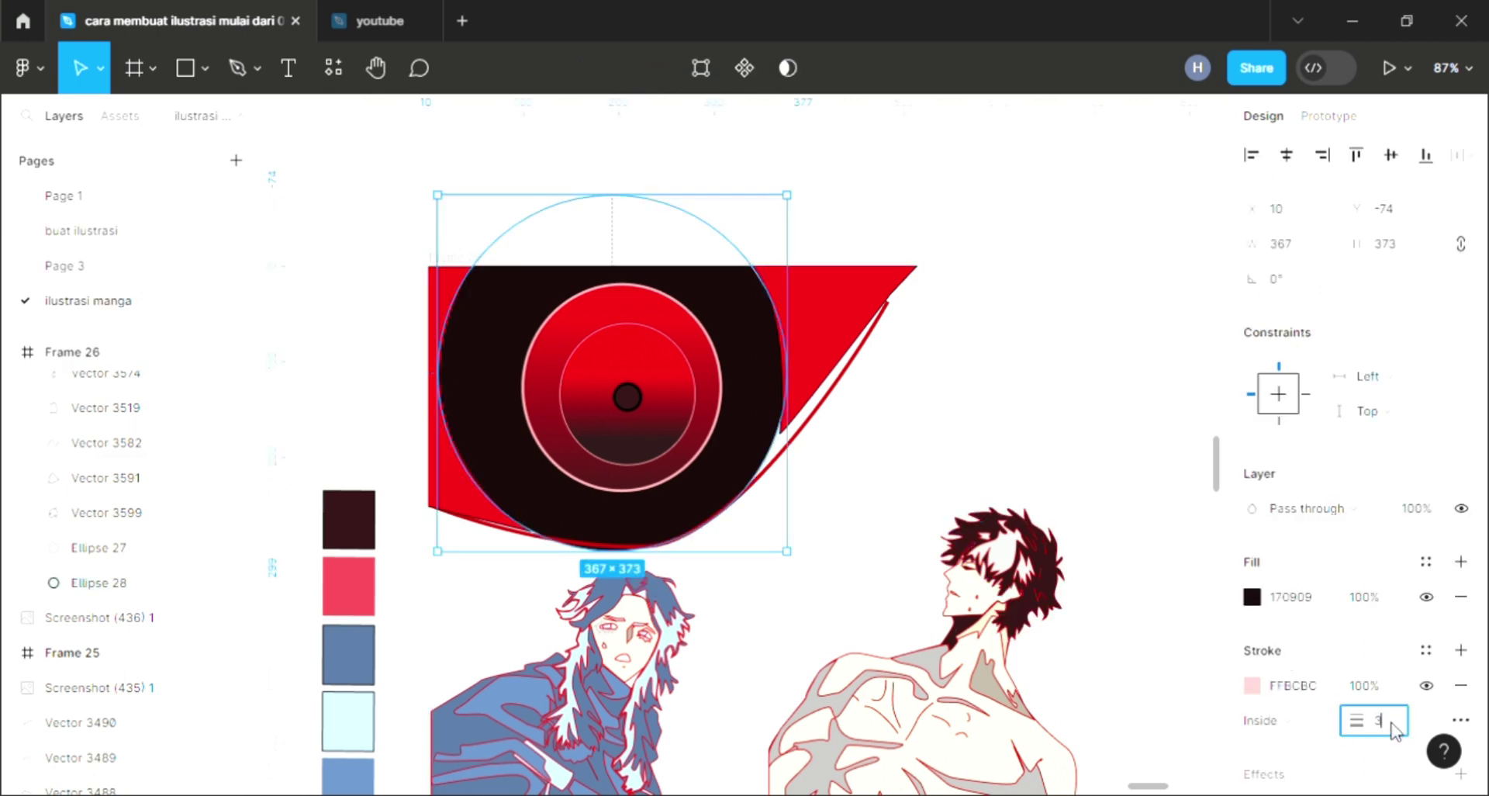
left_click(958, 424)
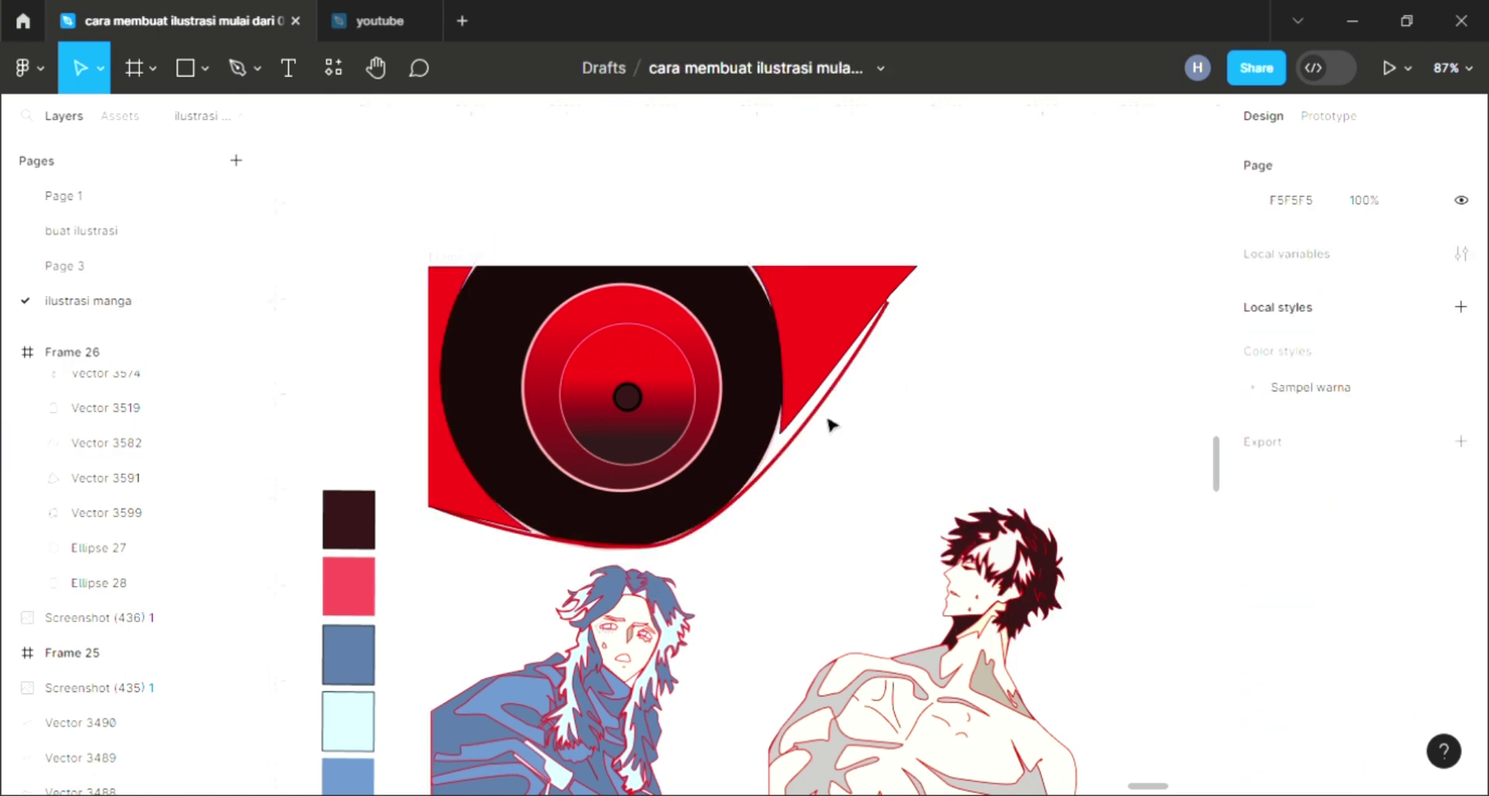
scroll(841, 466, "down", 2)
Step: Select the illustration frame and check its background colour without changing it
left_click(448, 227)
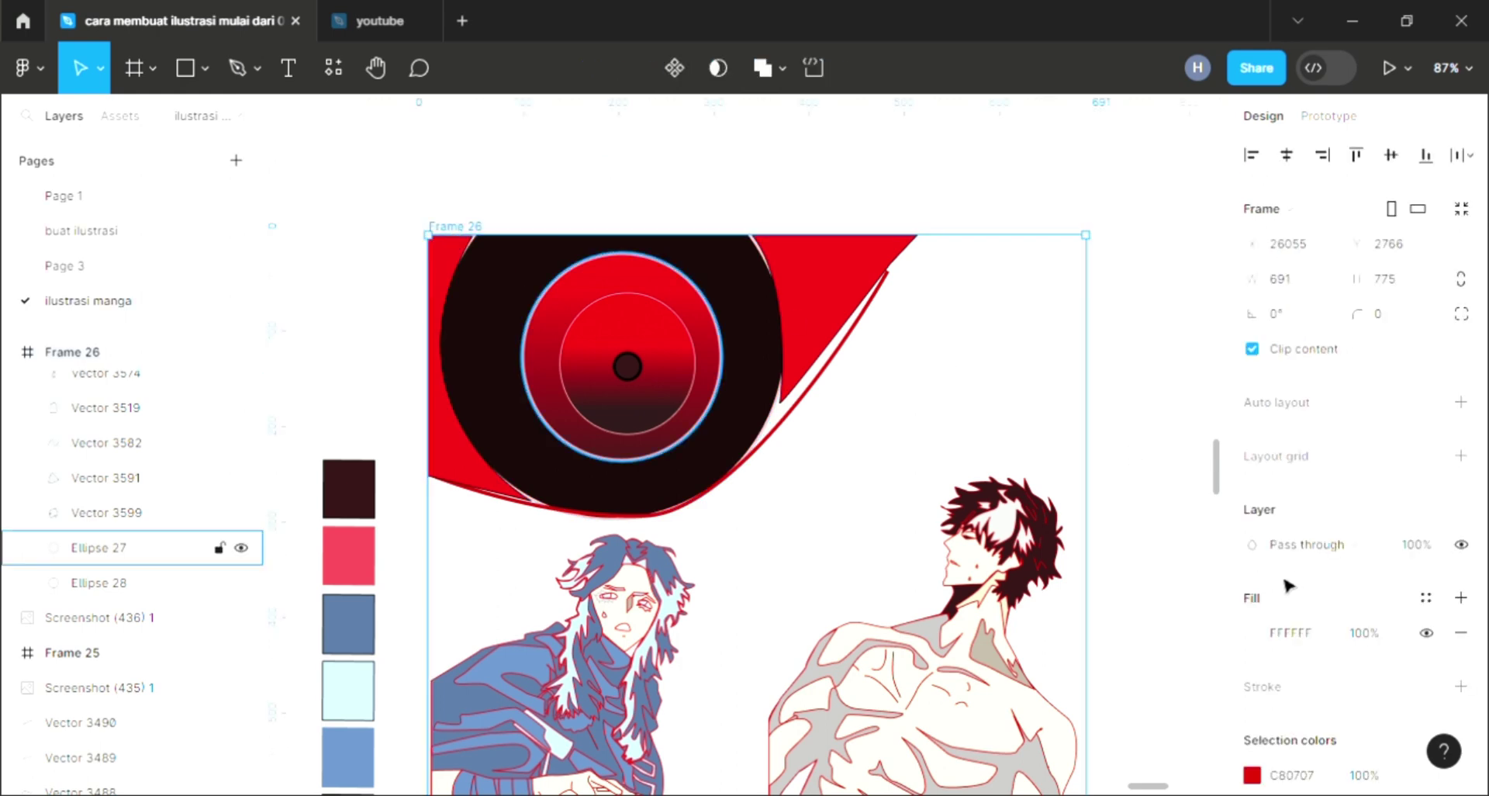
scroll(1094, 617, "down", 3)
scroll(1094, 616, "down", 1, "ctrl")
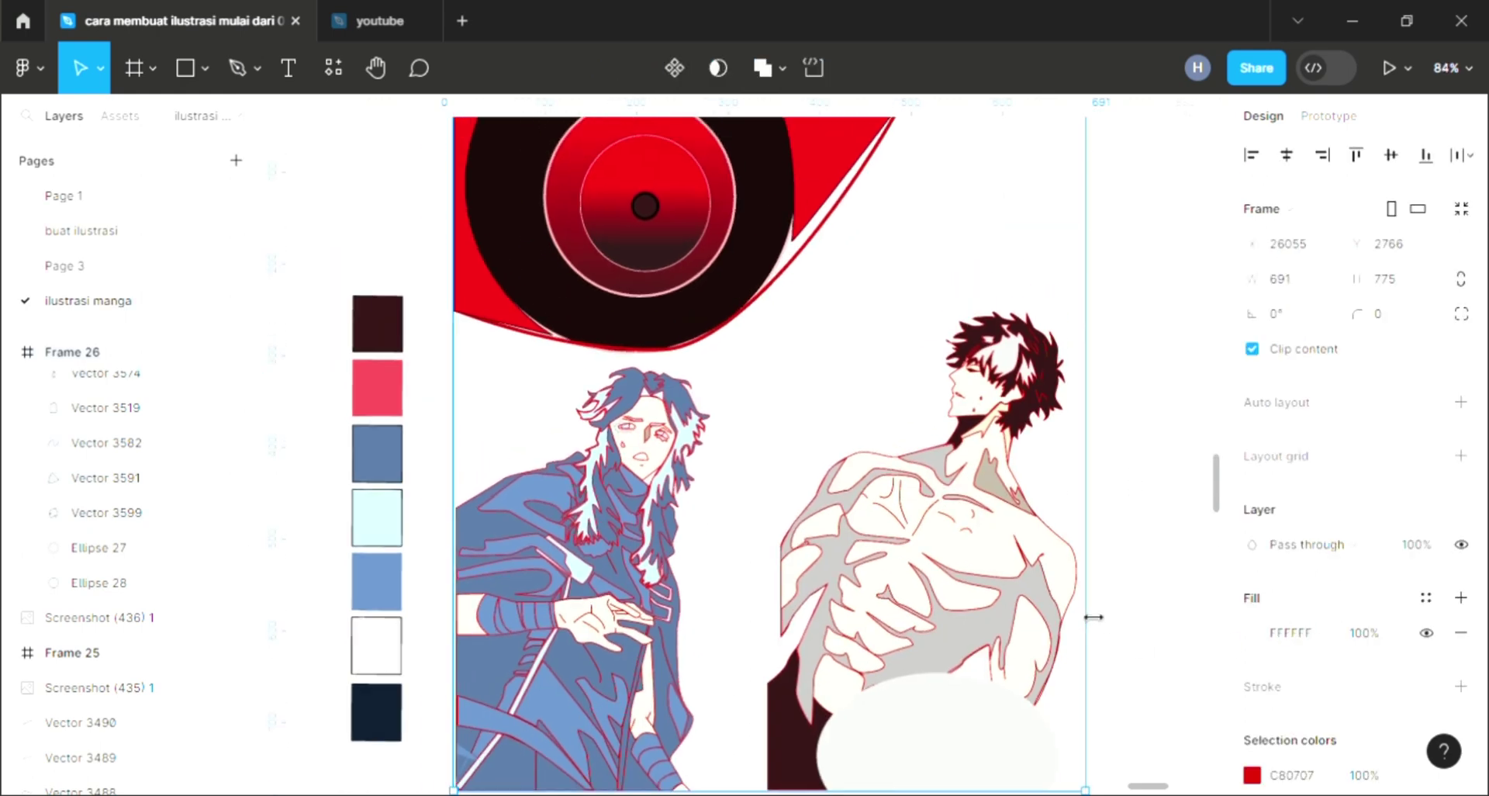
left_click(1254, 633)
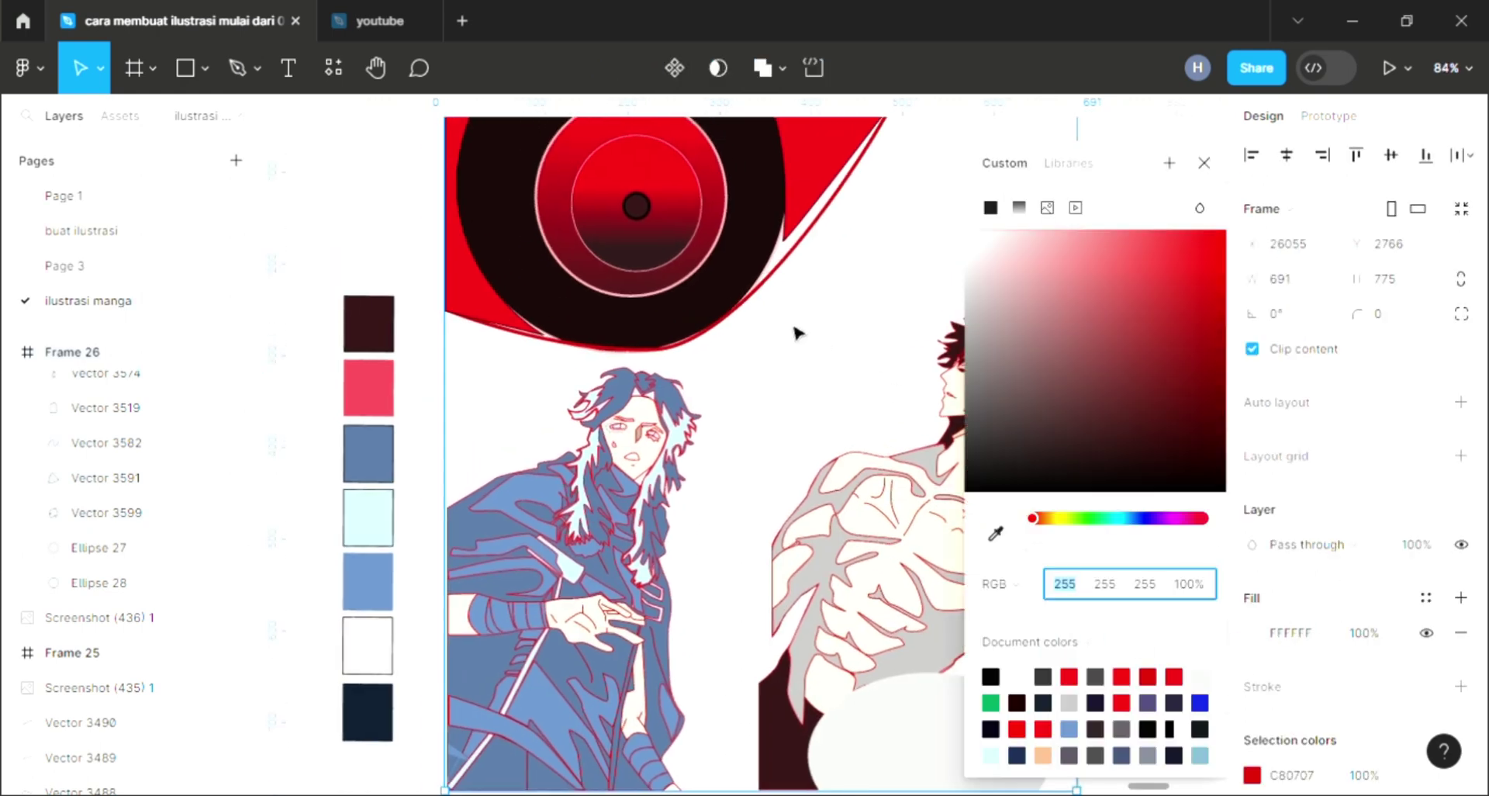
left_click(794, 334)
scroll(795, 333, "down", 2)
Step: Add the two-line caption 'dia seorang dewa kematian' at size 40 over the oval
left_click(288, 68)
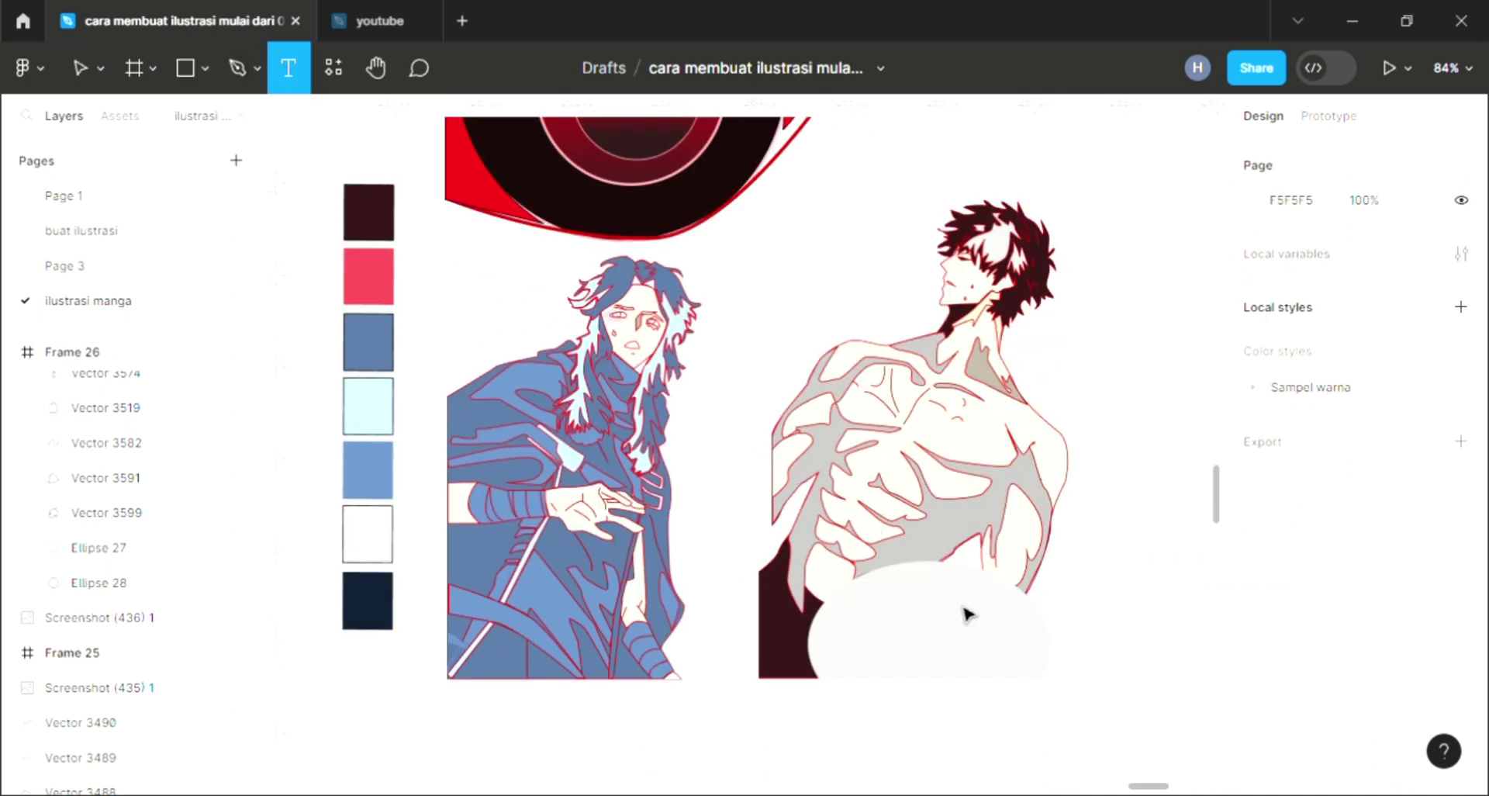
left_click(931, 614)
type("dia")
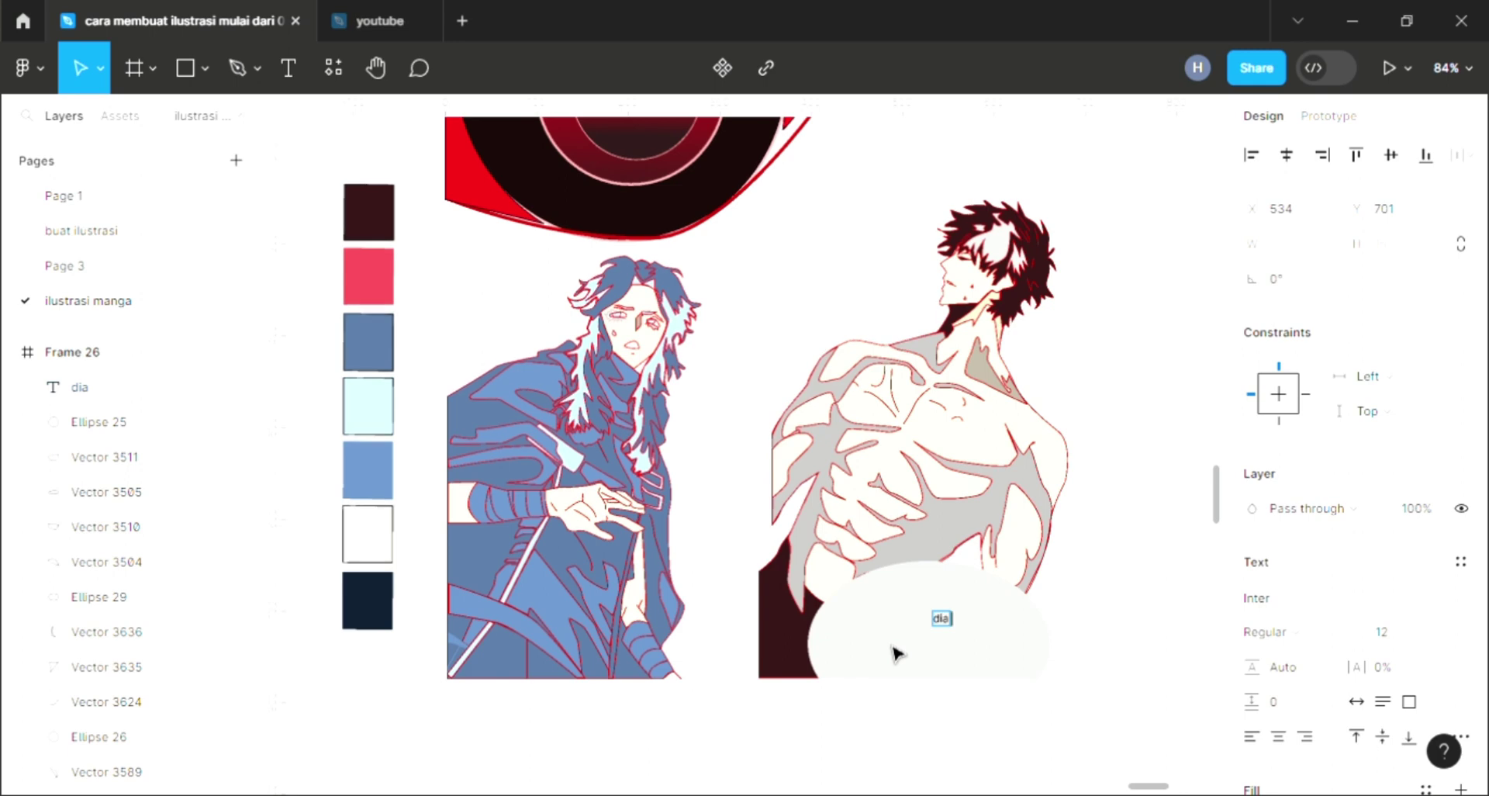
type(" seorang")
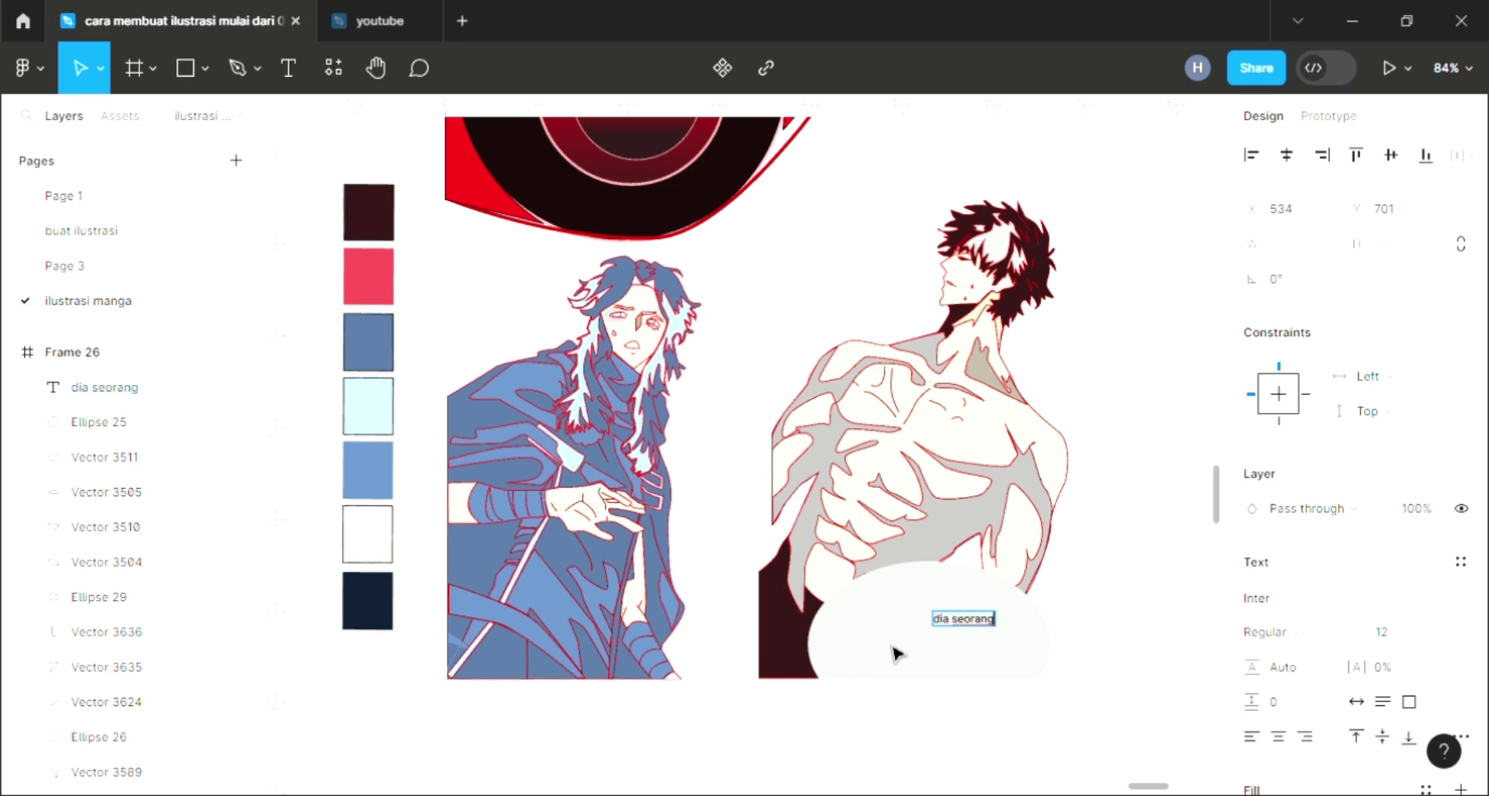
key("Return")
type("dewa kematian")
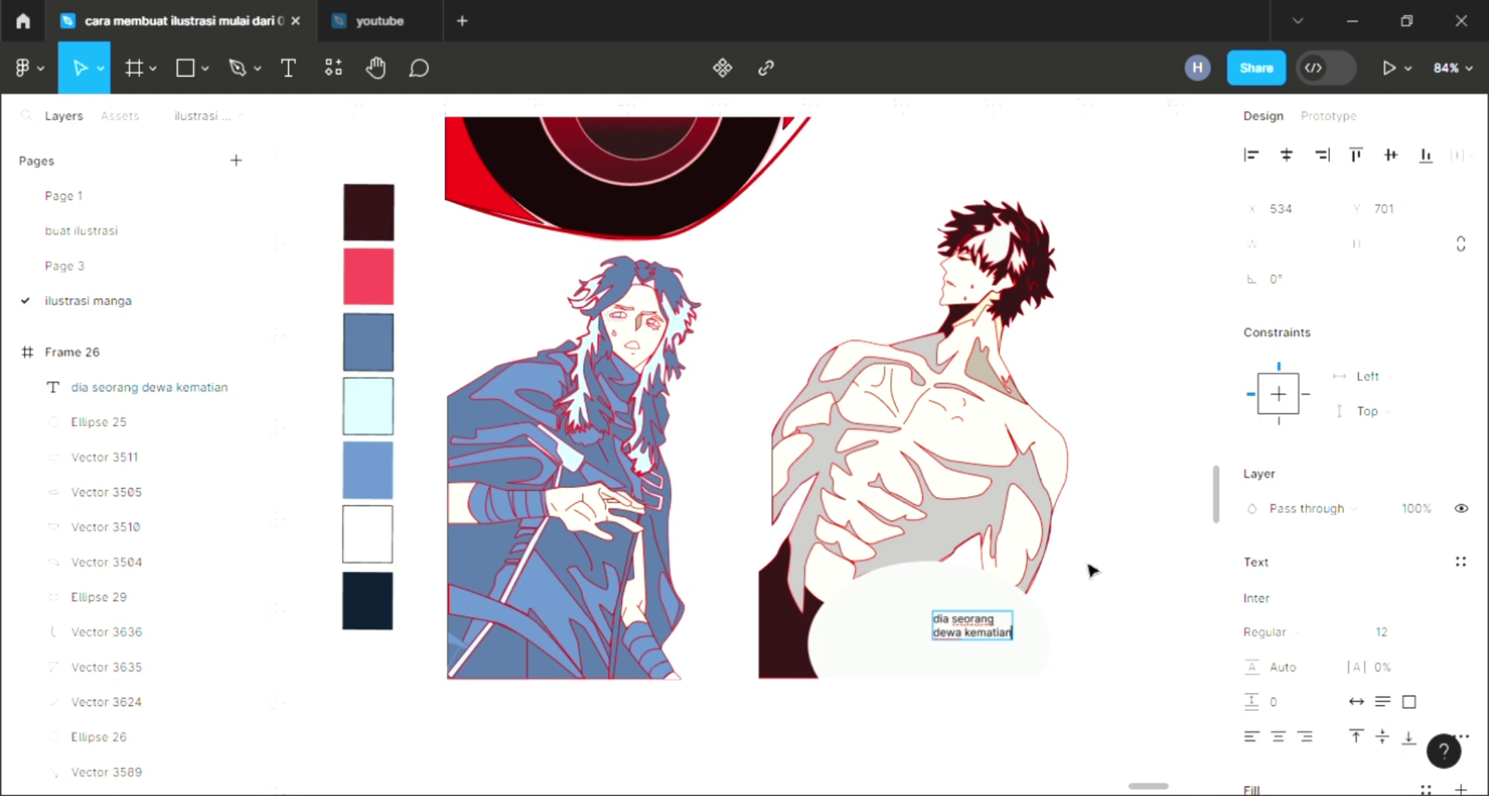
key("Escape")
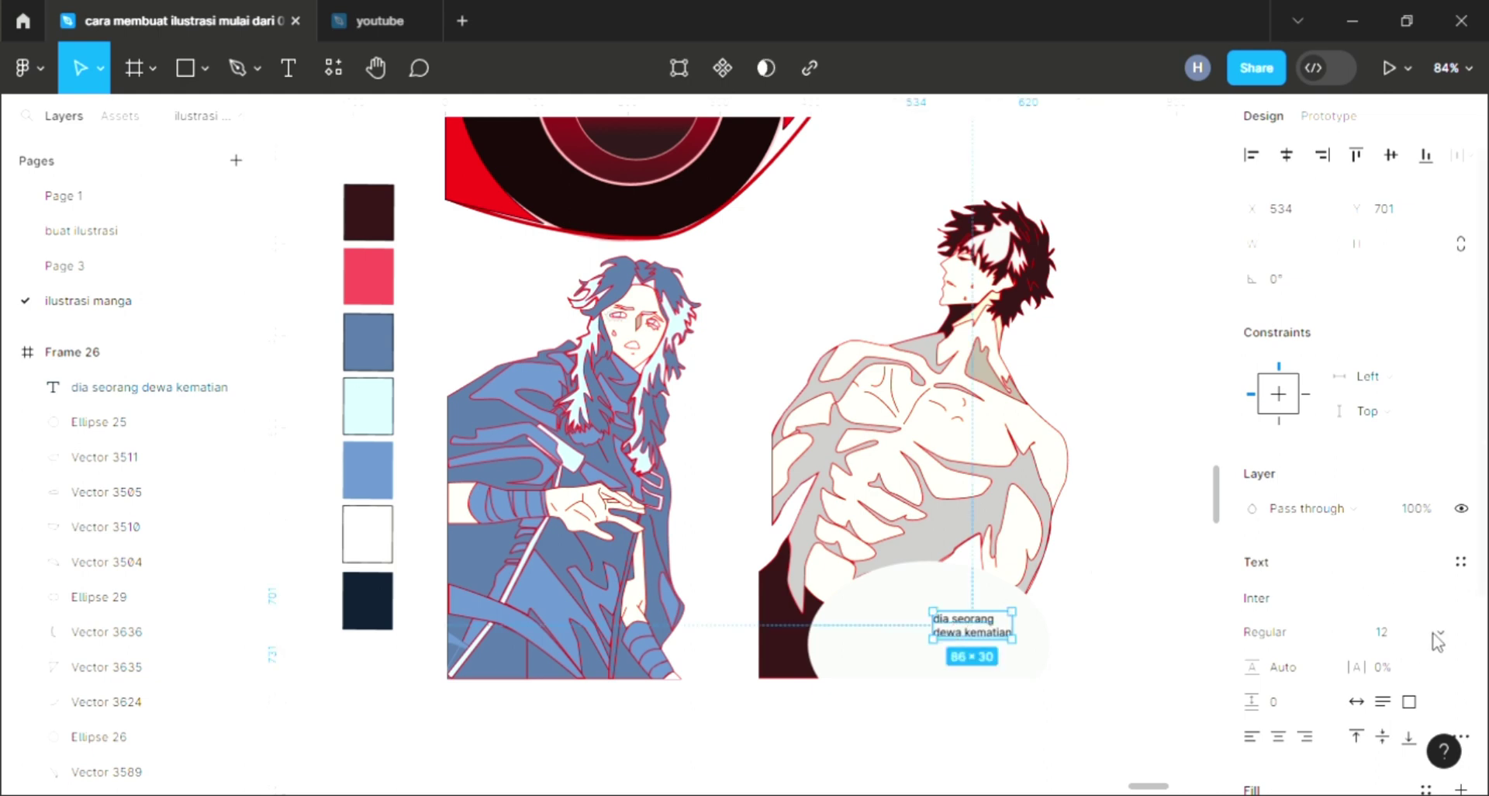
left_click(1437, 634)
left_click(1405, 659)
left_click_drag(1027, 659, 912, 641)
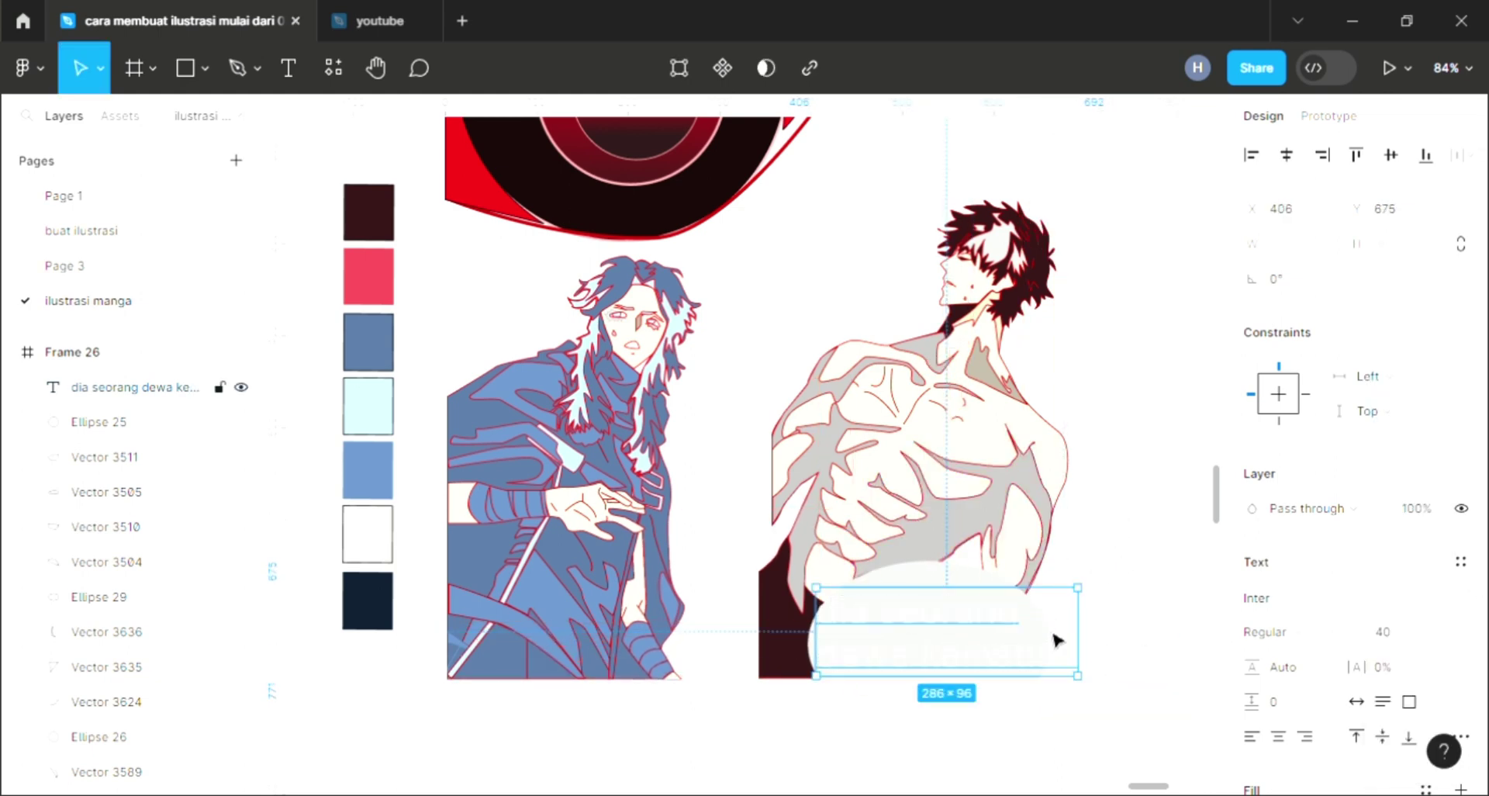
Step: Fill the oval behind the caption with sampled dark maroon 321416
left_click(961, 579)
key("i")
left_click(1120, 200)
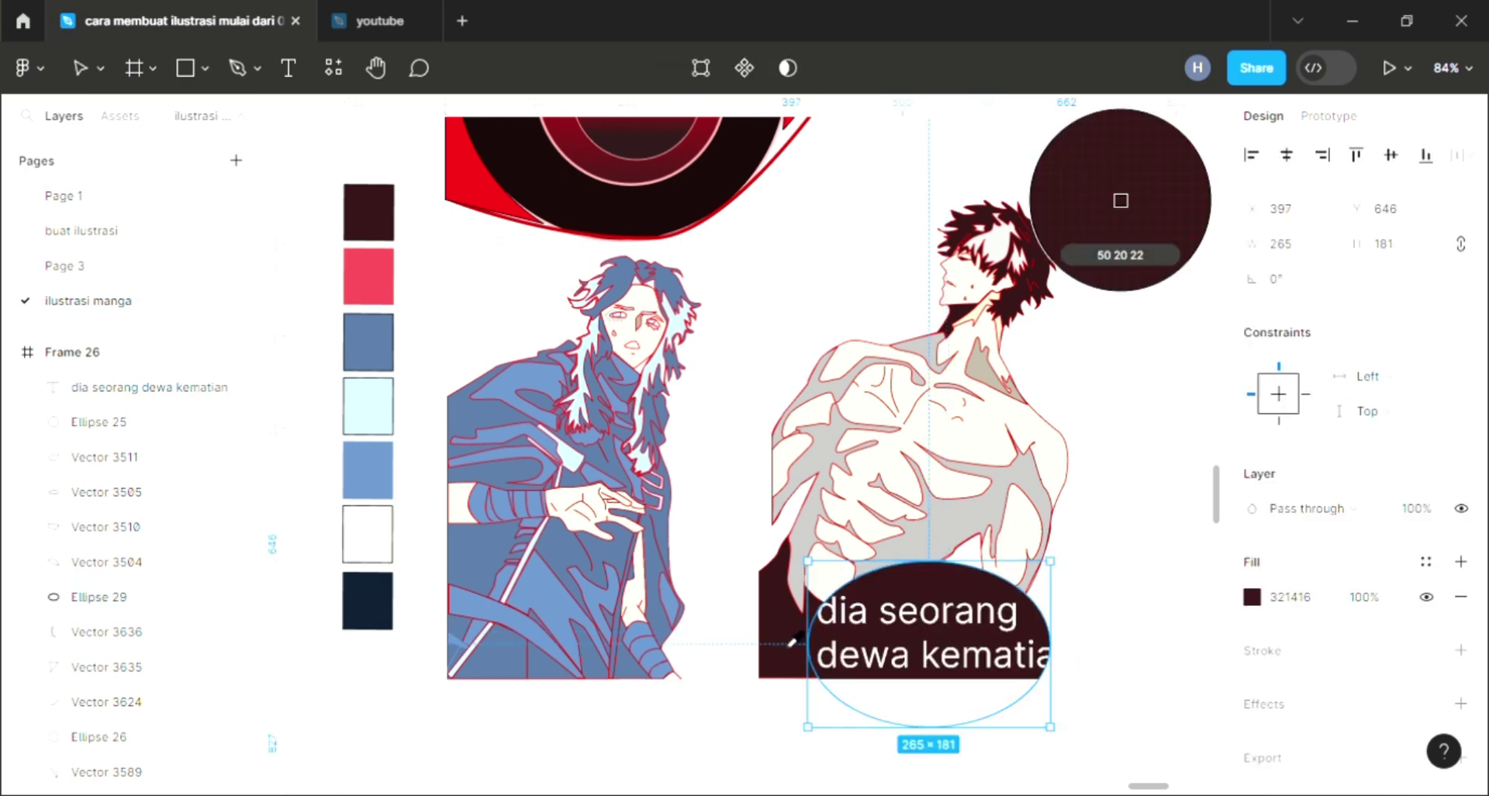
left_click(743, 689)
Step: Shrink the caption text to size 36
left_click(946, 640)
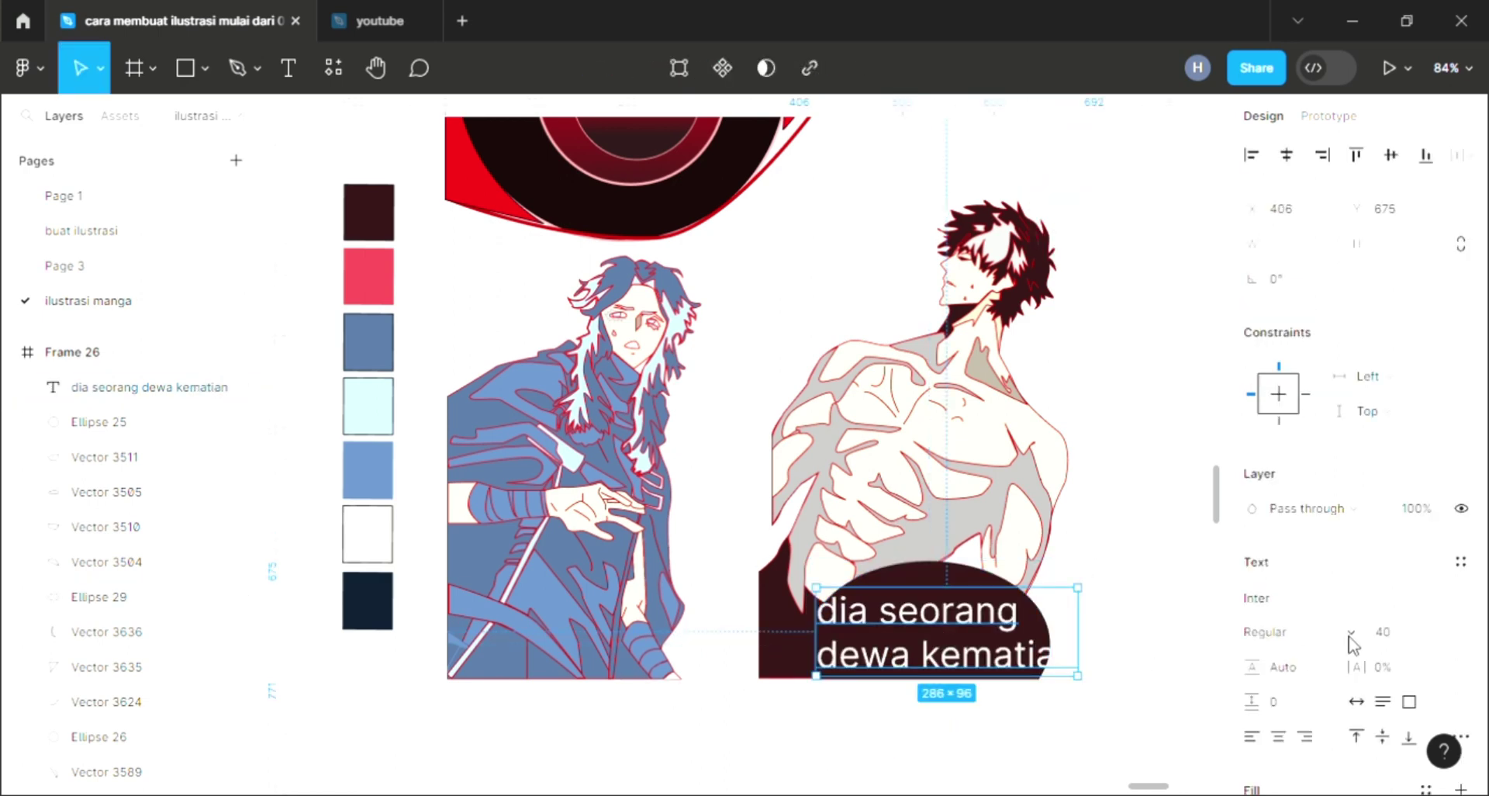
left_click(1437, 634)
left_click(1405, 601)
left_click(1126, 605)
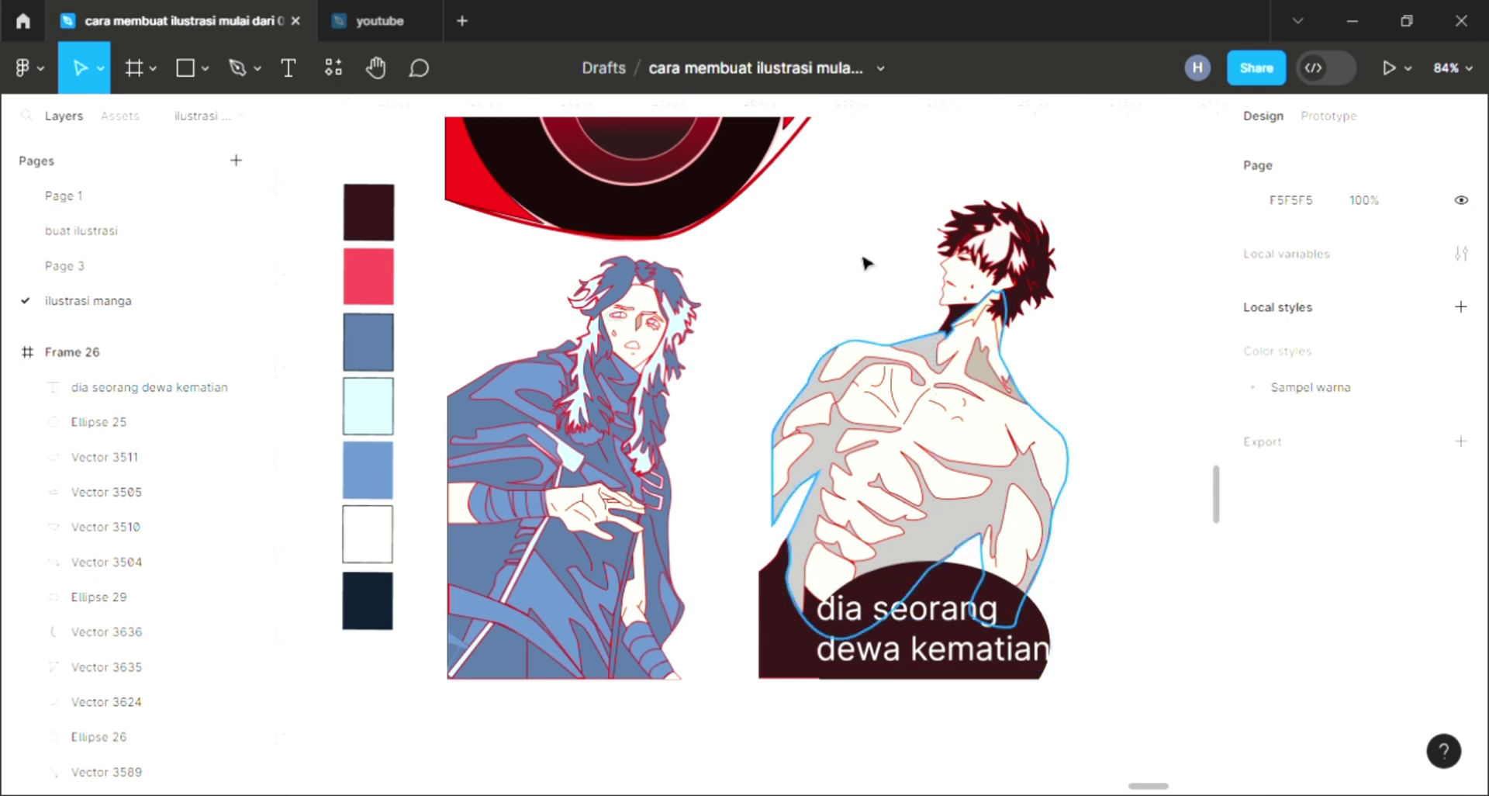
scroll(638, 243, "up", 2)
scroll(998, 272, "up", 2)
left_click(998, 271)
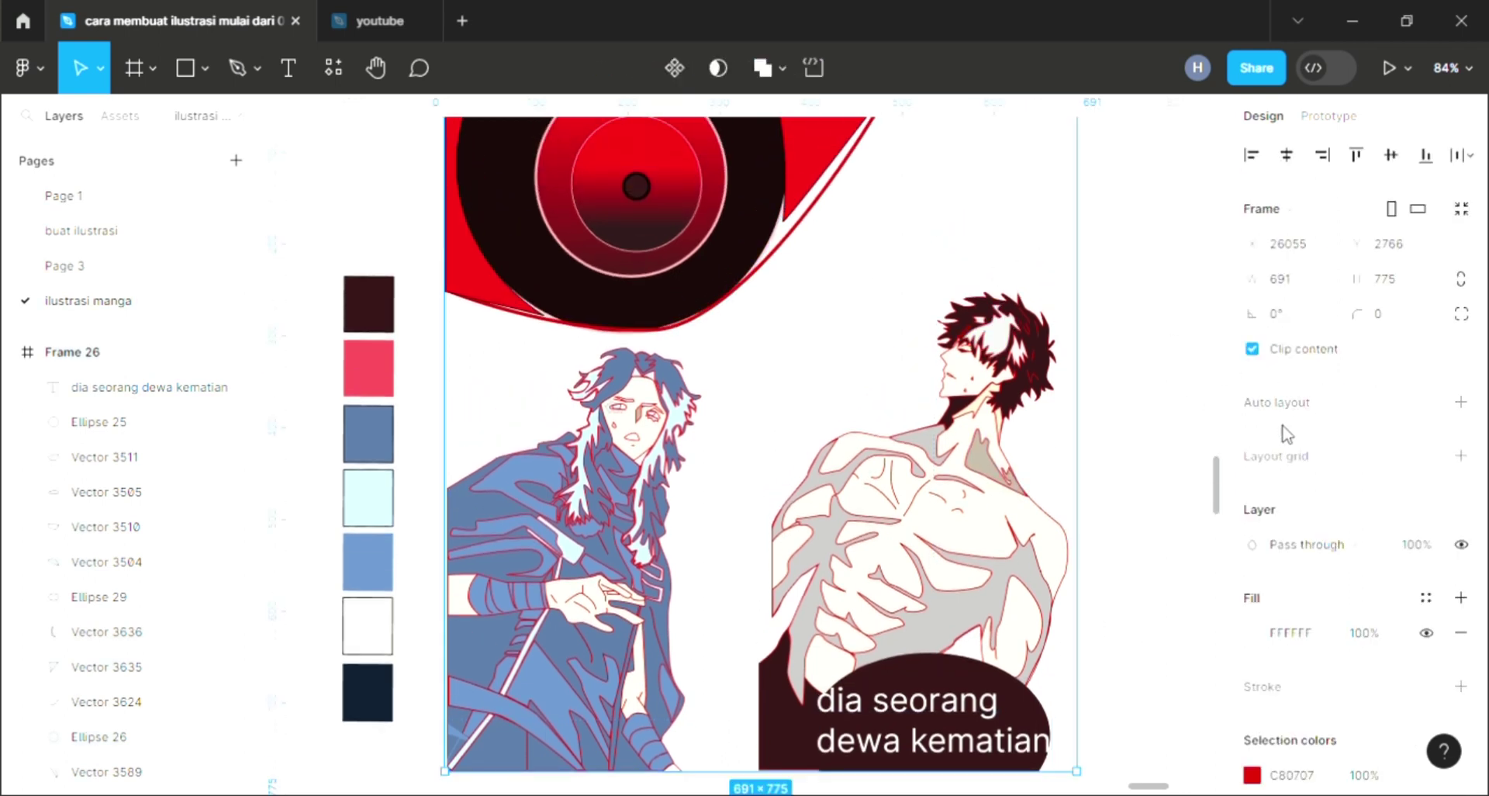
Step: Try pink, yellow and green background colours for the illustration frame
left_click(1253, 632)
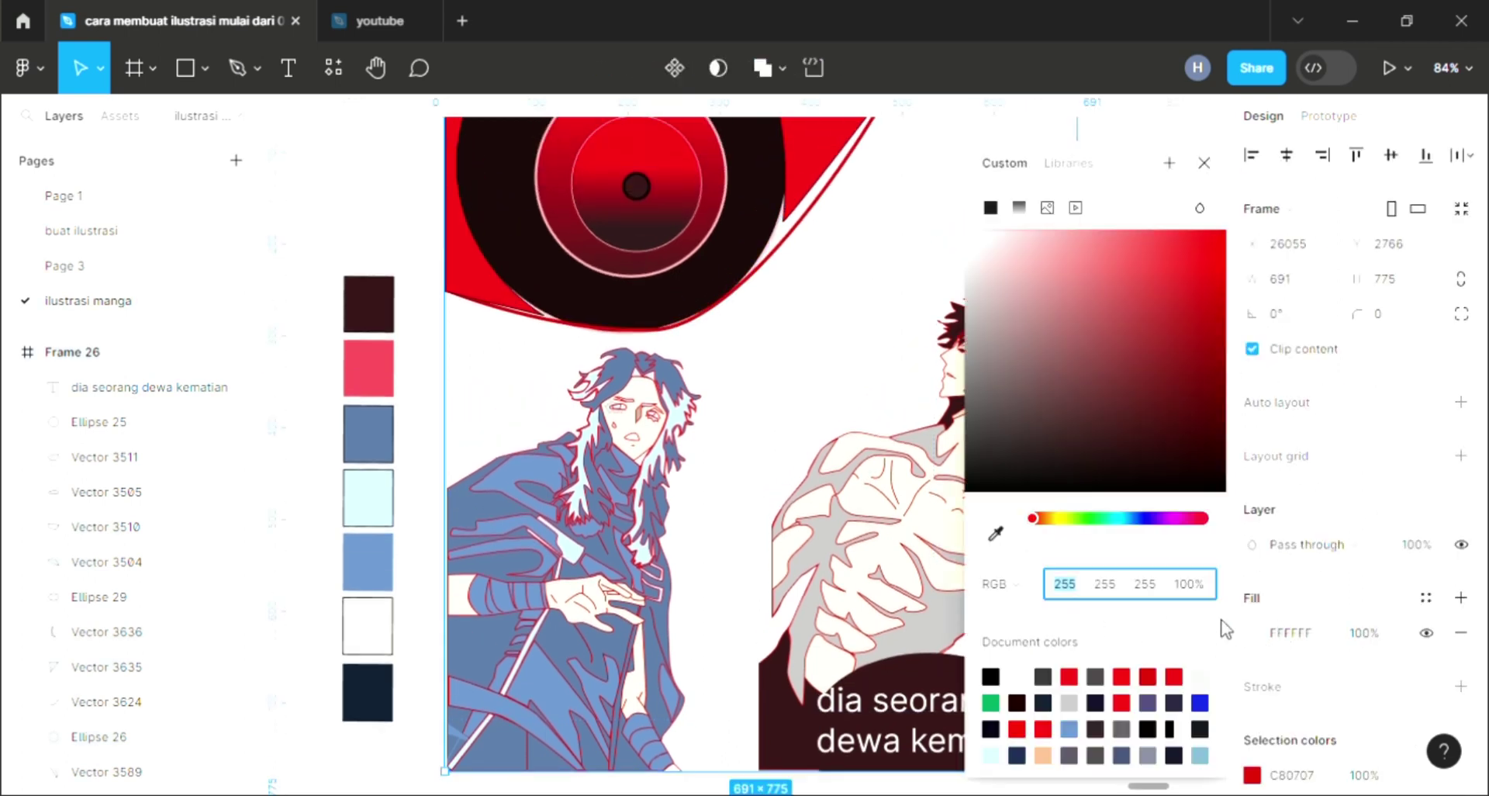
scroll(741, 512, "right", 4)
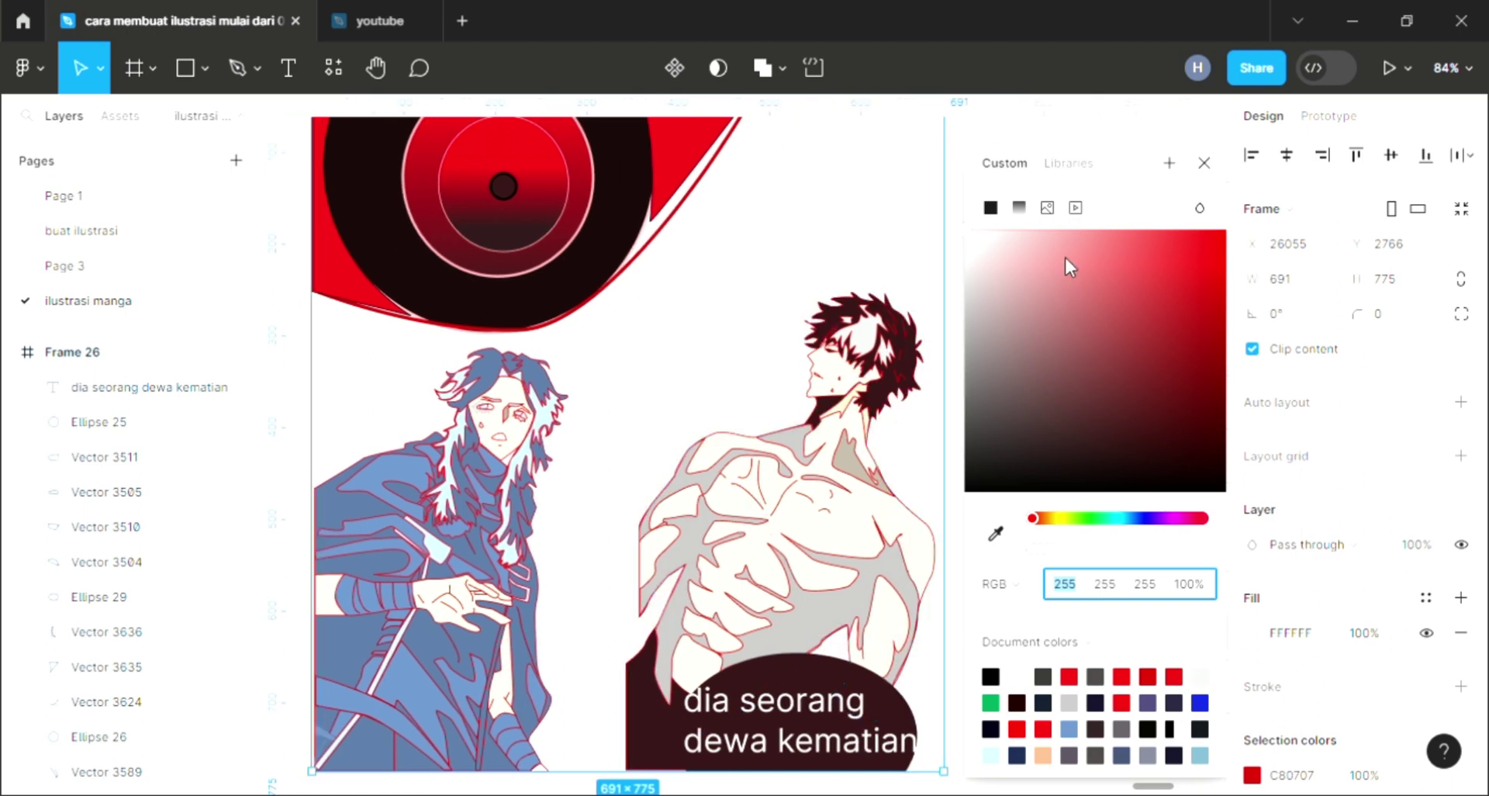
left_click_drag(1064, 258, 1100, 229)
mouse_move(1084, 291)
left_mouse_down()
mouse_move(1079, 347)
mouse_move(1106, 390)
left_mouse_up()
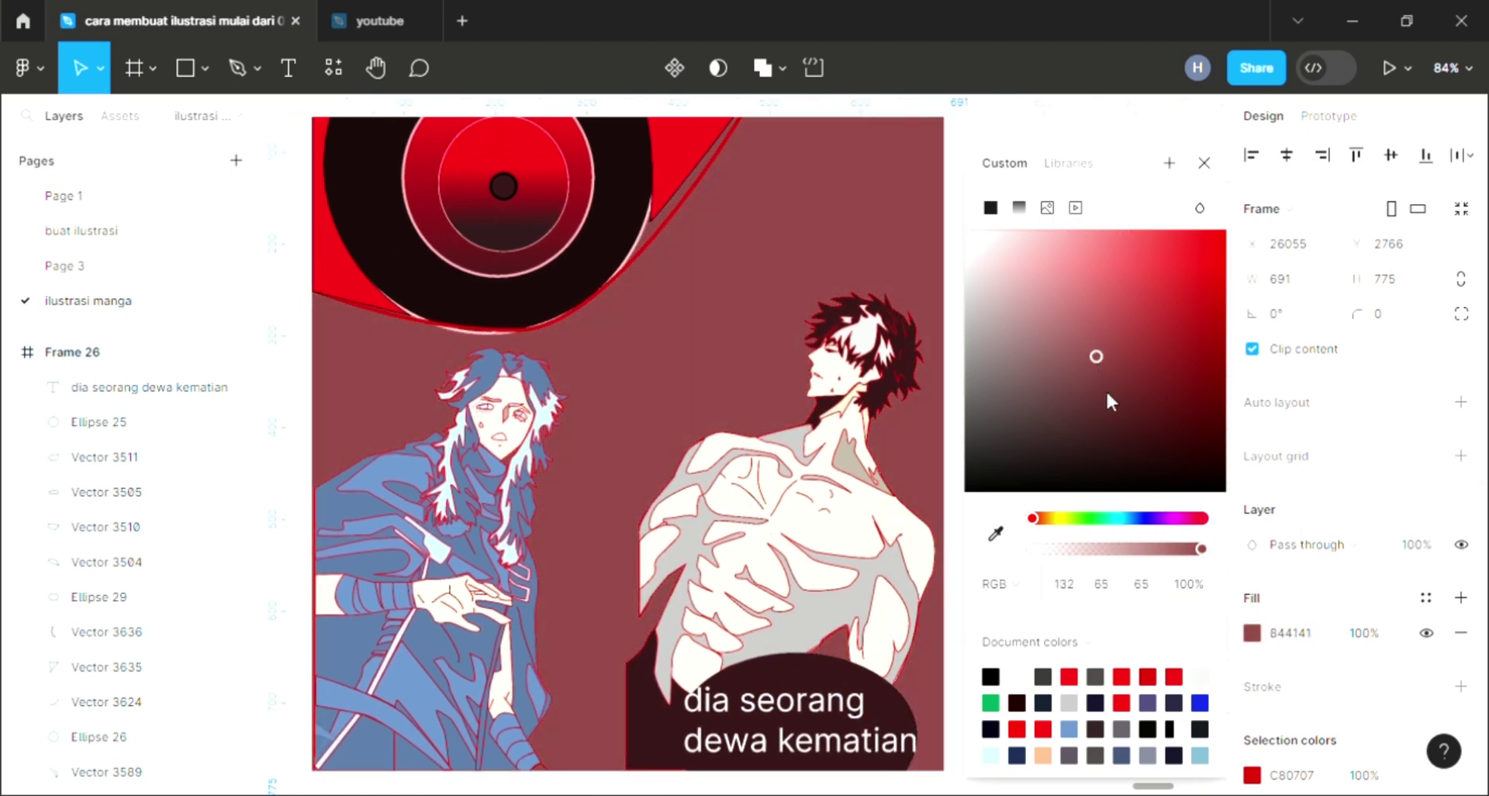
left_click_drag(1033, 518, 1055, 517)
left_click_drag(1099, 403, 1117, 315)
left_click_drag(1137, 255, 1138, 342)
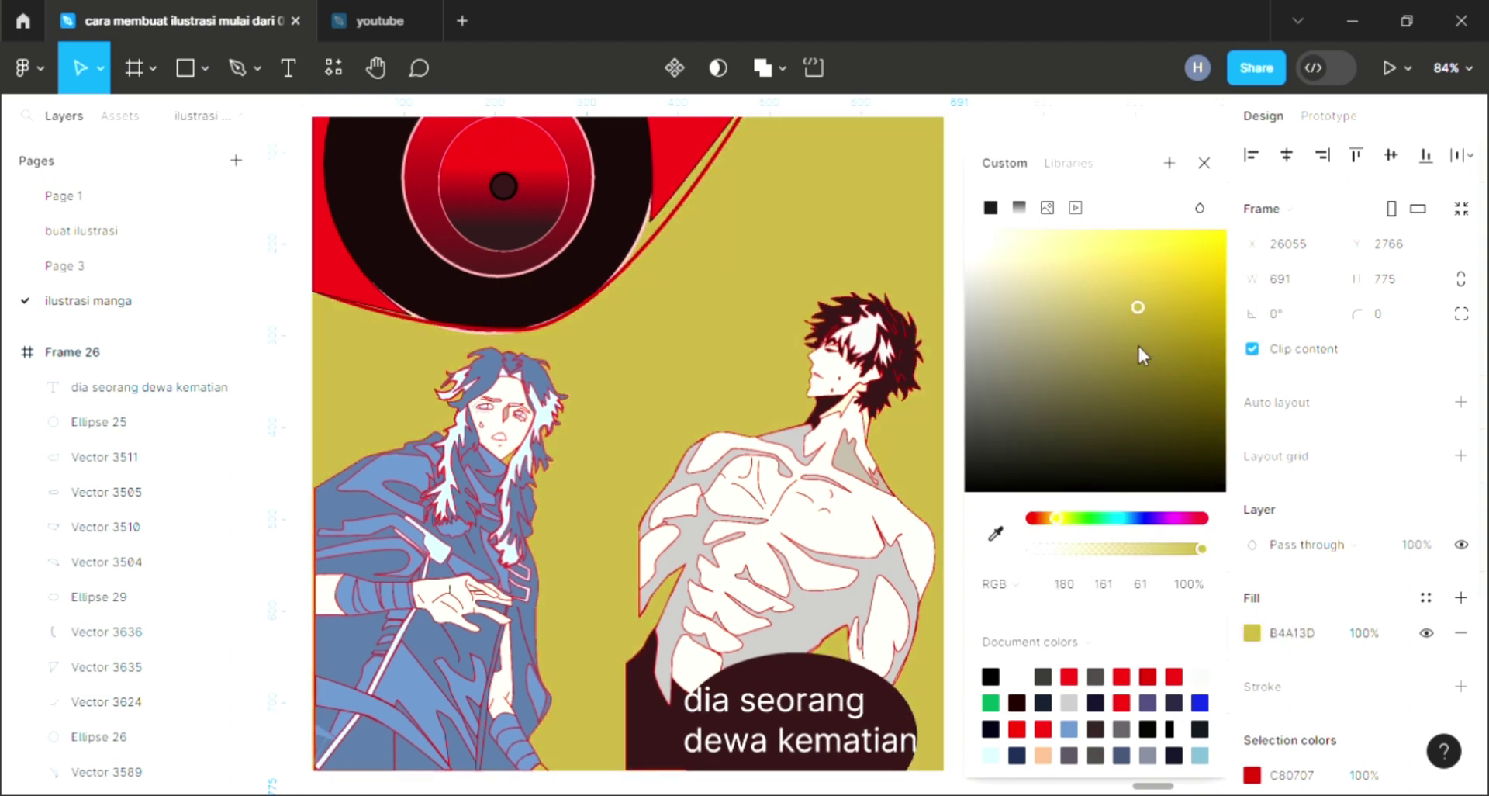
left_click_drag(1055, 517, 1089, 517)
Step: Settle the frame's background on light blue 86B8E7
left_click(1089, 318)
left_click(1104, 517)
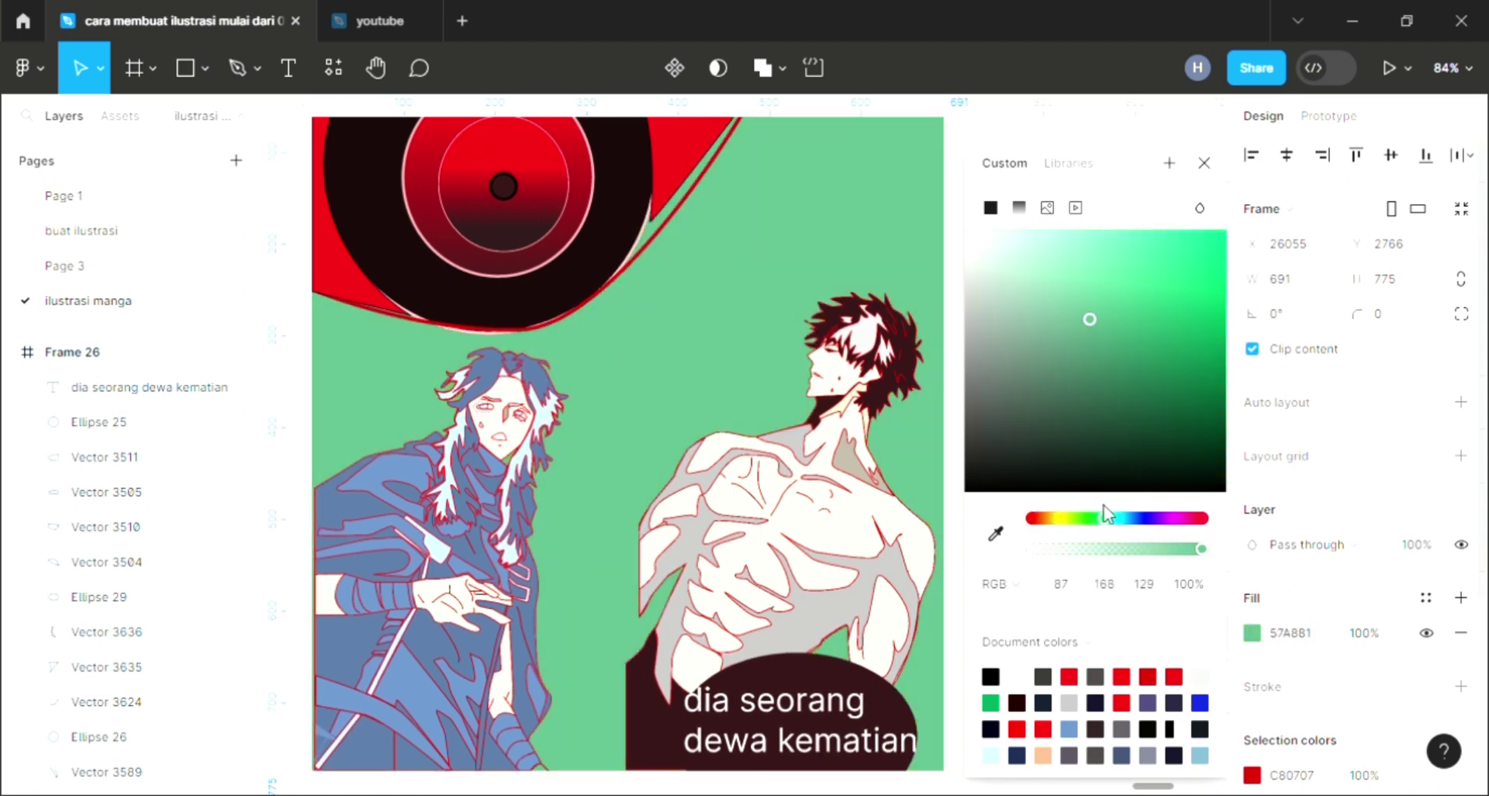
left_click_drag(1090, 319, 1075, 255)
left_click(1130, 517)
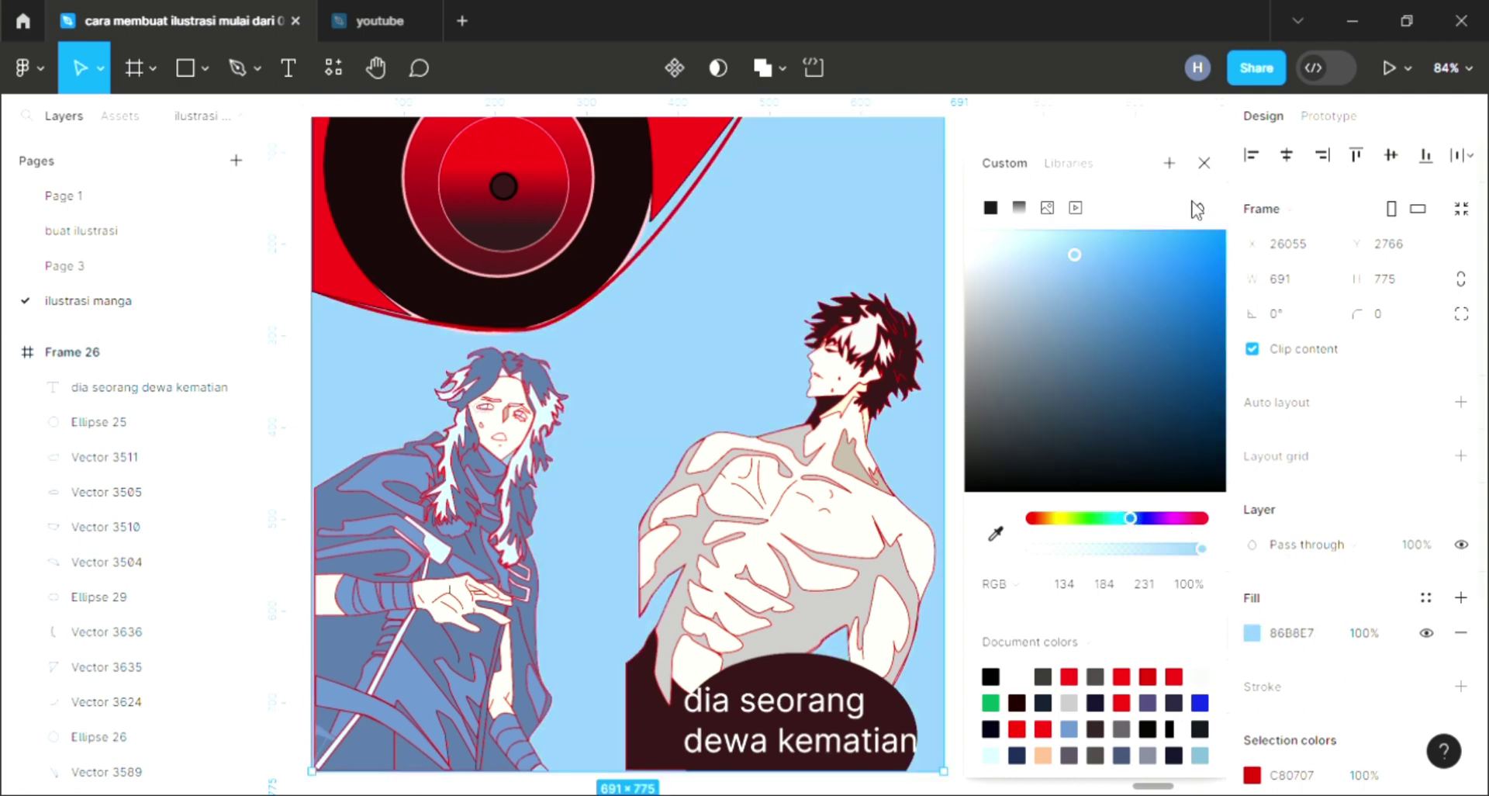
scroll(724, 437, "left", 1)
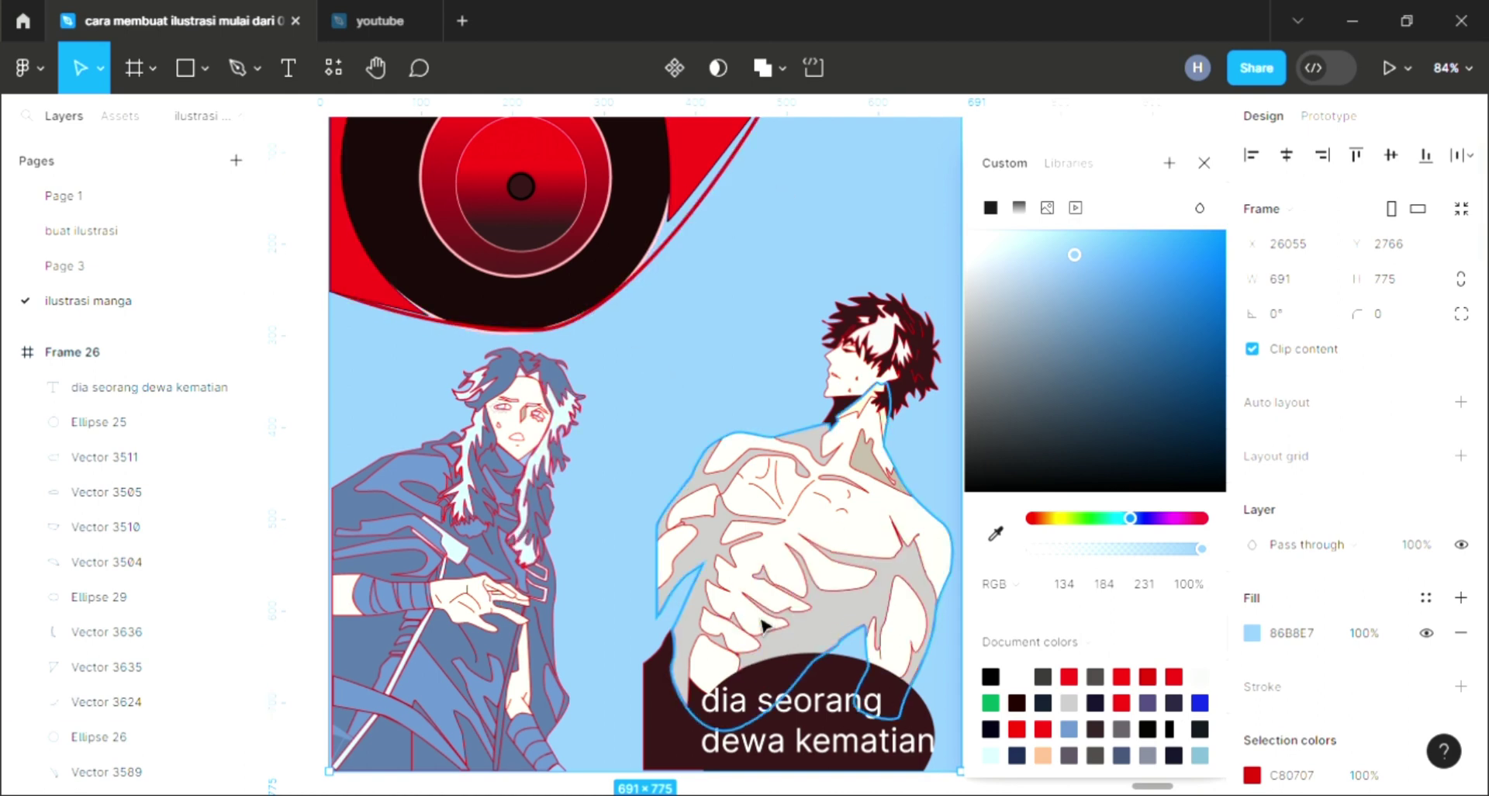
scroll(763, 624, "up", 2)
scroll(763, 624, "up", 5)
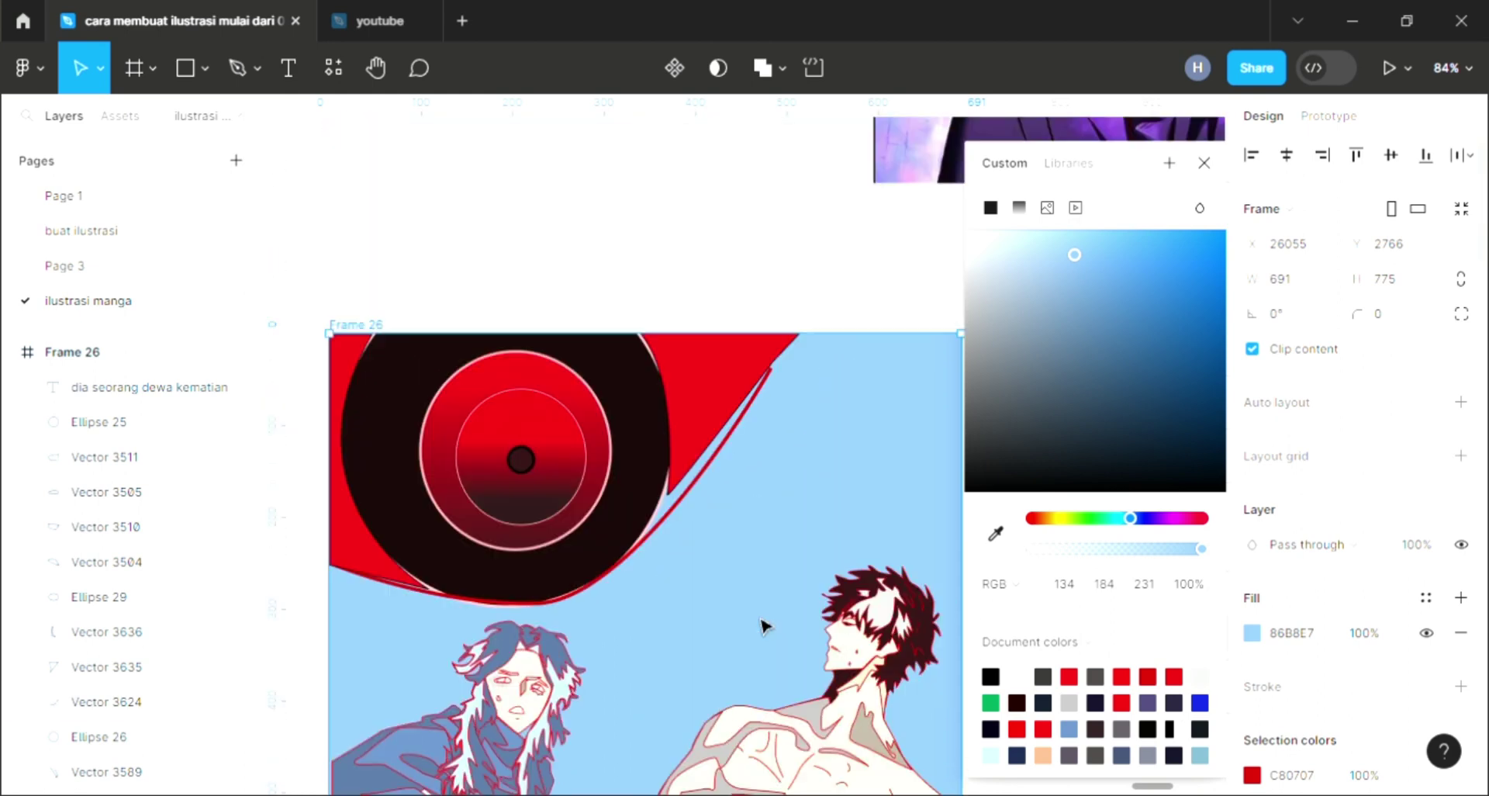
scroll(764, 624, "down", 3)
scroll(764, 624, "down", 2)
scroll(764, 625, "down", 3)
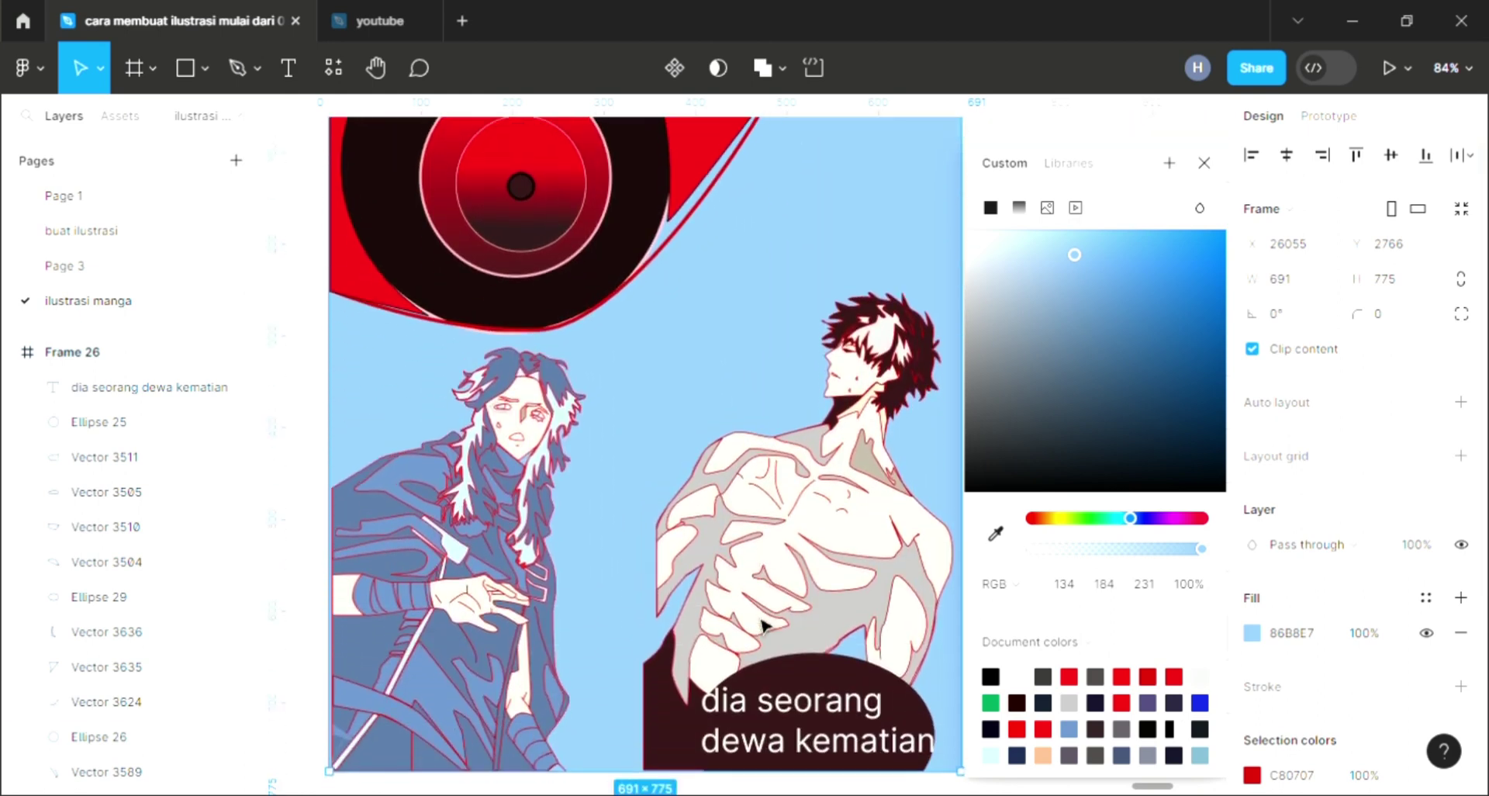